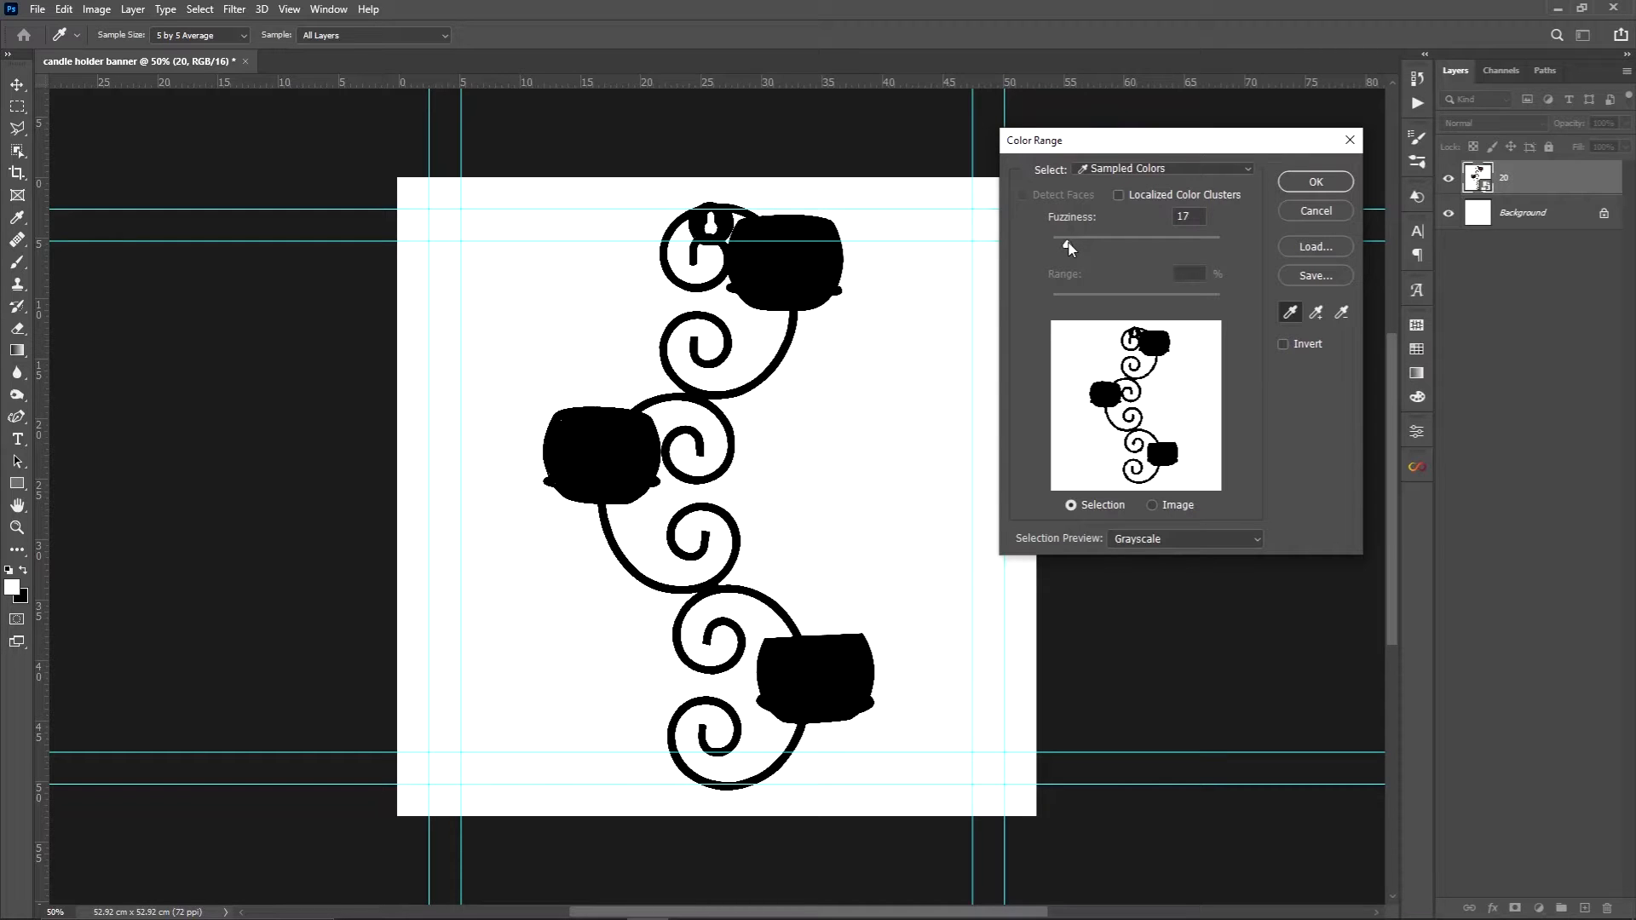
# Select the white surroundings of the candle holder image using Color Range with Fuzziness 17, and hide them with a layer mask
pyautogui.moveTo(1071, 248); pyautogui.dragTo(1069, 247)
pyautogui.click(1321, 184)
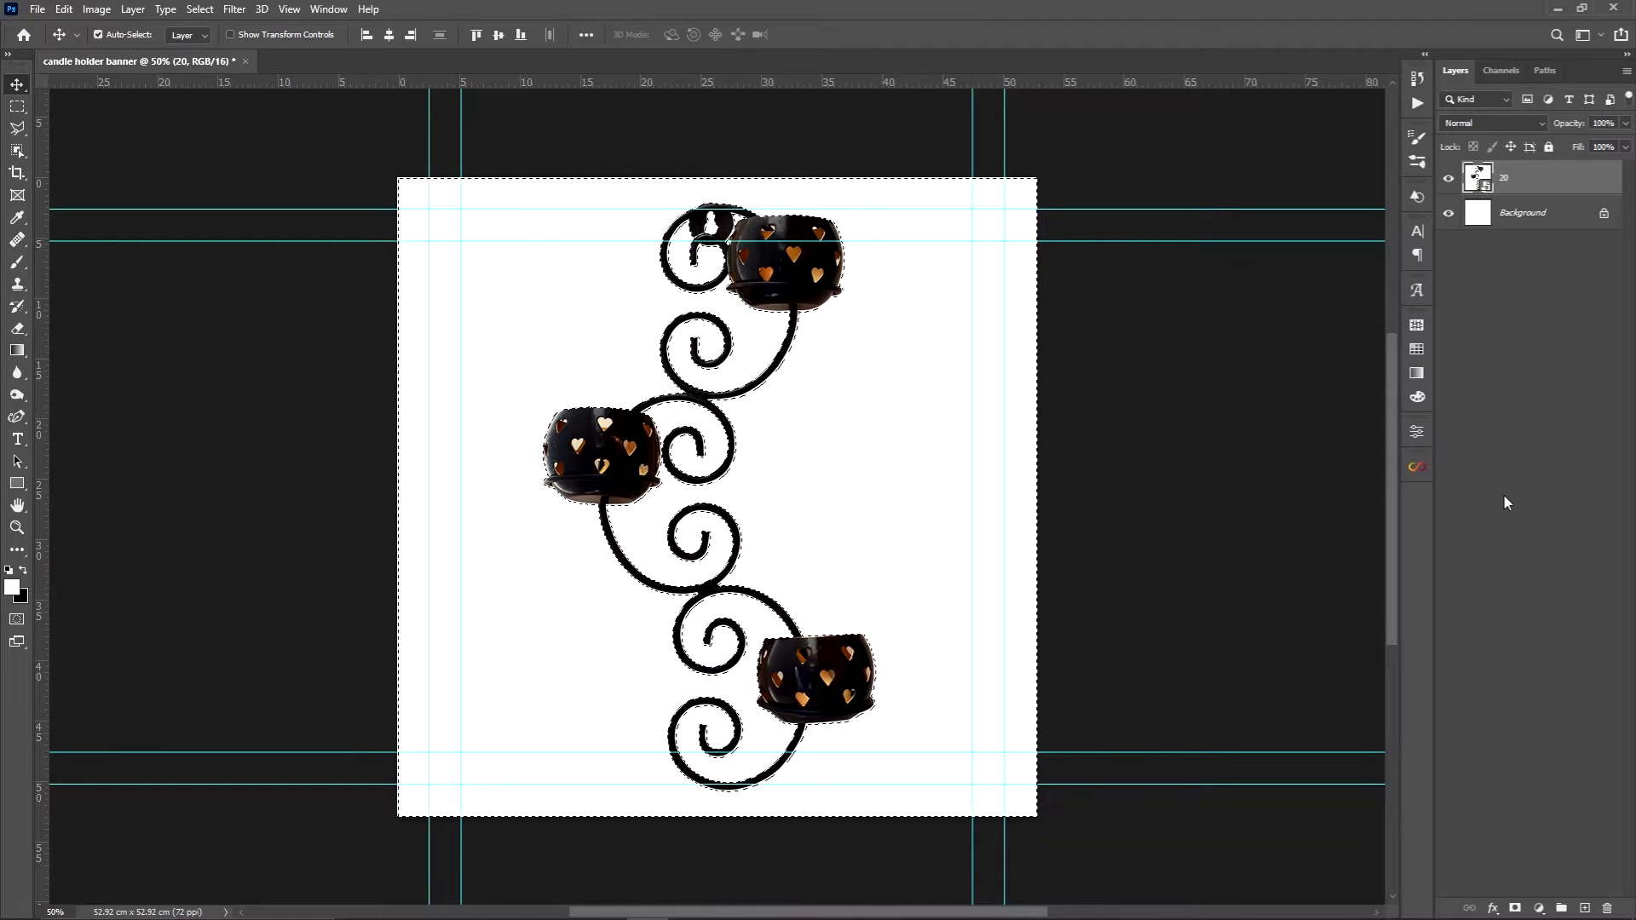
pyautogui.click(1516, 909)
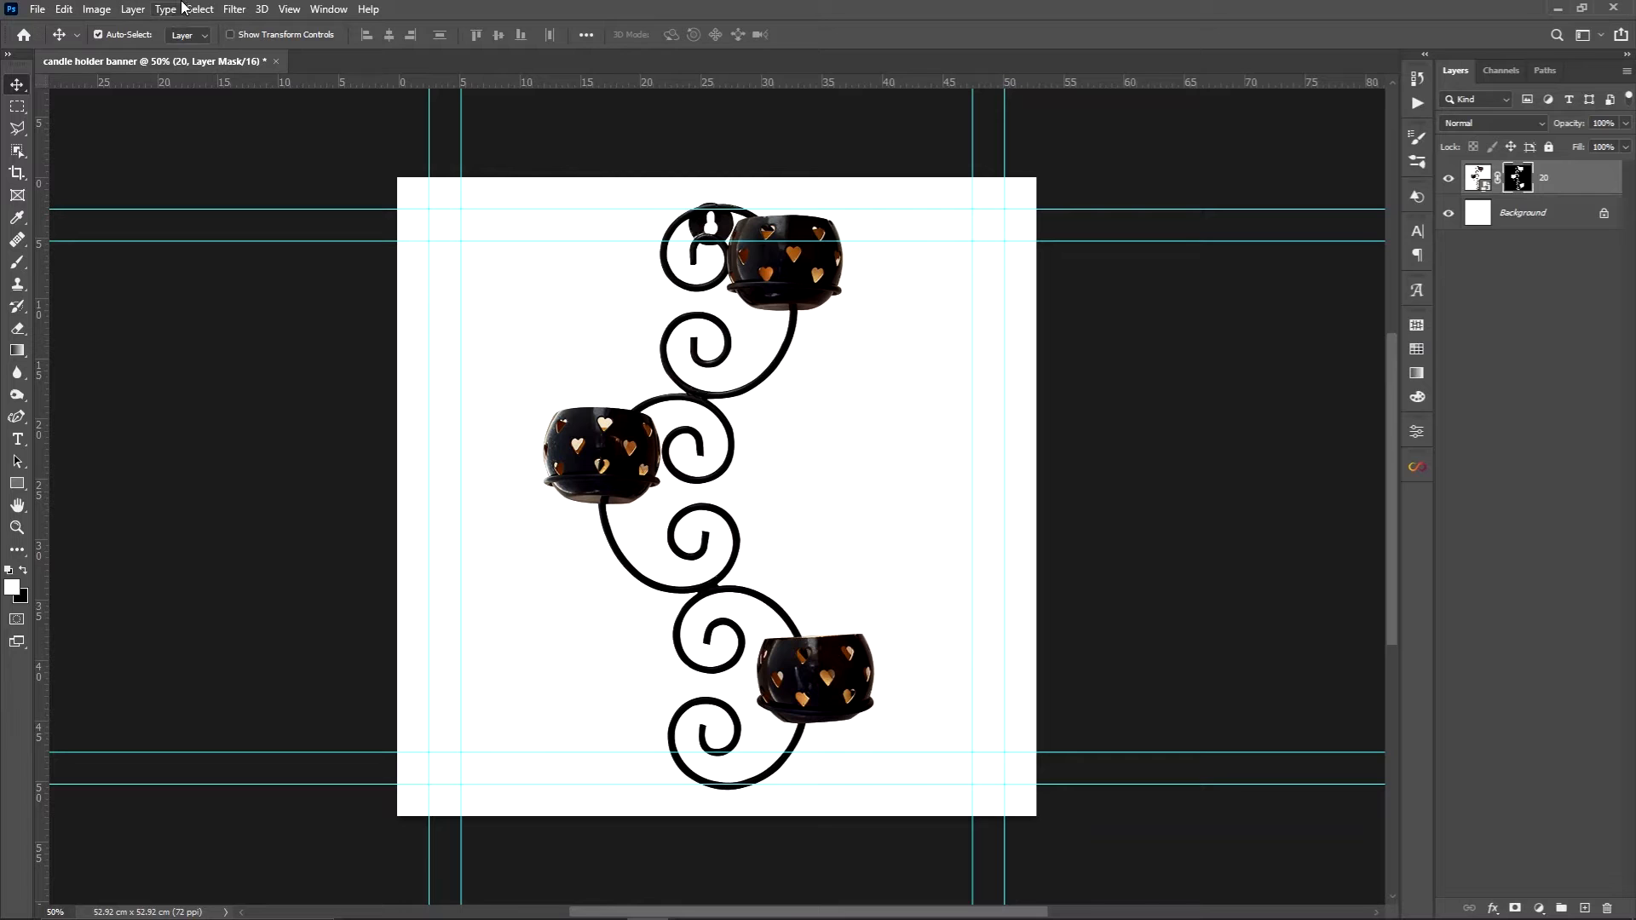
# Contract the candle holder's layer mask with a Minimum filter of 1 pixel radius and convert the layer to a Smart Object
pyautogui.click(226, 8)
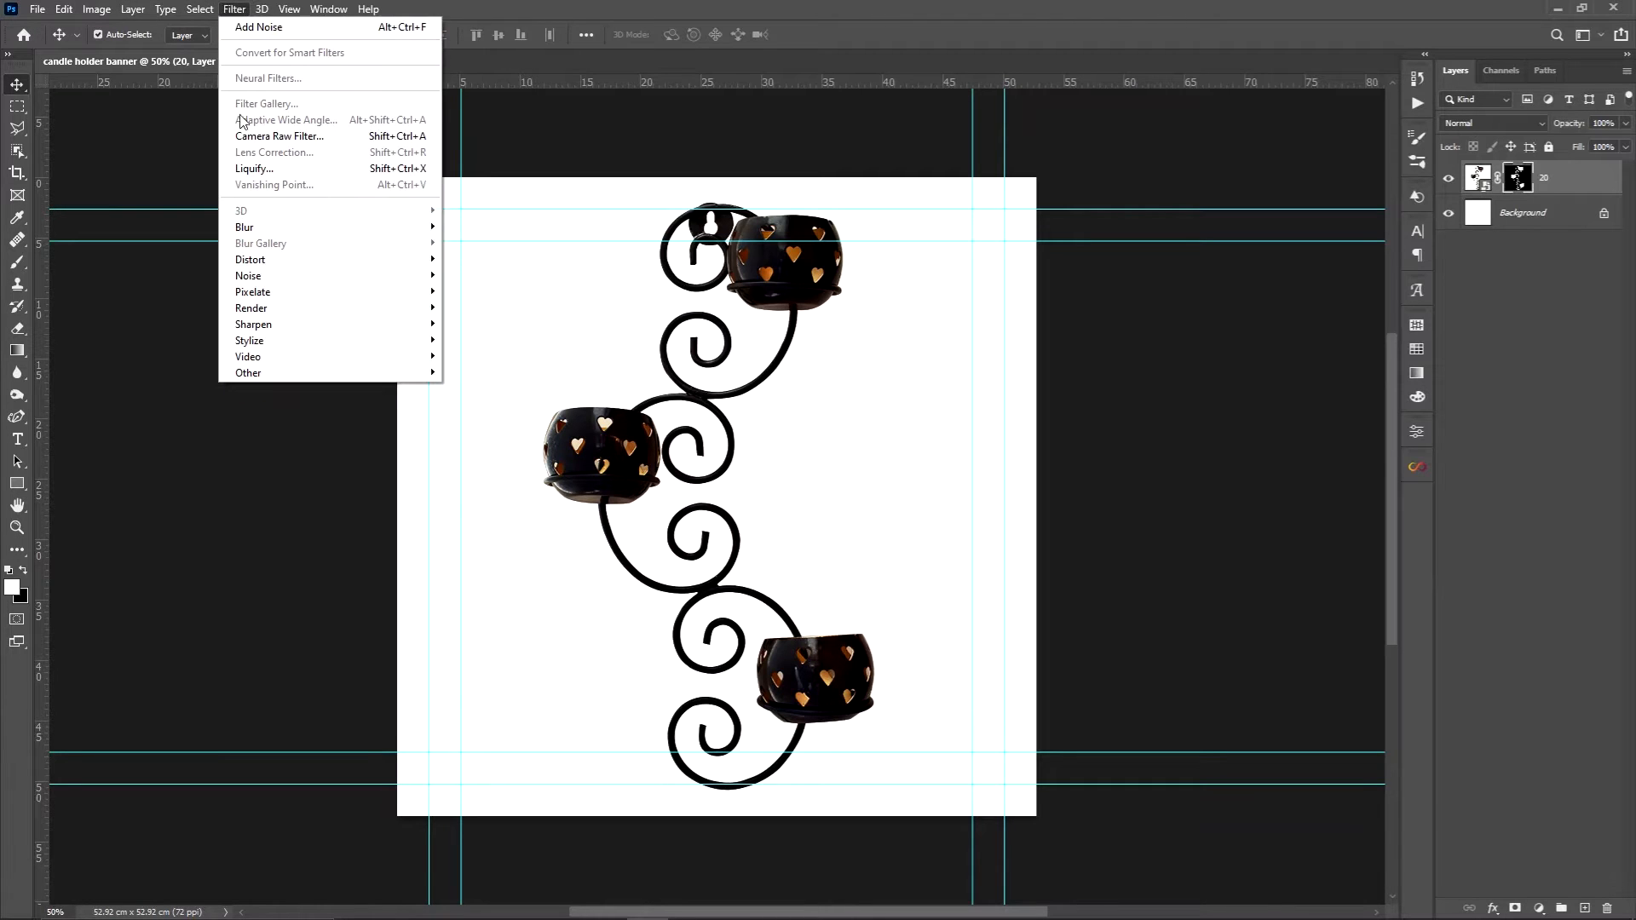
pyautogui.moveTo(314, 372)
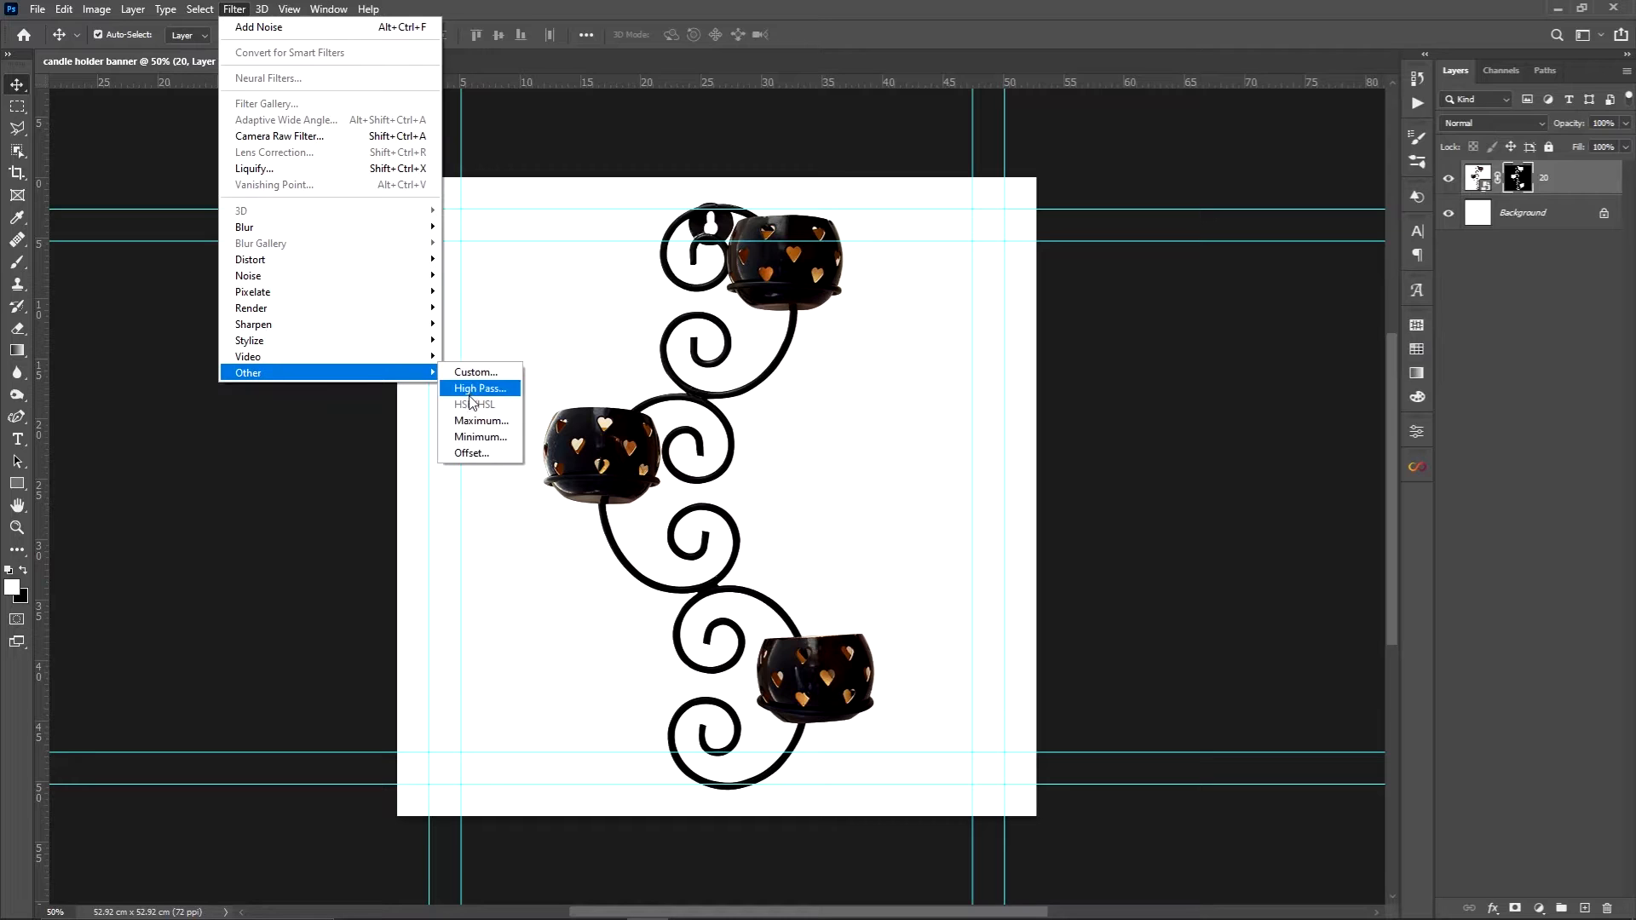
pyautogui.click(479, 437)
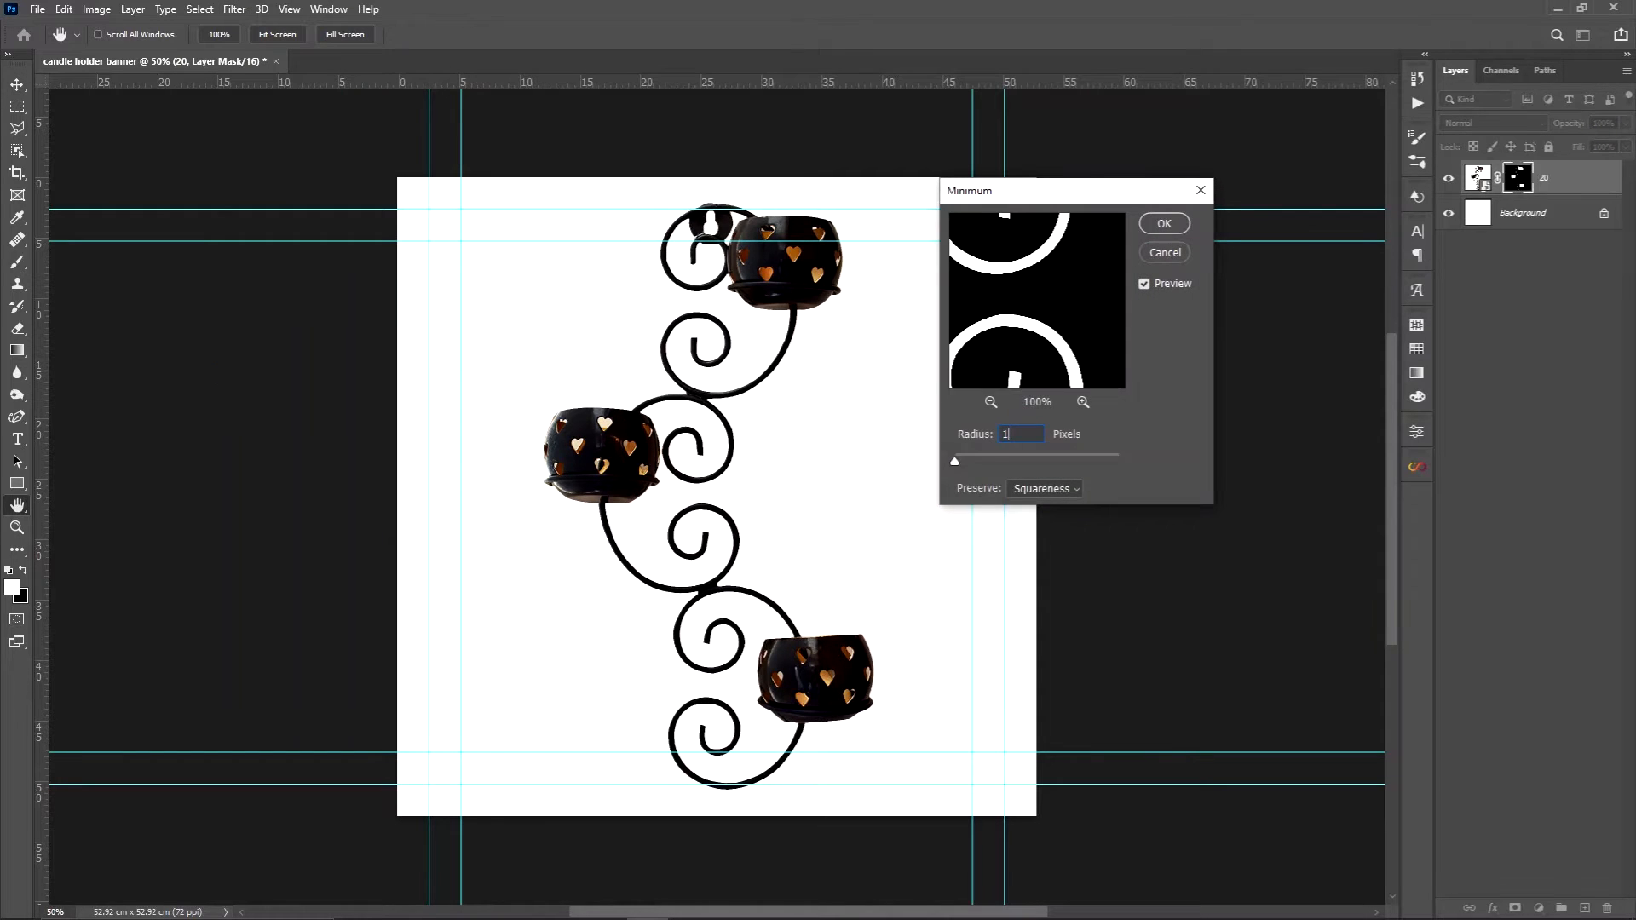
pyautogui.click(1173, 225)
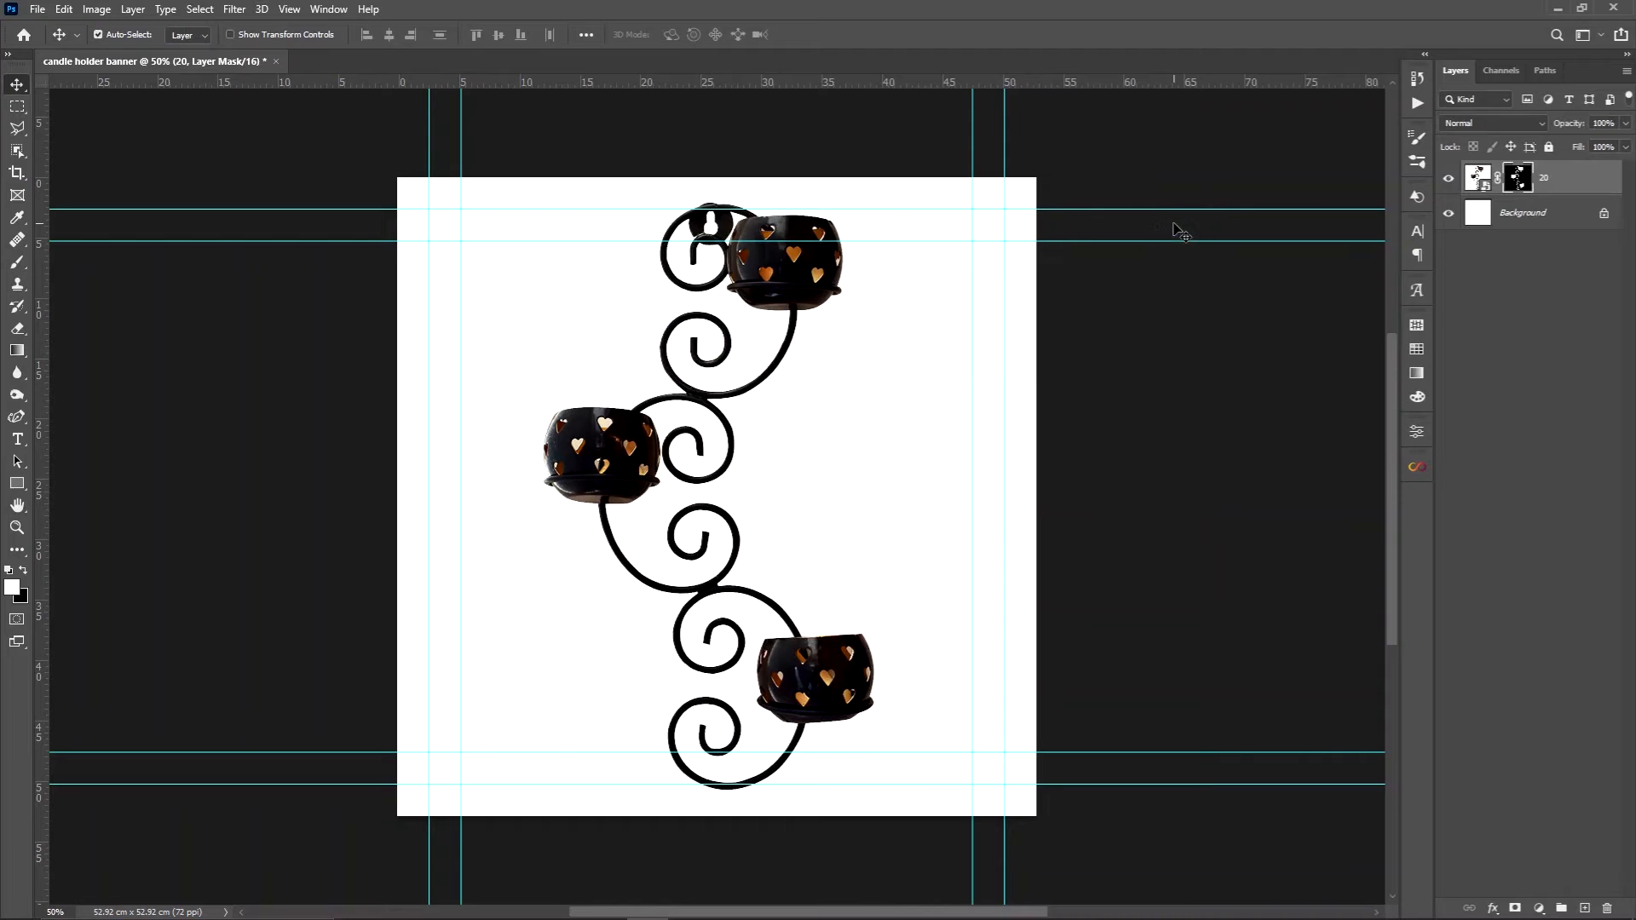
pyautogui.rightClick(1565, 183)
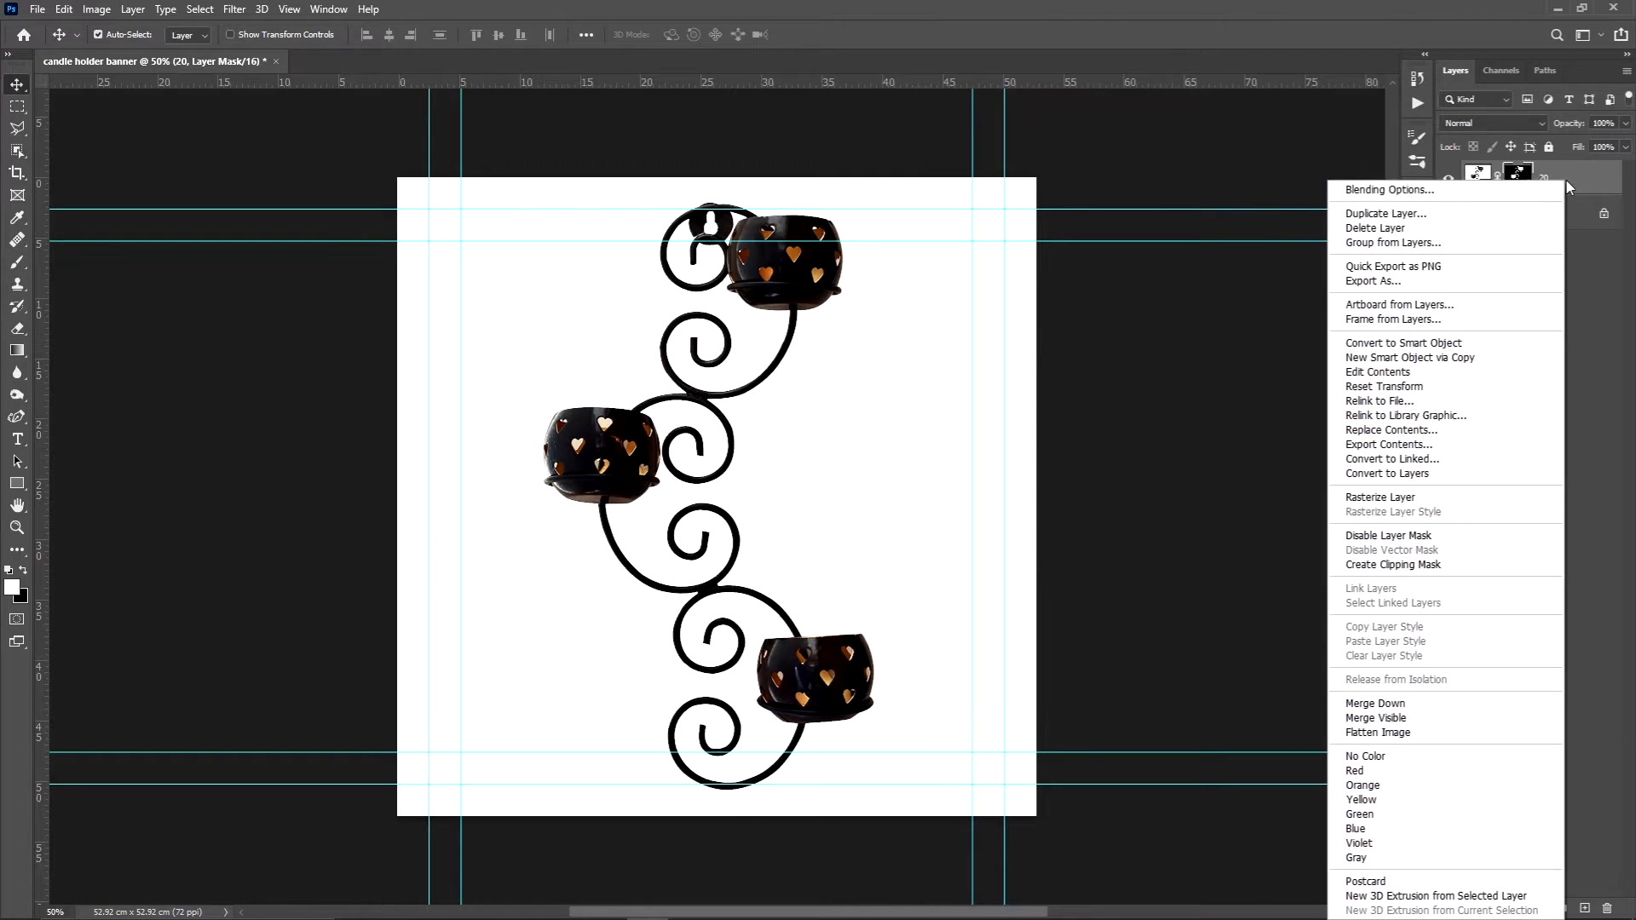
pyautogui.click(1455, 343)
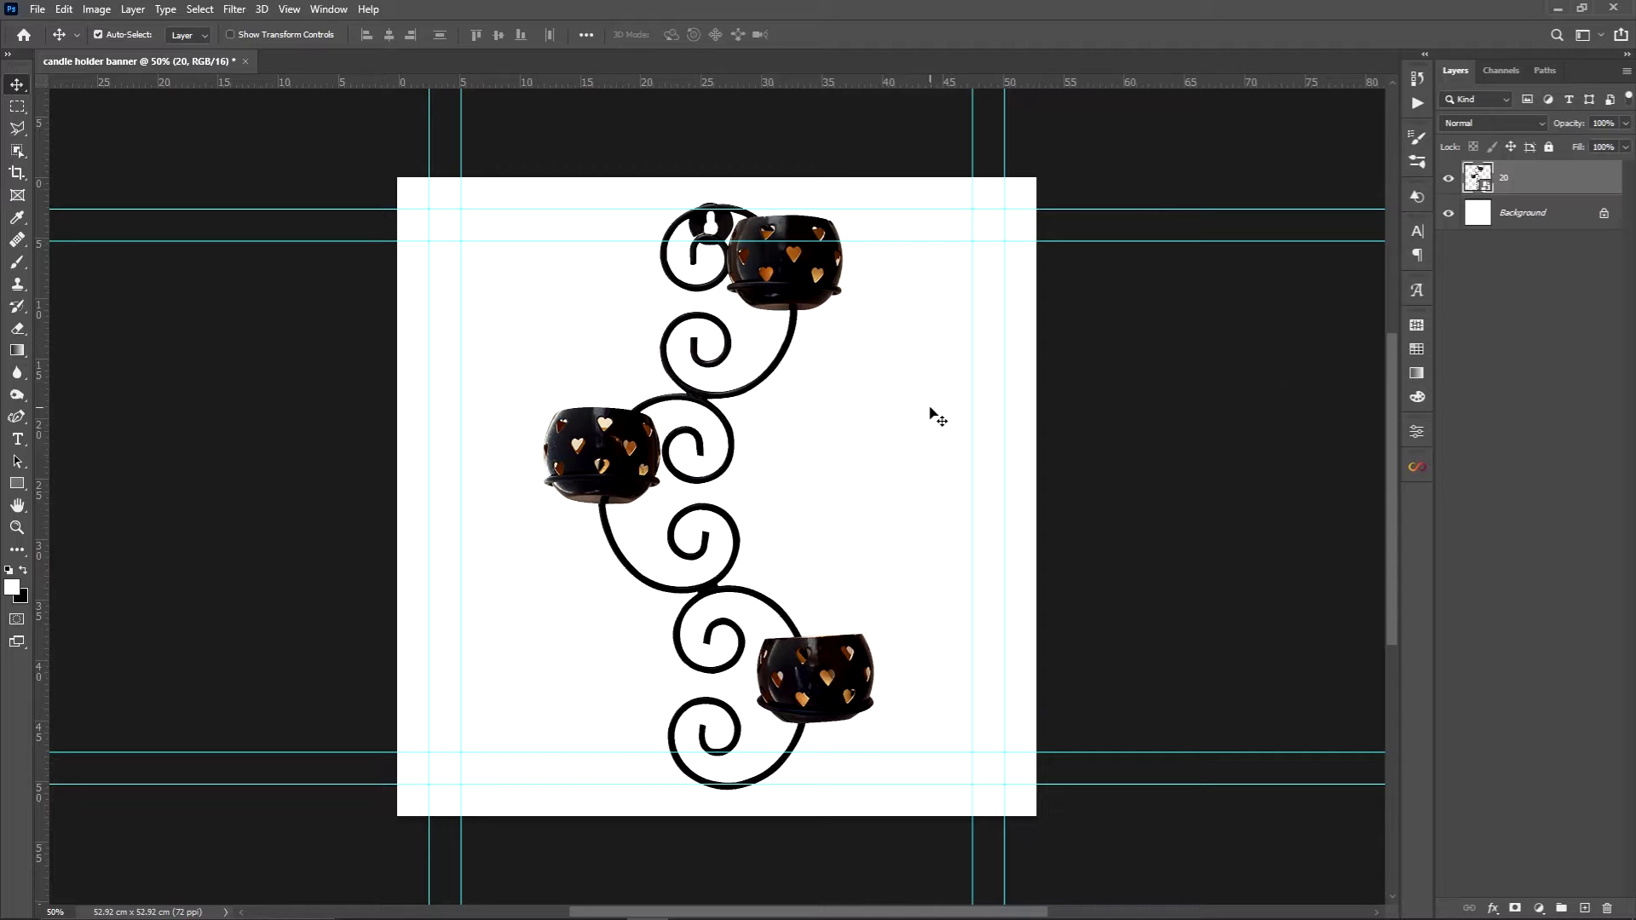
# Scale the candle holder to about 69% and place it in the canvas's upper right, against the inner top guide and outer right guide
pyautogui.press('ctrl')
pyautogui.hotkey('ctrl', 't')
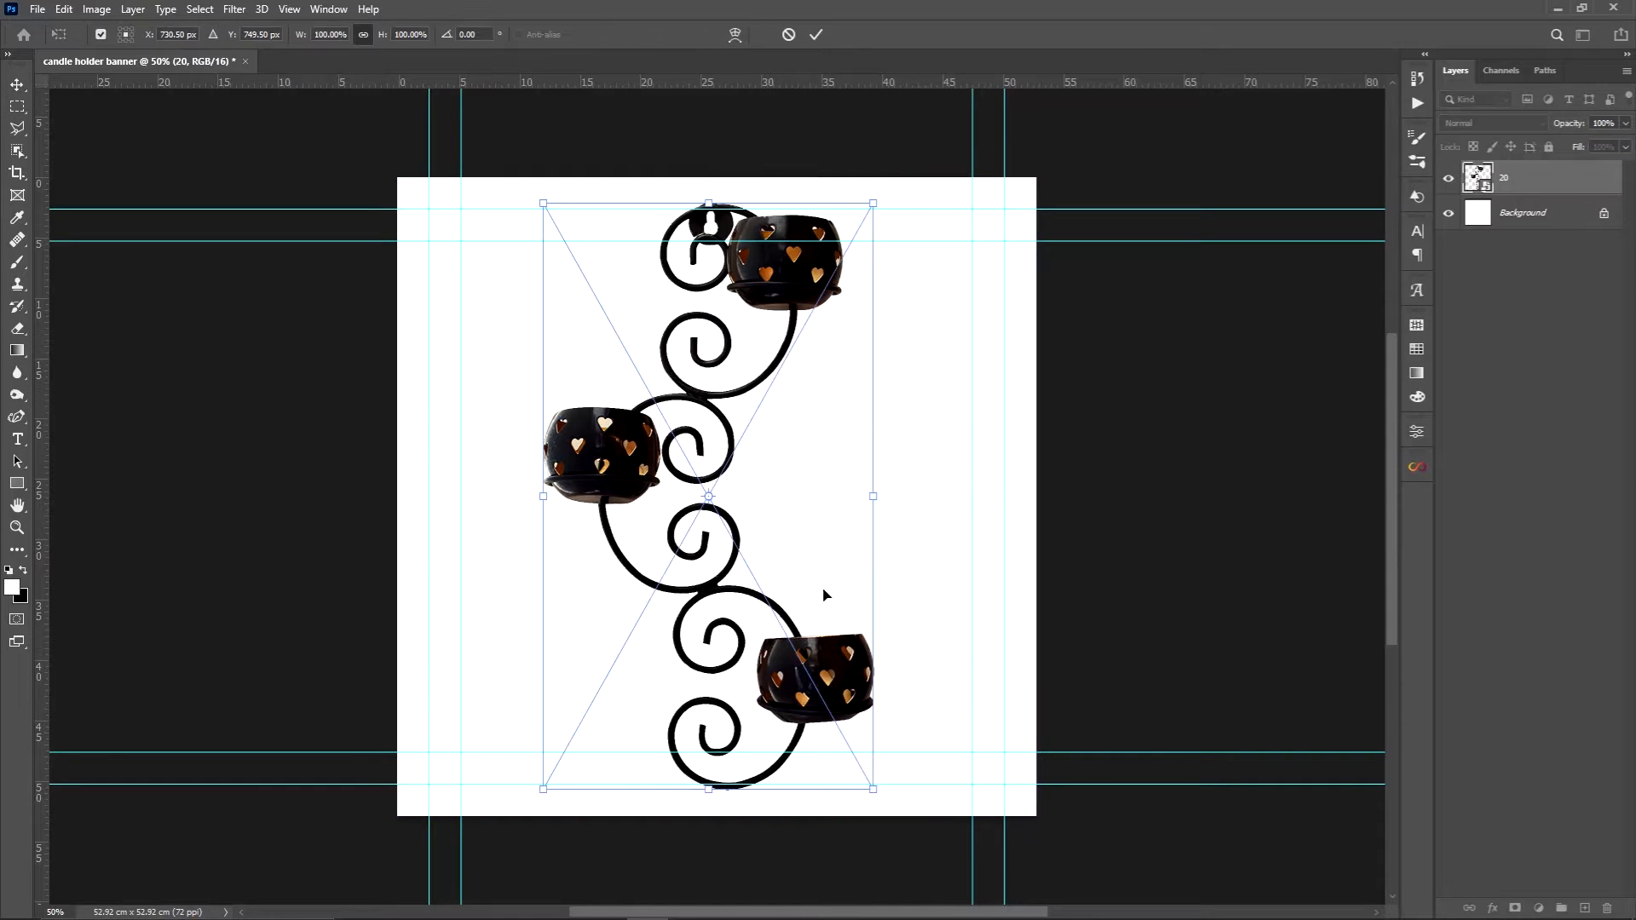
pyautogui.moveTo(867, 779); pyautogui.dragTo(749, 614)
pyautogui.moveTo(746, 535); pyautogui.dragTo(977, 575)
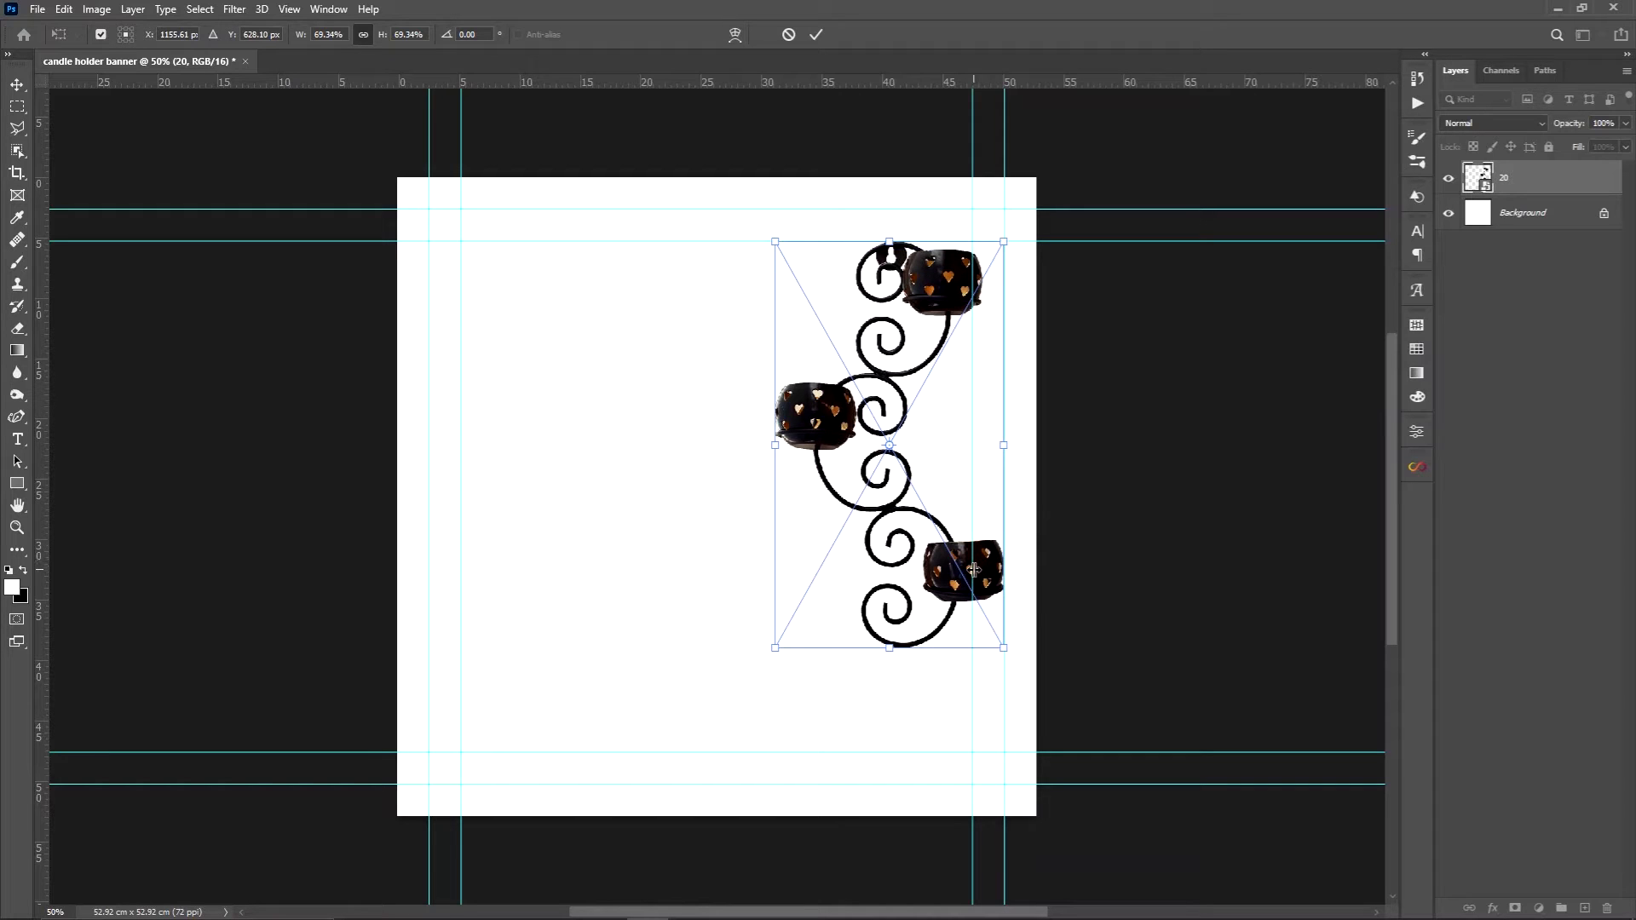
pyautogui.press('Return')
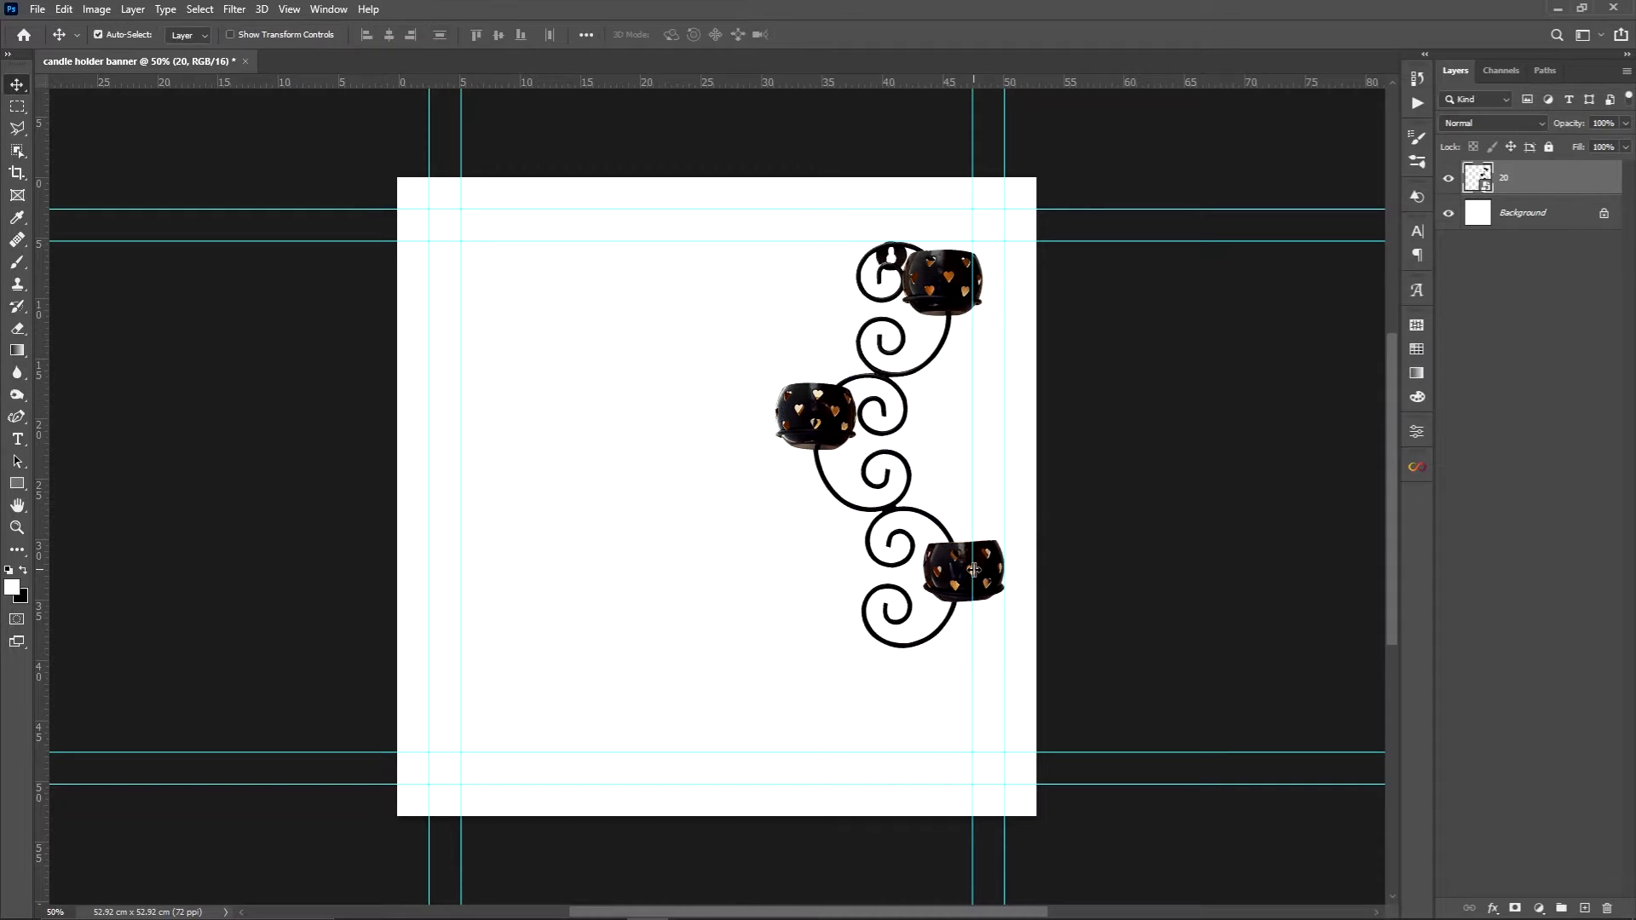
# Draw a rectangle of about 747 × 1328 px behind the candle holder, extending past the canvas's top and right edges
pyautogui.click(1447, 181)
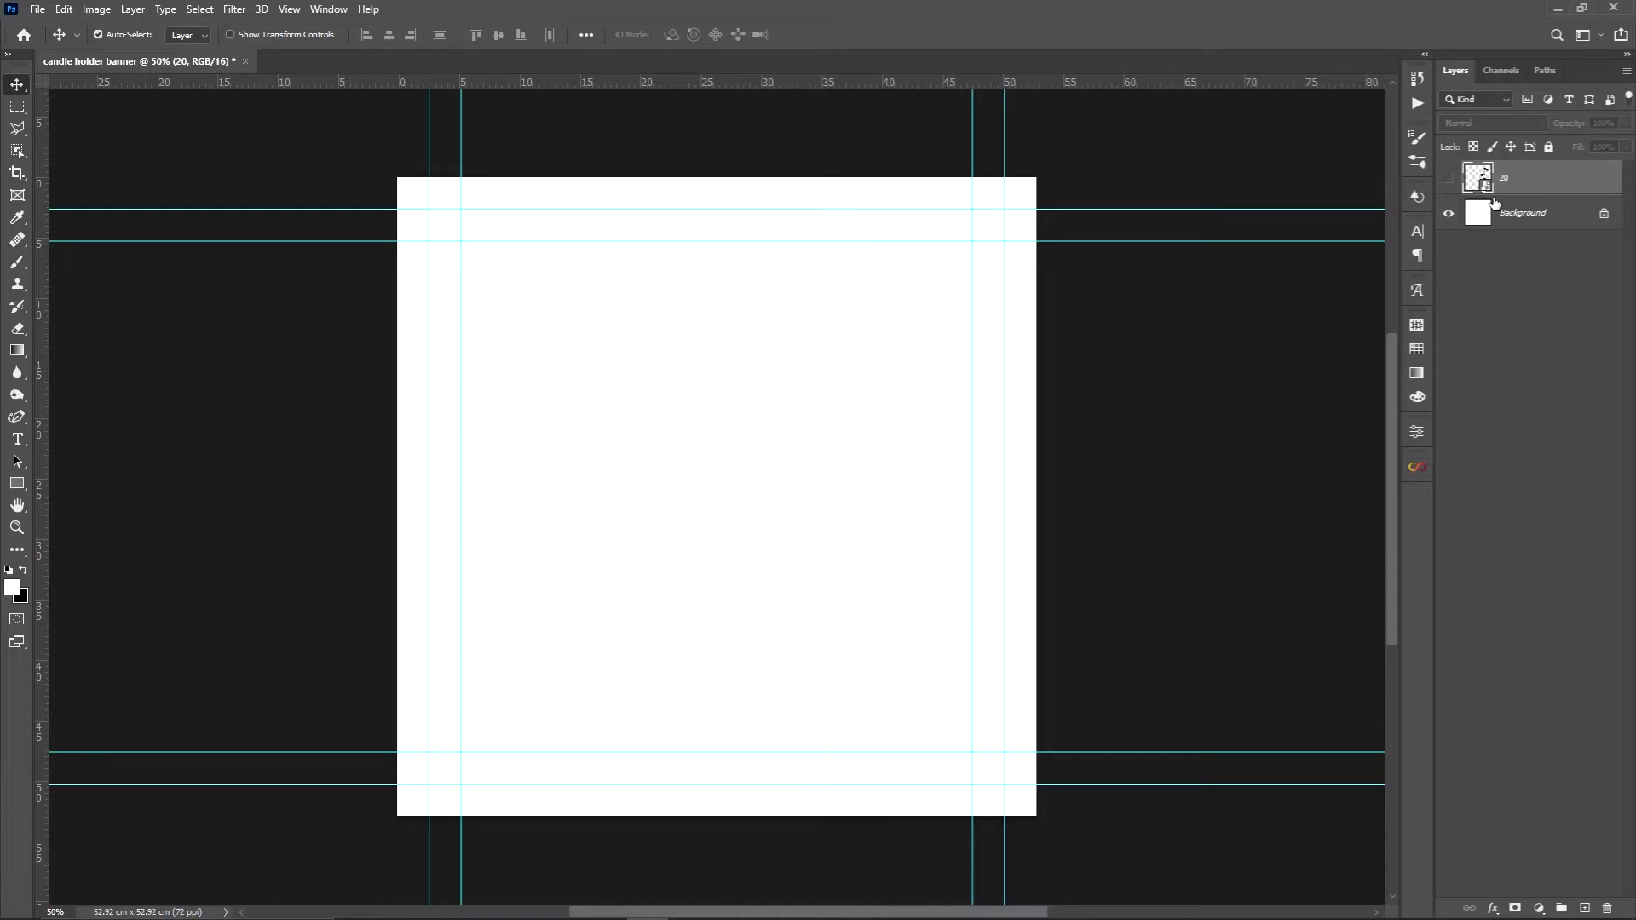
pyautogui.click(1504, 213)
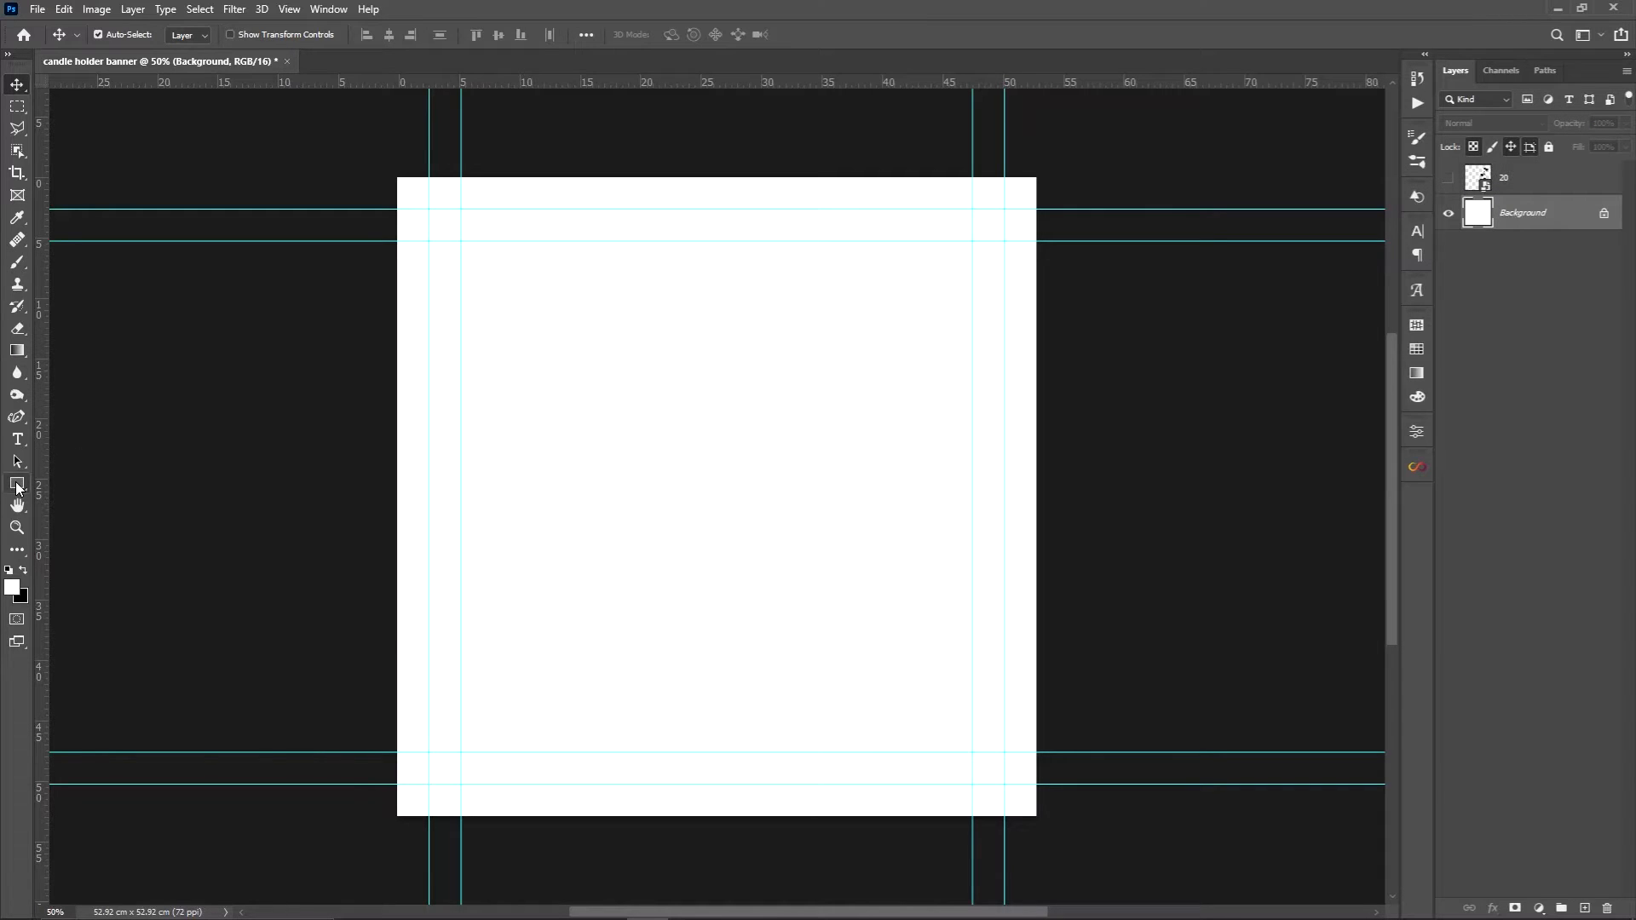
pyautogui.click(17, 486)
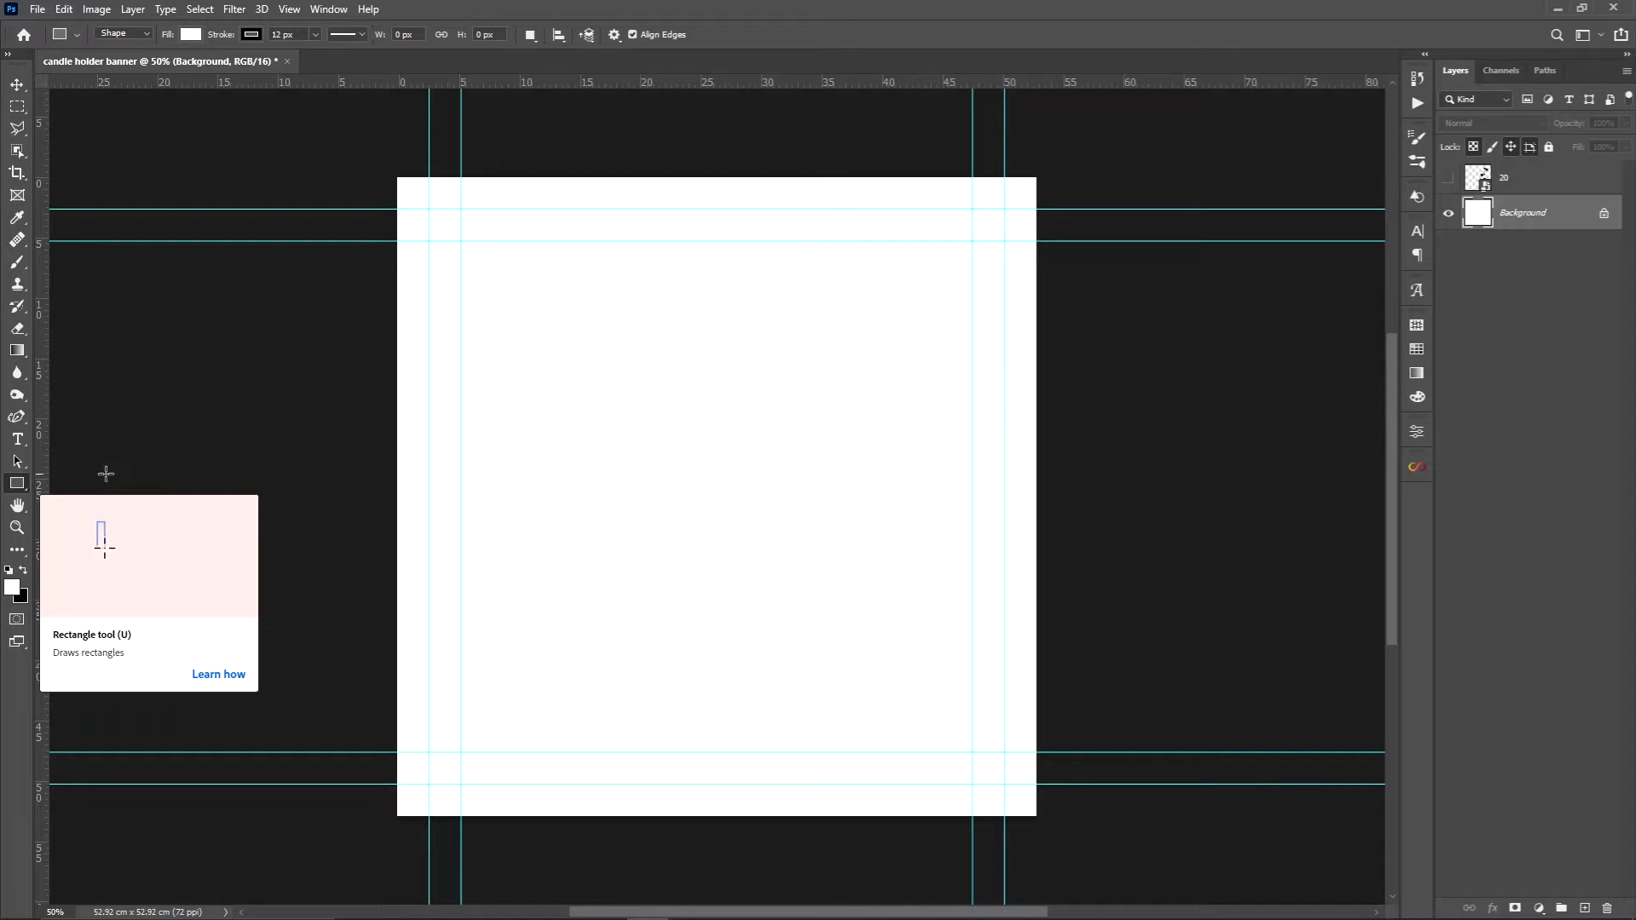
pyautogui.click(1448, 179)
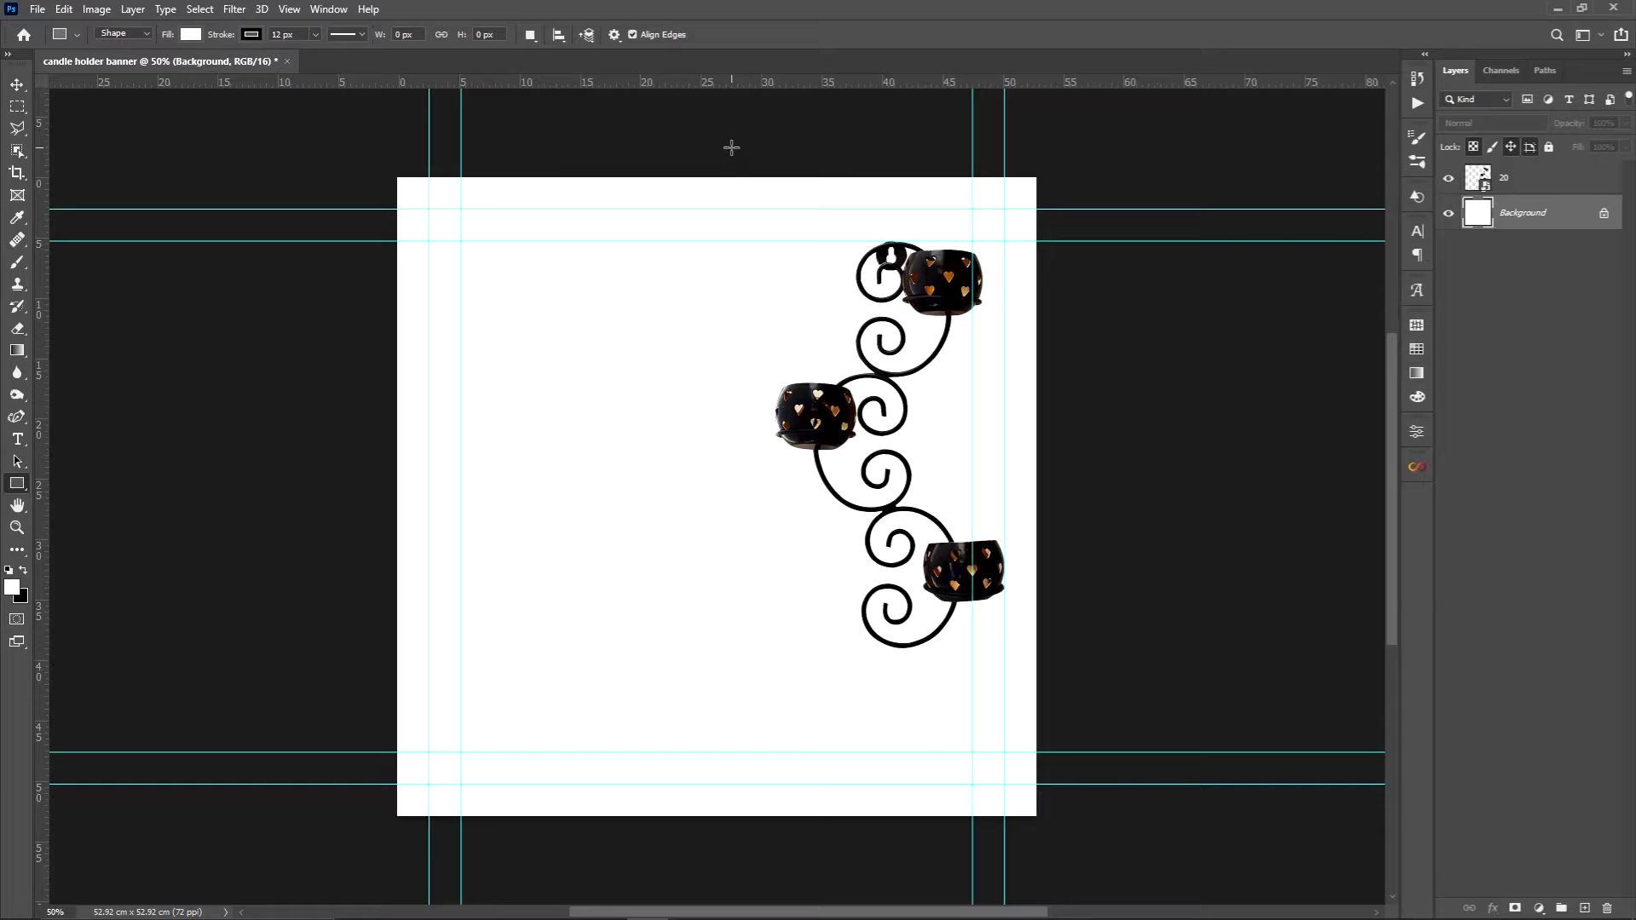
pyautogui.moveTo(732, 147); pyautogui.dragTo(1049, 712)
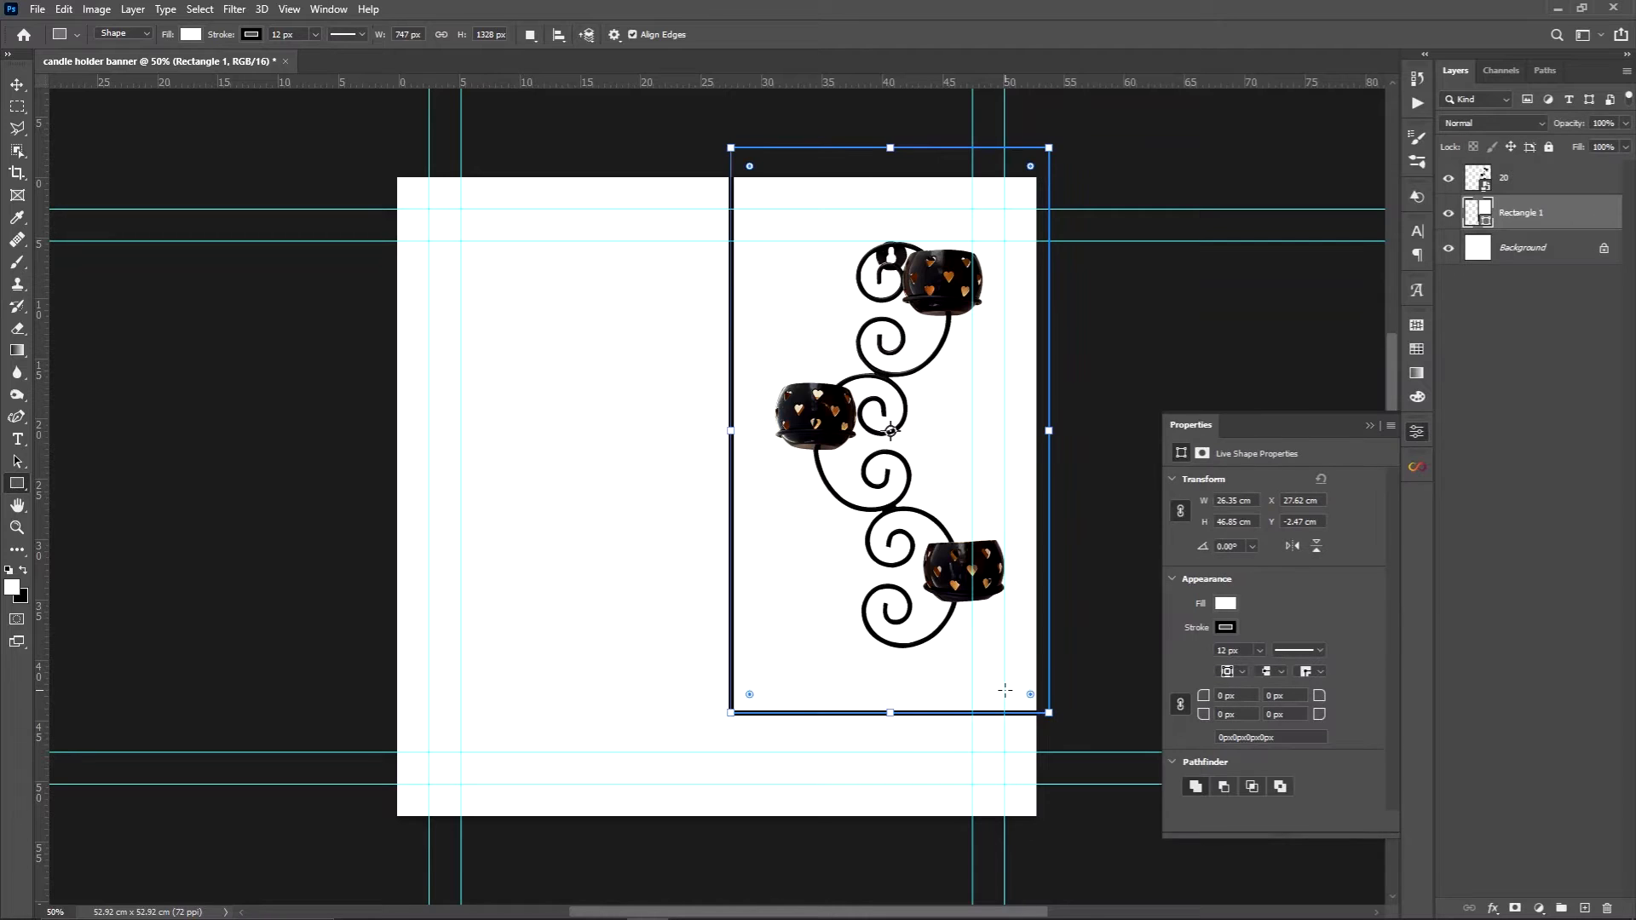
# Give the rectangle a pale yellow fill from the recently used colors and remove its stroke
pyautogui.click(1226, 604)
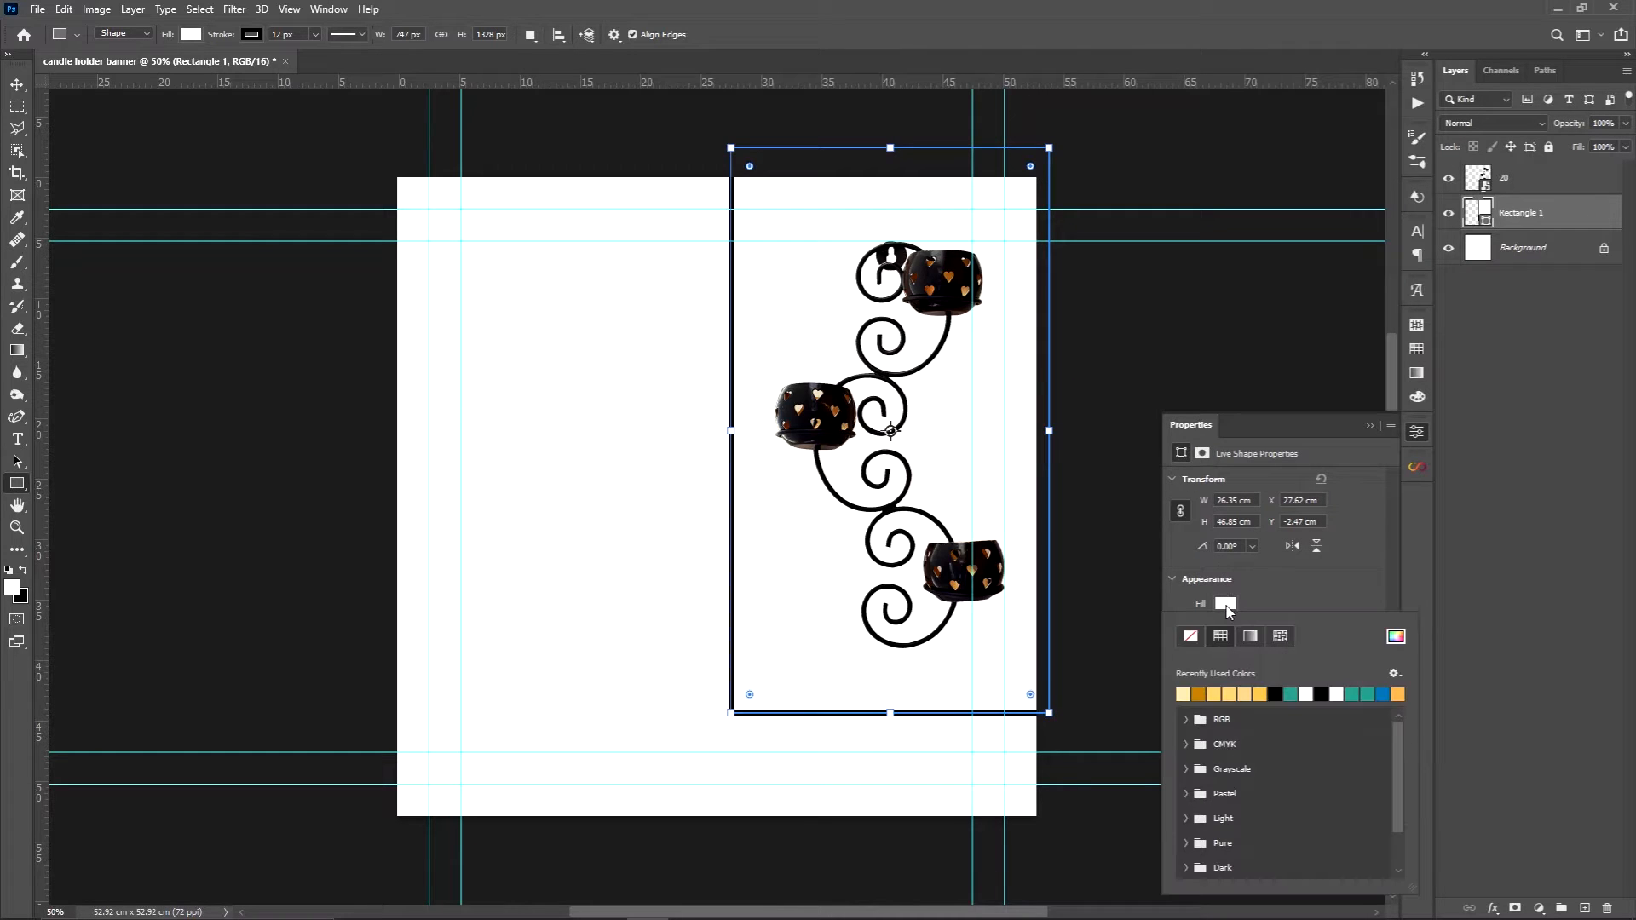
pyautogui.click(1191, 692)
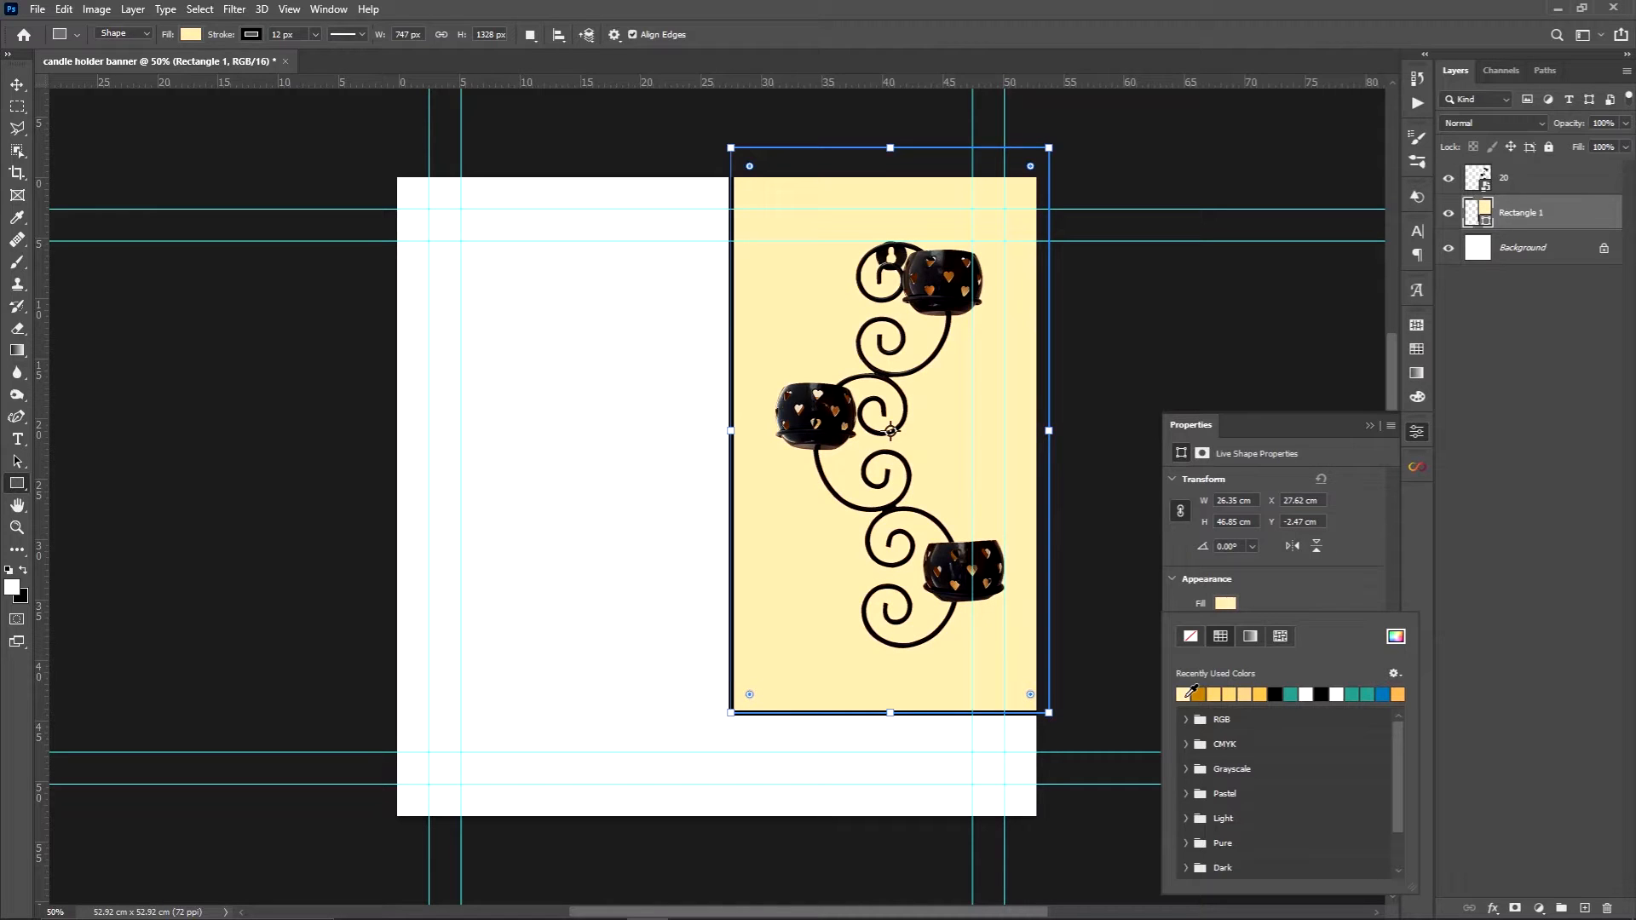
pyautogui.click(1262, 603)
pyautogui.click(1227, 628)
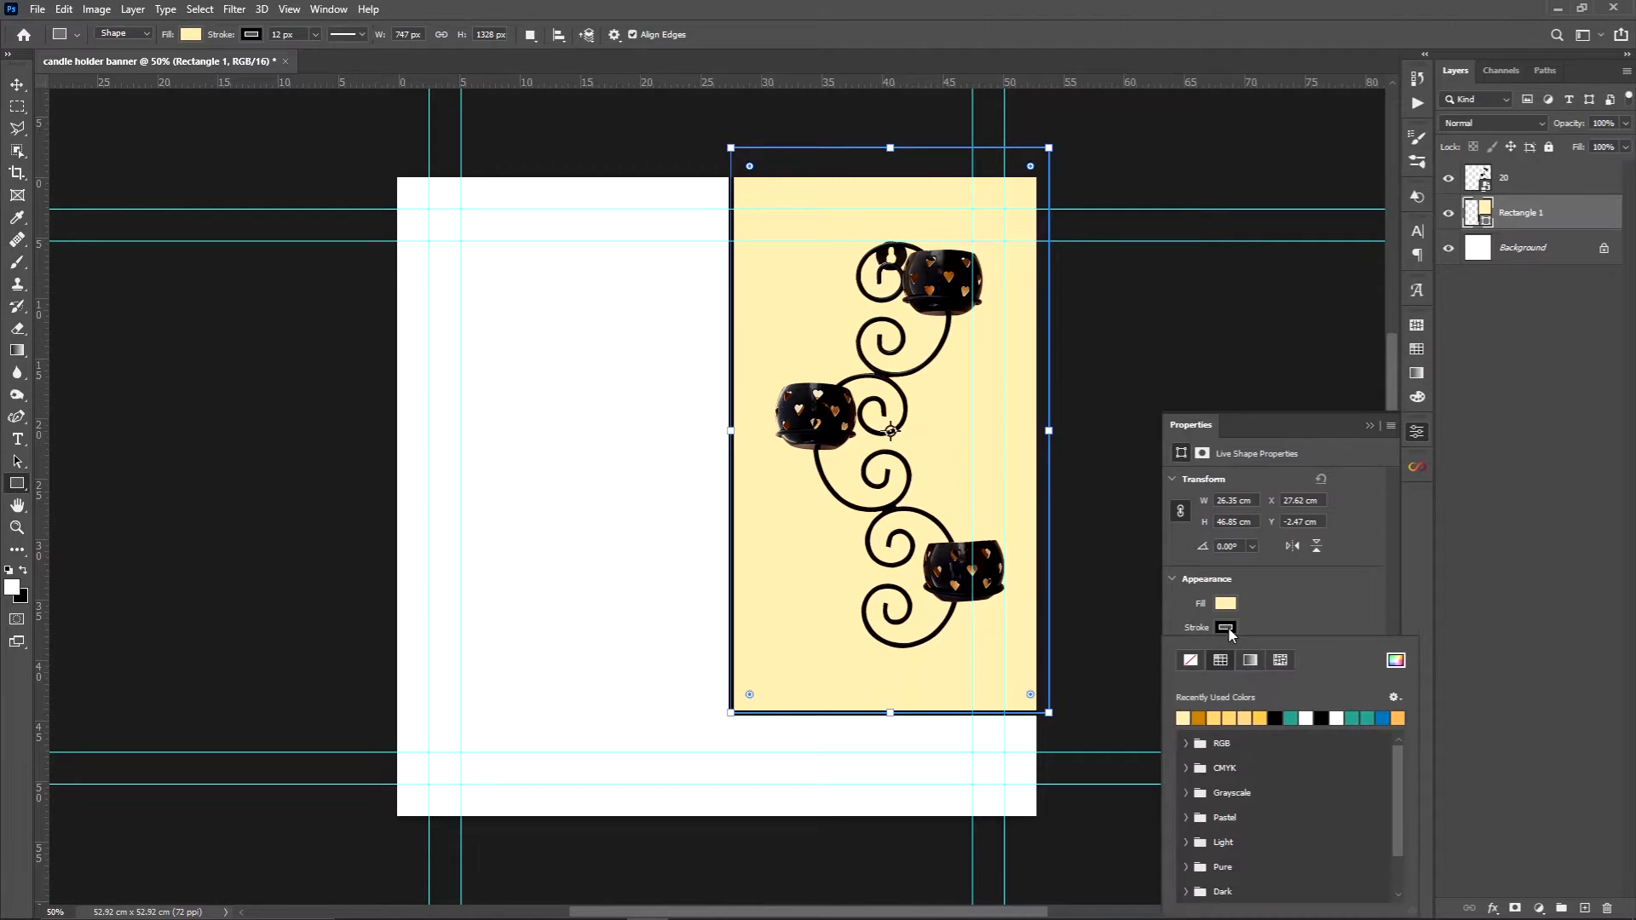
pyautogui.click(1193, 662)
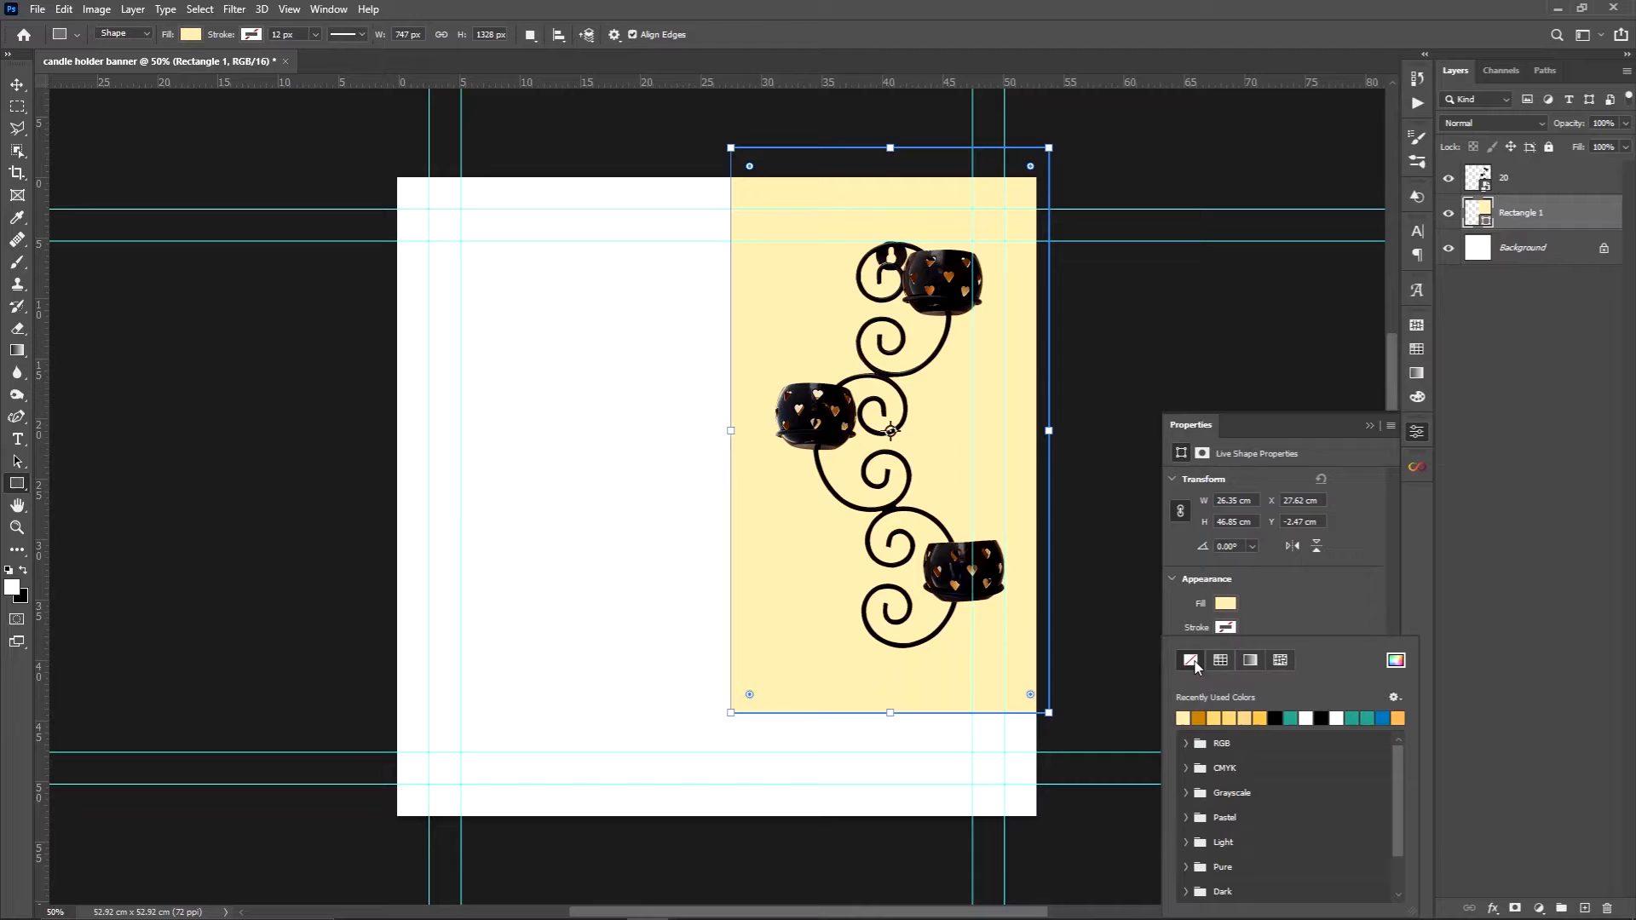
pyautogui.click(1273, 608)
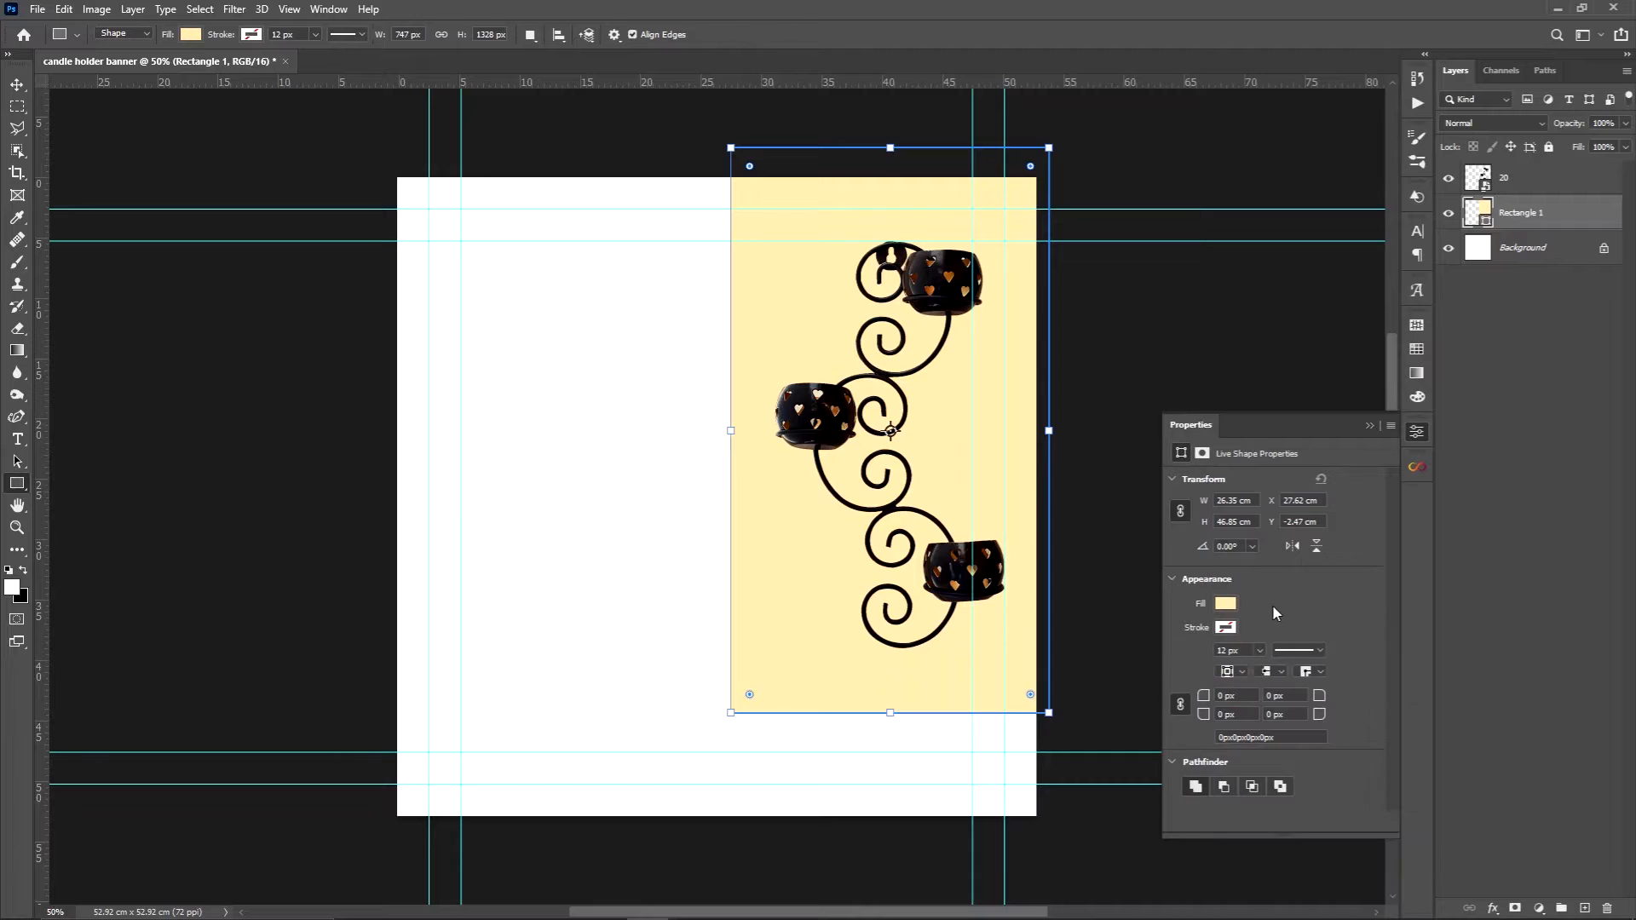
# Unlink the rectangle's corner radii and round only its lower-left corner to 747 px
pyautogui.click(1182, 704)
pyautogui.moveTo(1206, 716); pyautogui.dragTo(1421, 673)
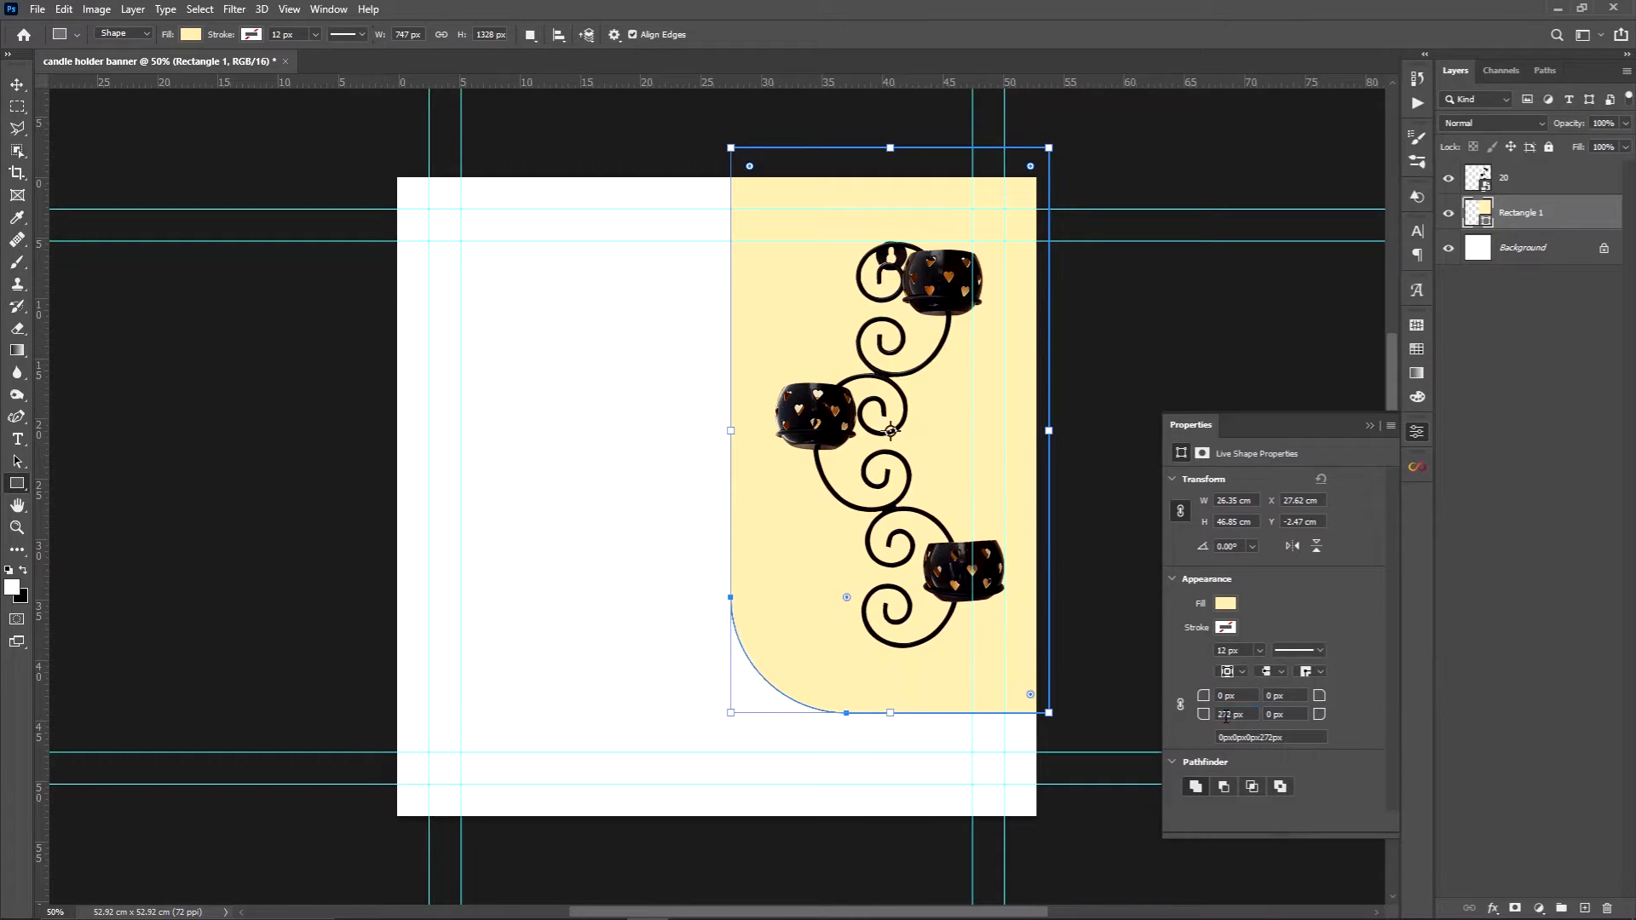
pyautogui.moveTo(1204, 716); pyautogui.dragTo(1607, 714)
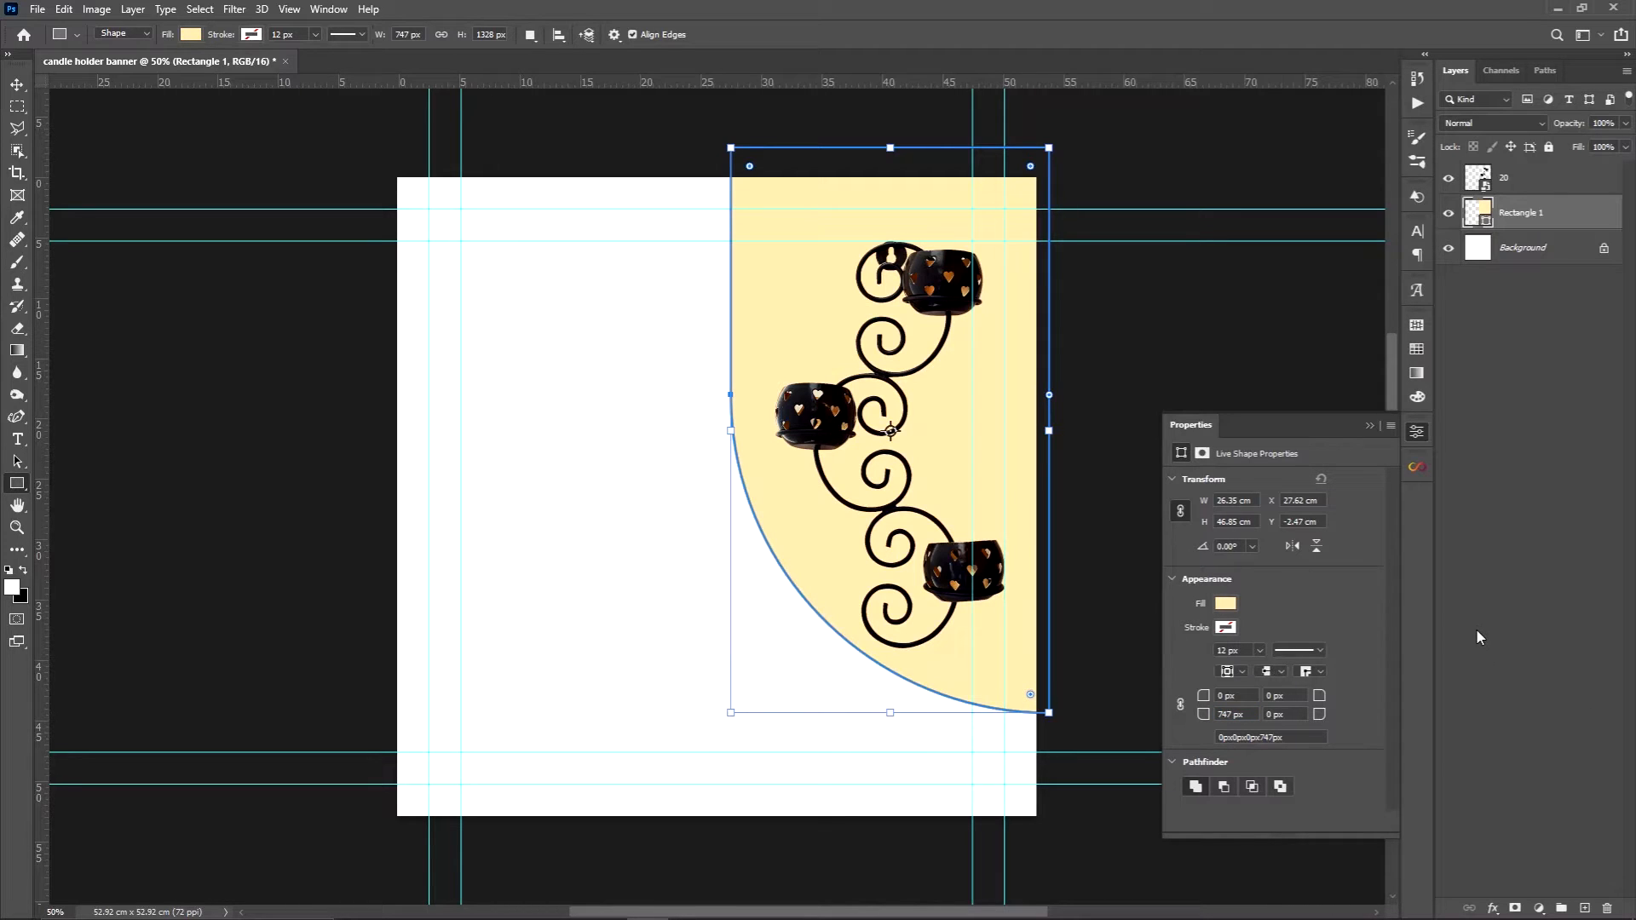
pyautogui.click(1368, 426)
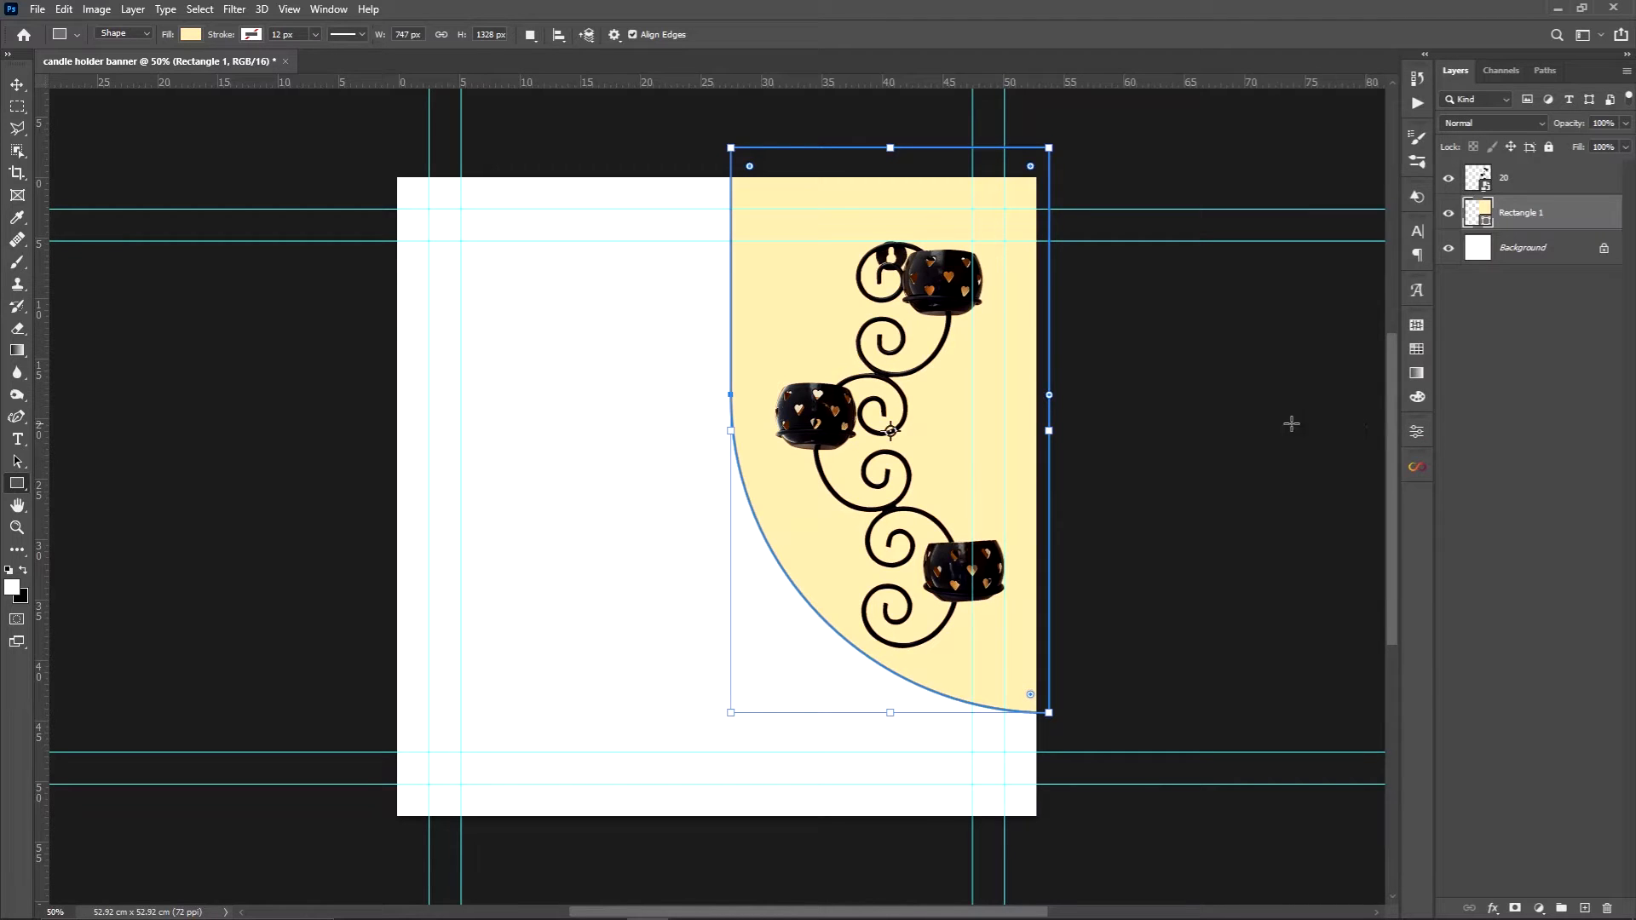
# Shift the yellow shape slightly left and down to meet the canvas's right edge, and duplicate its layer
pyautogui.press('v')
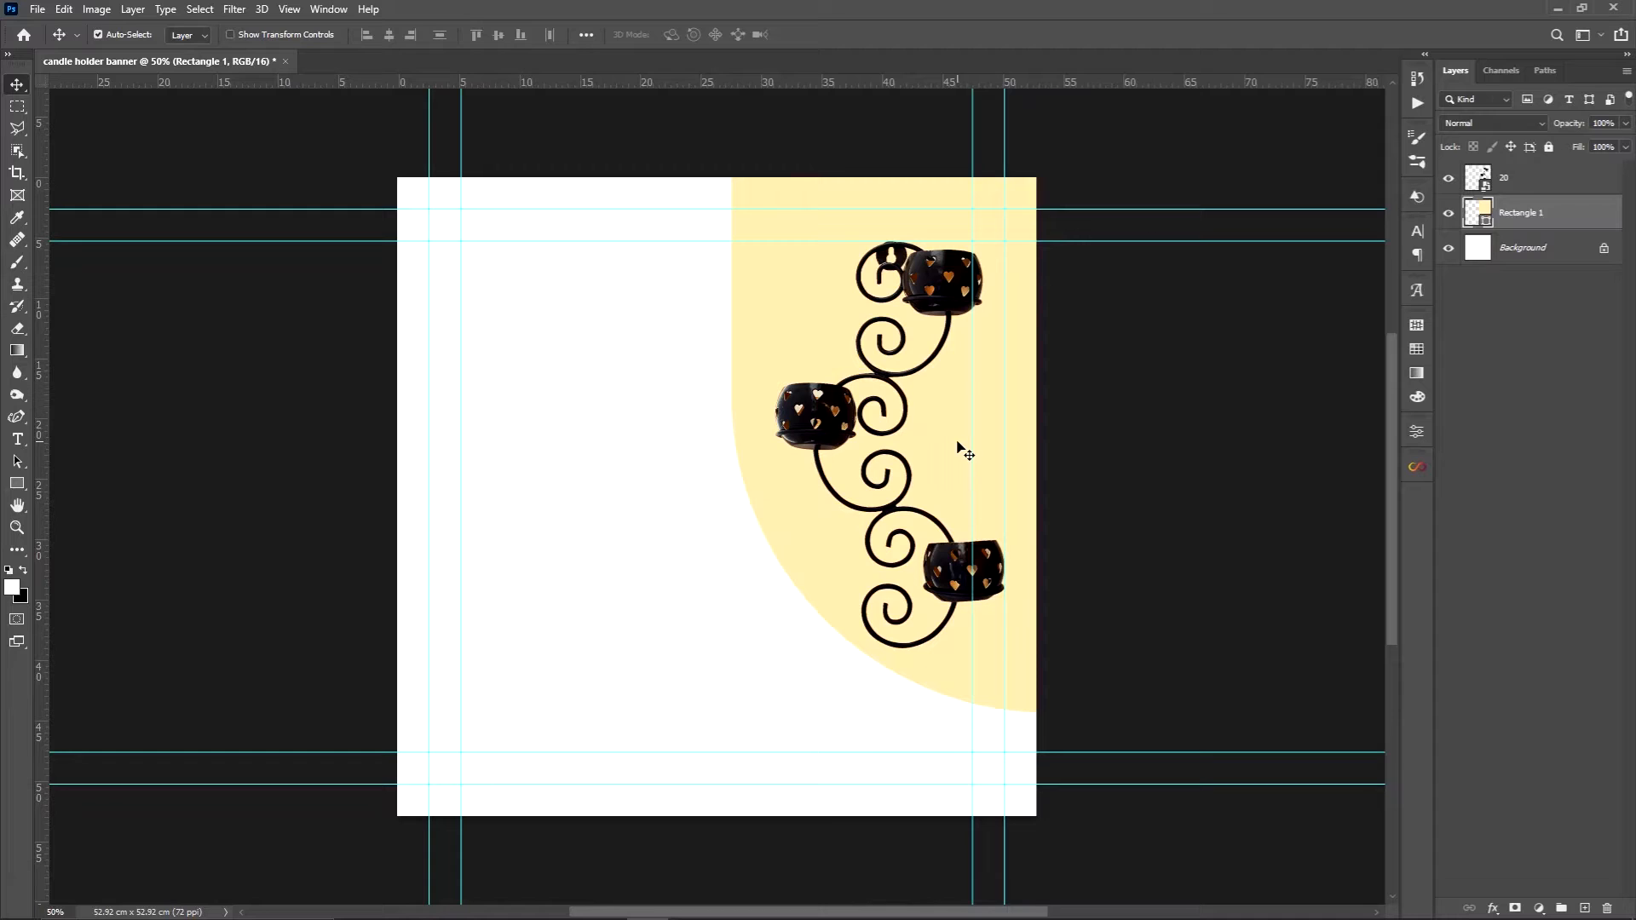
pyautogui.moveTo(957, 442); pyautogui.dragTo(942, 457)
pyautogui.hotkey('ctrl', 'j')
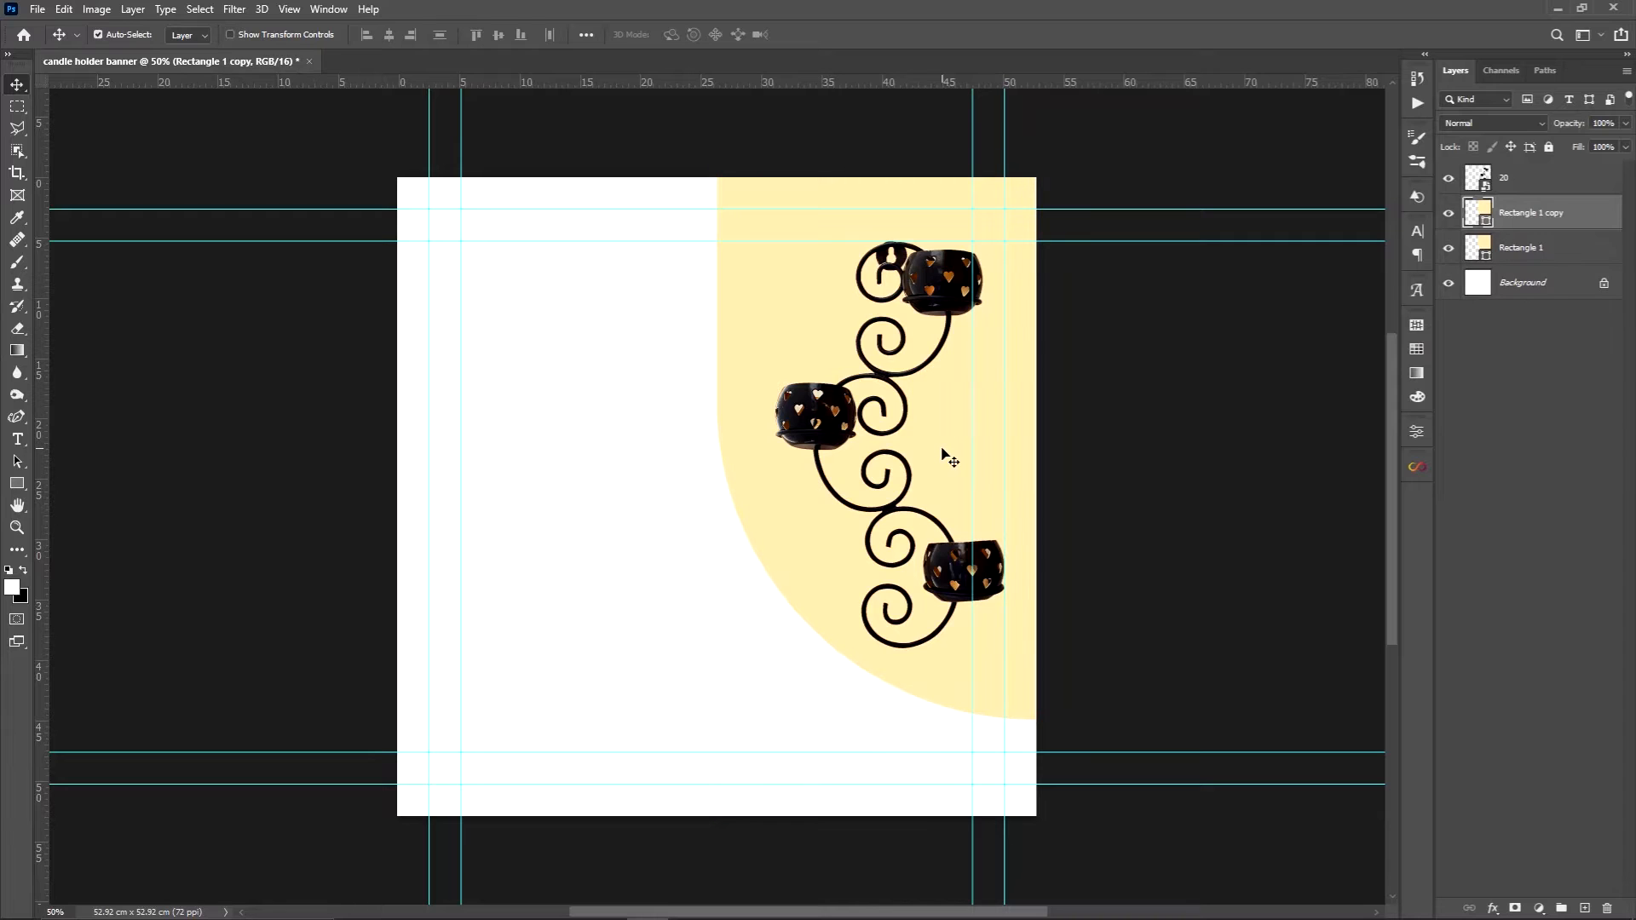
# Flip the duplicated shape vertically and move it so only its curved top shows at the canvas's lower-left edge
pyautogui.press('ctrl')
pyautogui.hotkey('ctrl', 't')
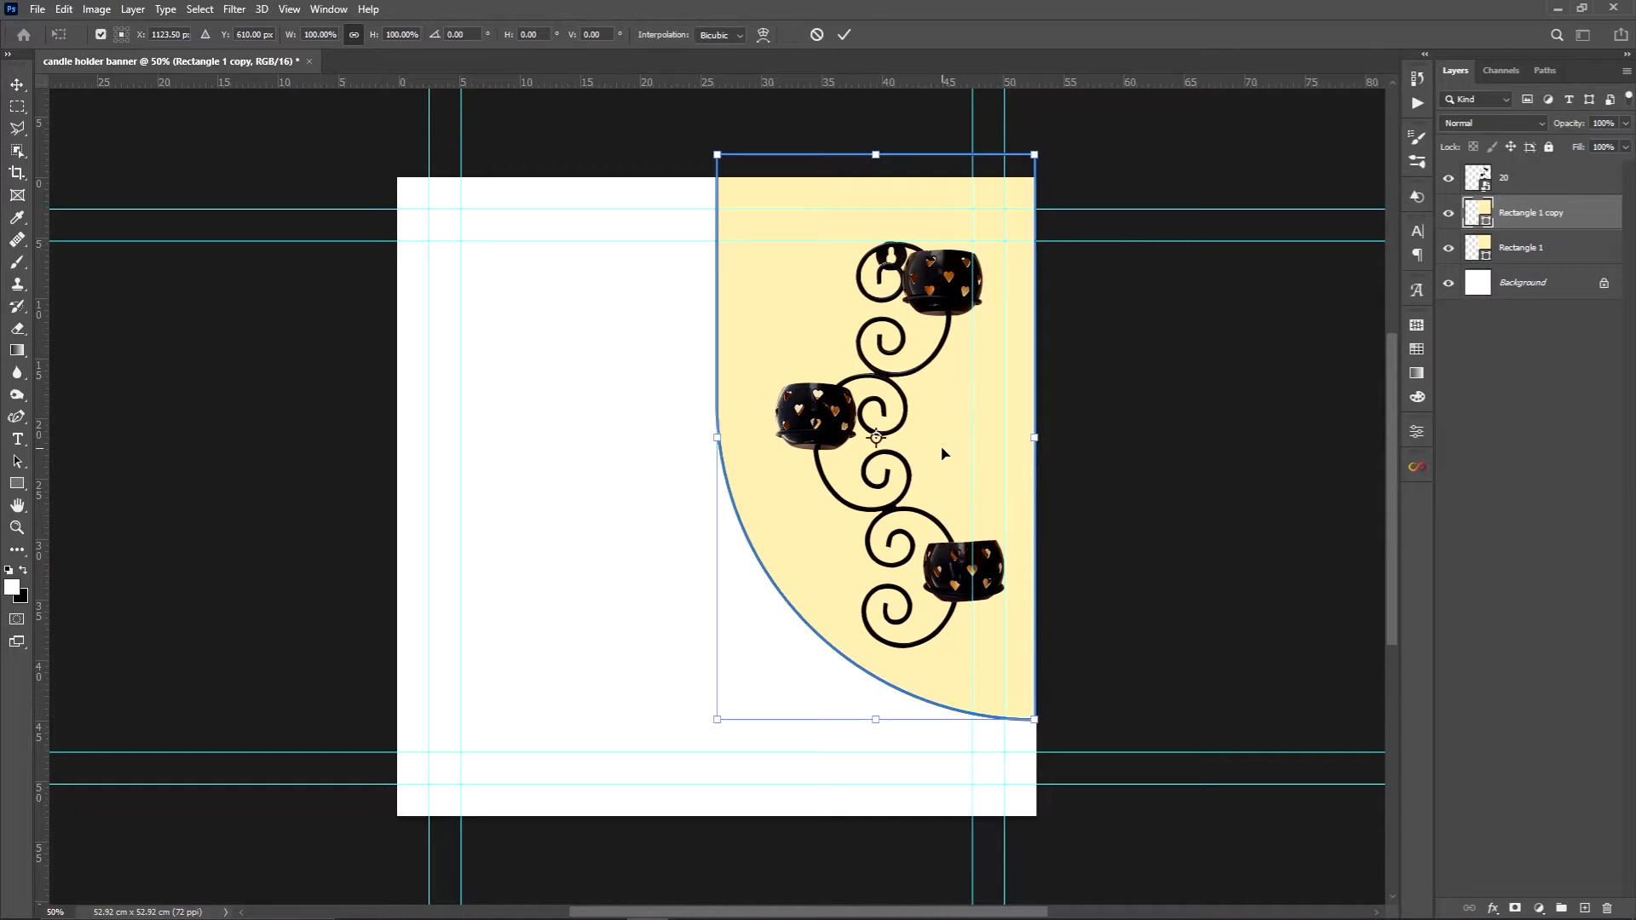
pyautogui.moveTo(954, 408); pyautogui.dragTo(660, 528)
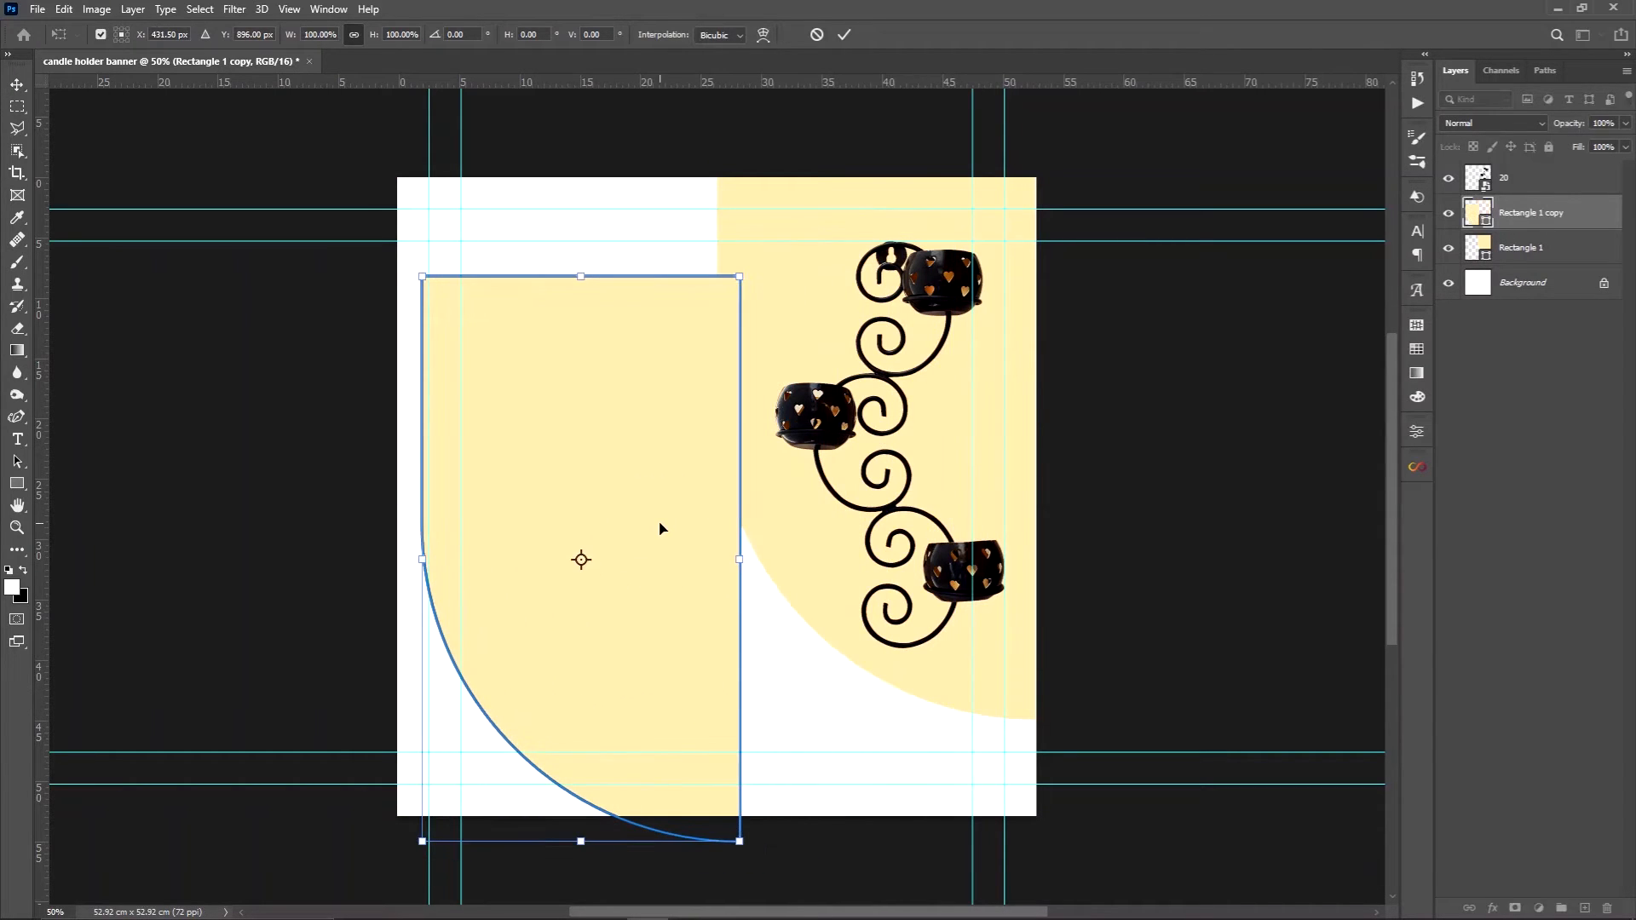
pyautogui.rightClick(660, 528)
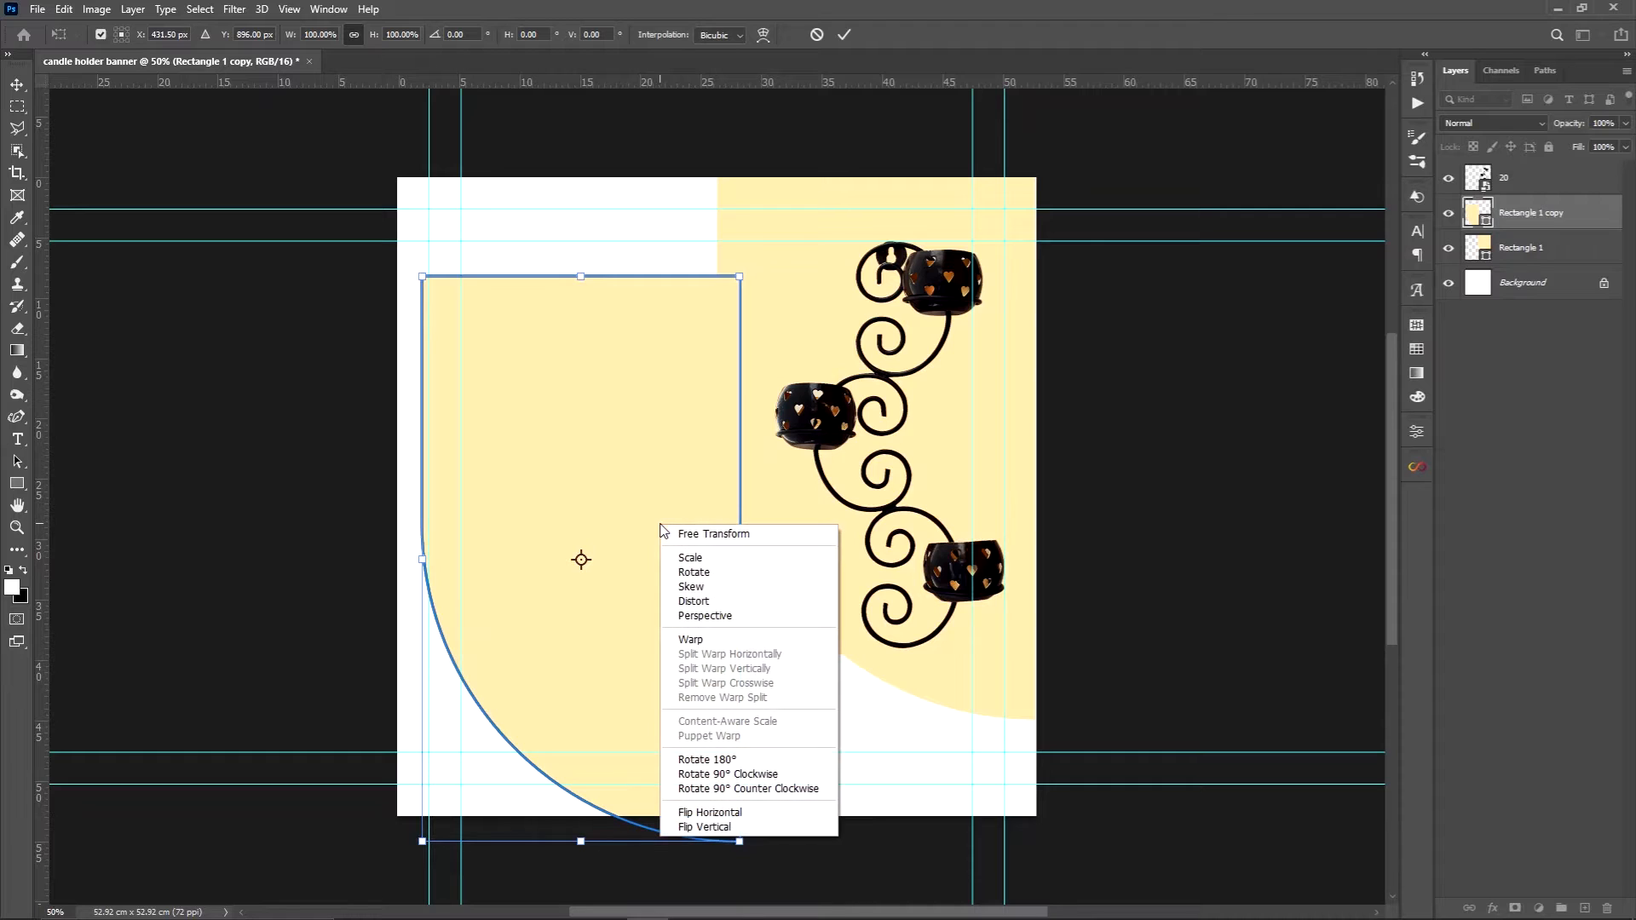
pyautogui.click(712, 828)
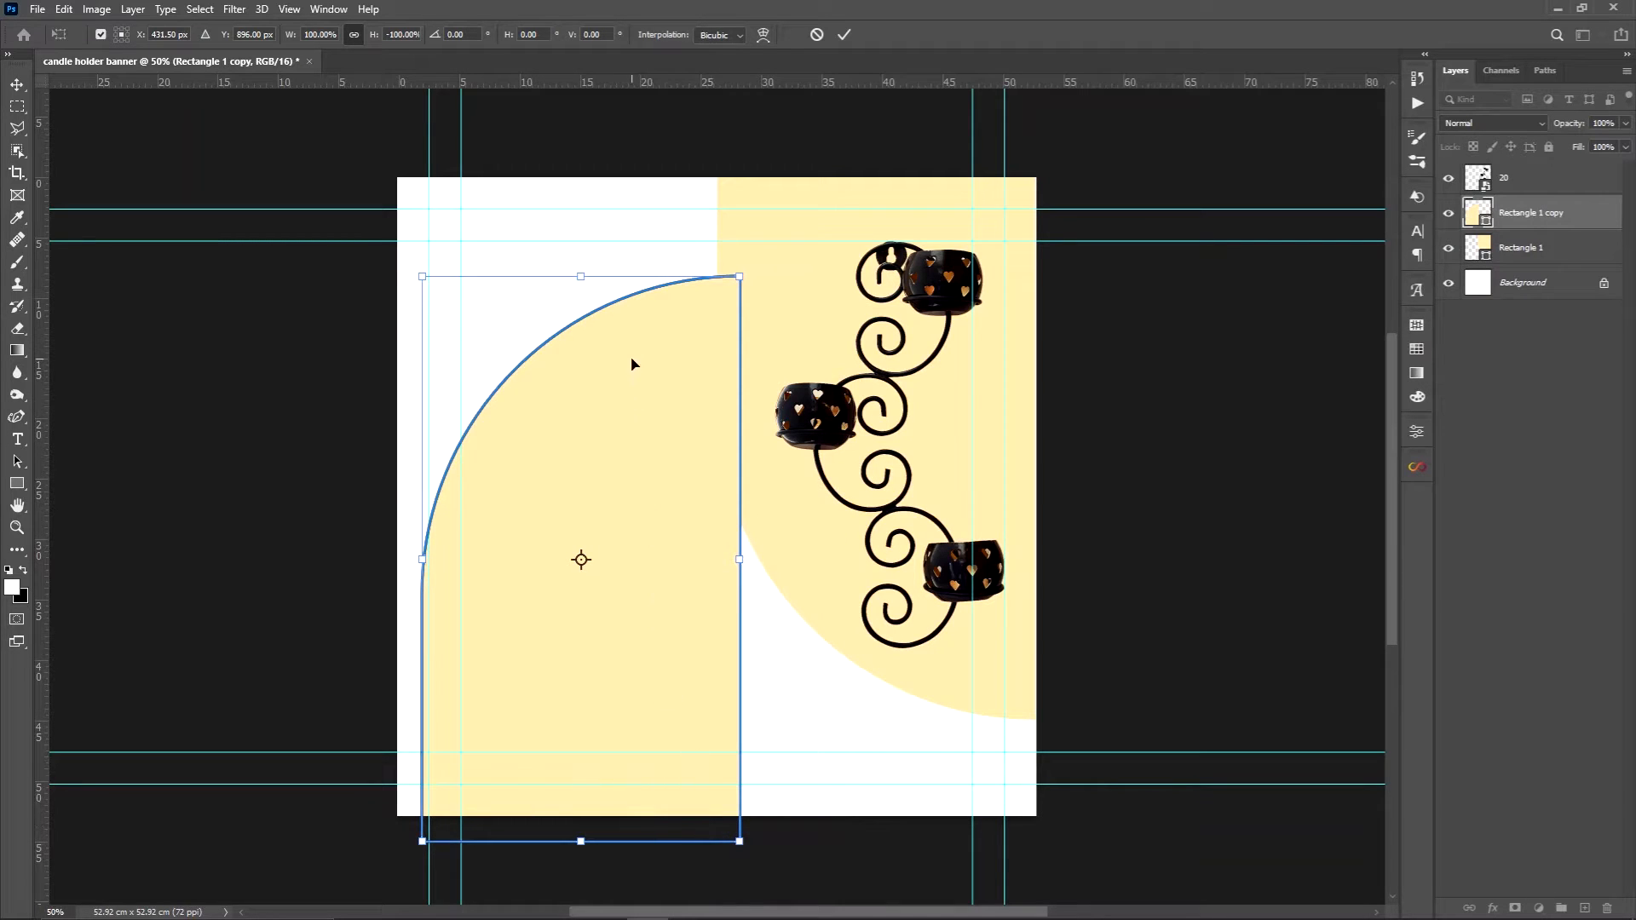
pyautogui.moveTo(632, 358); pyautogui.dragTo(536, 805)
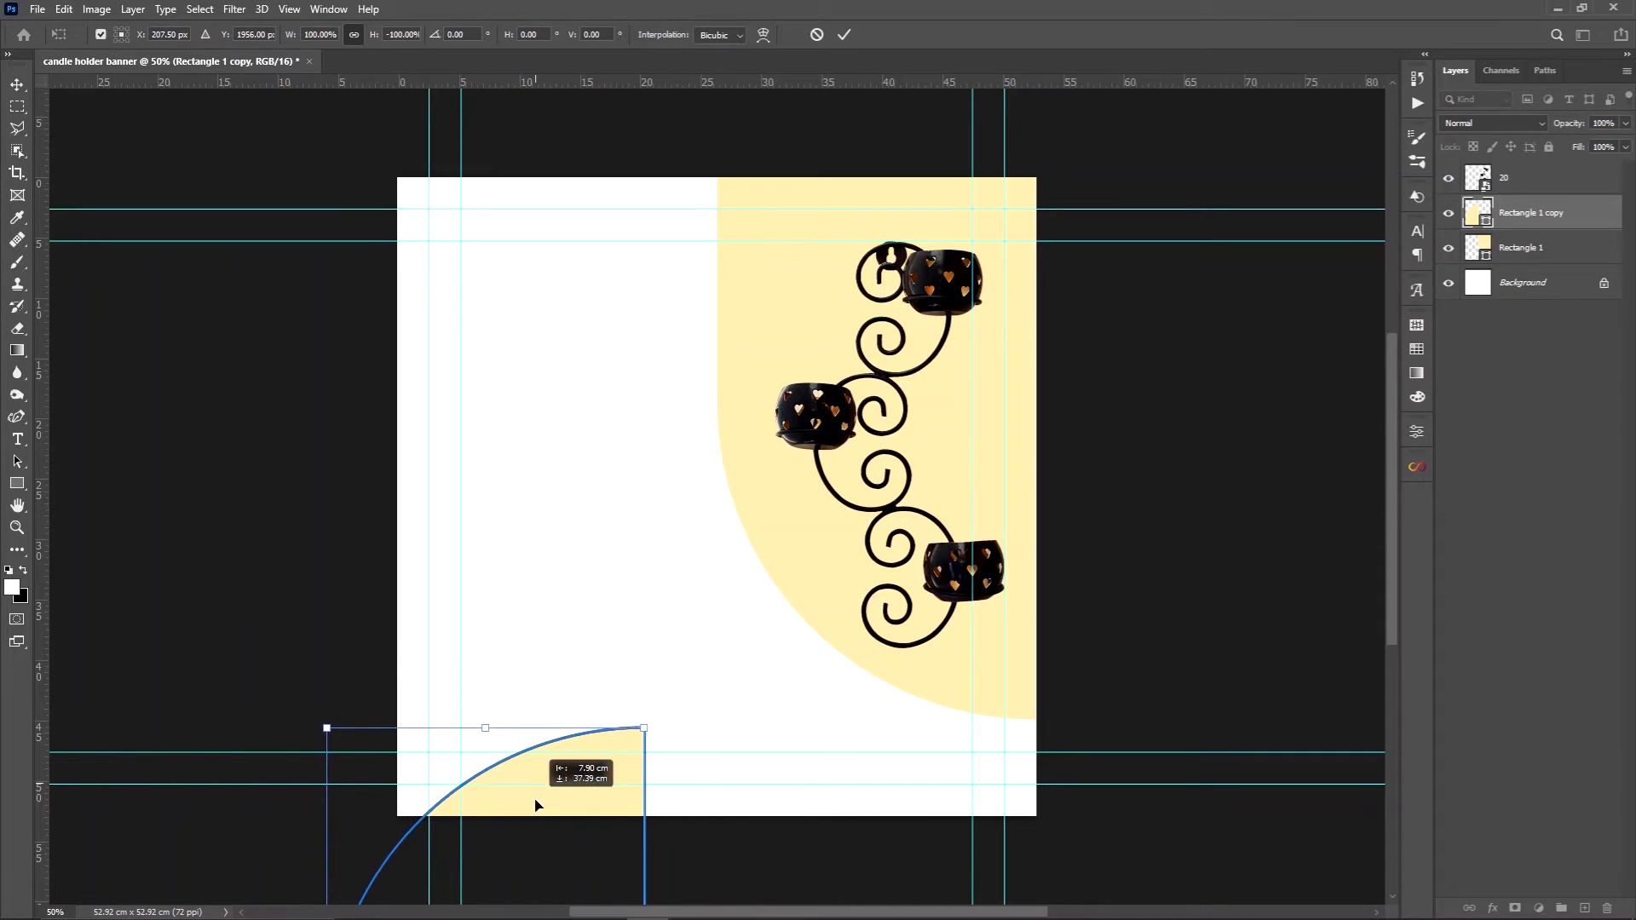
pyautogui.press('Return')
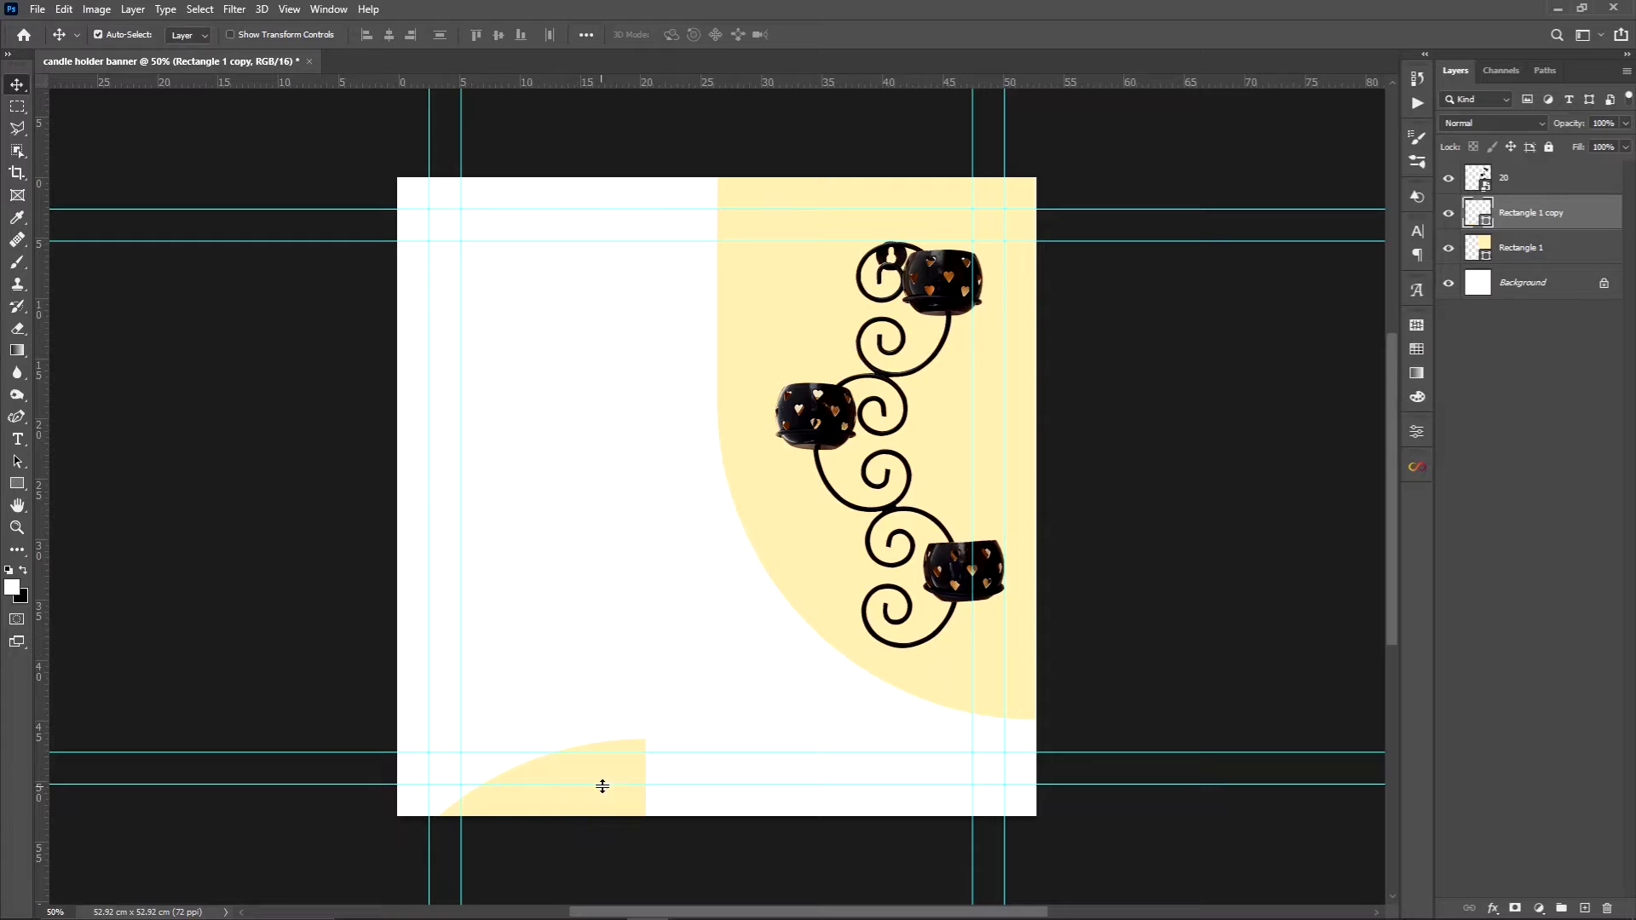
# Add a solid color fill layer directly above the Background, sampling its pale yellow from the large curved shape
pyautogui.click(851, 586)
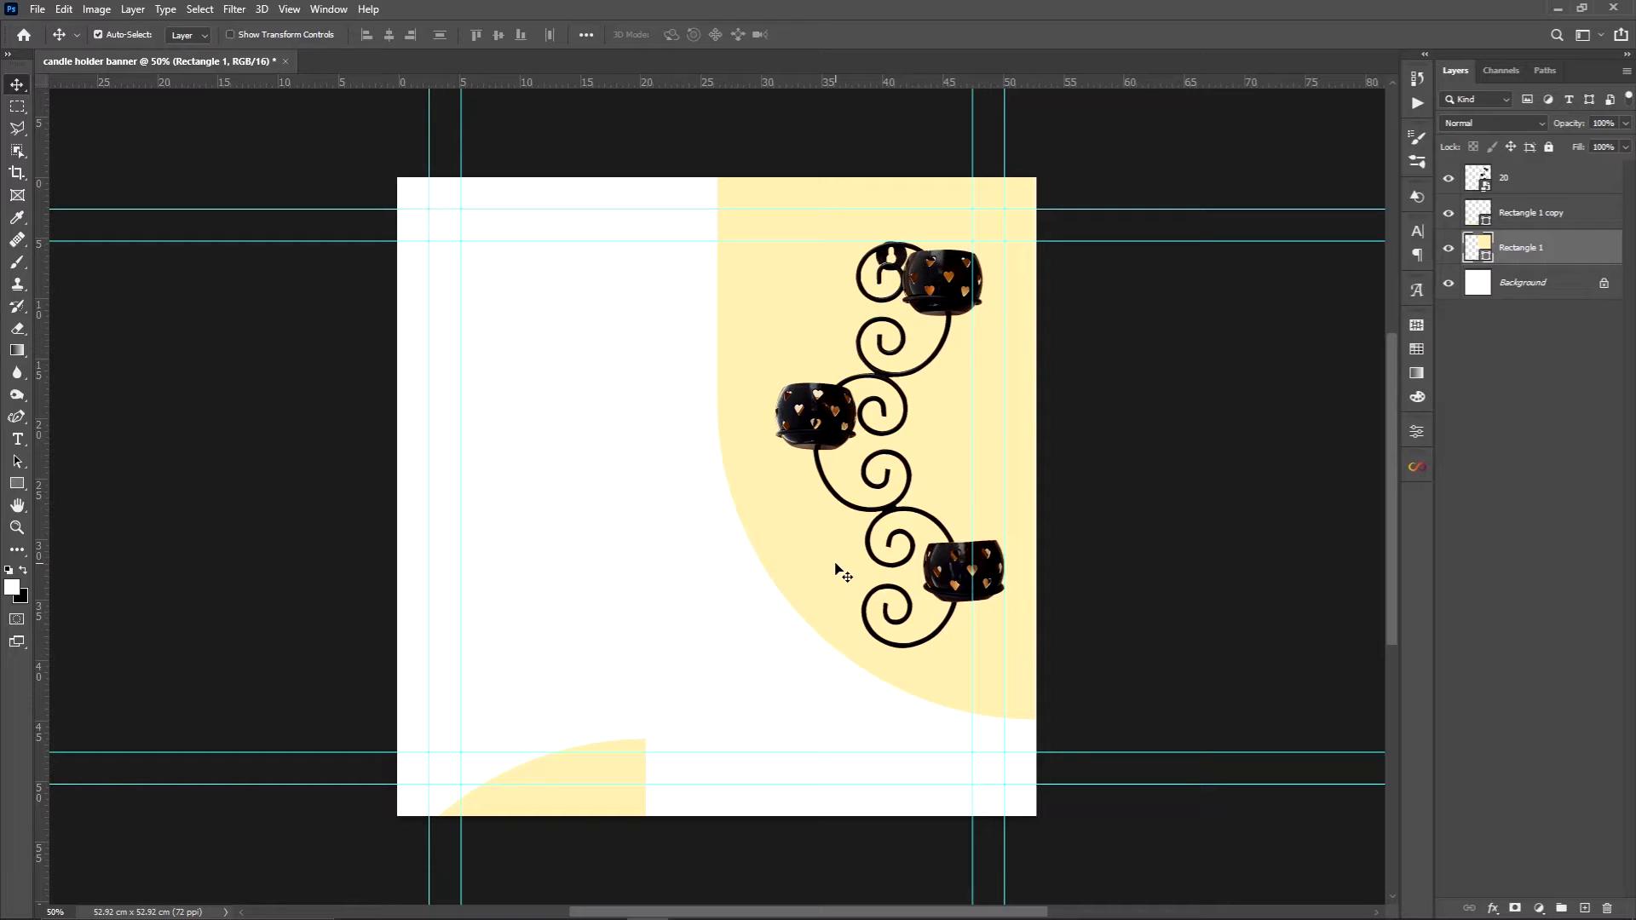
pyautogui.click(1536, 286)
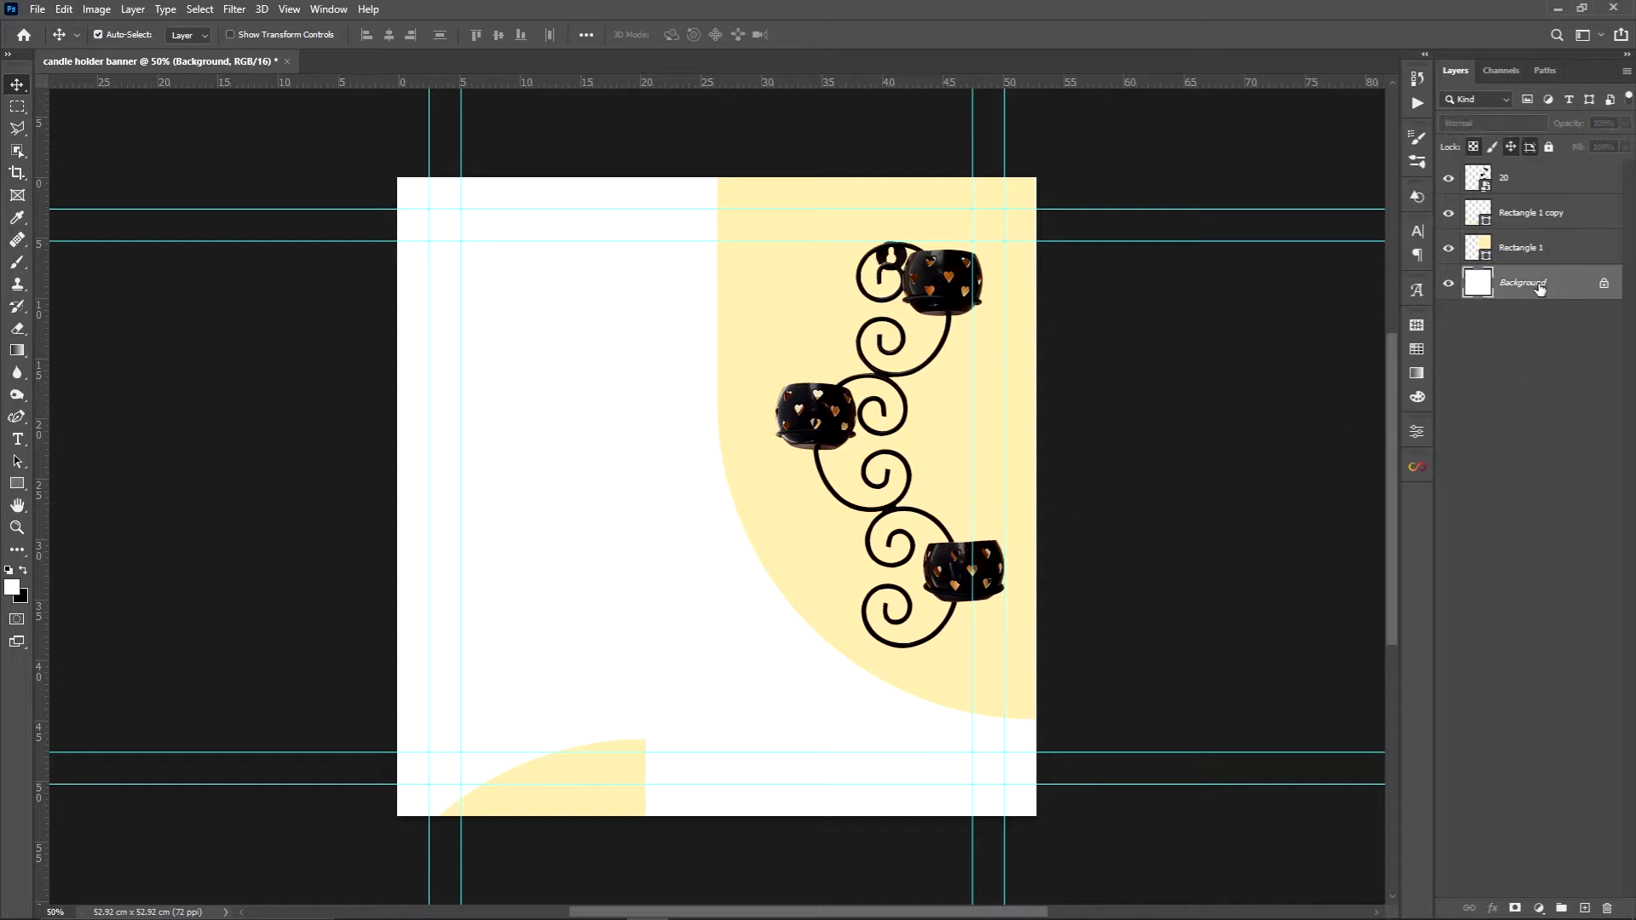
pyautogui.click(1539, 909)
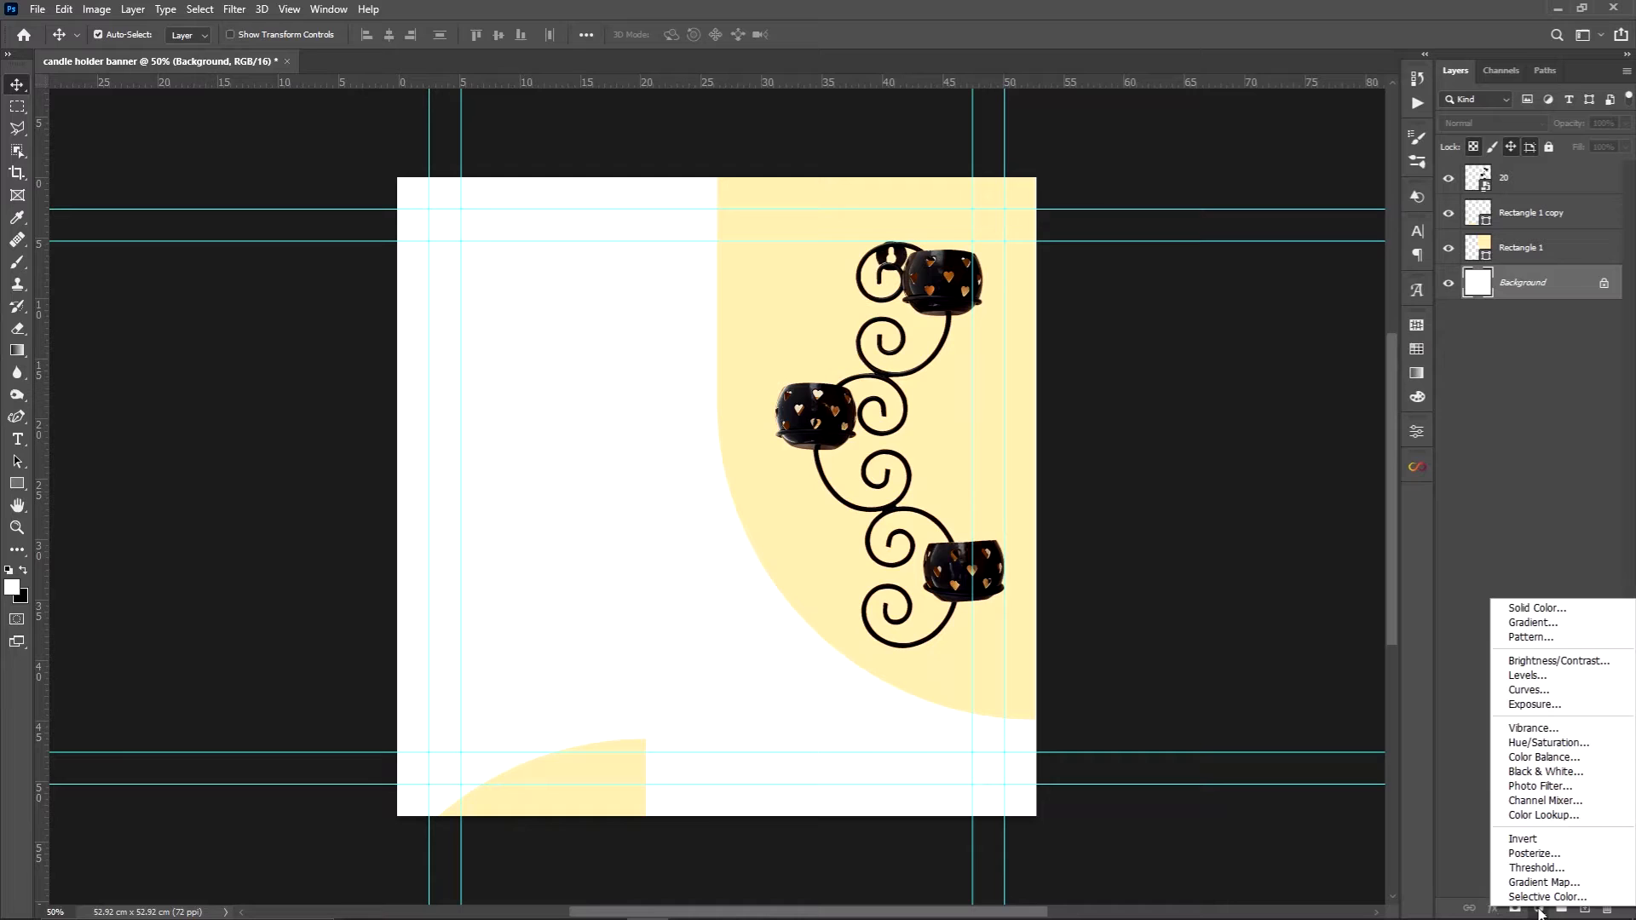
pyautogui.click(1537, 609)
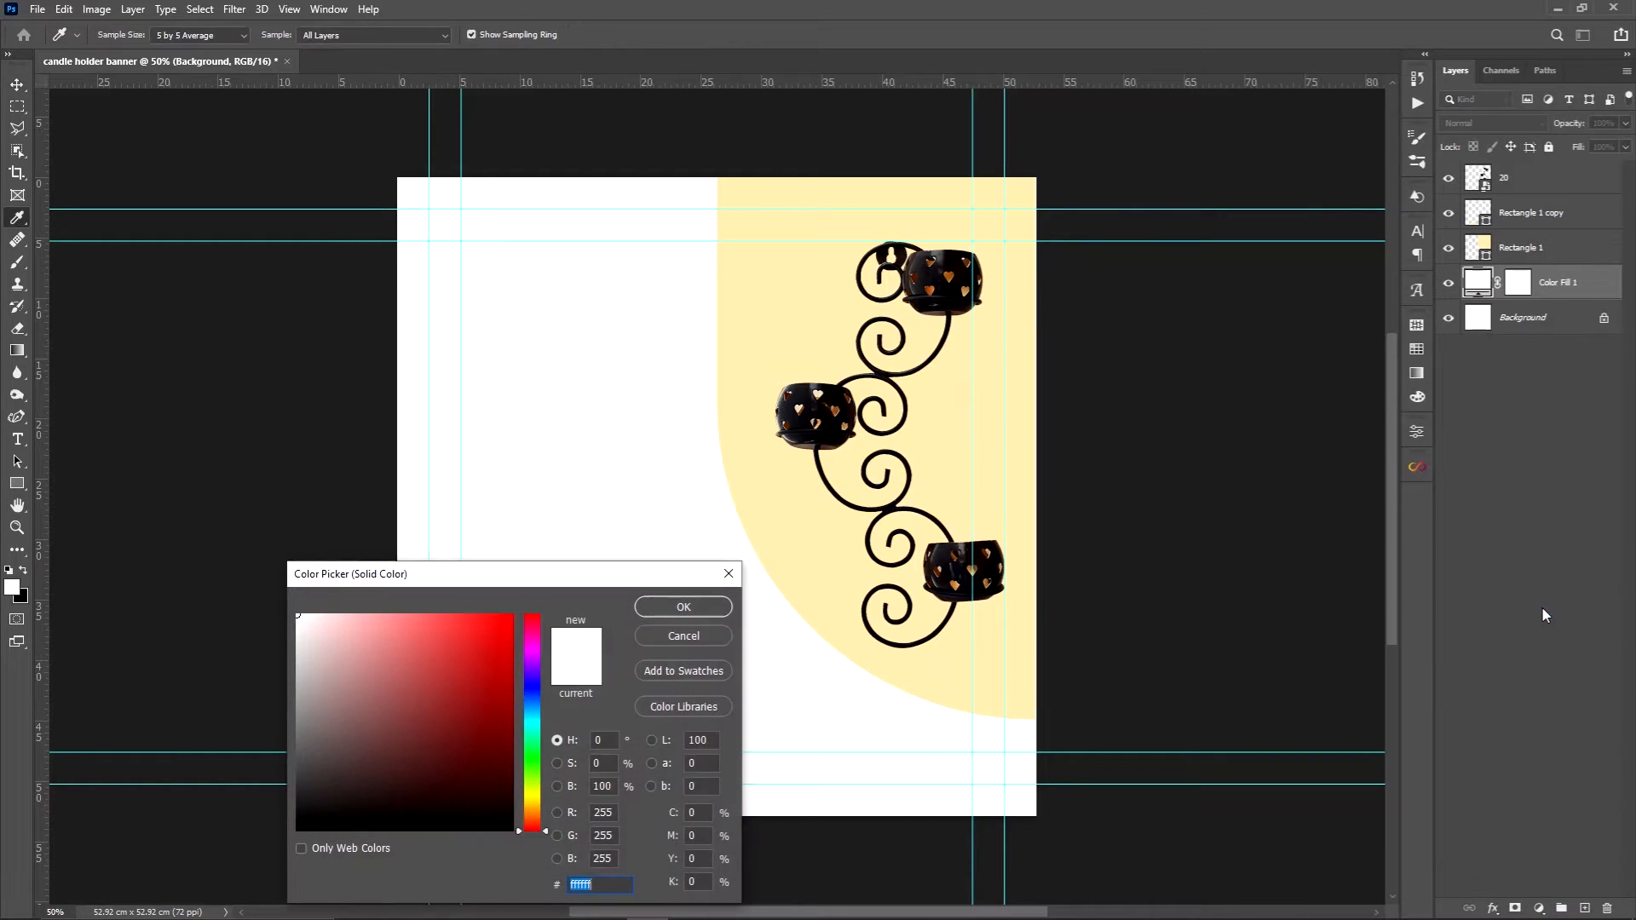
pyautogui.click(796, 541)
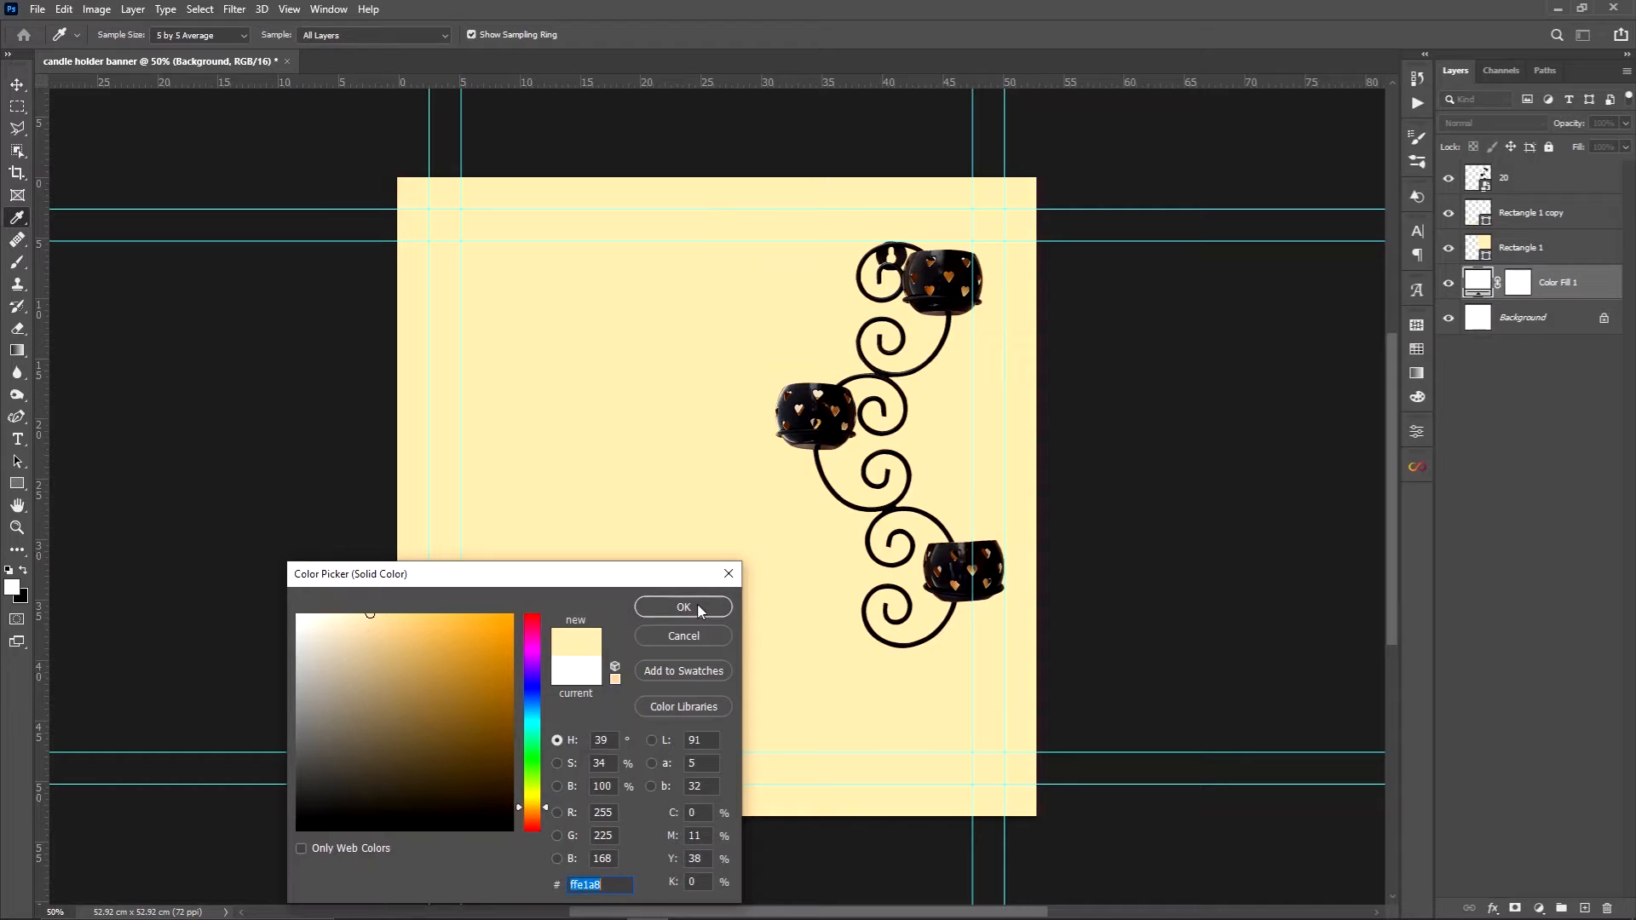
pyautogui.click(698, 609)
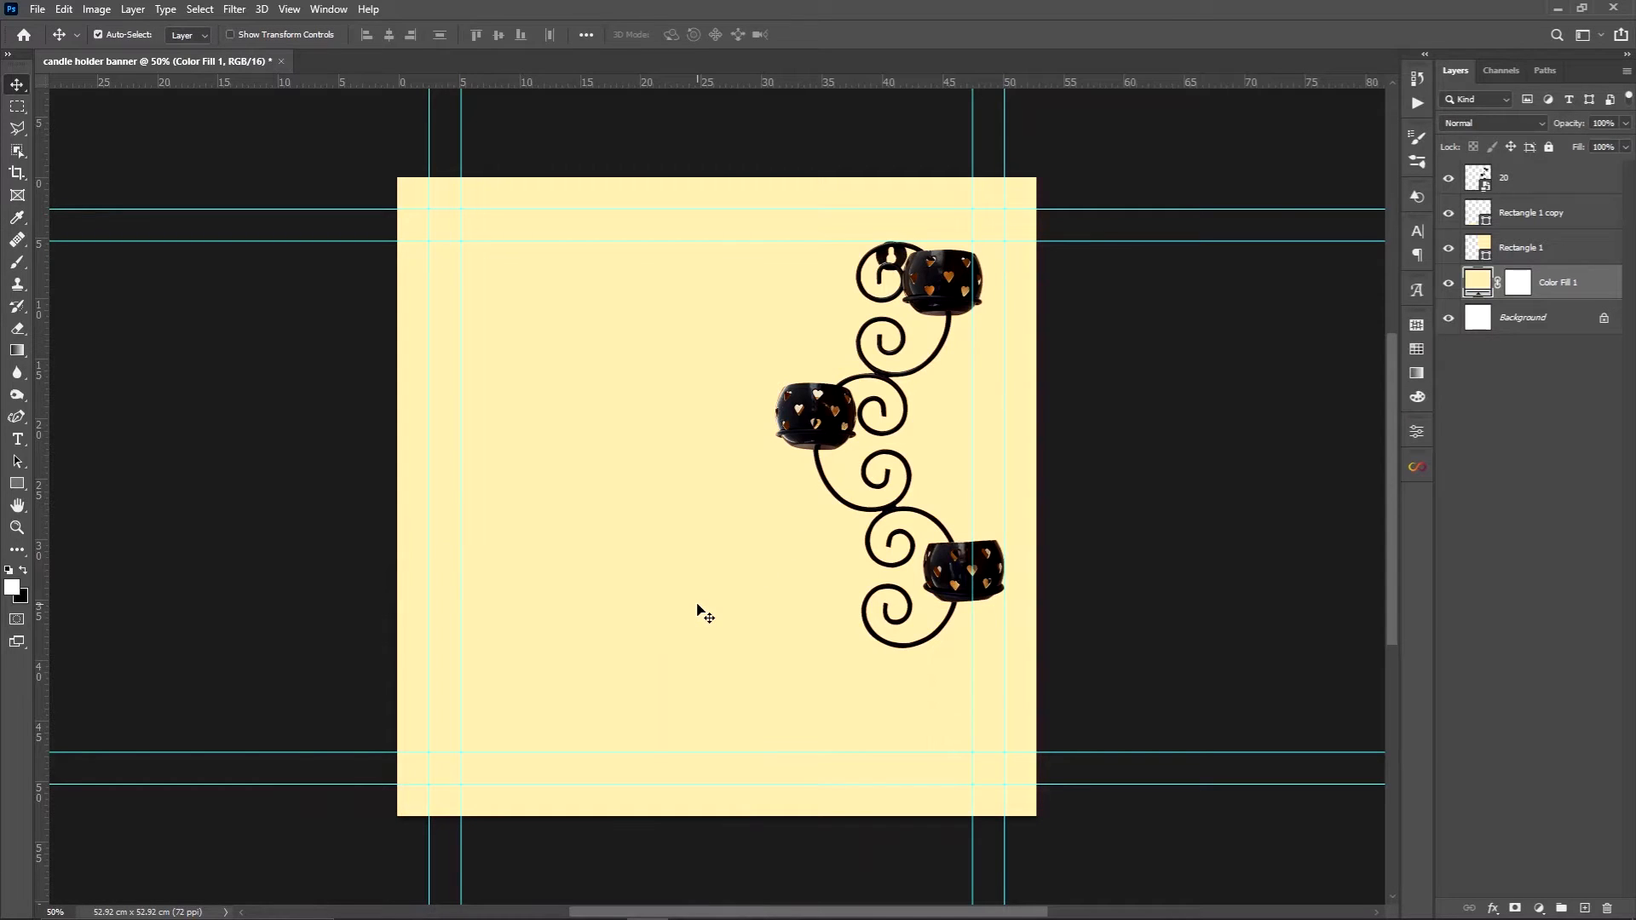
# Give the large curved shape an orange Multiply drop shadow with reduced opacity, 143° angle and 5 px distance, and copy it to the duplicate shape
pyautogui.click(1560, 253)
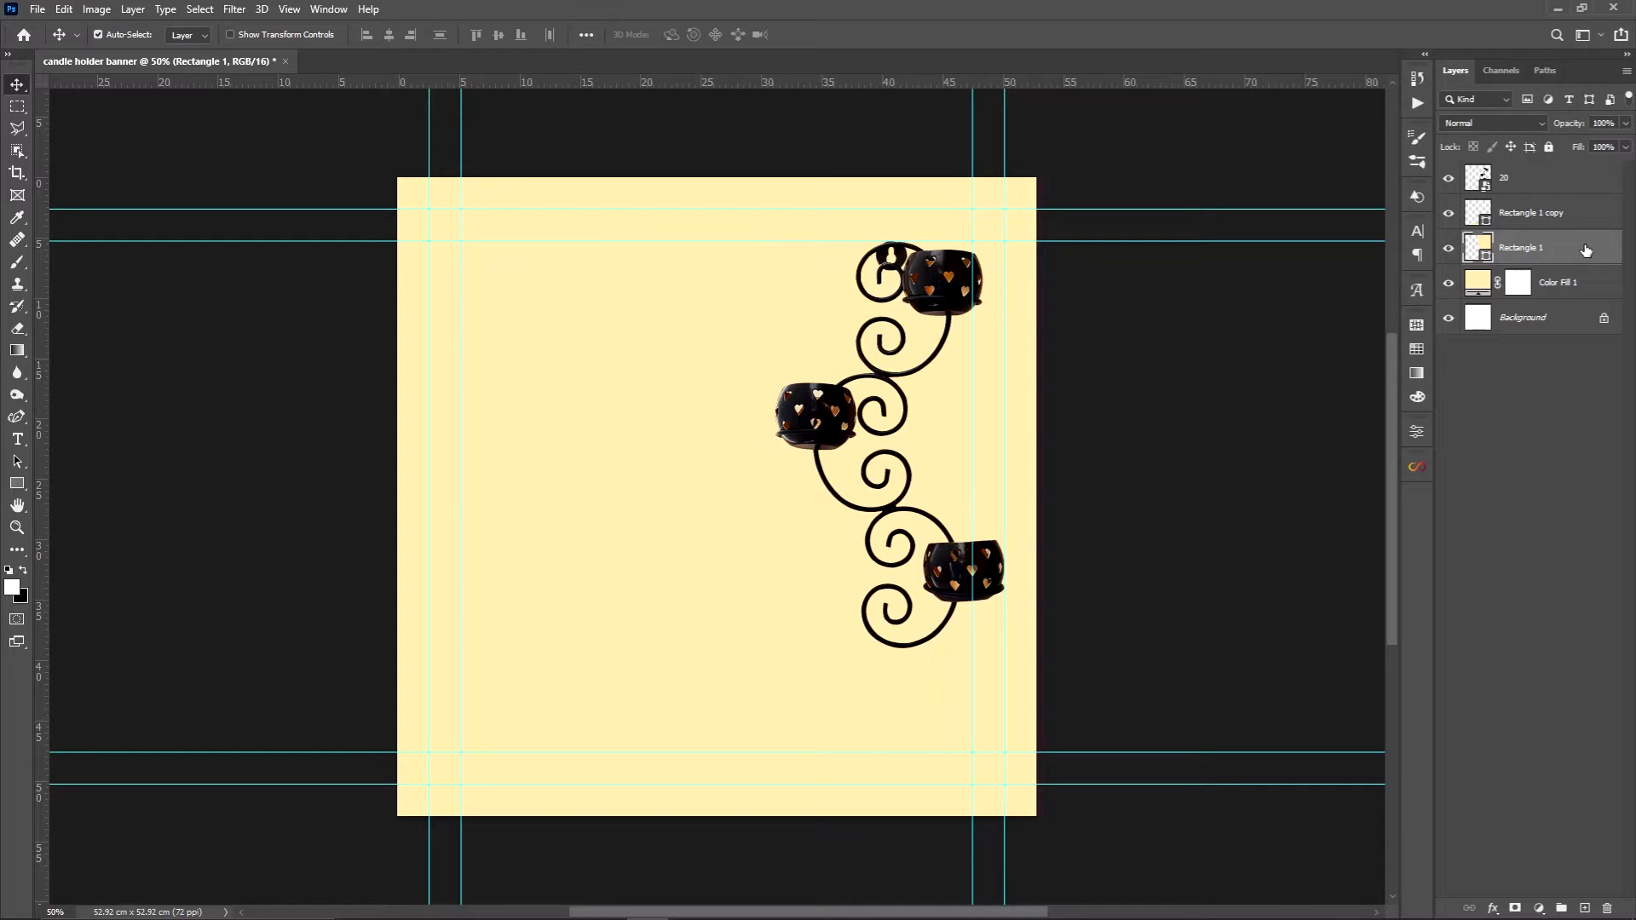
pyautogui.doubleClick(1585, 249)
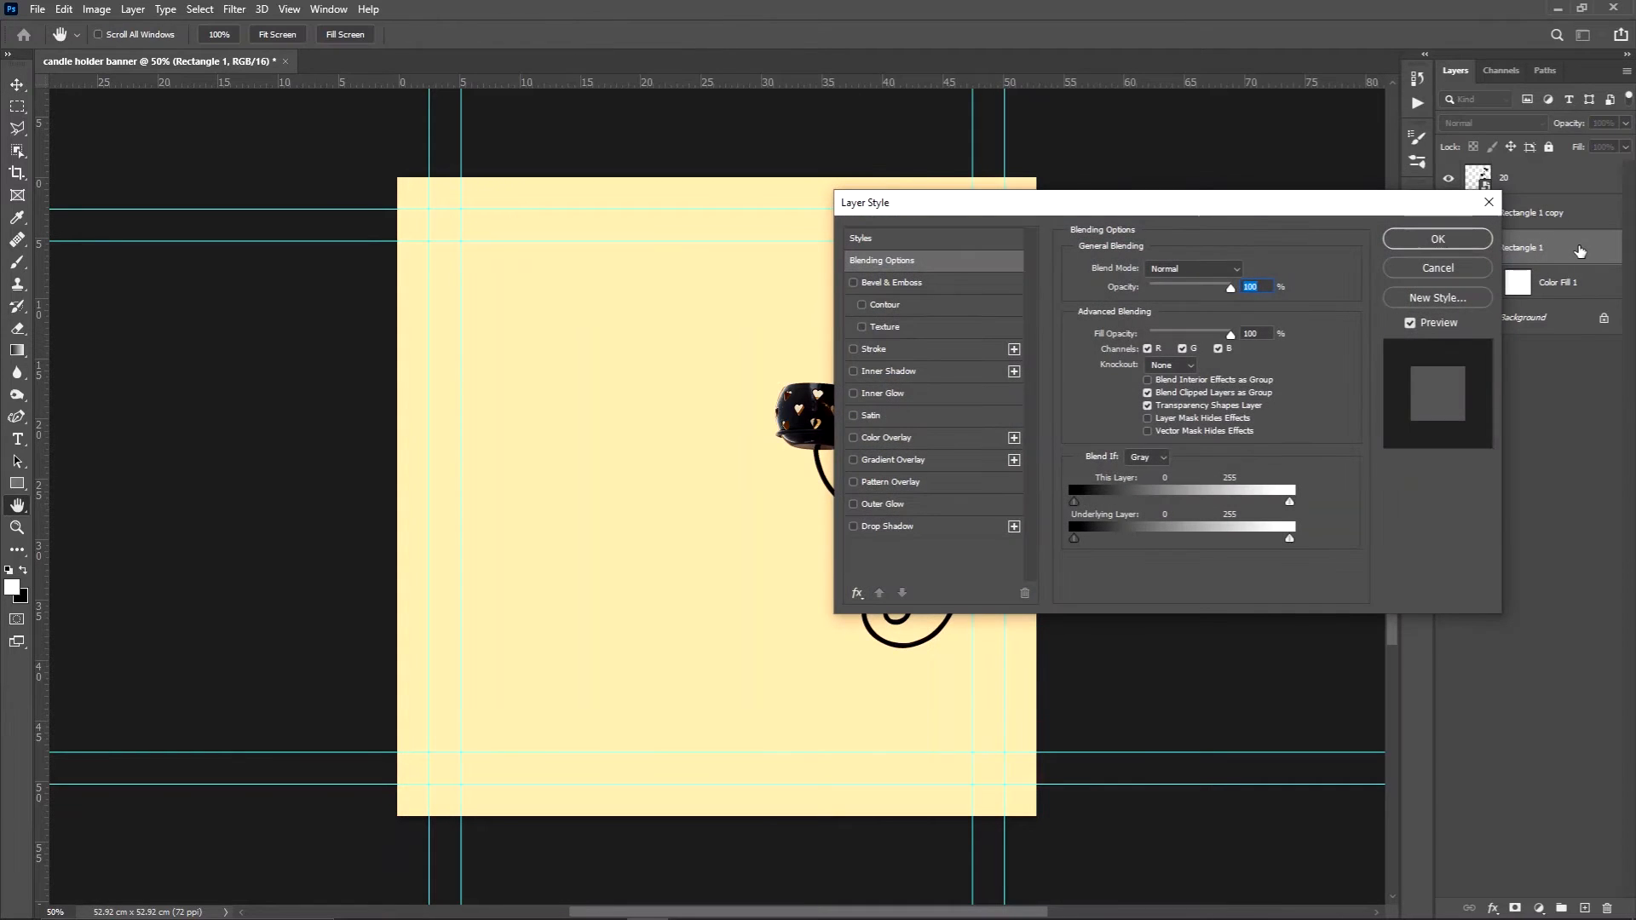
pyautogui.click(937, 526)
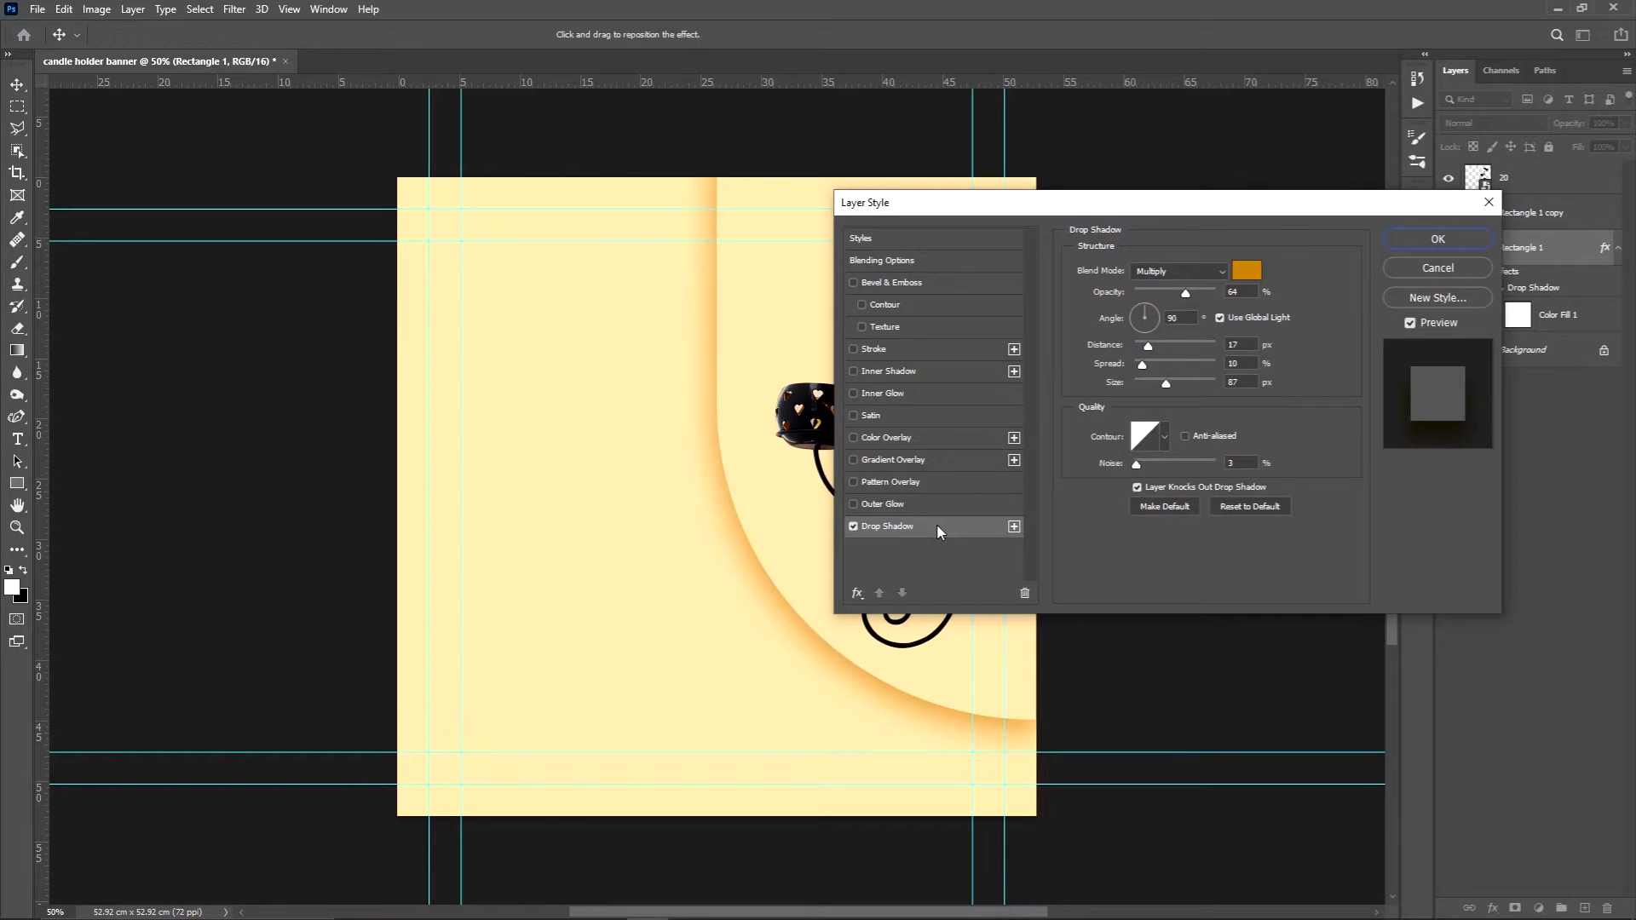
pyautogui.moveTo(1188, 295); pyautogui.dragTo(1173, 295)
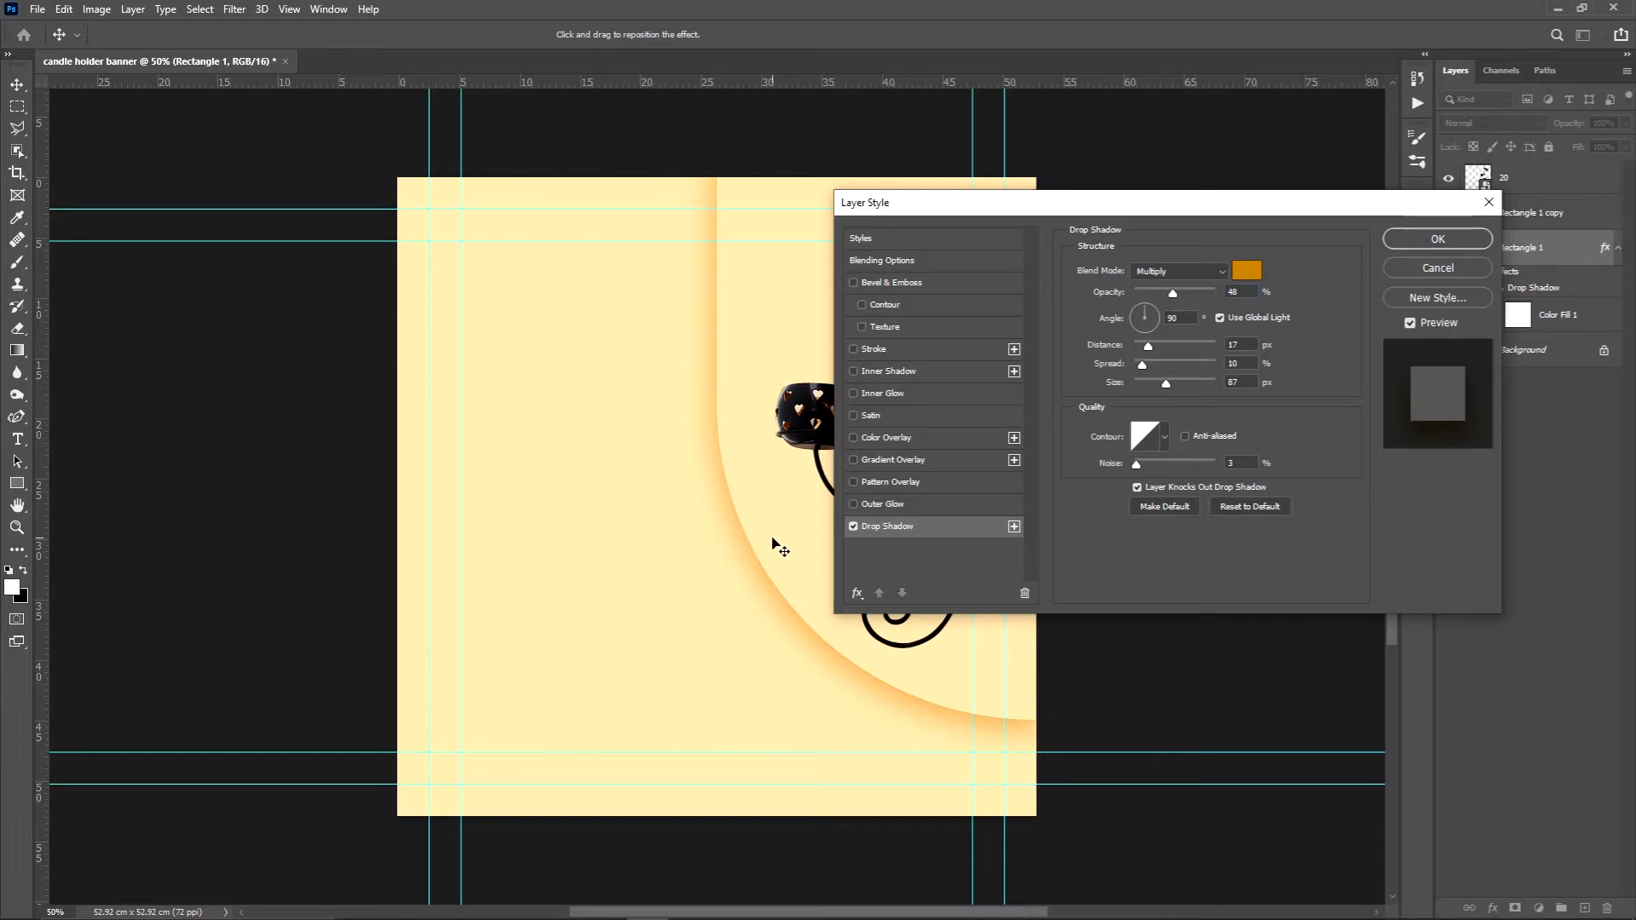
pyautogui.moveTo(772, 537); pyautogui.dragTo(774, 531)
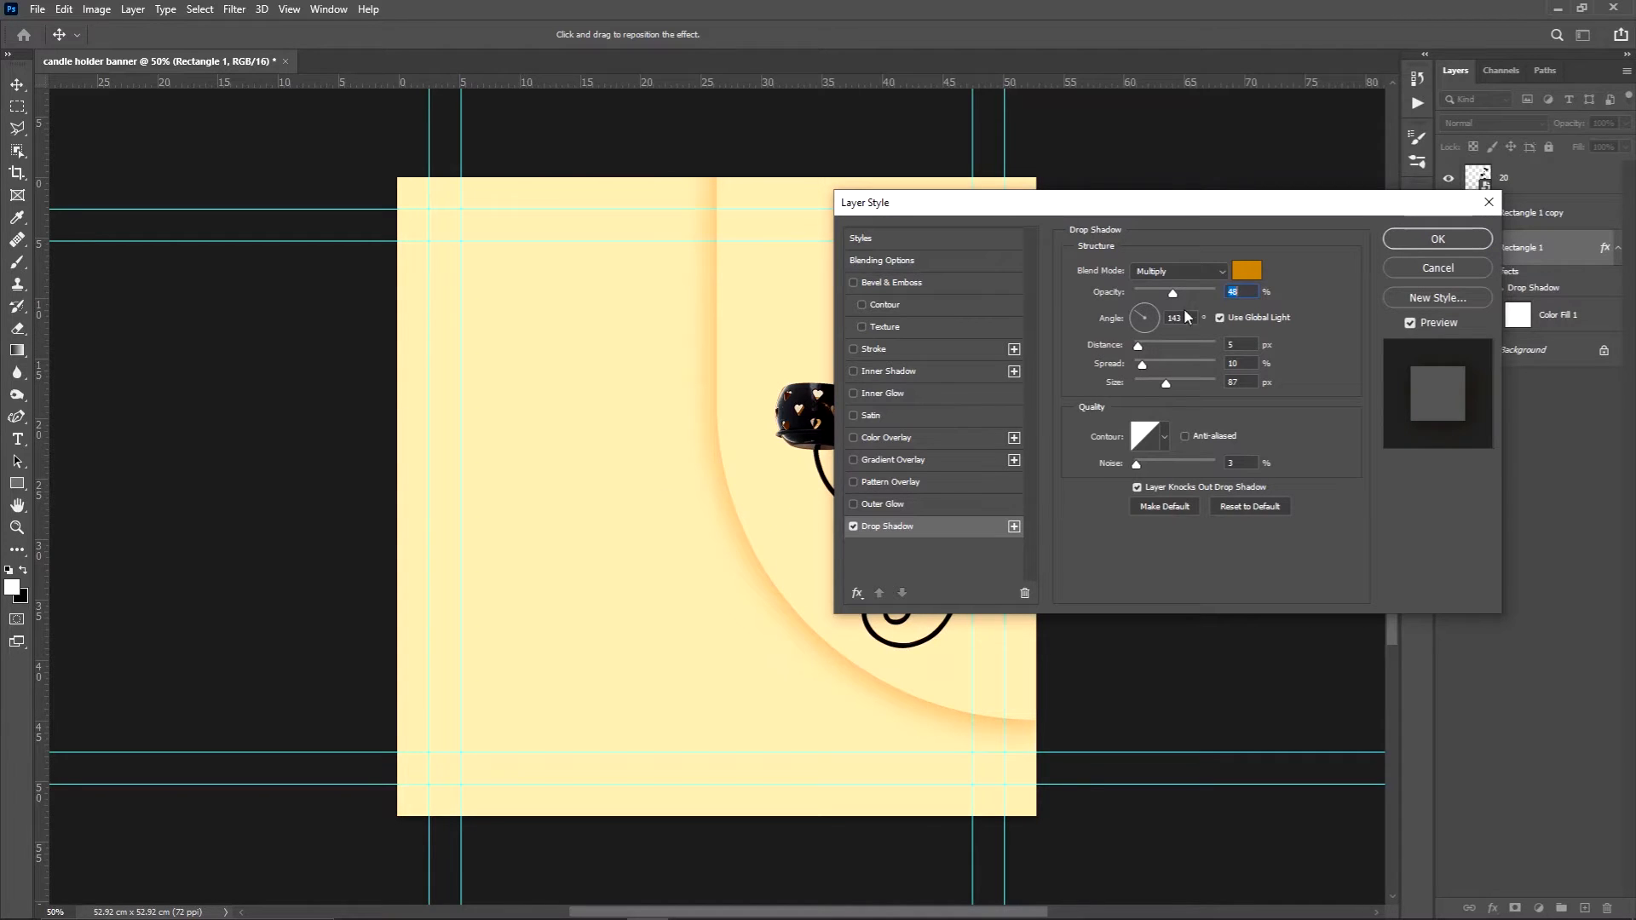
pyautogui.click(1440, 242)
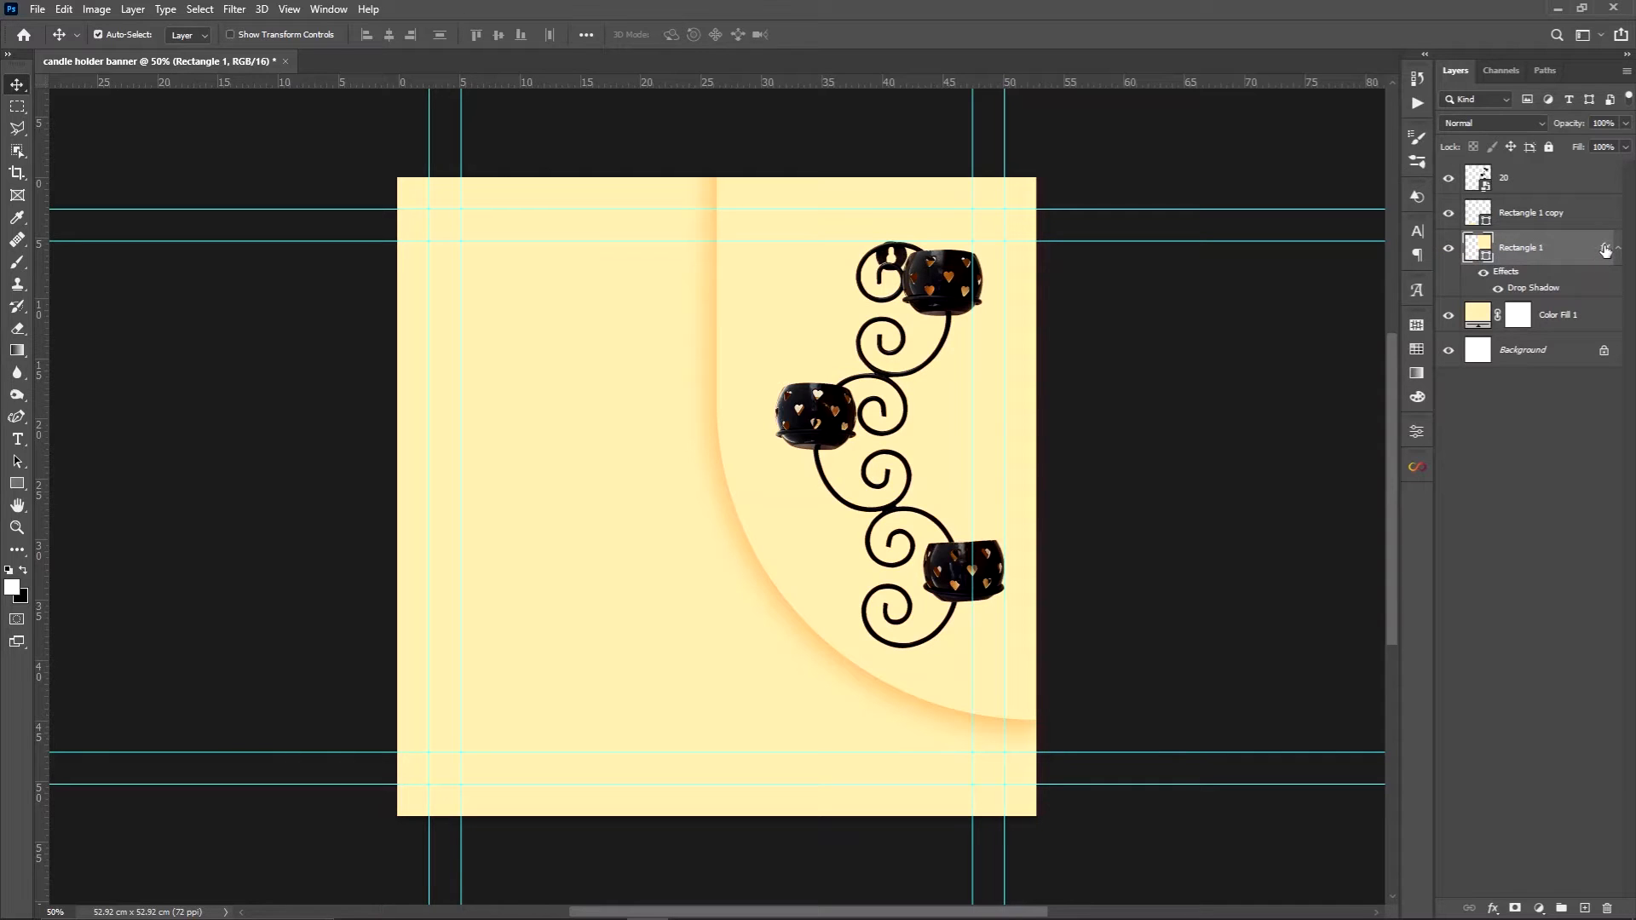
pyautogui.moveTo(1606, 249); pyautogui.dragTo(1603, 219)
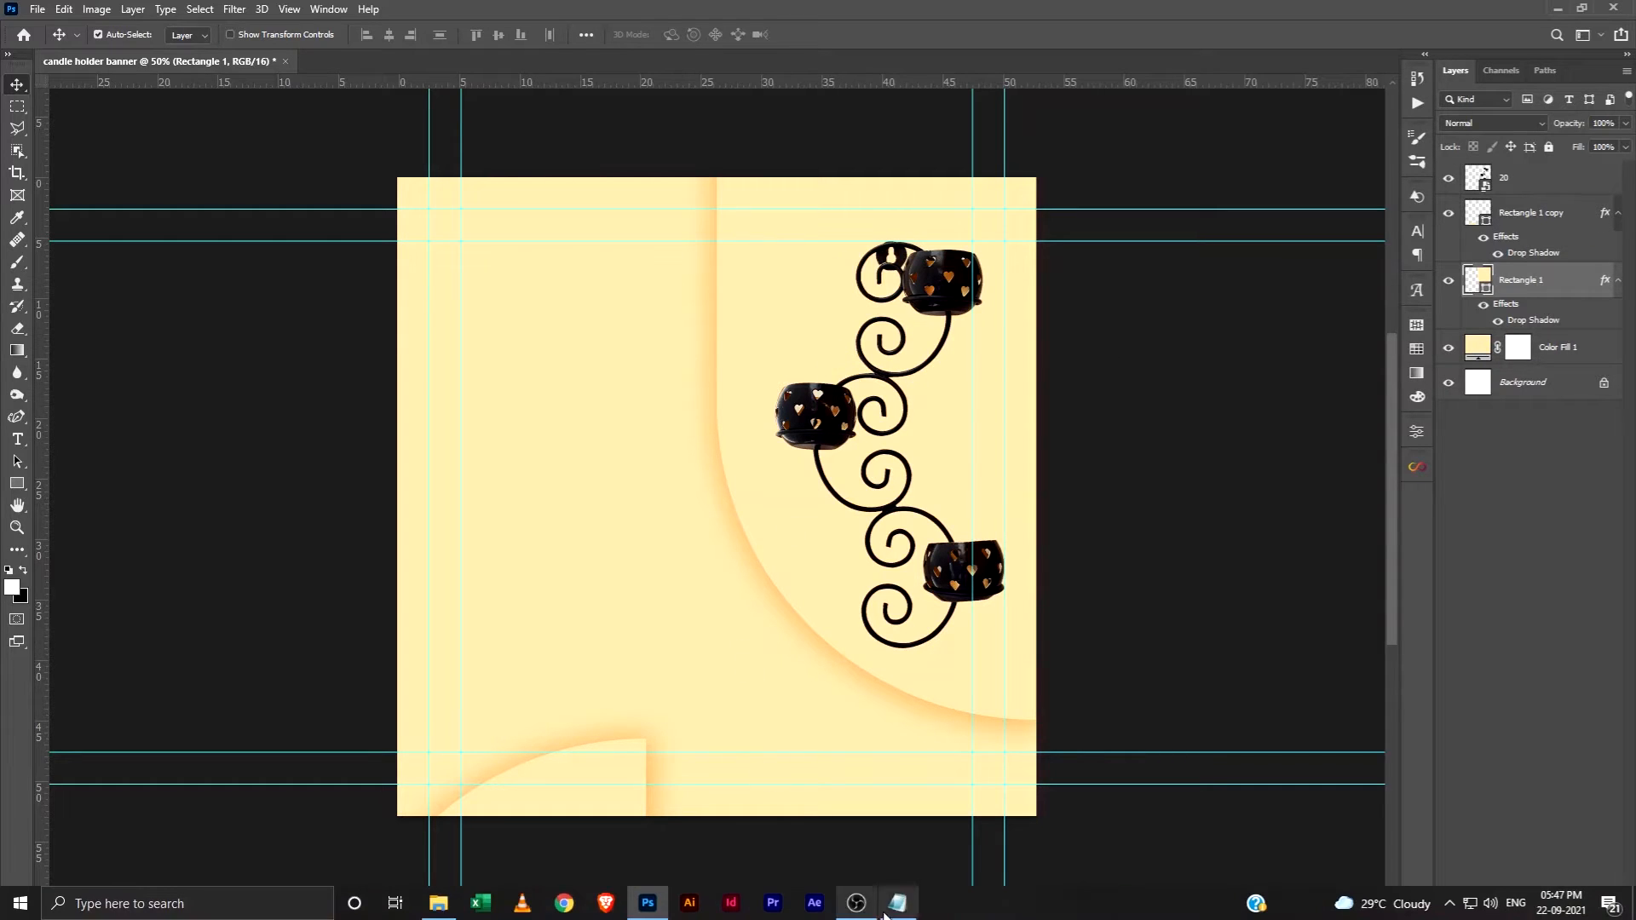
# Switch to Notepad, copy the line "What Your Home Want!" and return to Photoshop
pyautogui.click(895, 905)
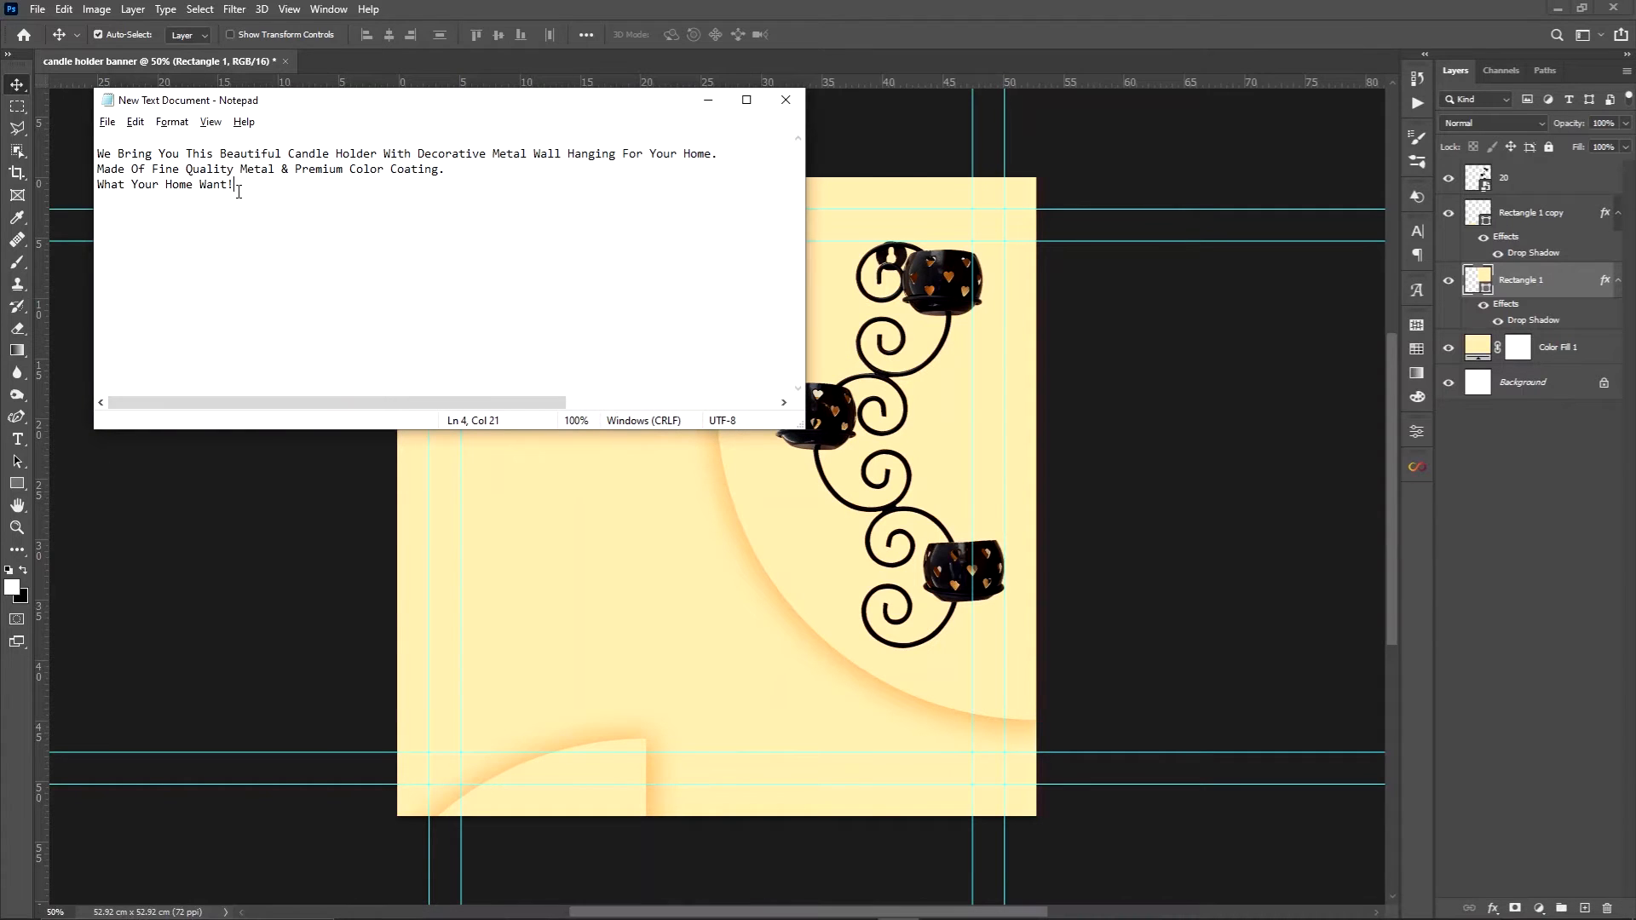
pyautogui.moveTo(239, 192); pyautogui.dragTo(99, 186)
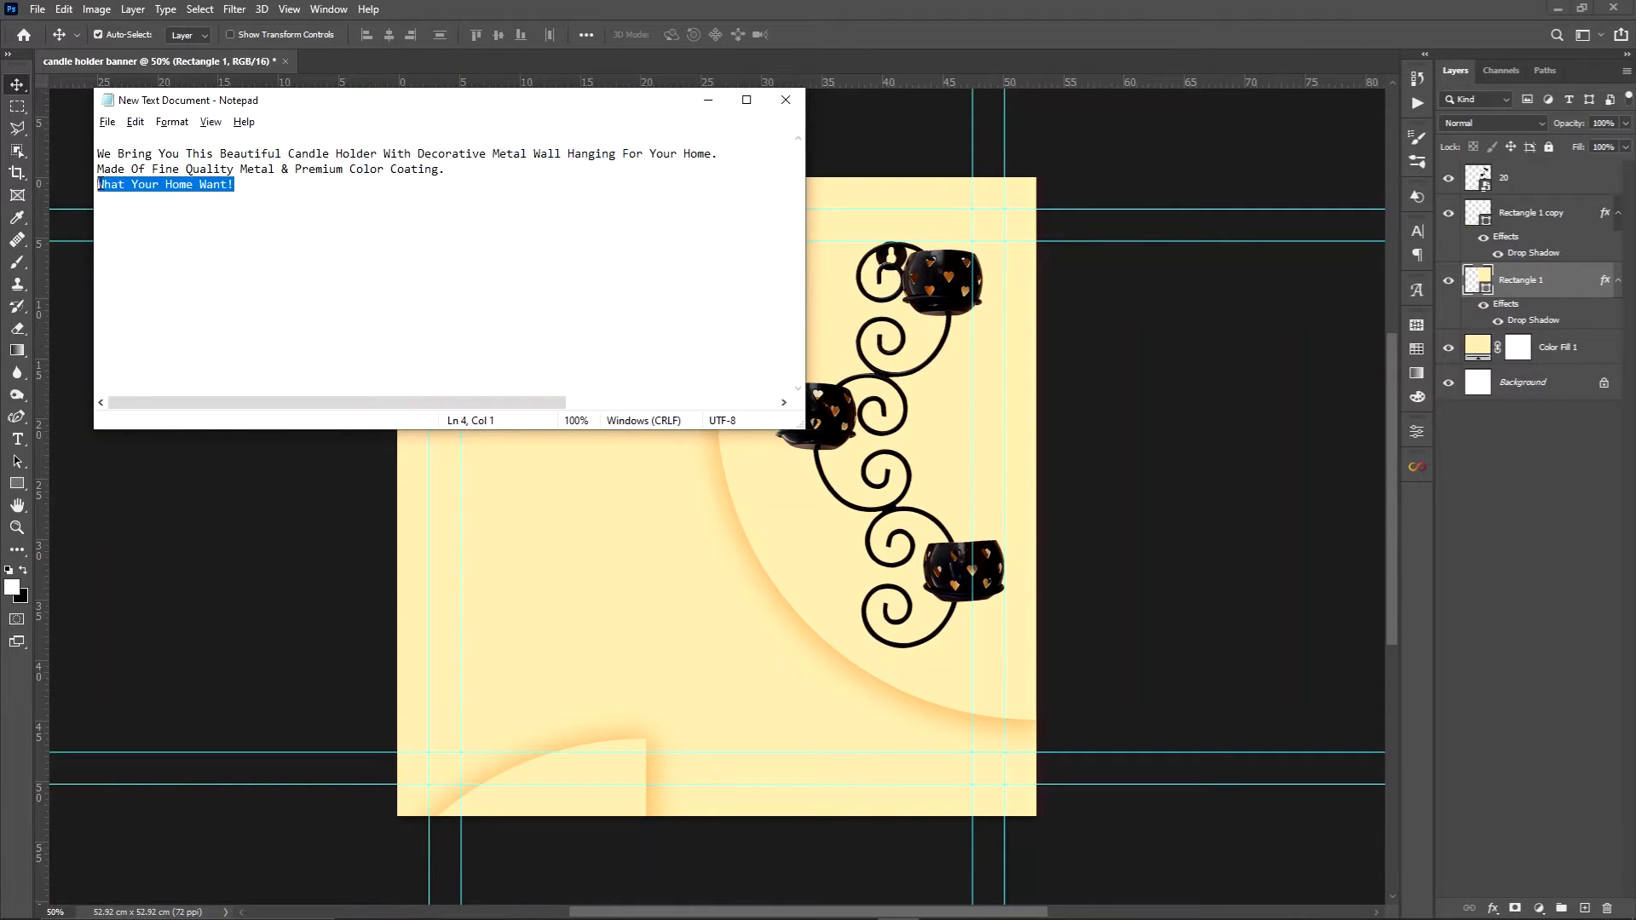
pyautogui.hotkey('alt', 'Tab')
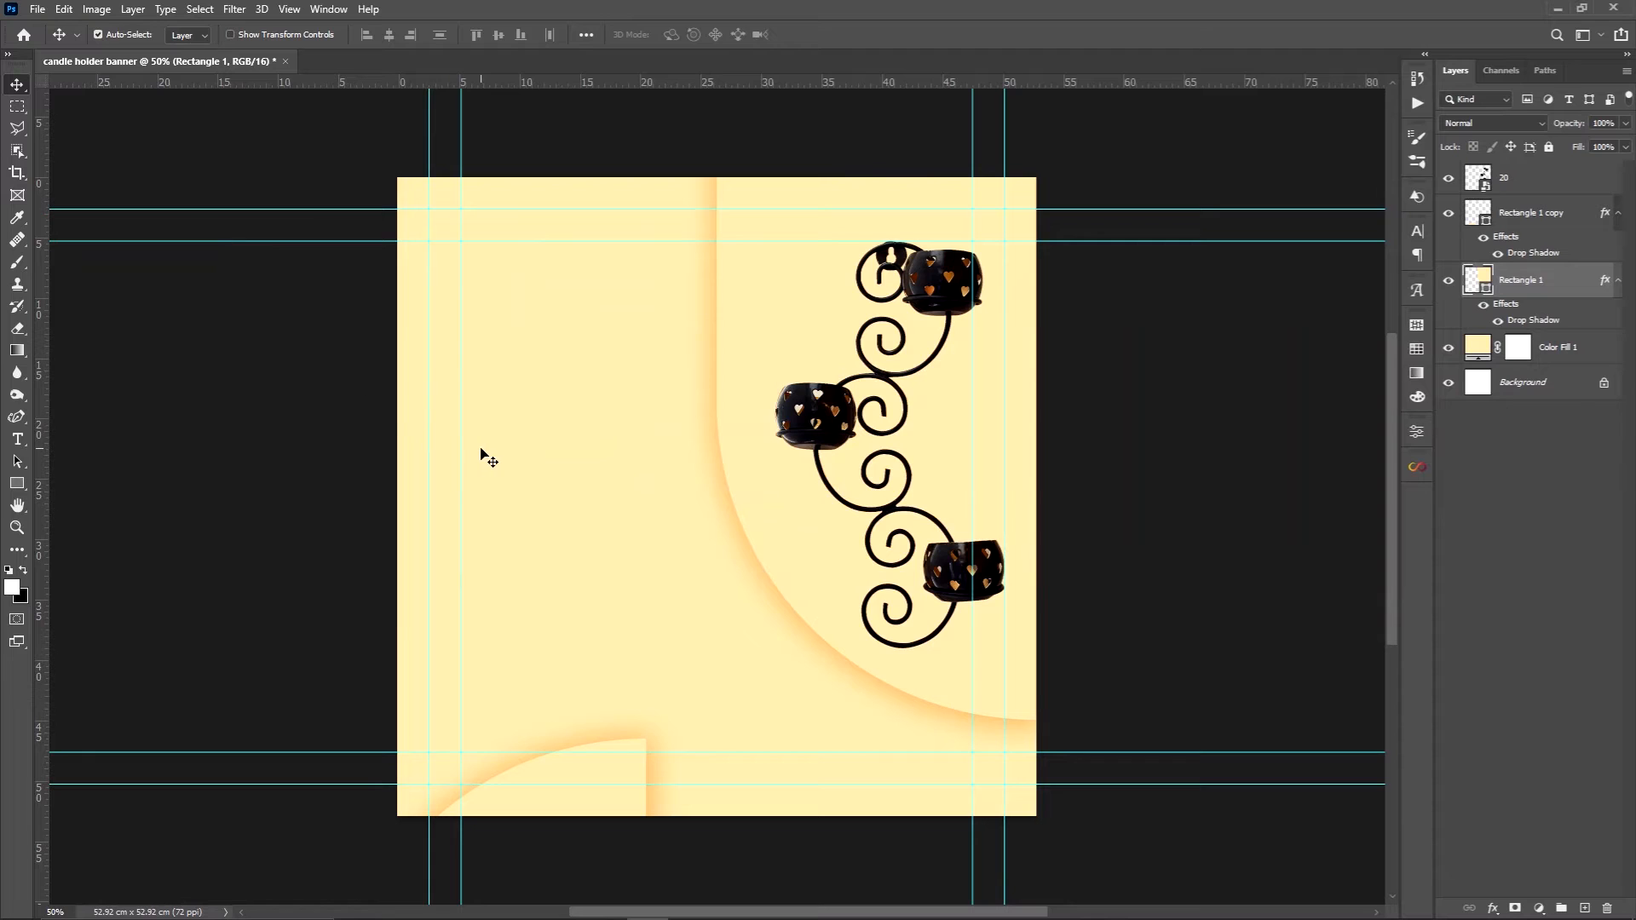
# Paste the copied headline as a new text layer above the product layer and break it into two lines before "Home"
pyautogui.press('t')
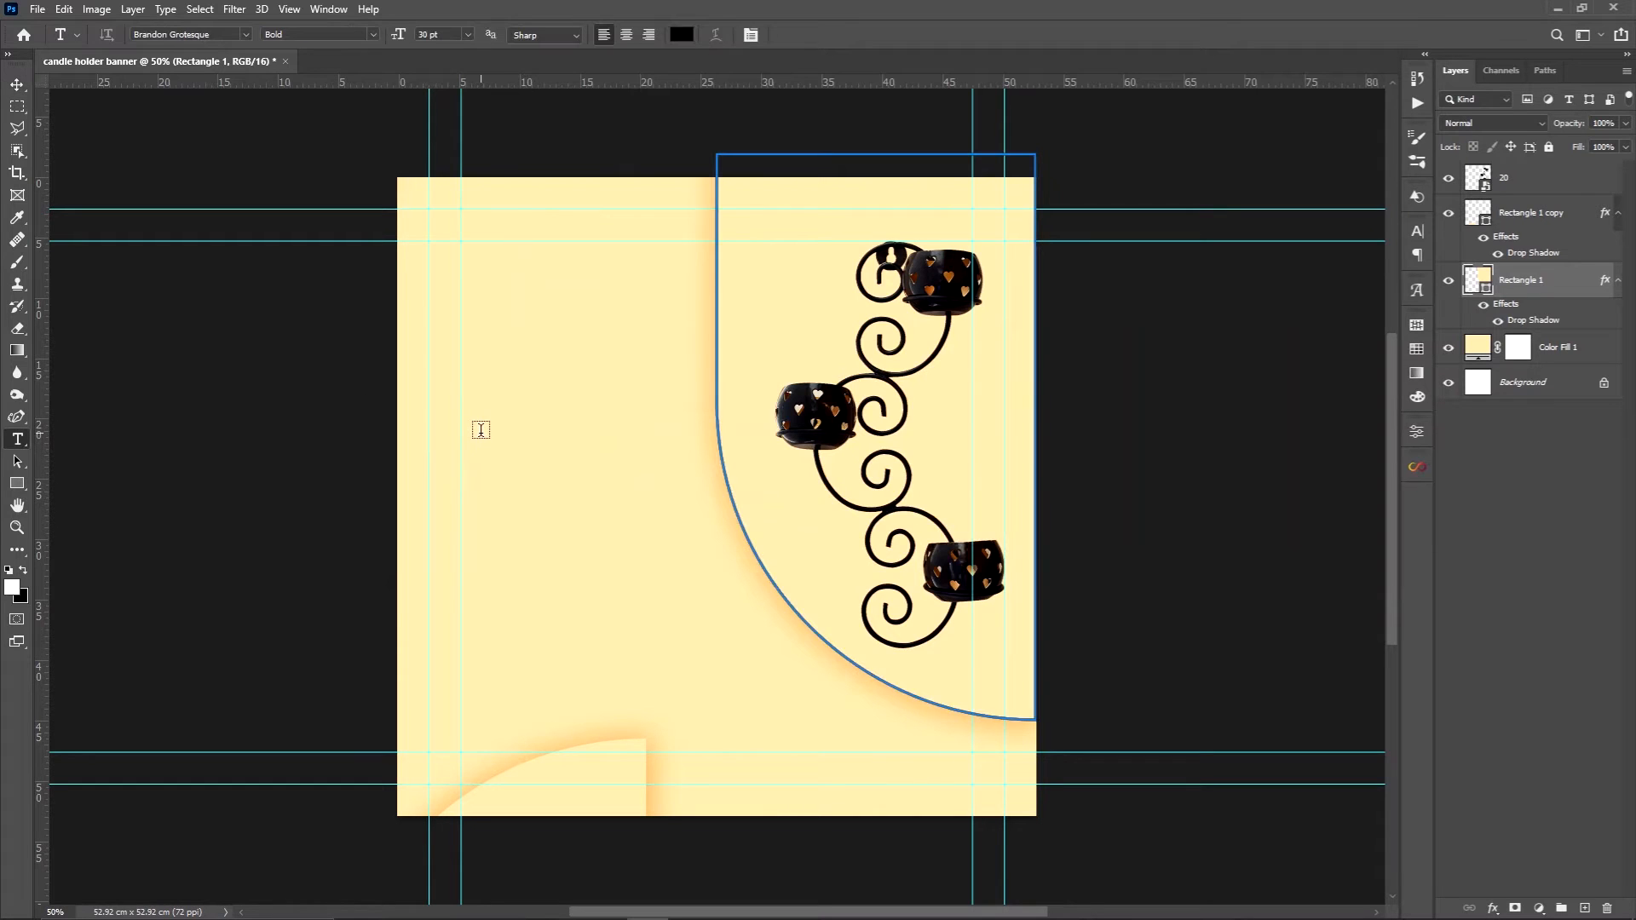
pyautogui.click(1507, 180)
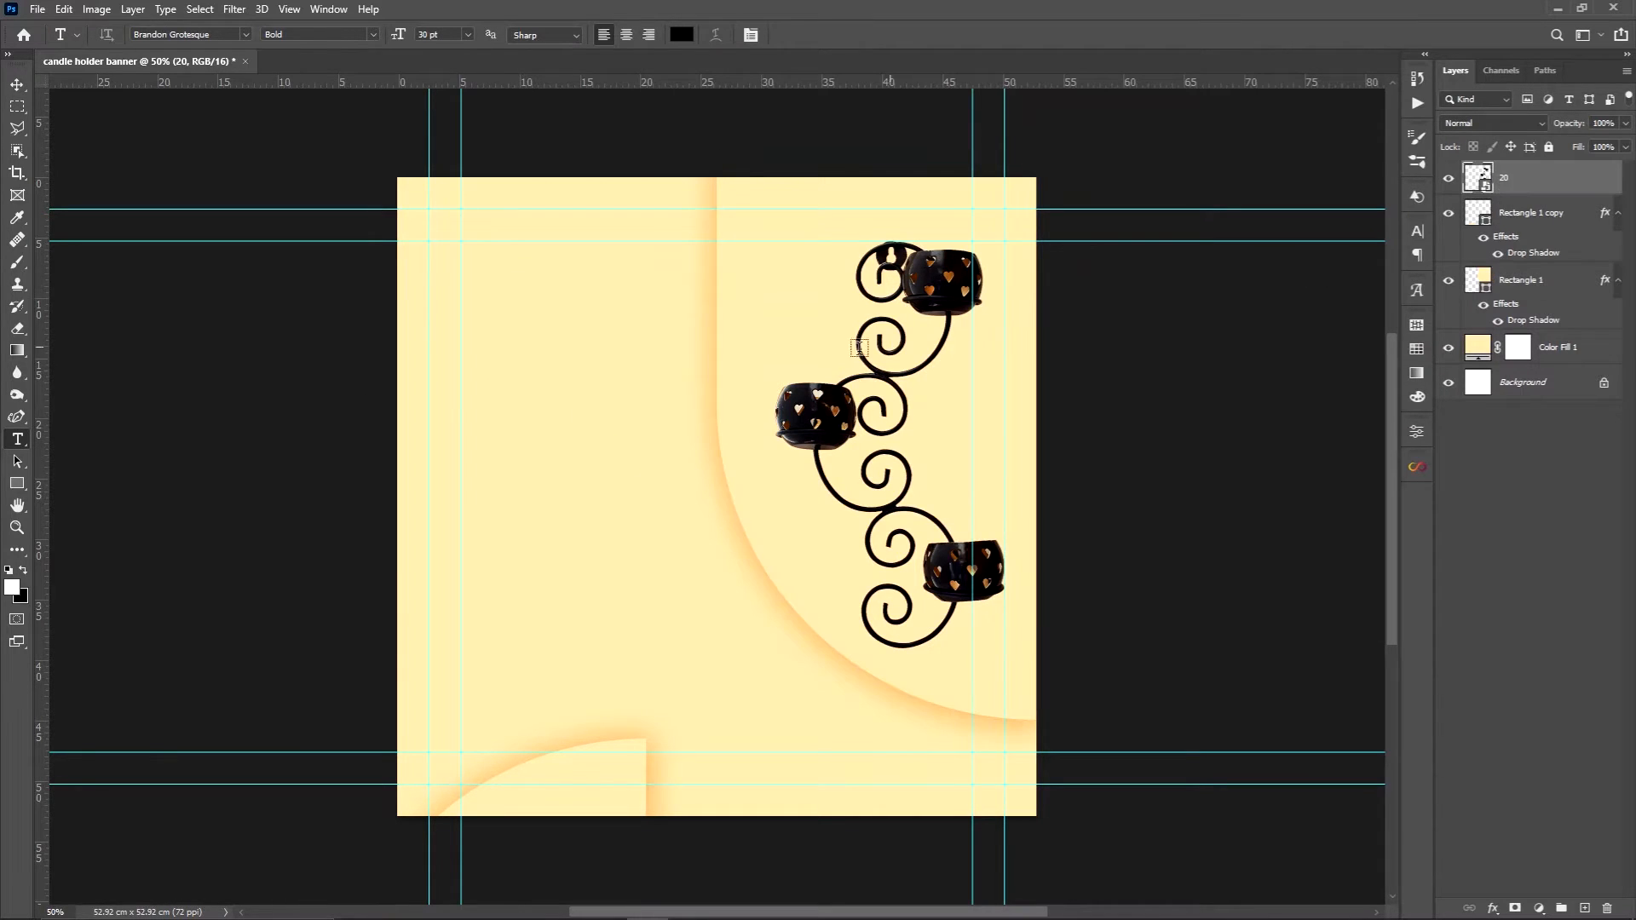
pyautogui.click(485, 410)
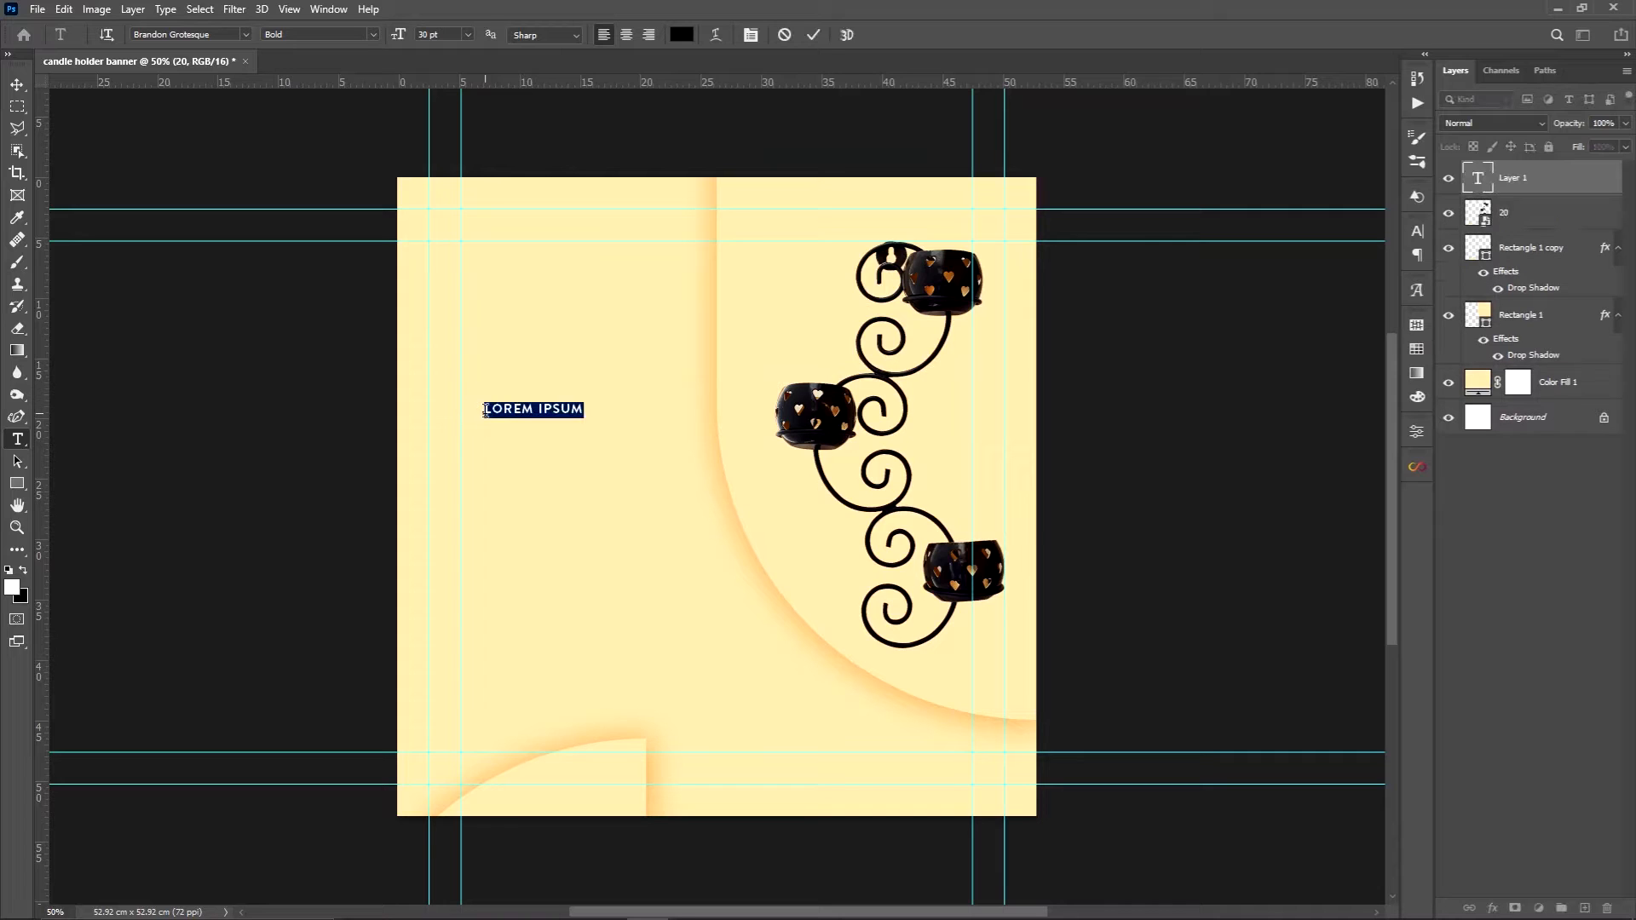
pyautogui.write('WHAT YOUR HOME WANT!')
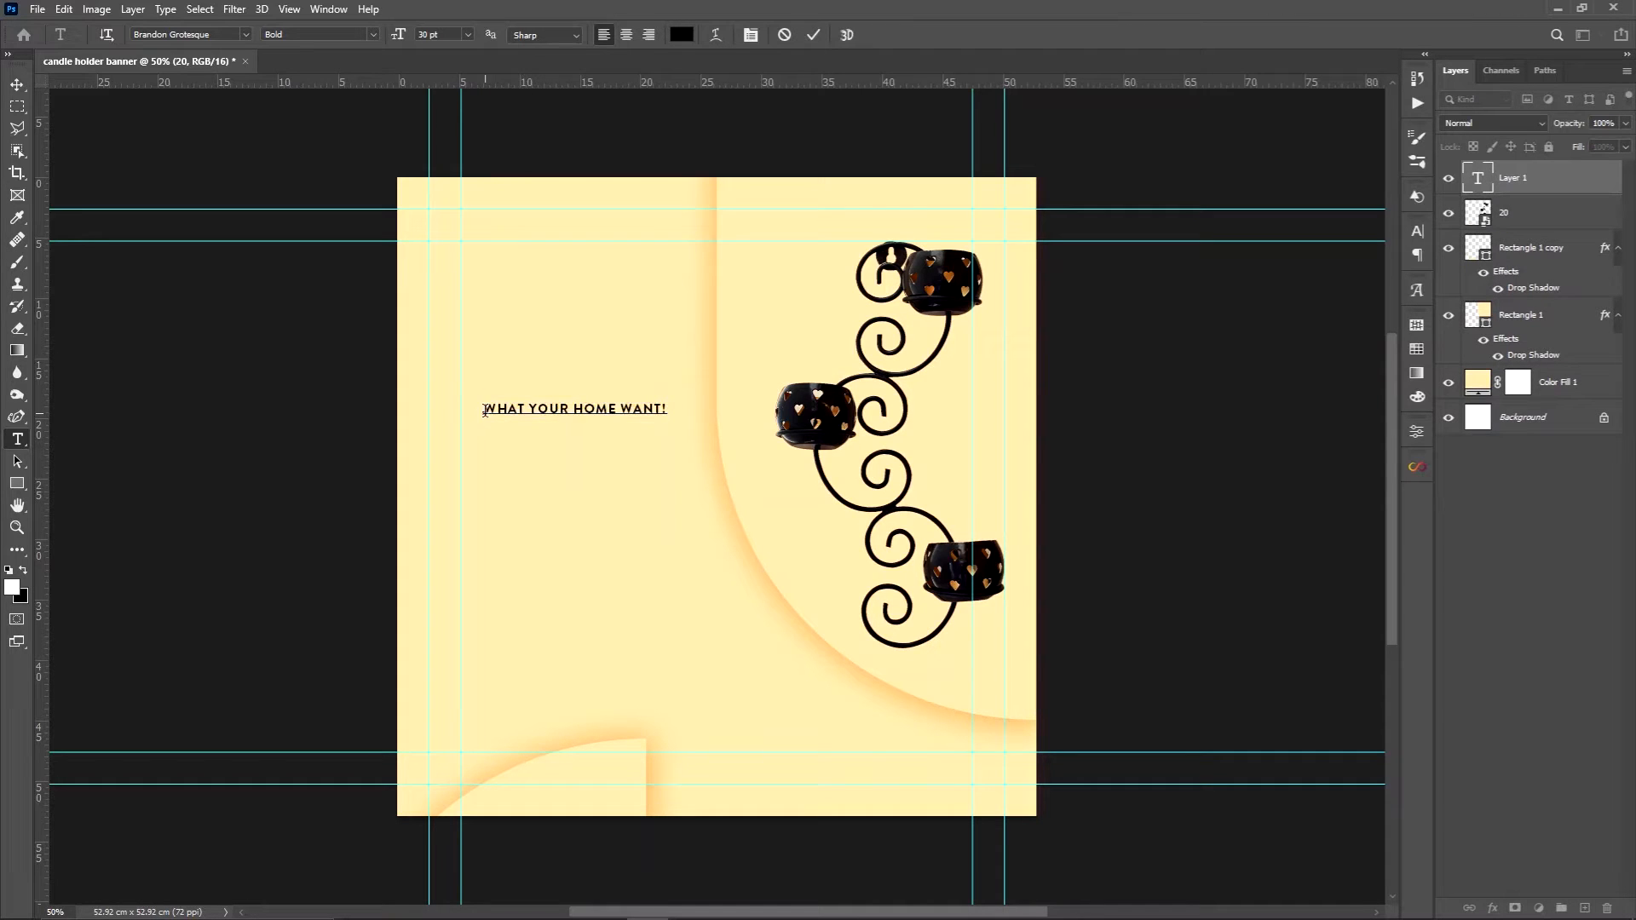
pyautogui.click(575, 409)
pyautogui.press('Return')
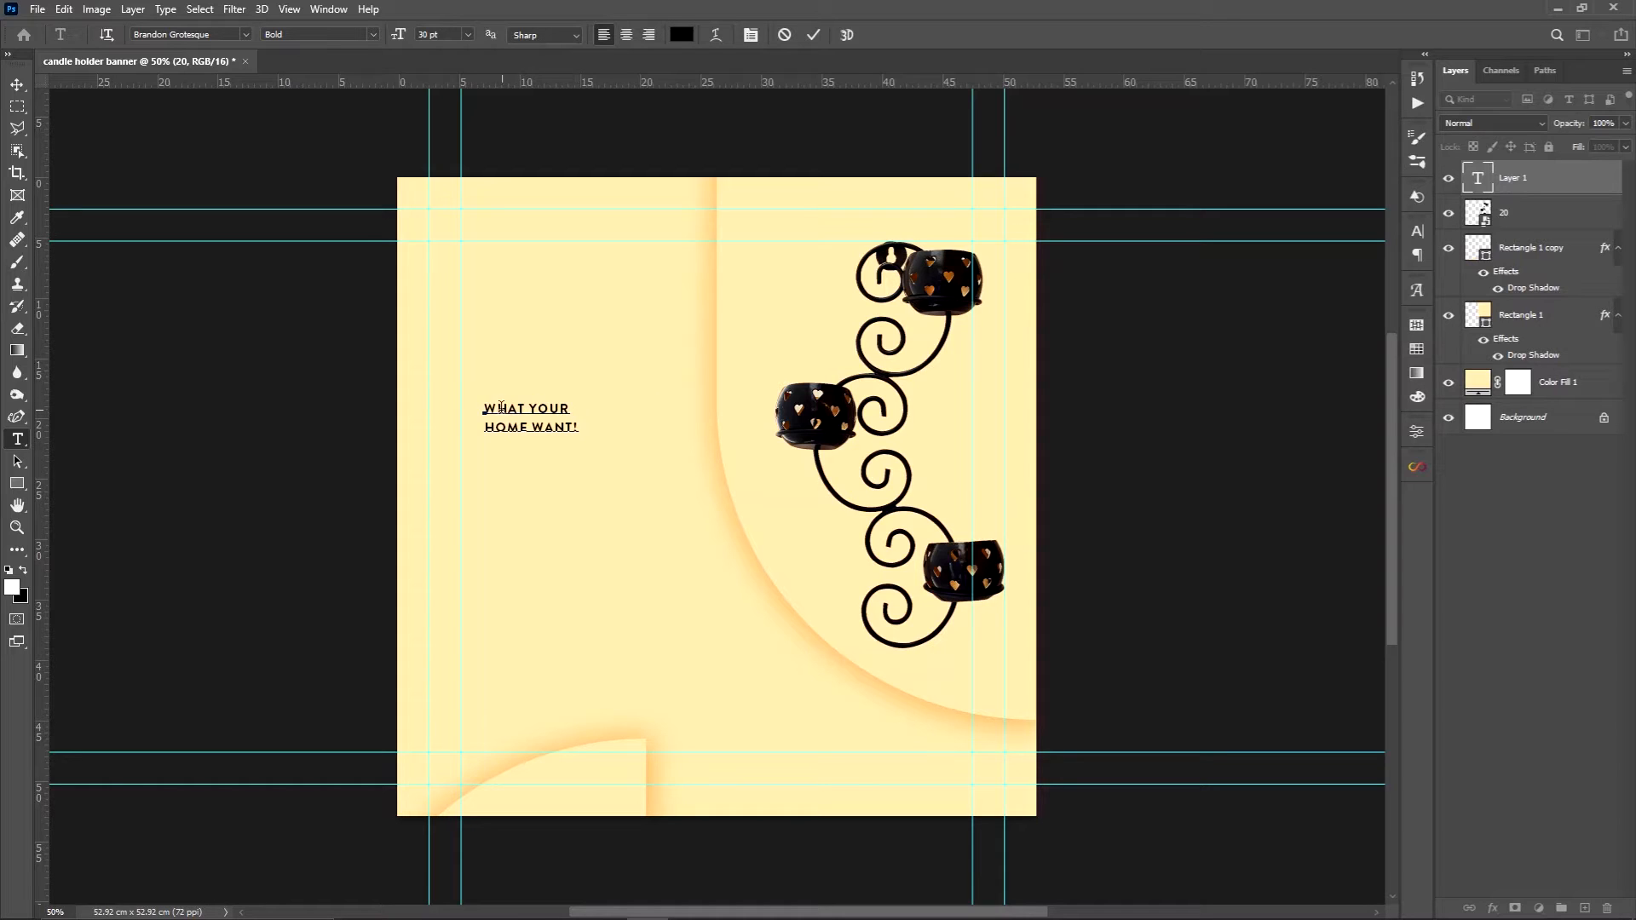
# Set the whole headline in Bastia-Bold Regular, chosen from the favorite serif fonts
pyautogui.moveTo(485, 406); pyautogui.dragTo(582, 430)
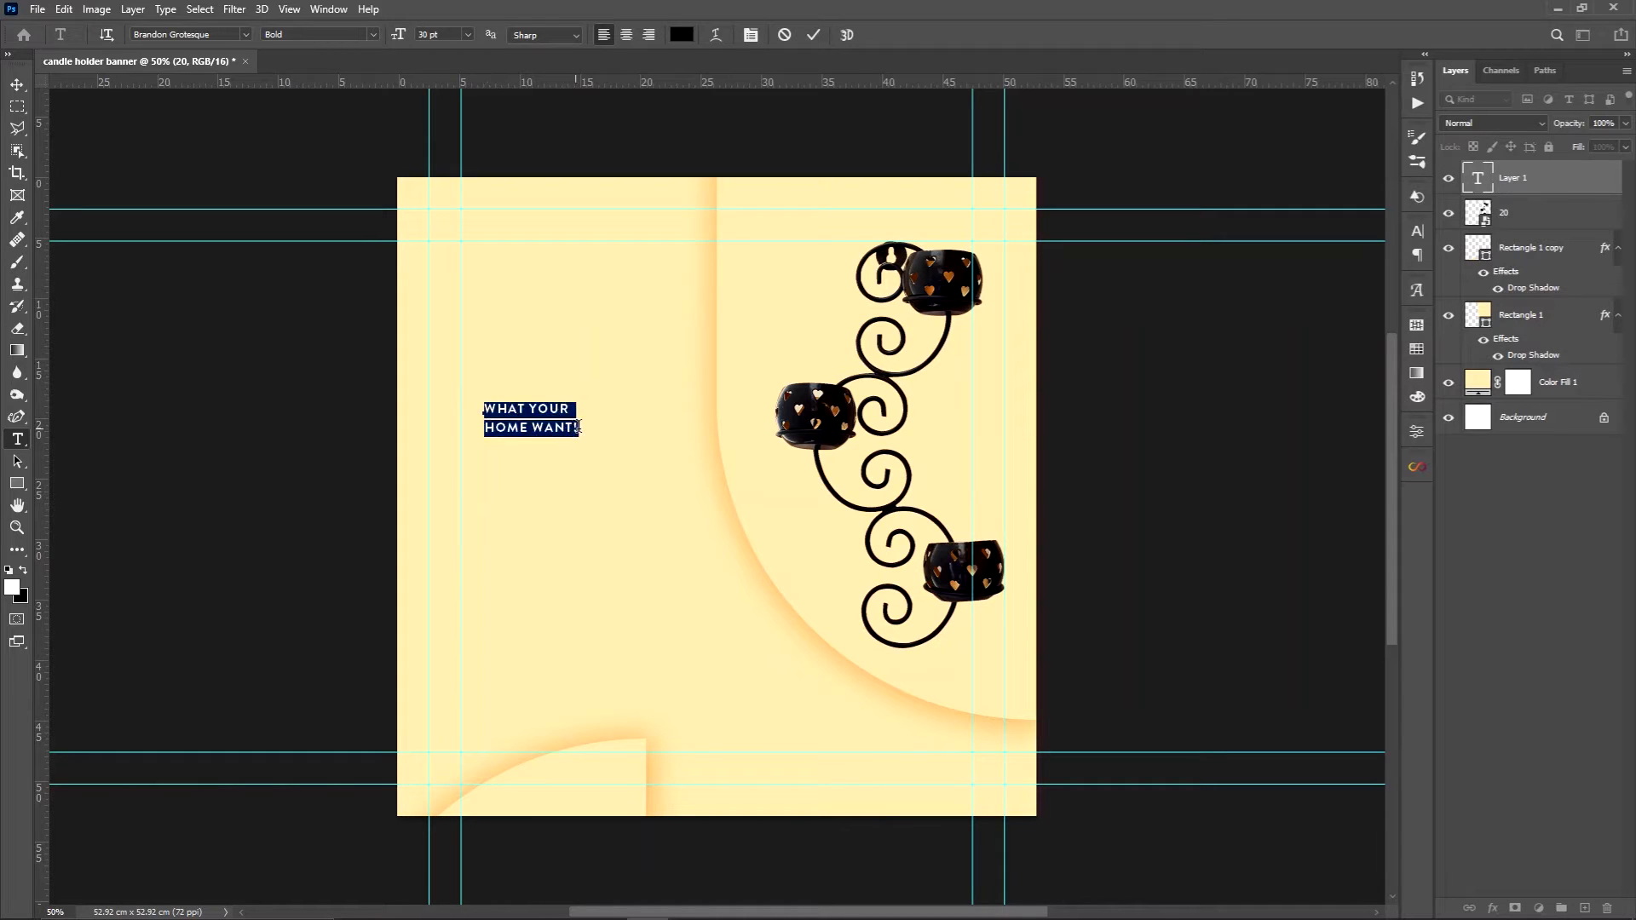
pyautogui.click(1416, 234)
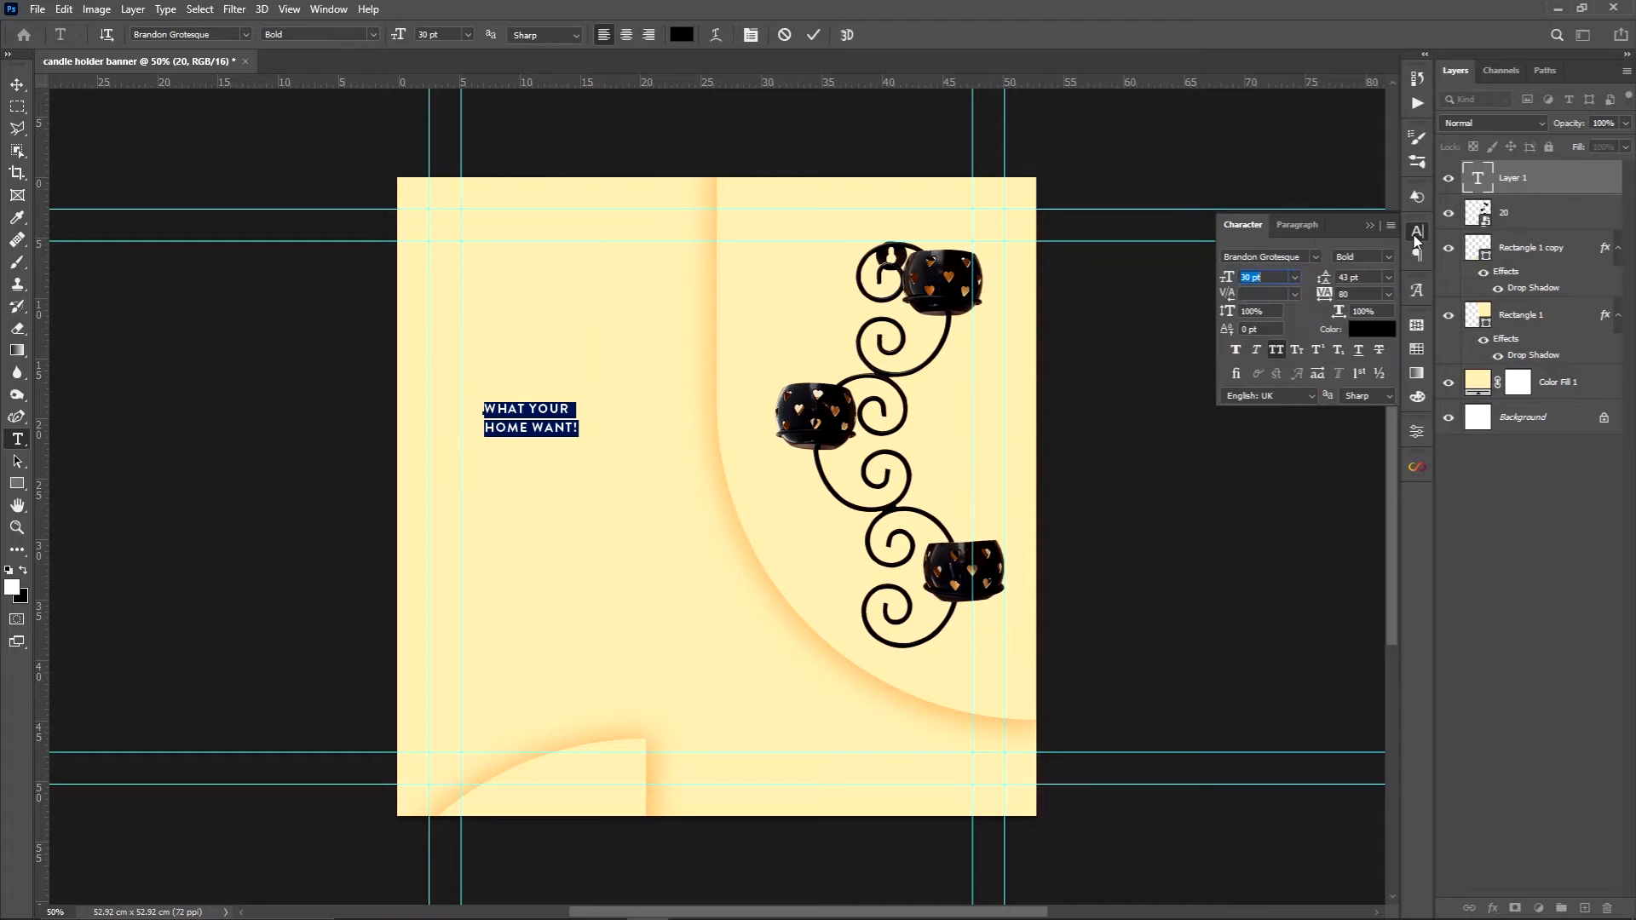
pyautogui.click(1315, 255)
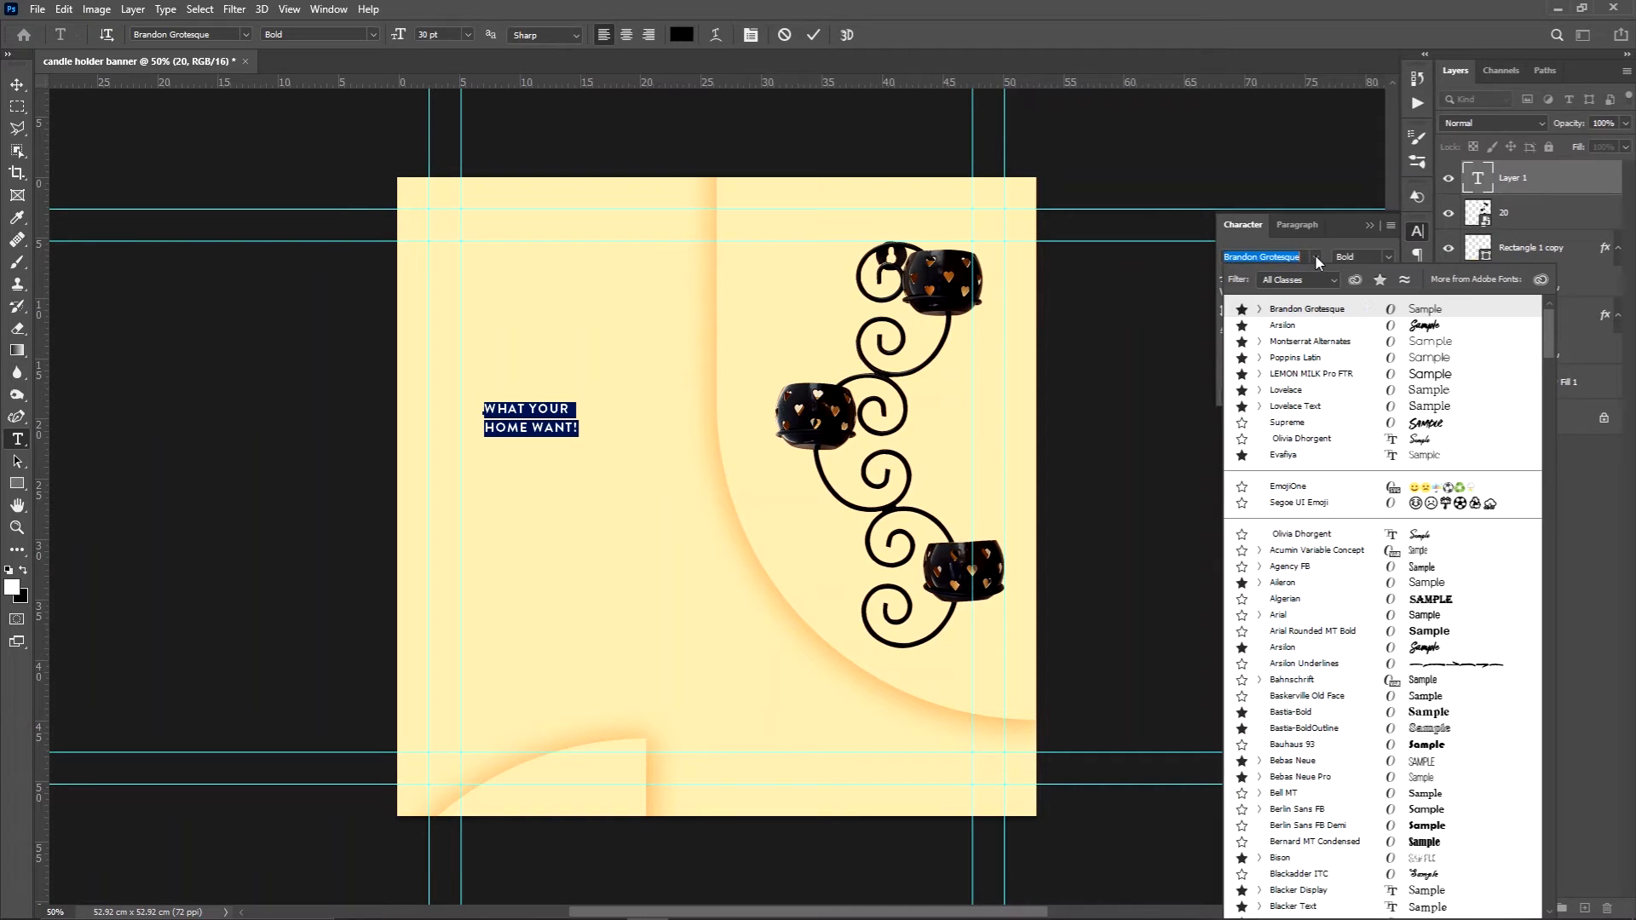
pyautogui.click(1380, 281)
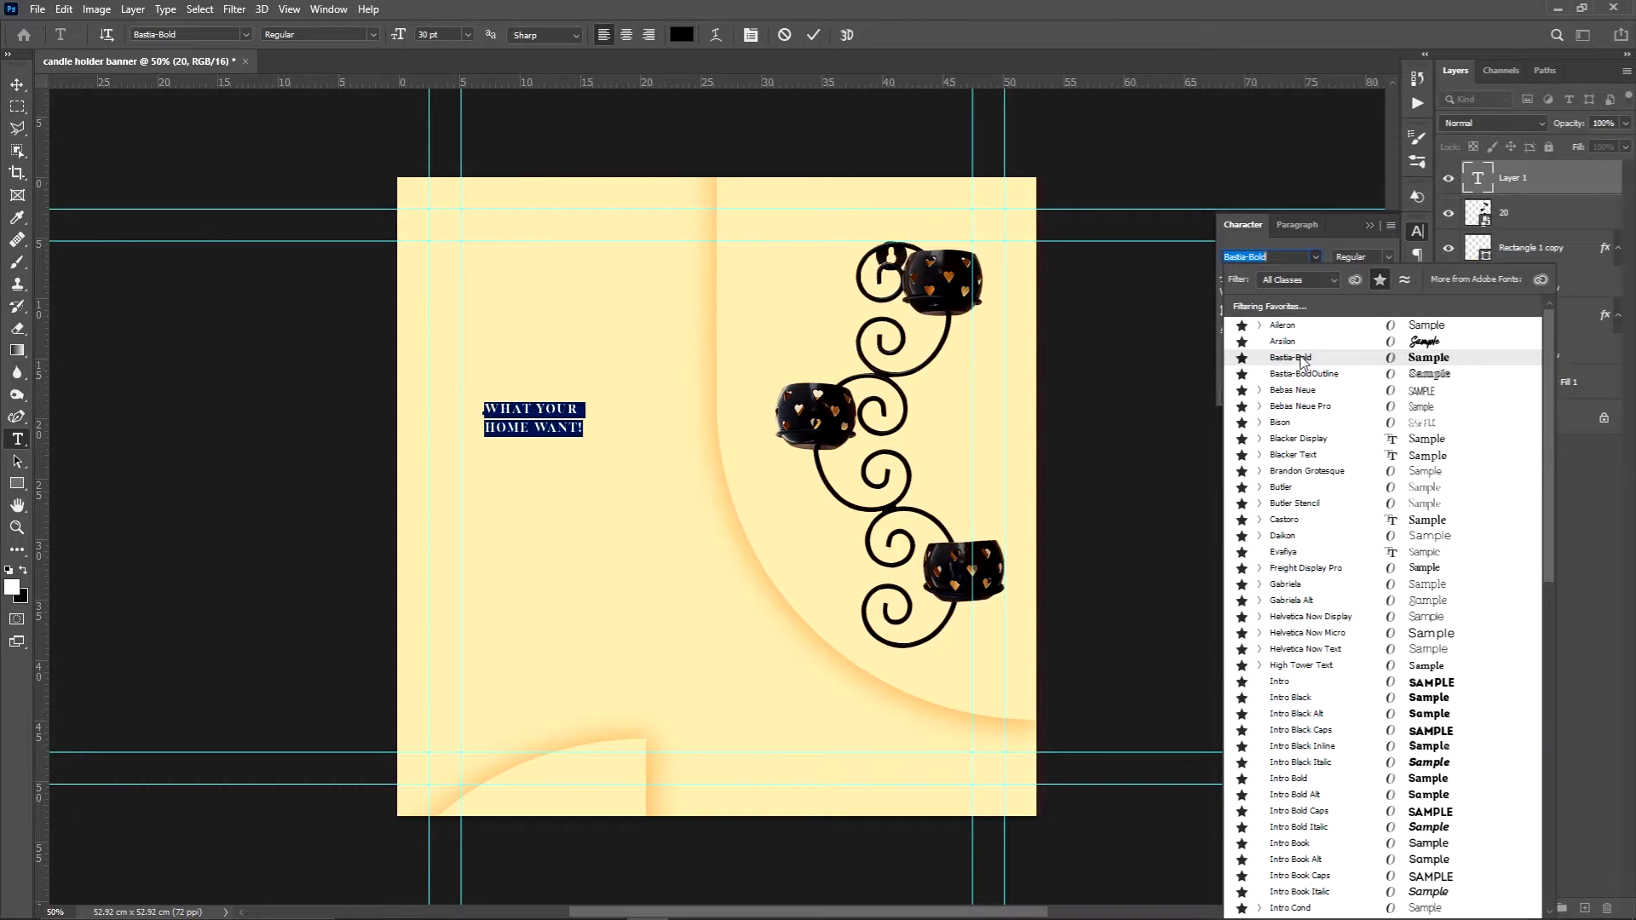
pyautogui.click(1304, 279)
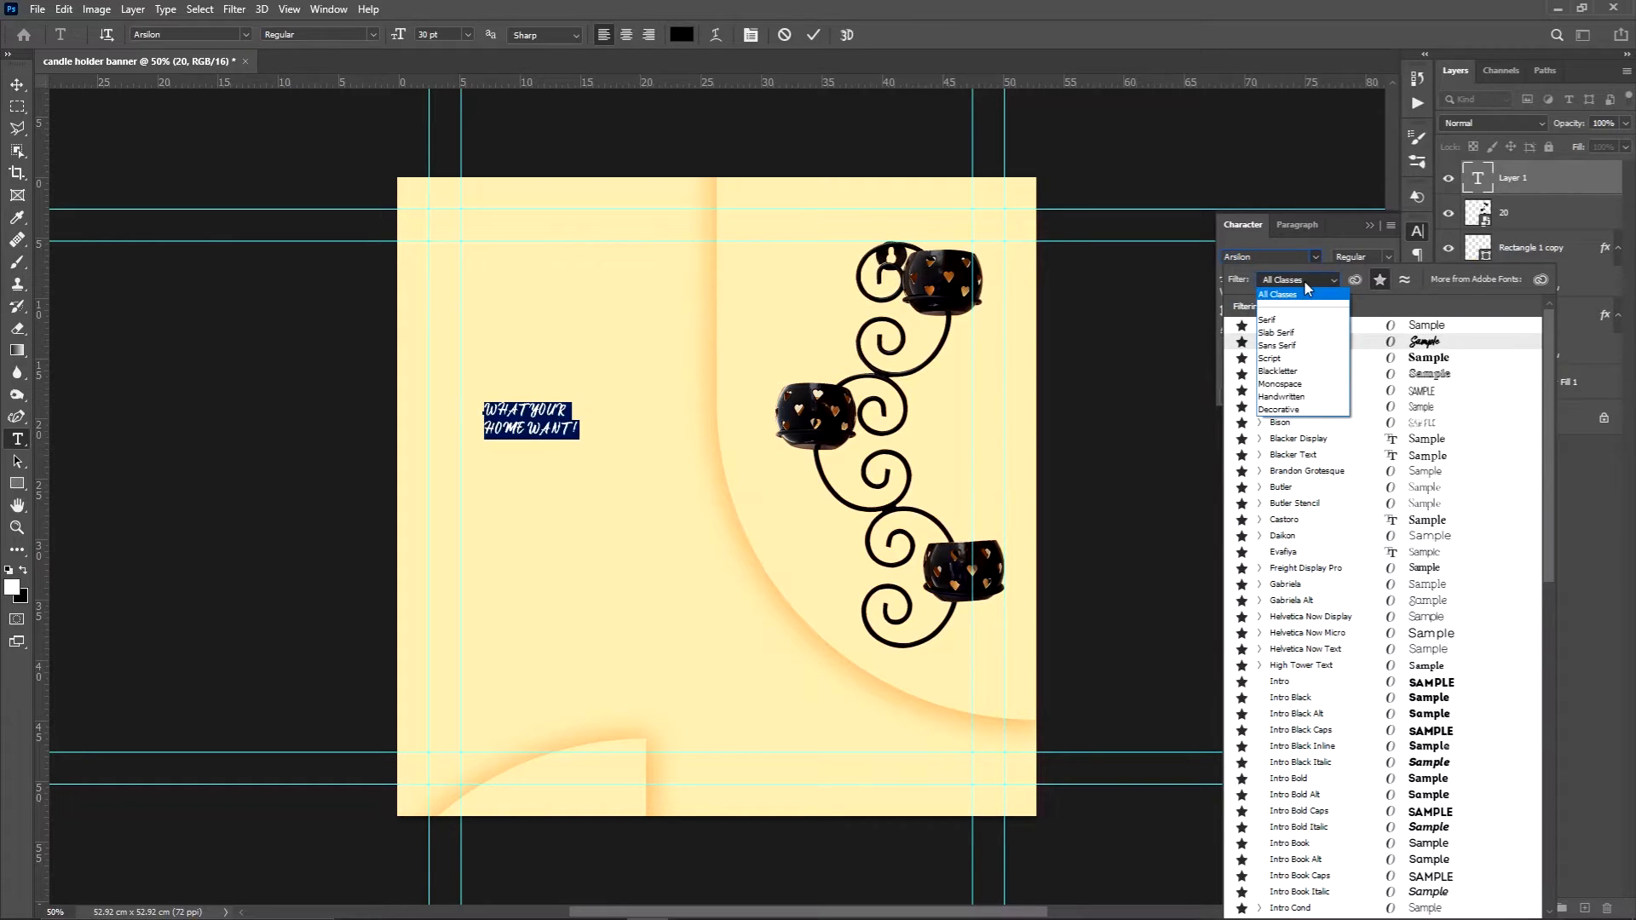
pyautogui.click(1278, 321)
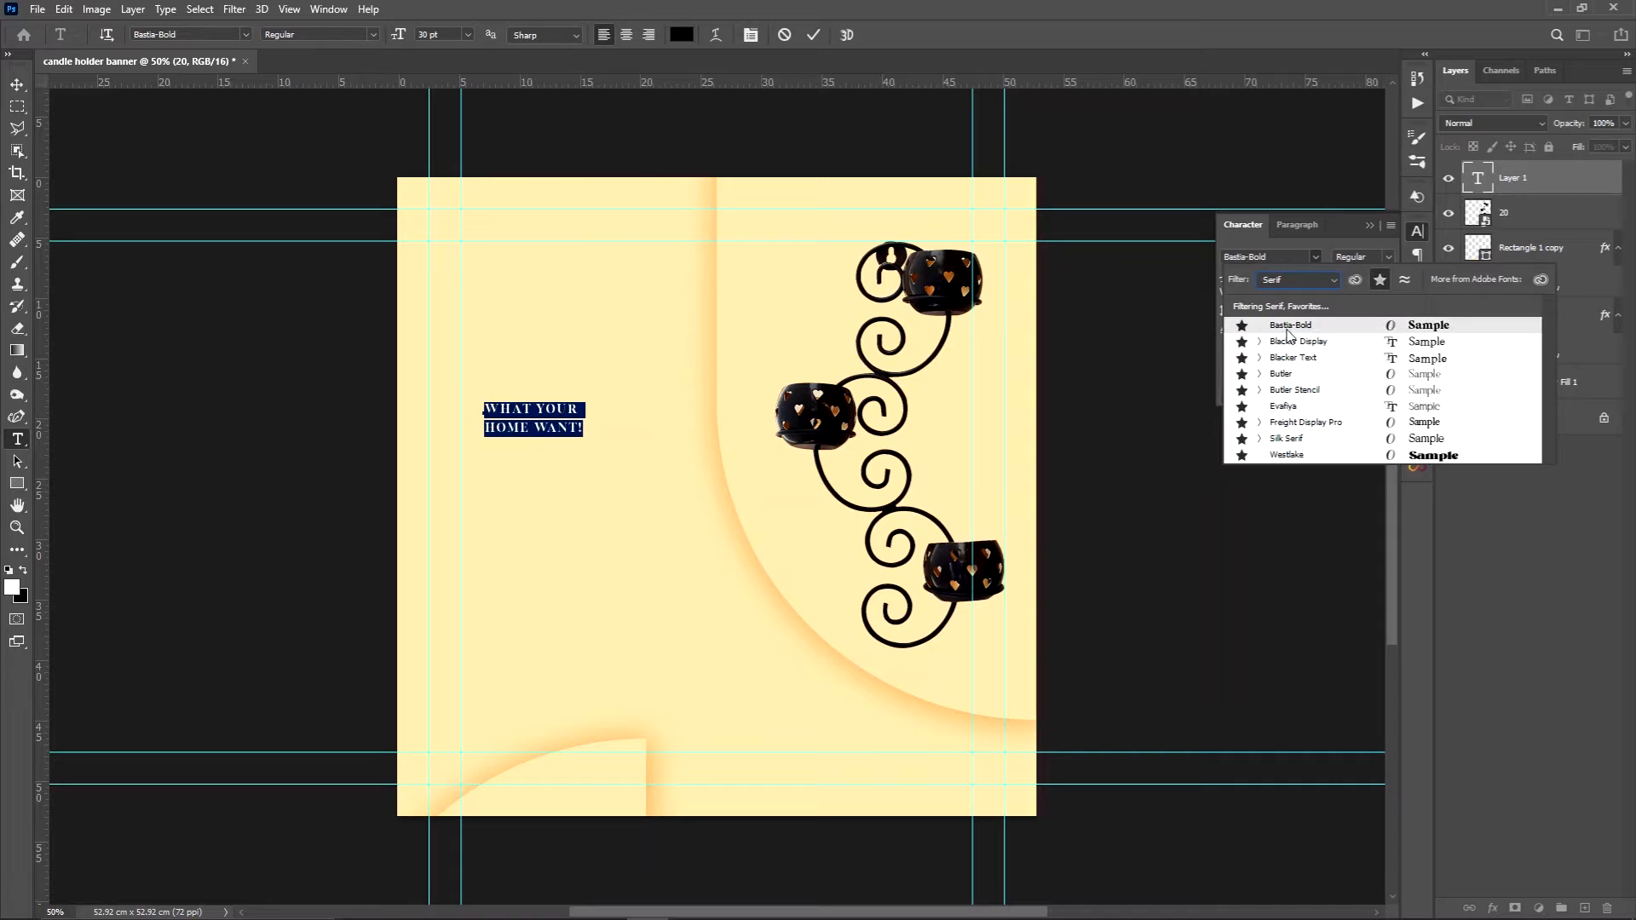
pyautogui.click(1291, 323)
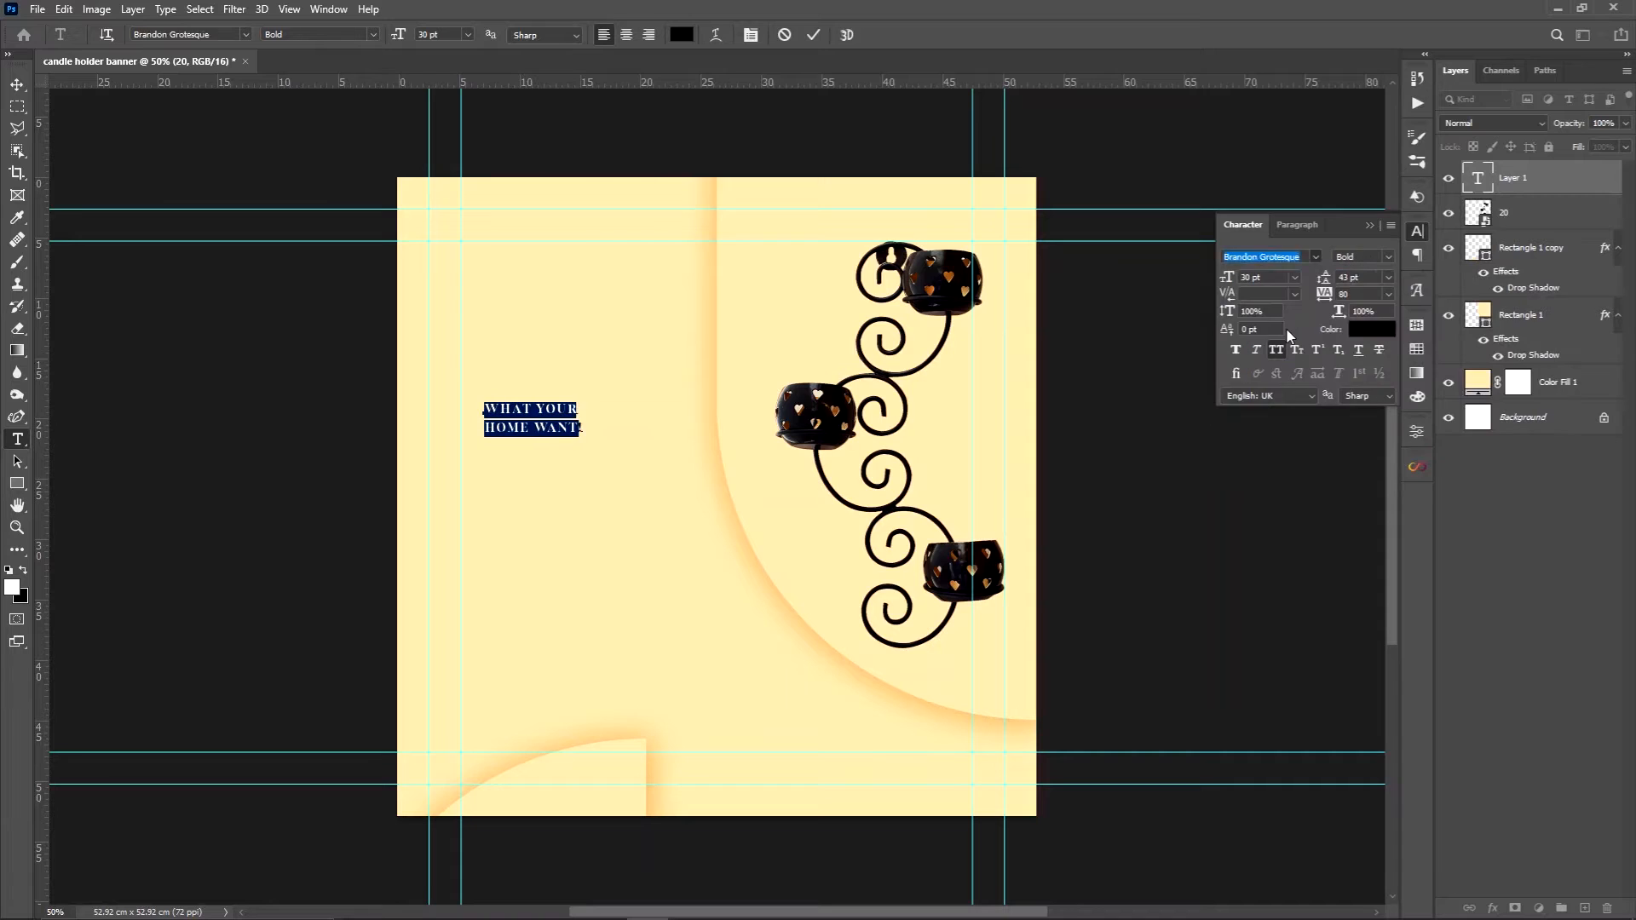
pyautogui.click(1385, 258)
pyautogui.click(1386, 274)
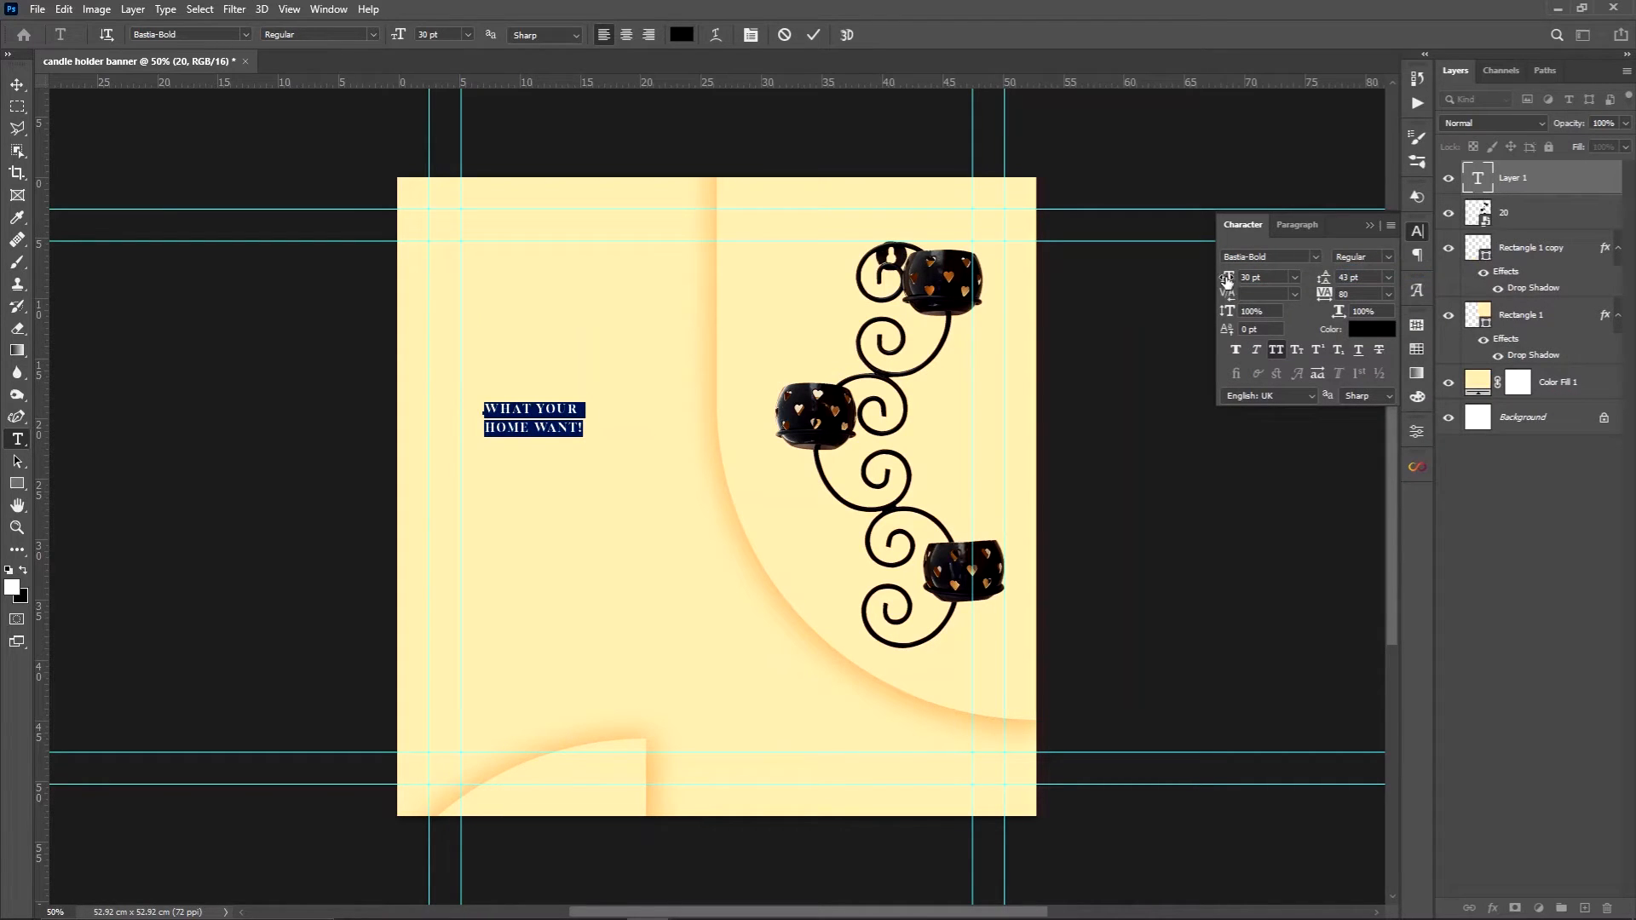
# Increase the headline's font size to 78 pt and set its leading to Auto
pyautogui.moveTo(1227, 281); pyautogui.dragTo(1268, 279)
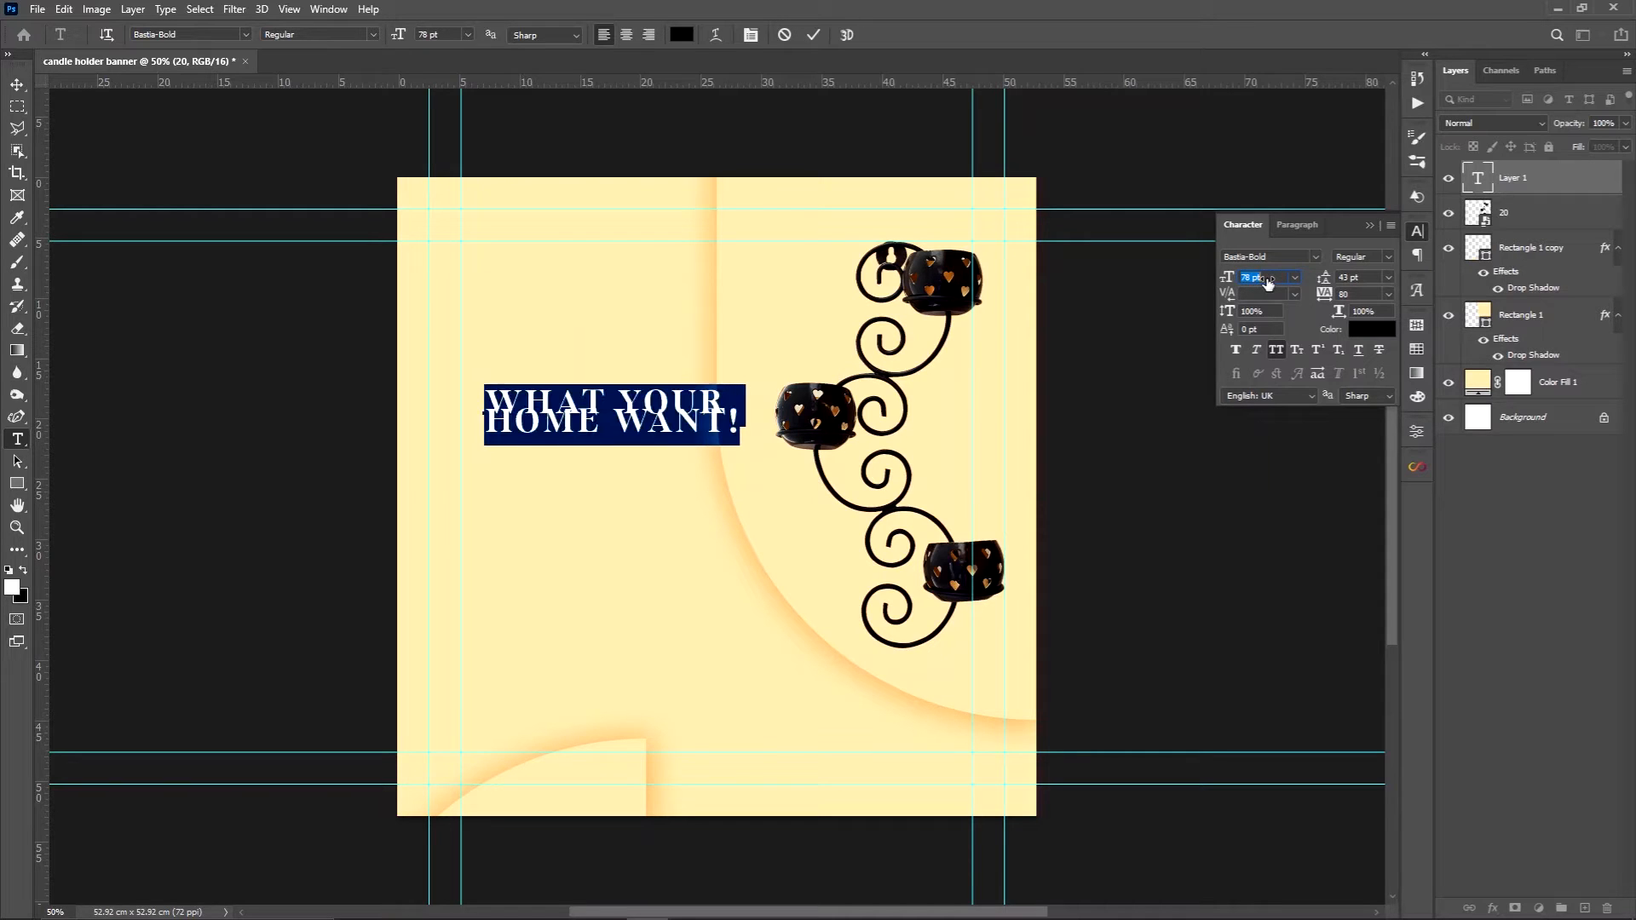
pyautogui.click(1388, 279)
pyautogui.click(1380, 293)
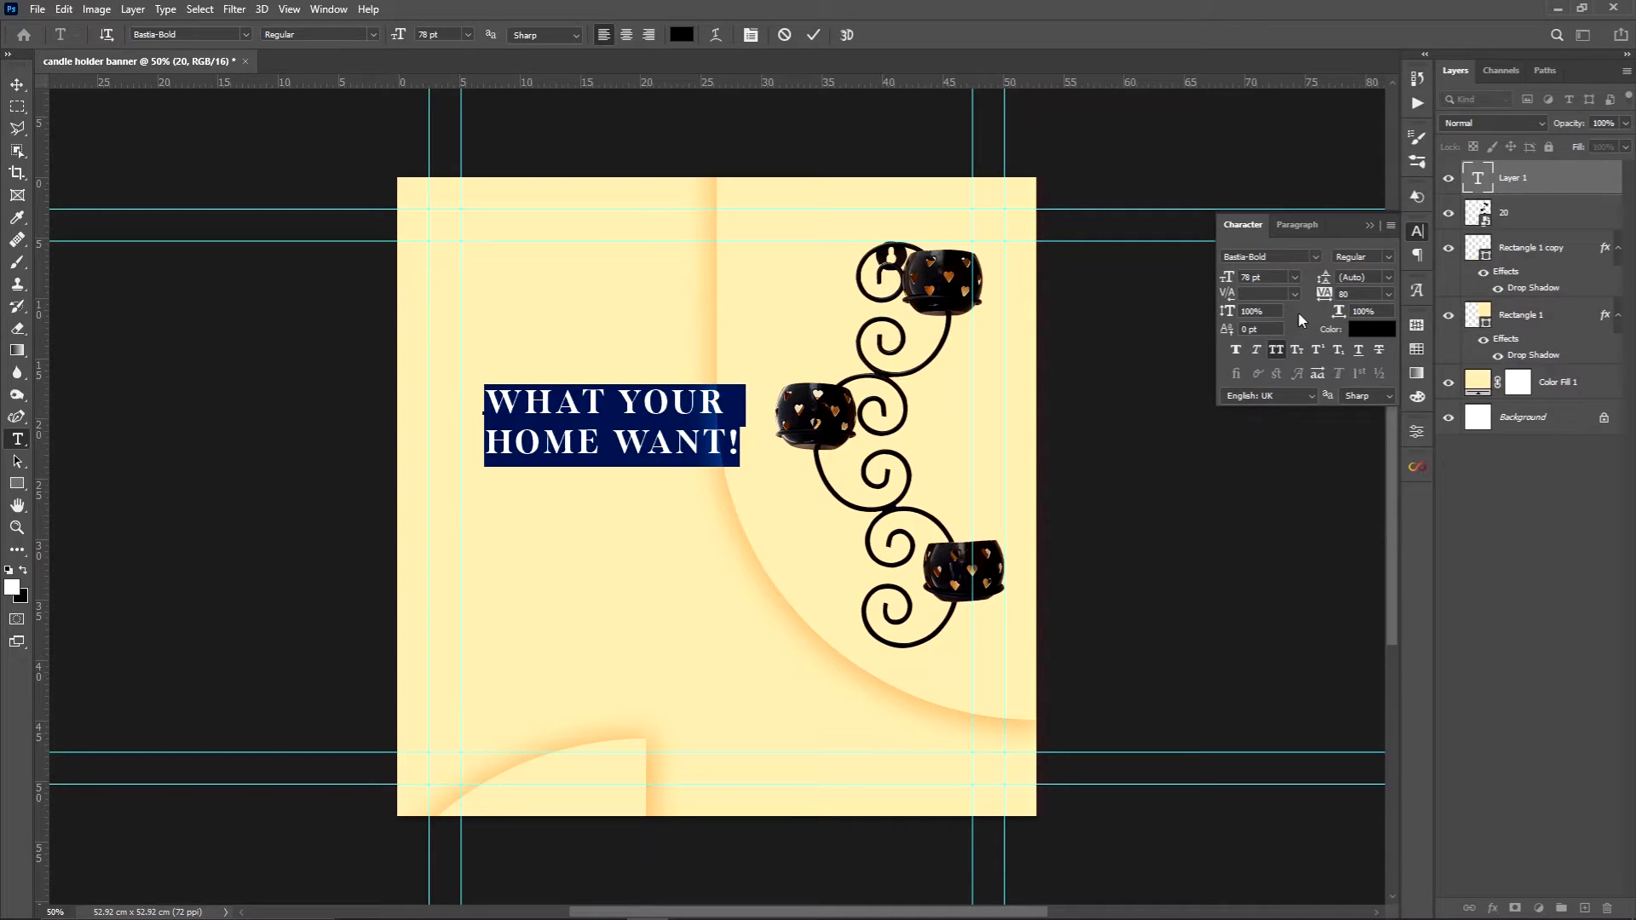
pyautogui.click(1365, 224)
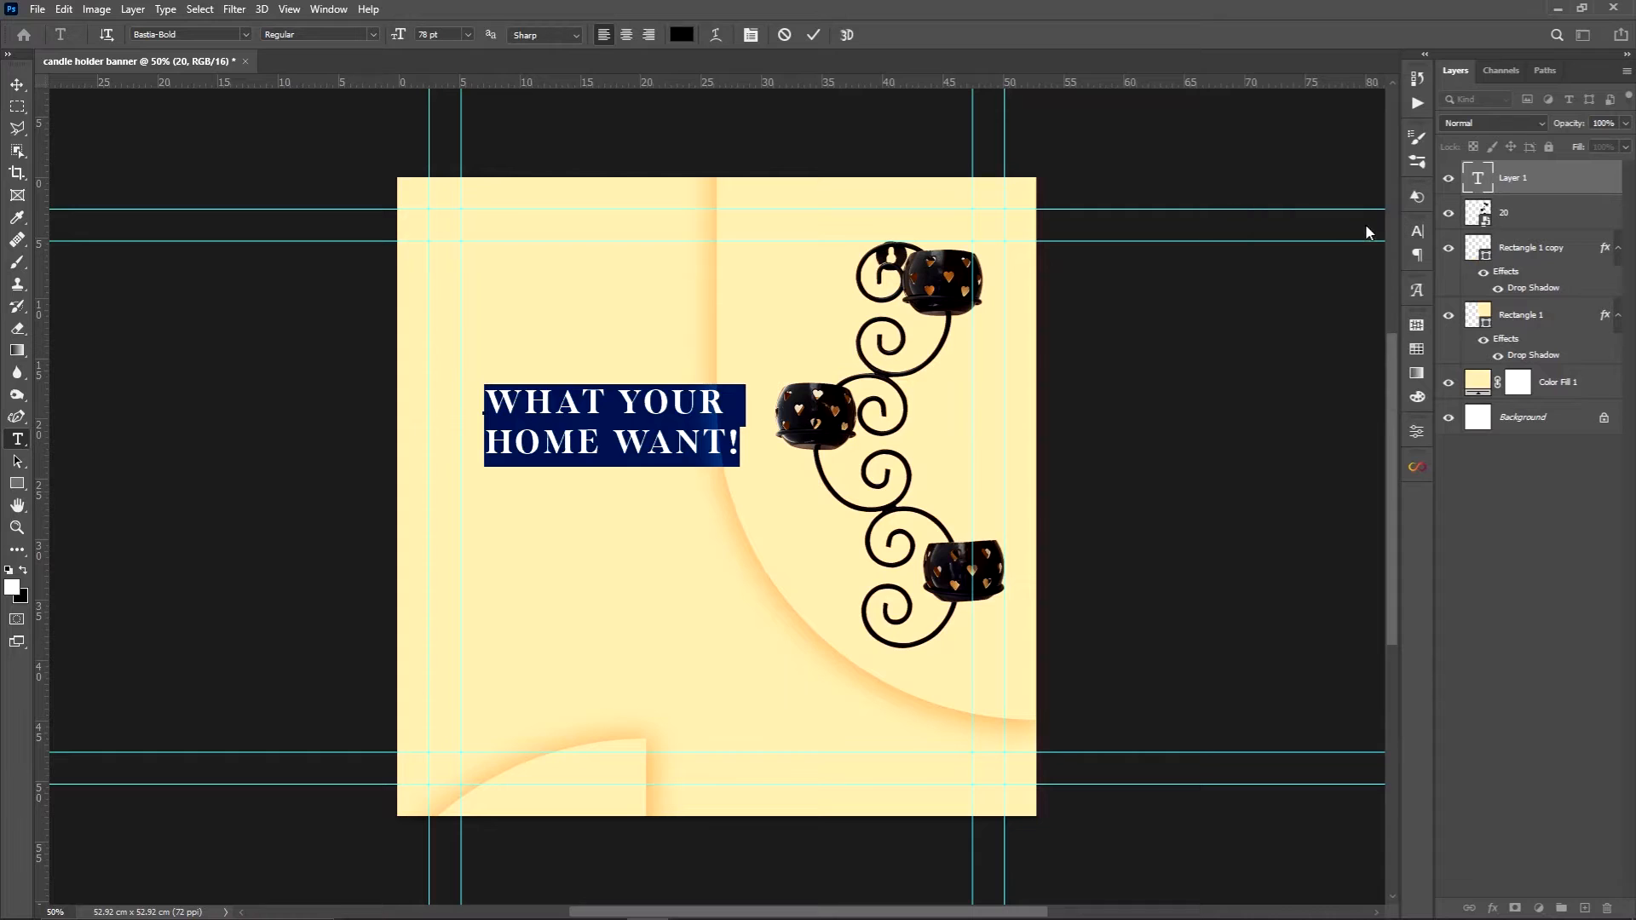
# Align the headline's left edge with the inner left guide and move it down to slightly below the canvas's vertical middle
pyautogui.click(15, 85)
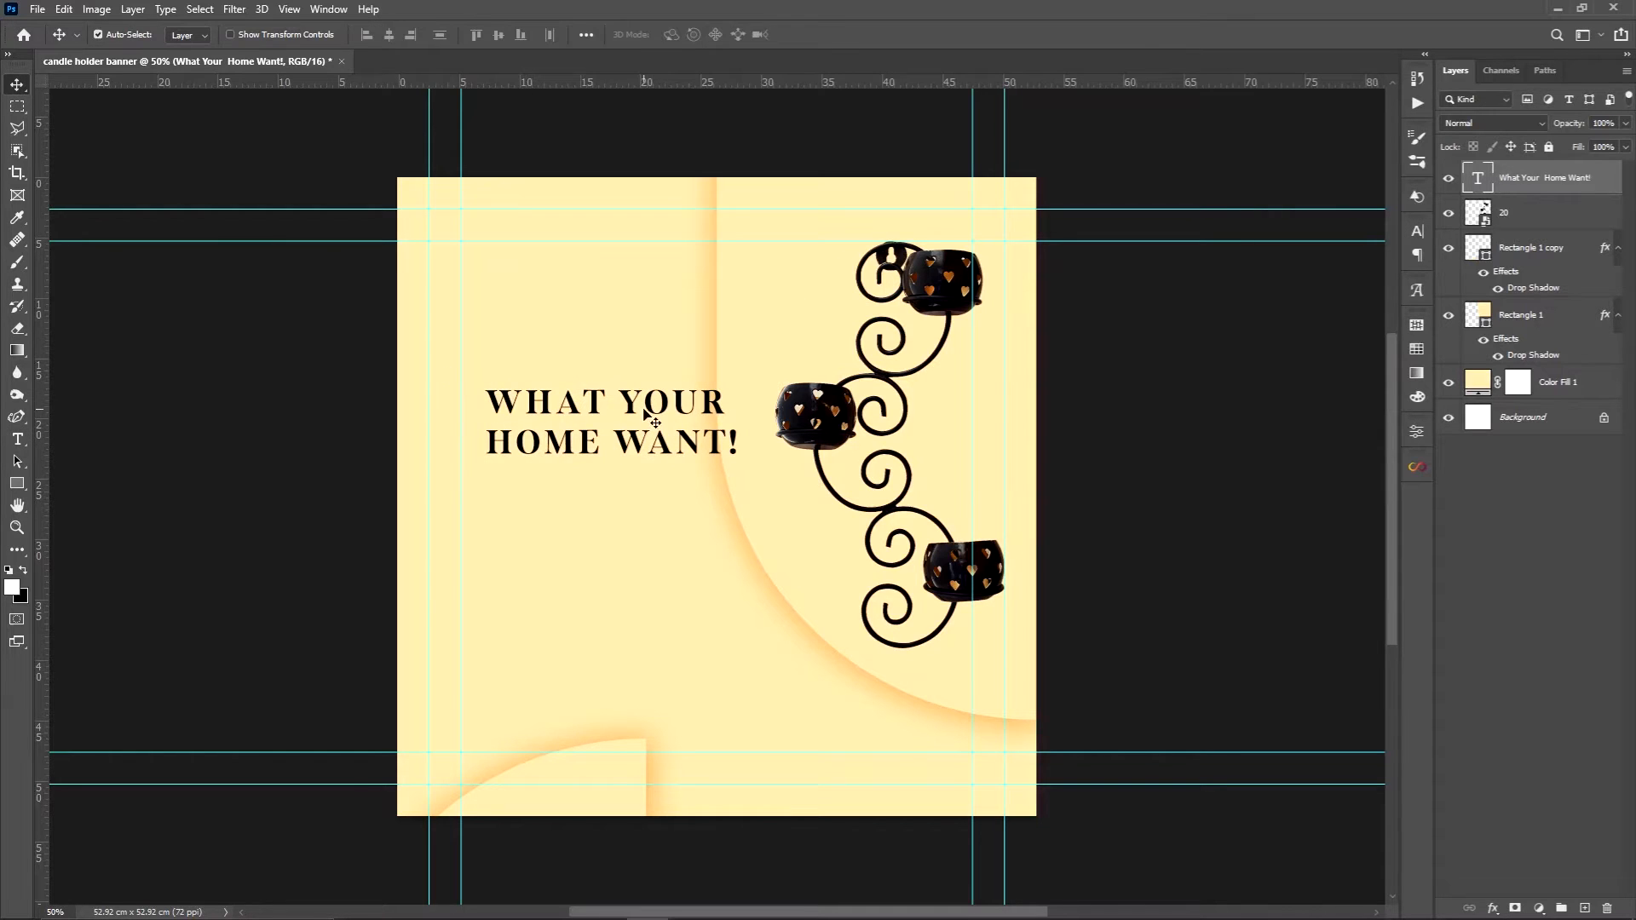
pyautogui.moveTo(631, 408); pyautogui.dragTo(606, 461)
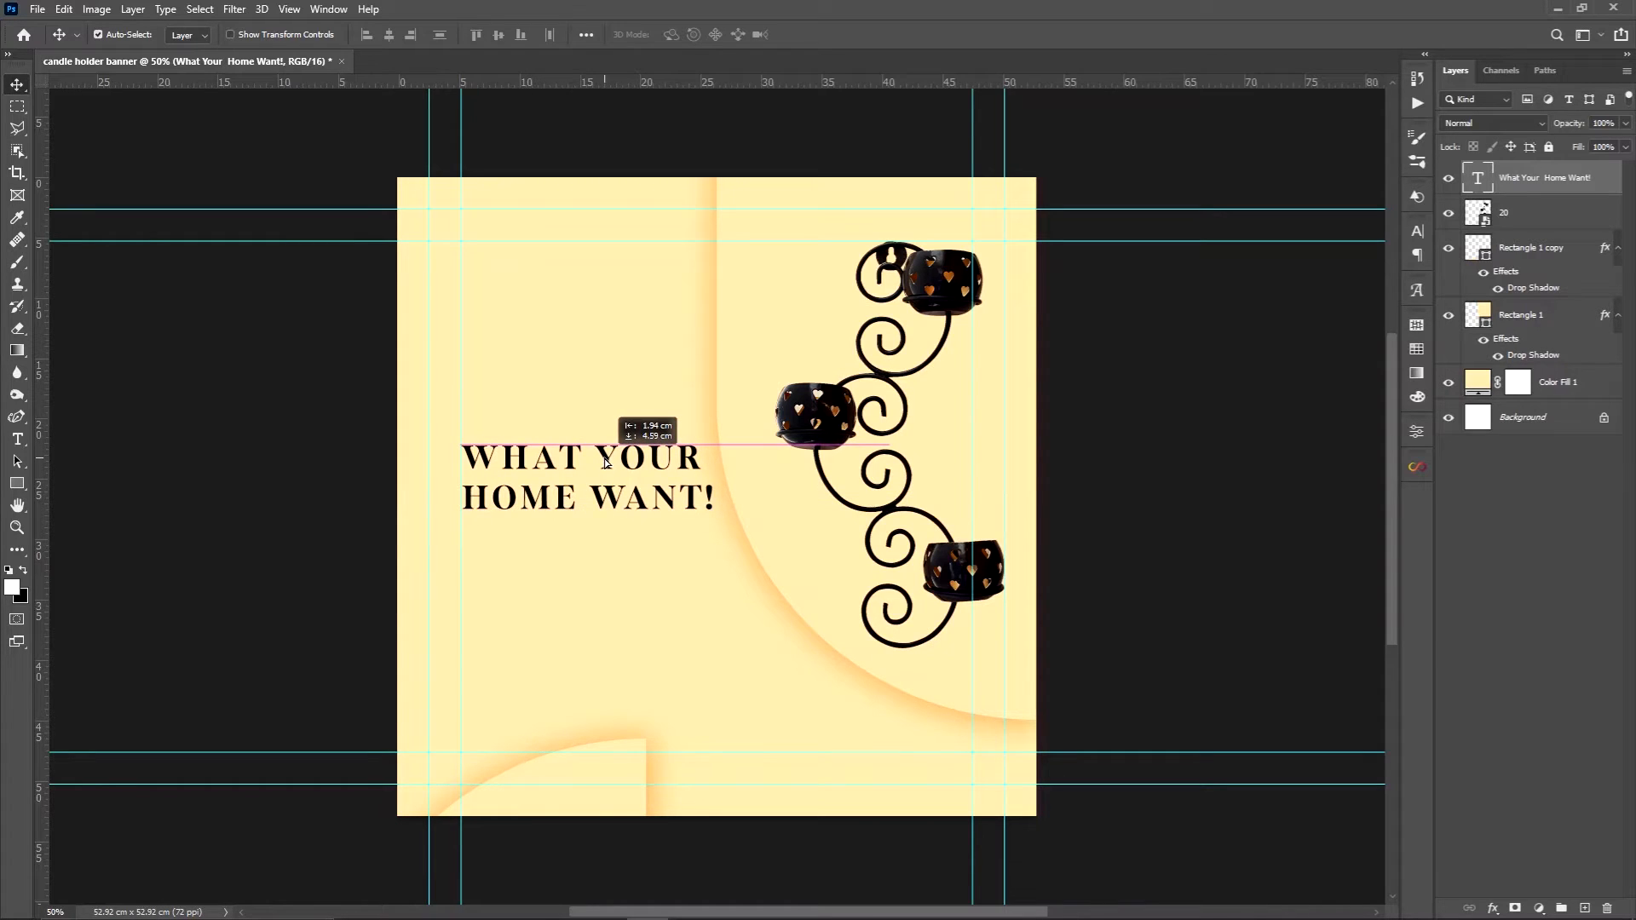
pyautogui.moveTo(606, 461); pyautogui.dragTo(606, 493)
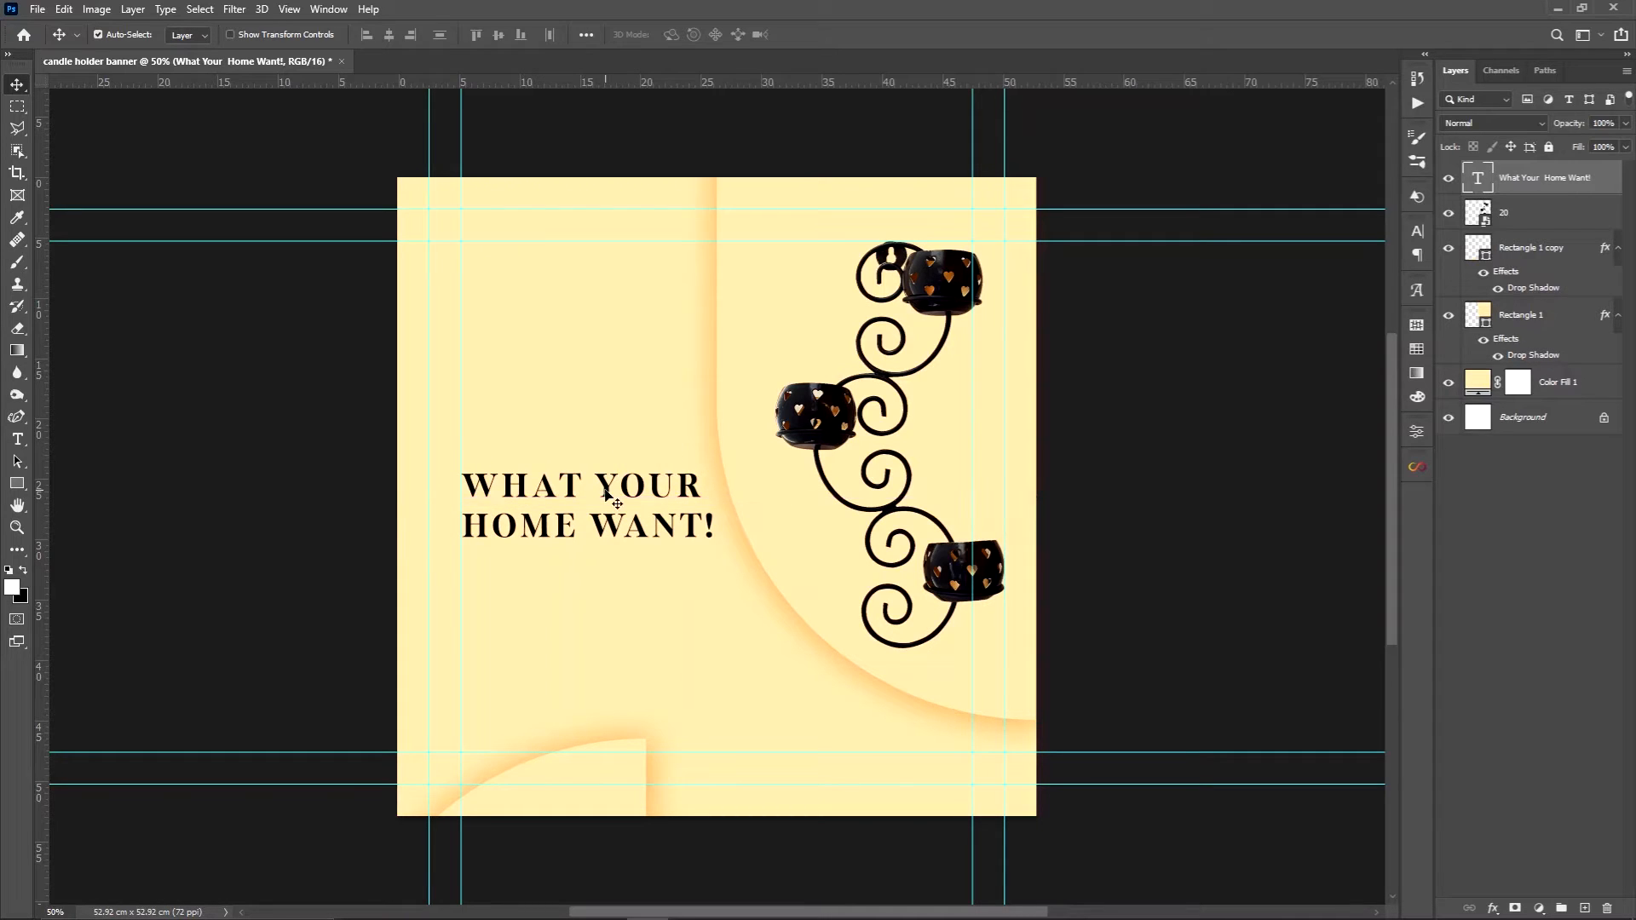
# Copy the two-line product description from the Notepad text document and return to the Photoshop banner
pyautogui.hotkey('alt', 'Tab')
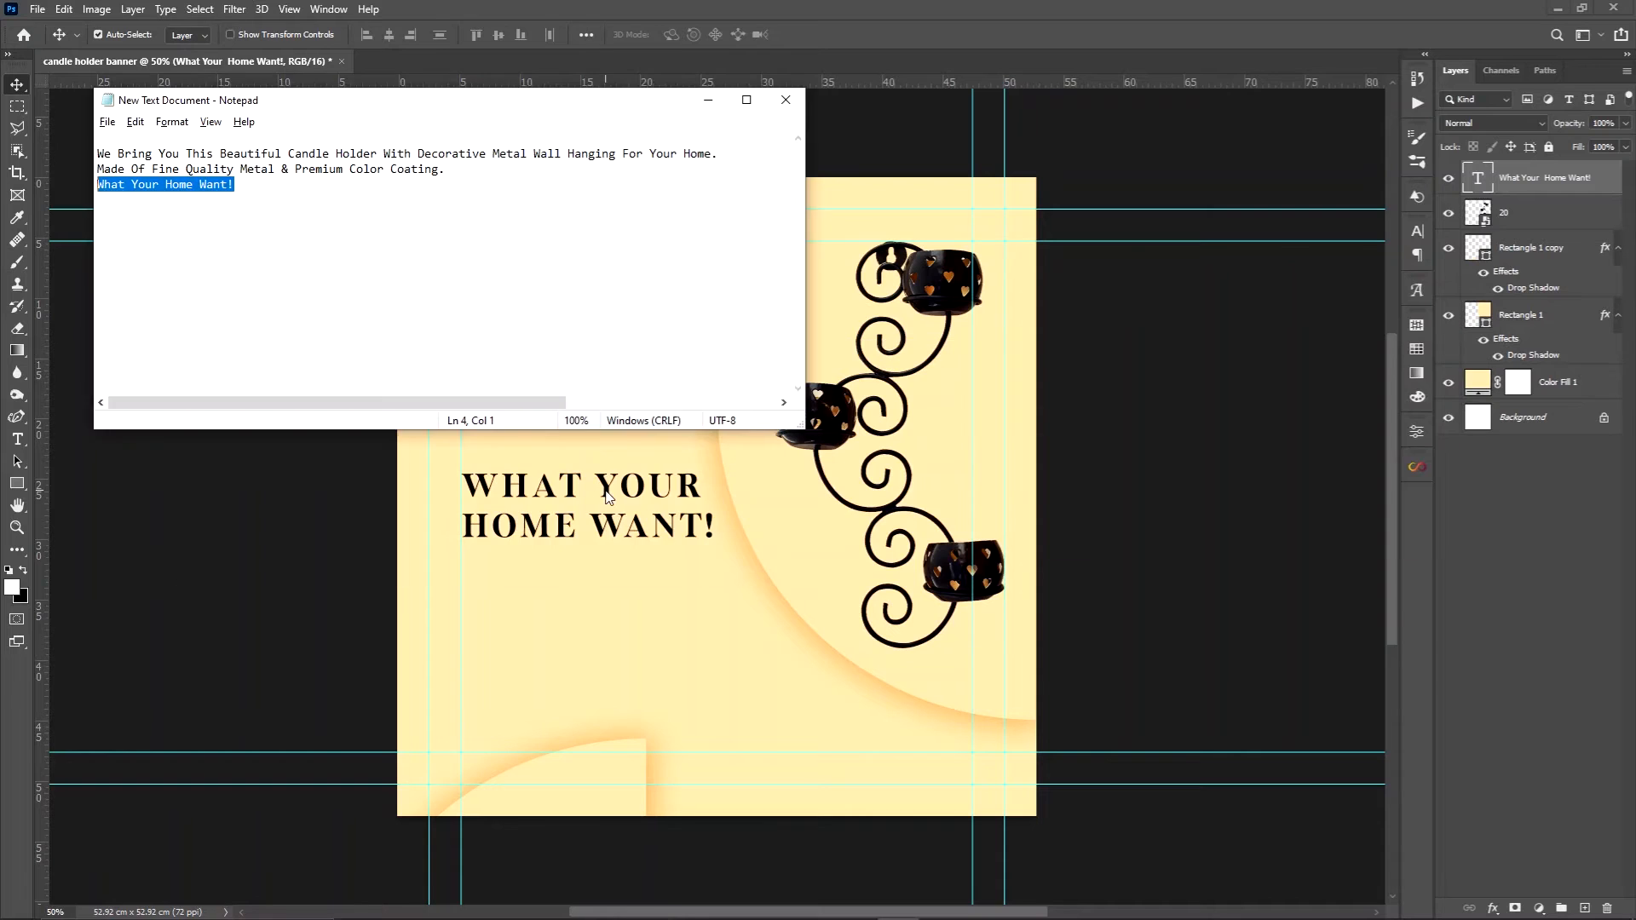
pyautogui.doubleClick(366, 169)
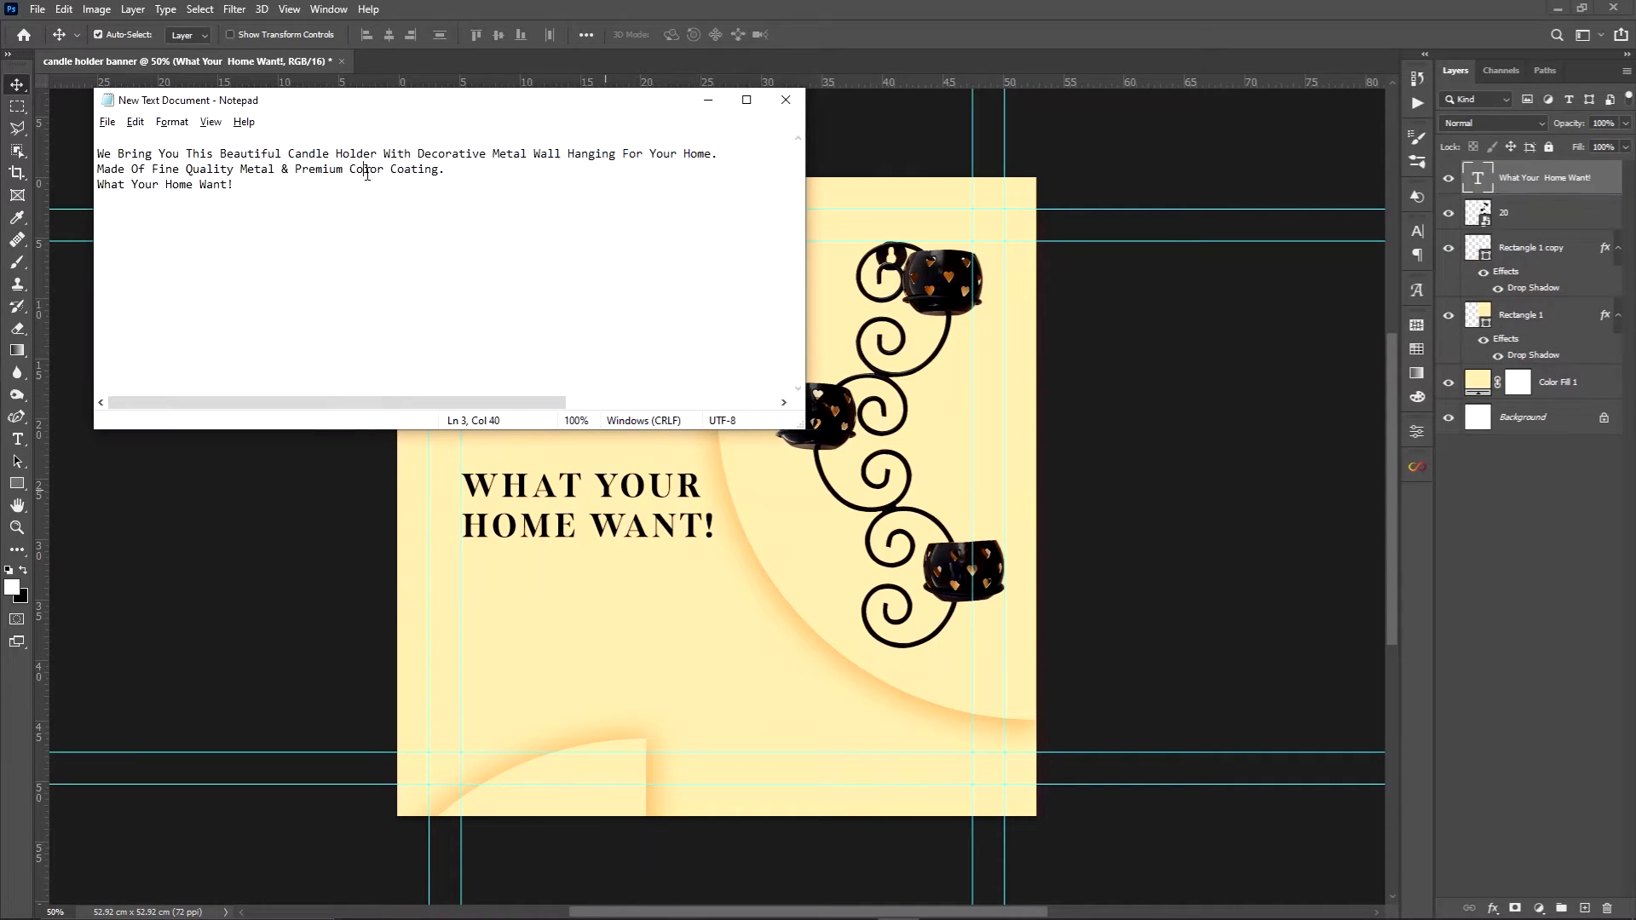
pyautogui.click(98, 154)
pyautogui.moveTo(99, 156); pyautogui.dragTo(444, 170)
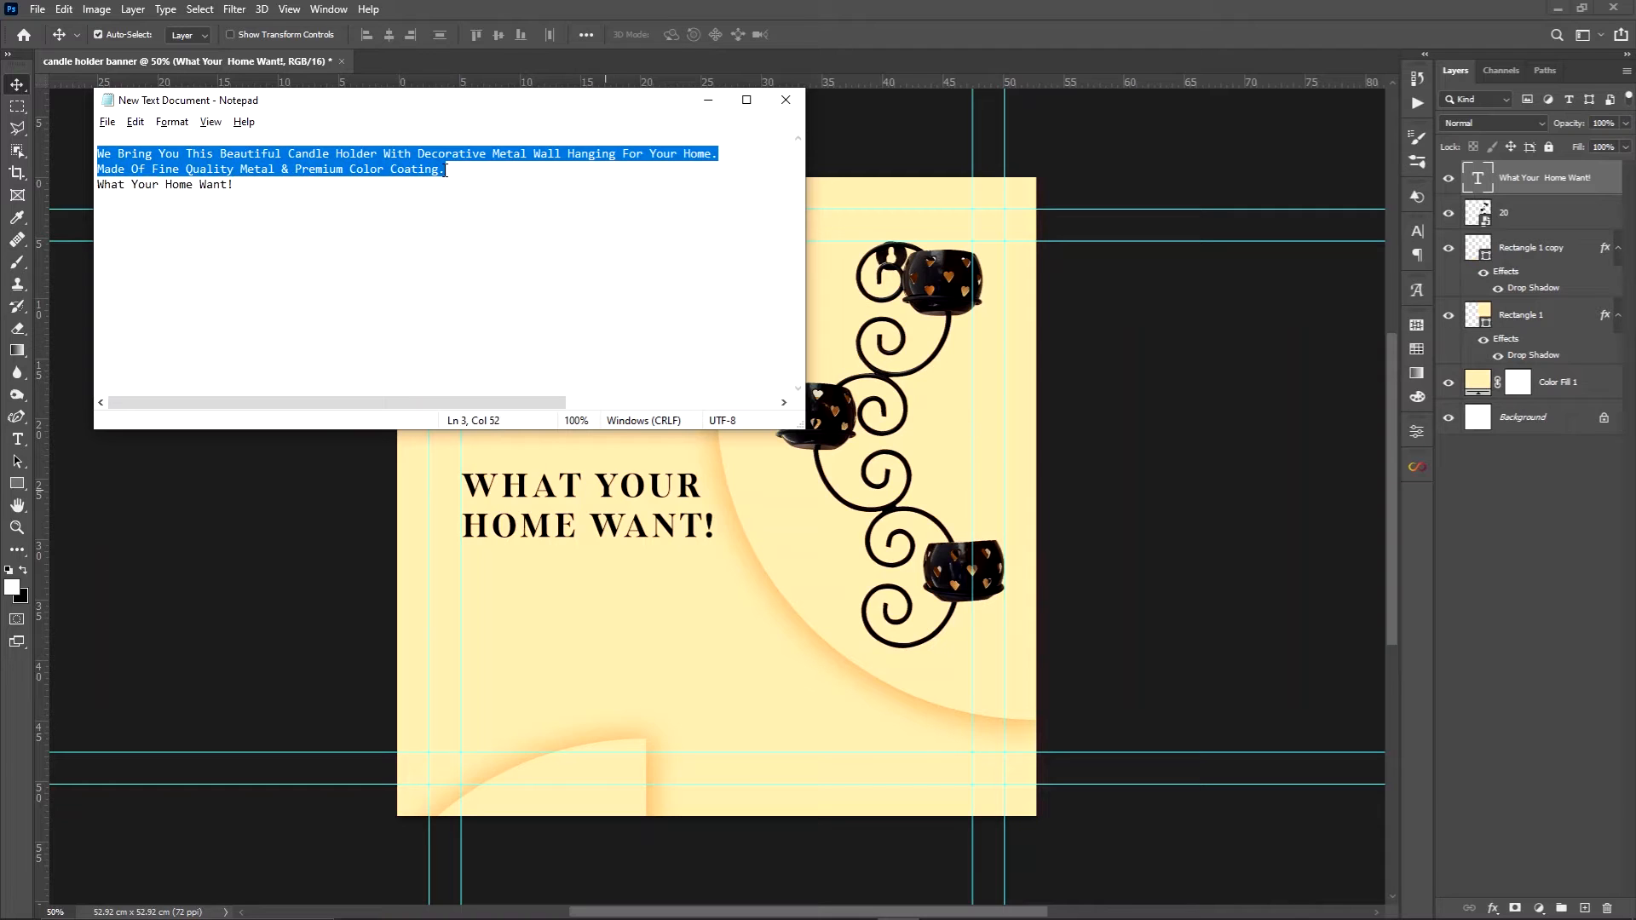
pyautogui.hotkey('alt', 'Tab')
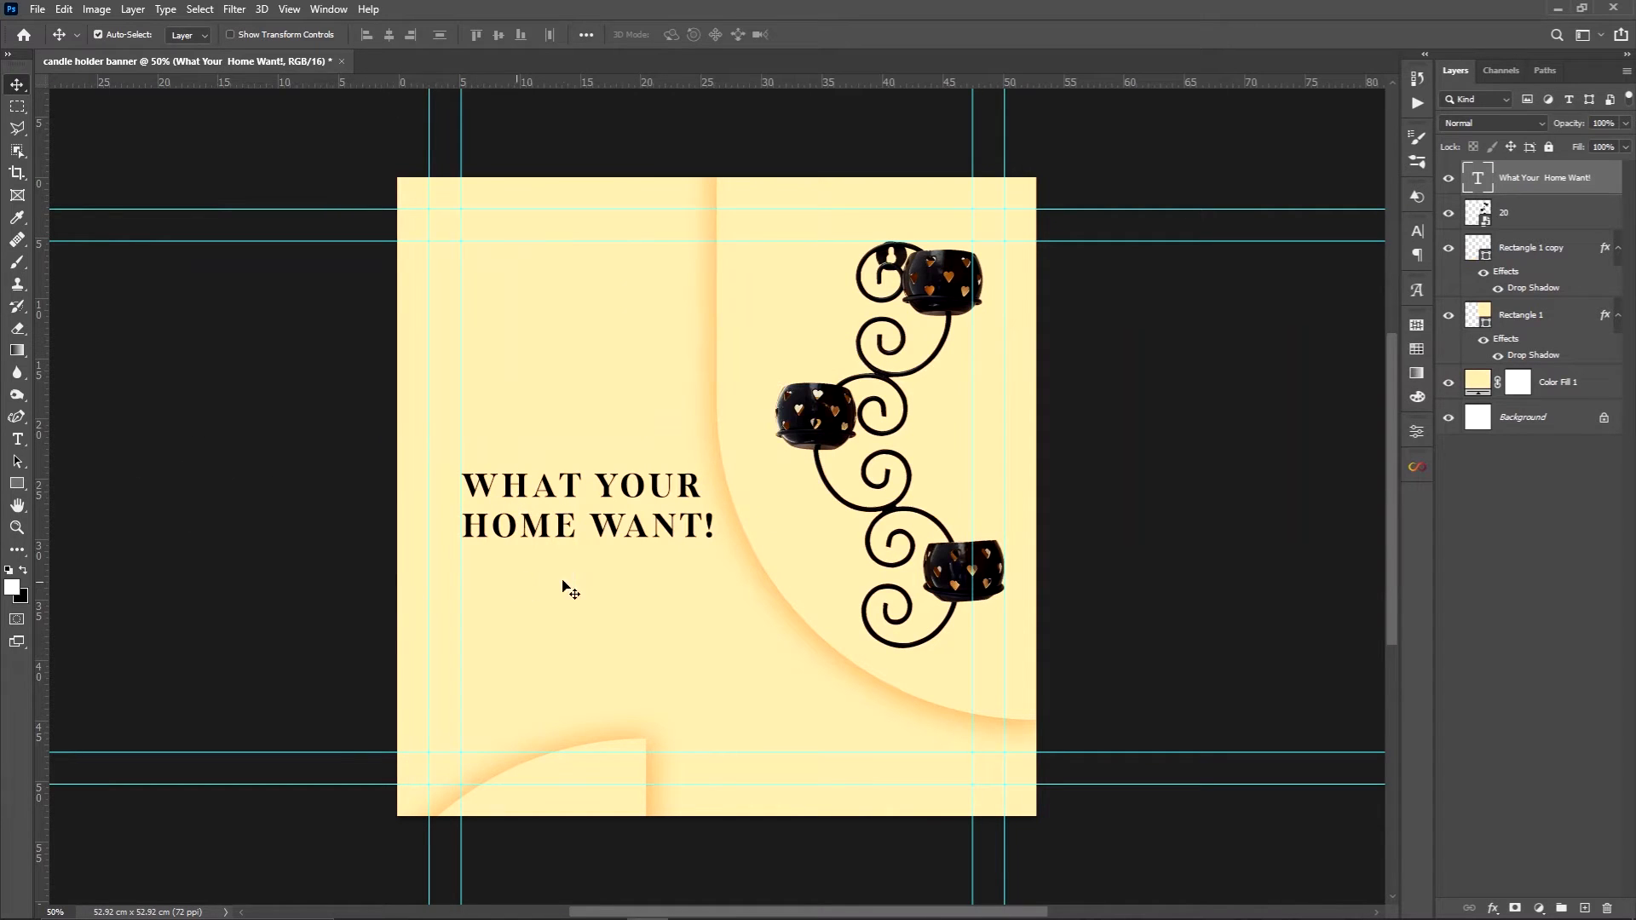
# Start a new text layer just below the headline near the inner left guide, with the font size set to 33 pt
pyautogui.press('t')
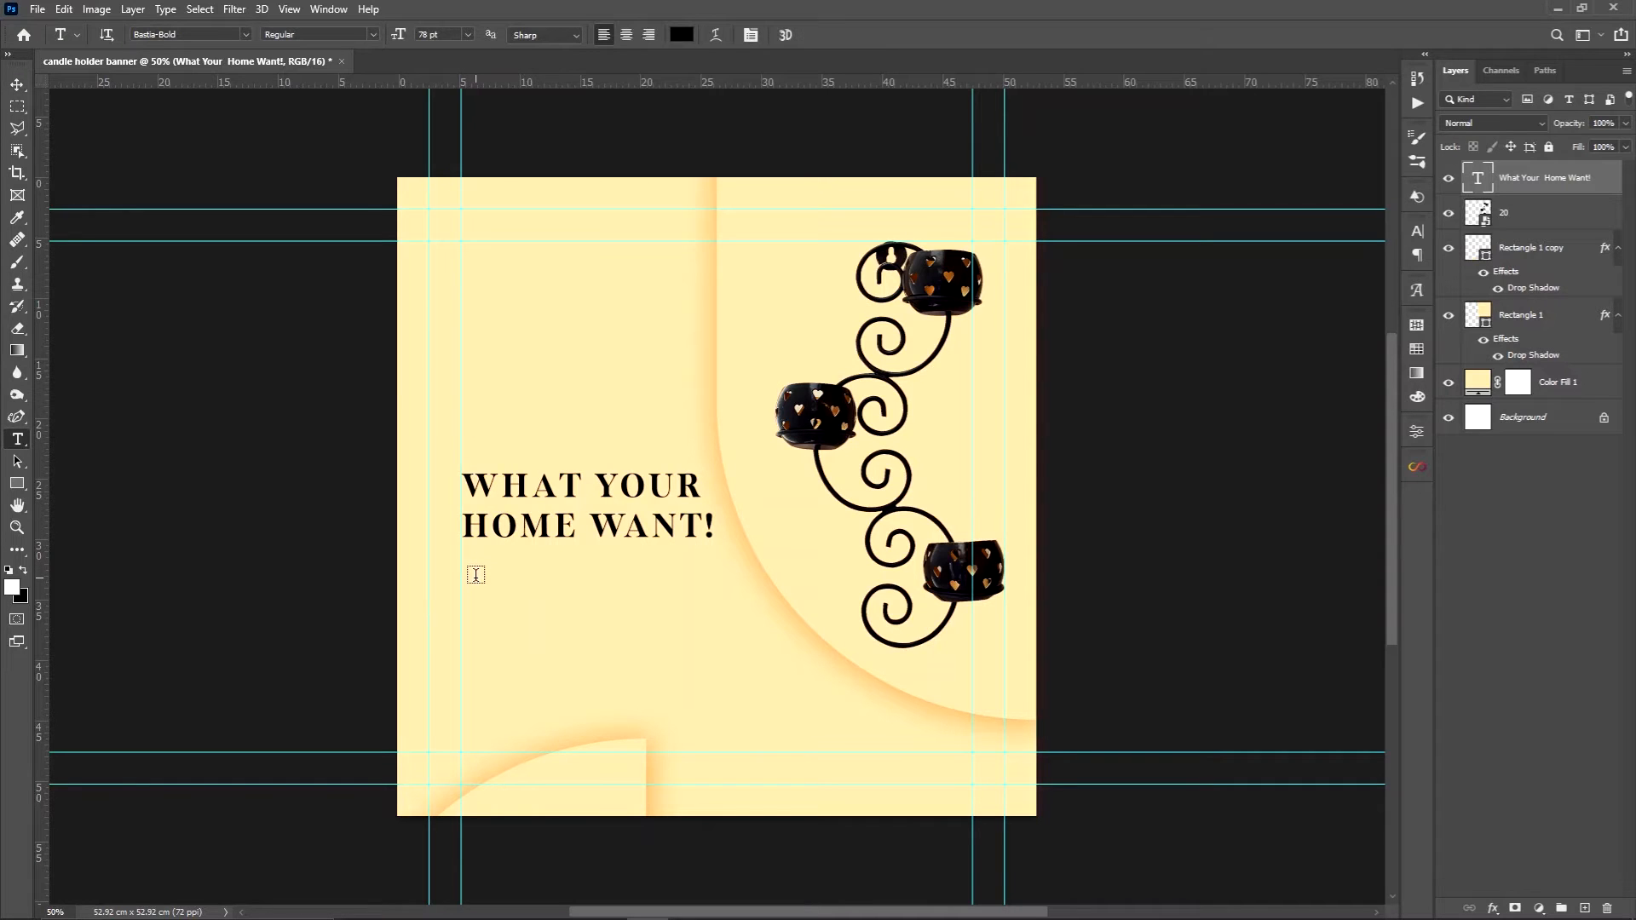
pyautogui.click(475, 576)
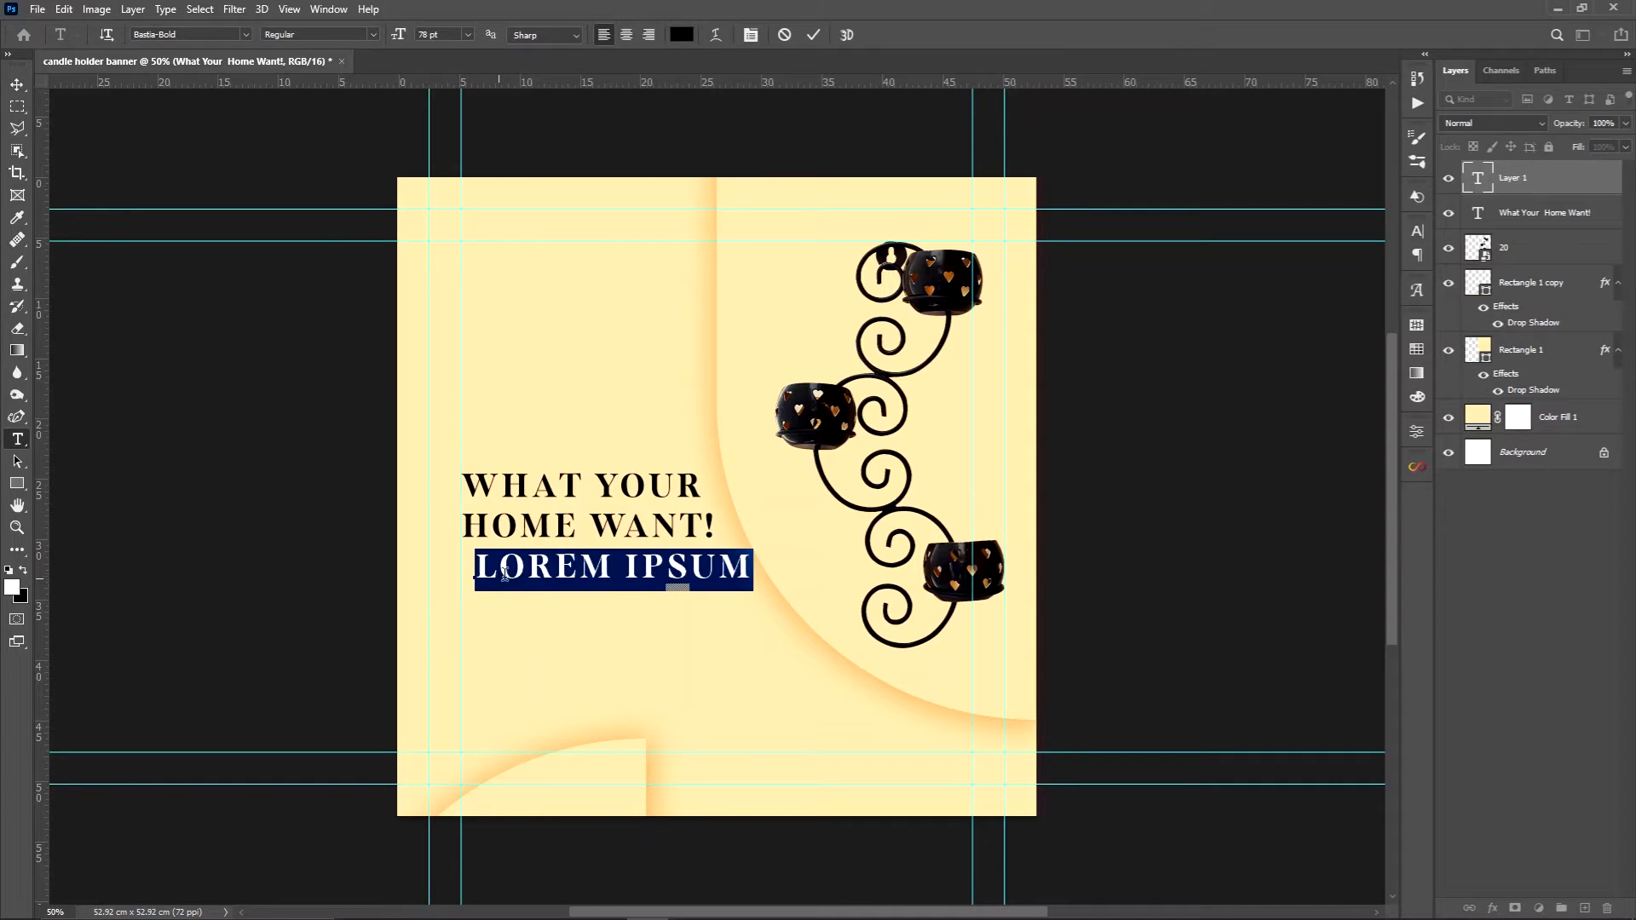
pyautogui.click(1414, 229)
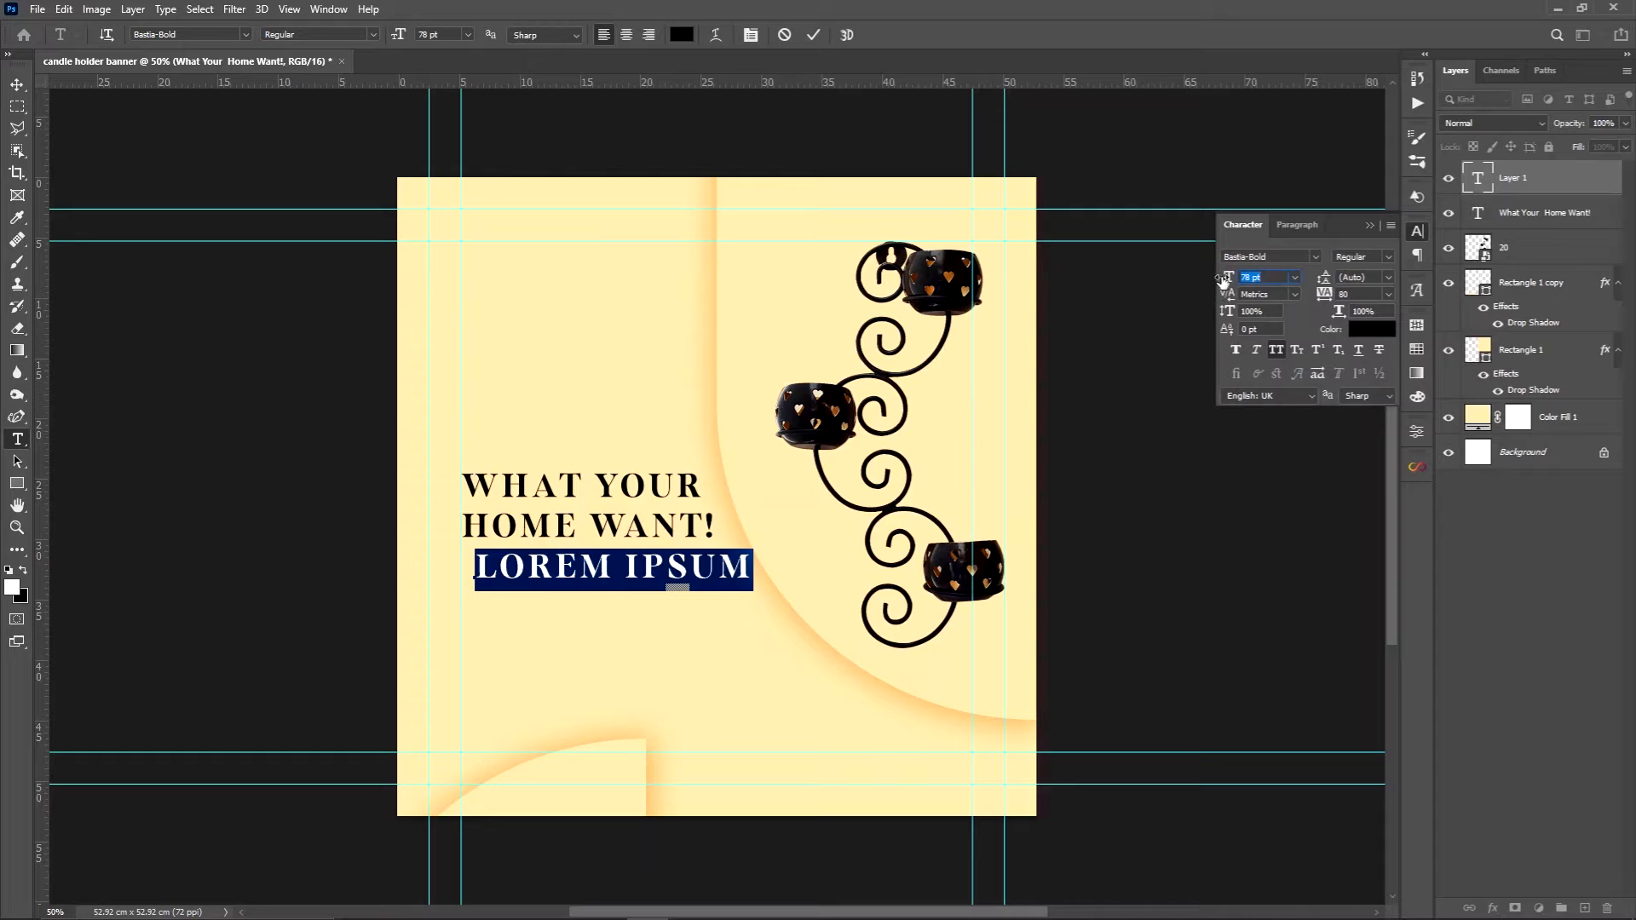
pyautogui.moveTo(1225, 279); pyautogui.dragTo(1184, 284)
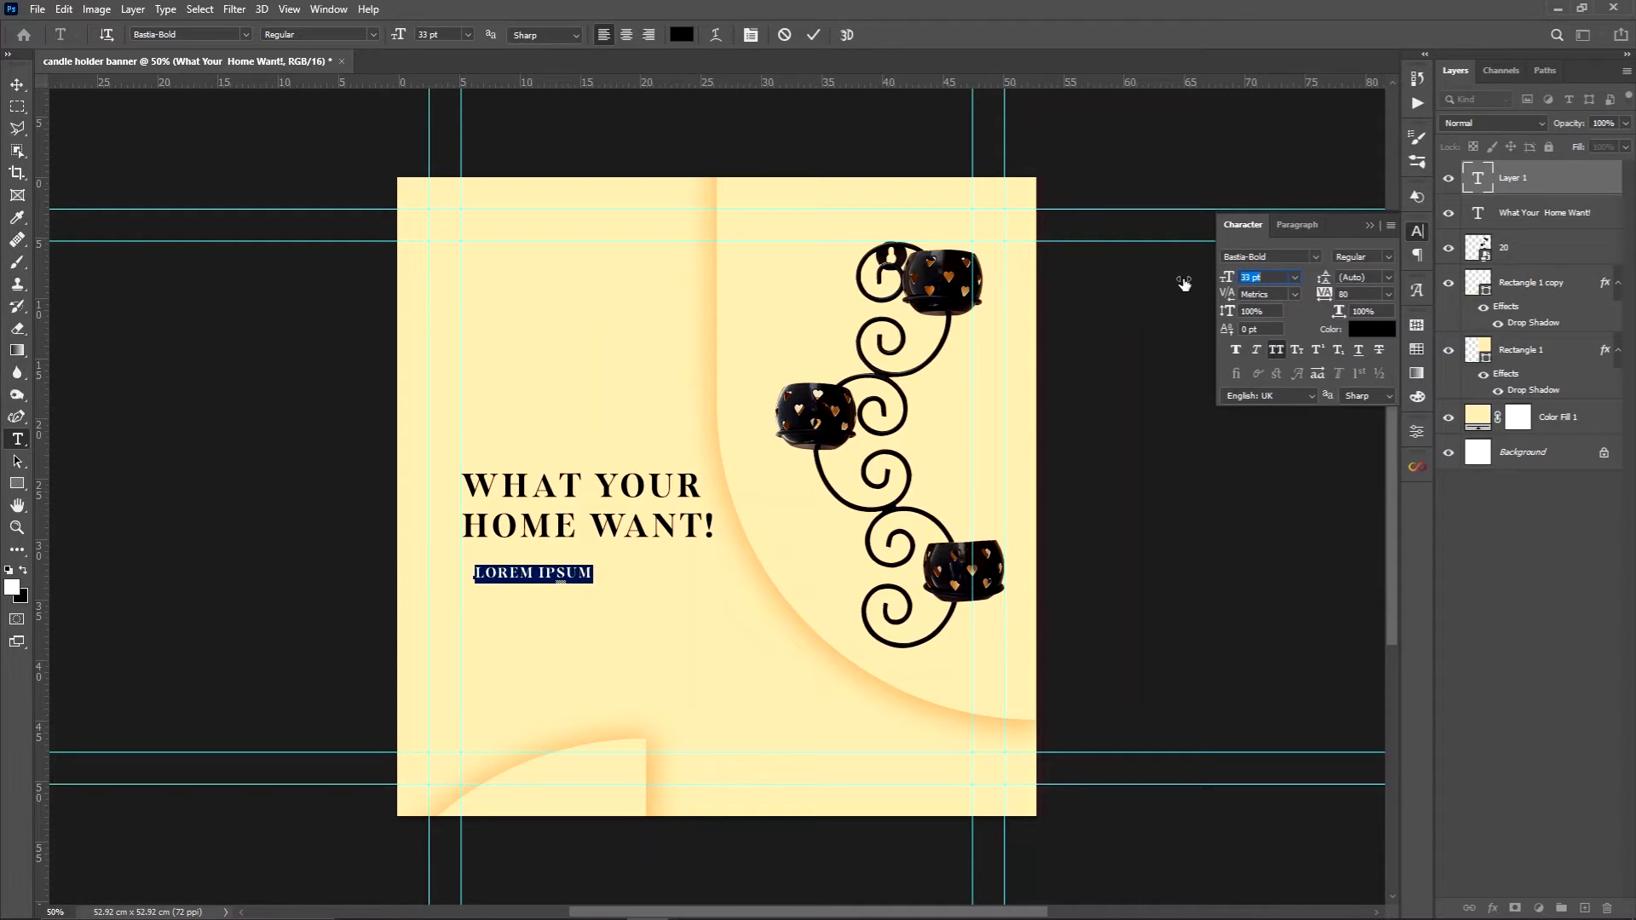
pyautogui.hotkey('ctrl', 'v')
pyautogui.press('Return')
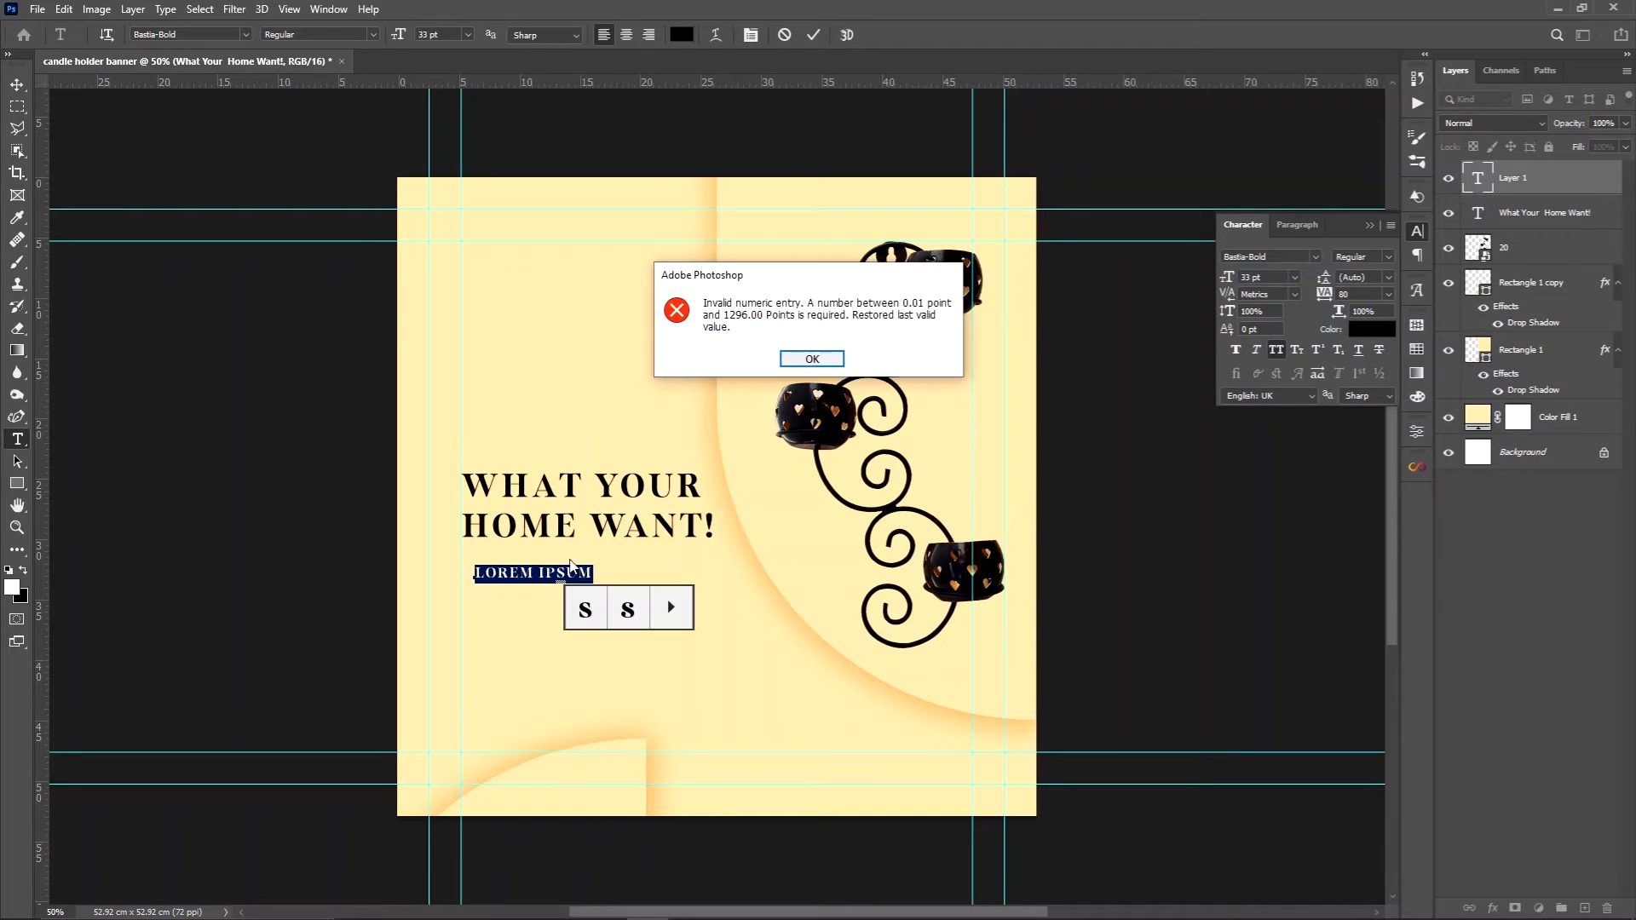
pyautogui.click(807, 358)
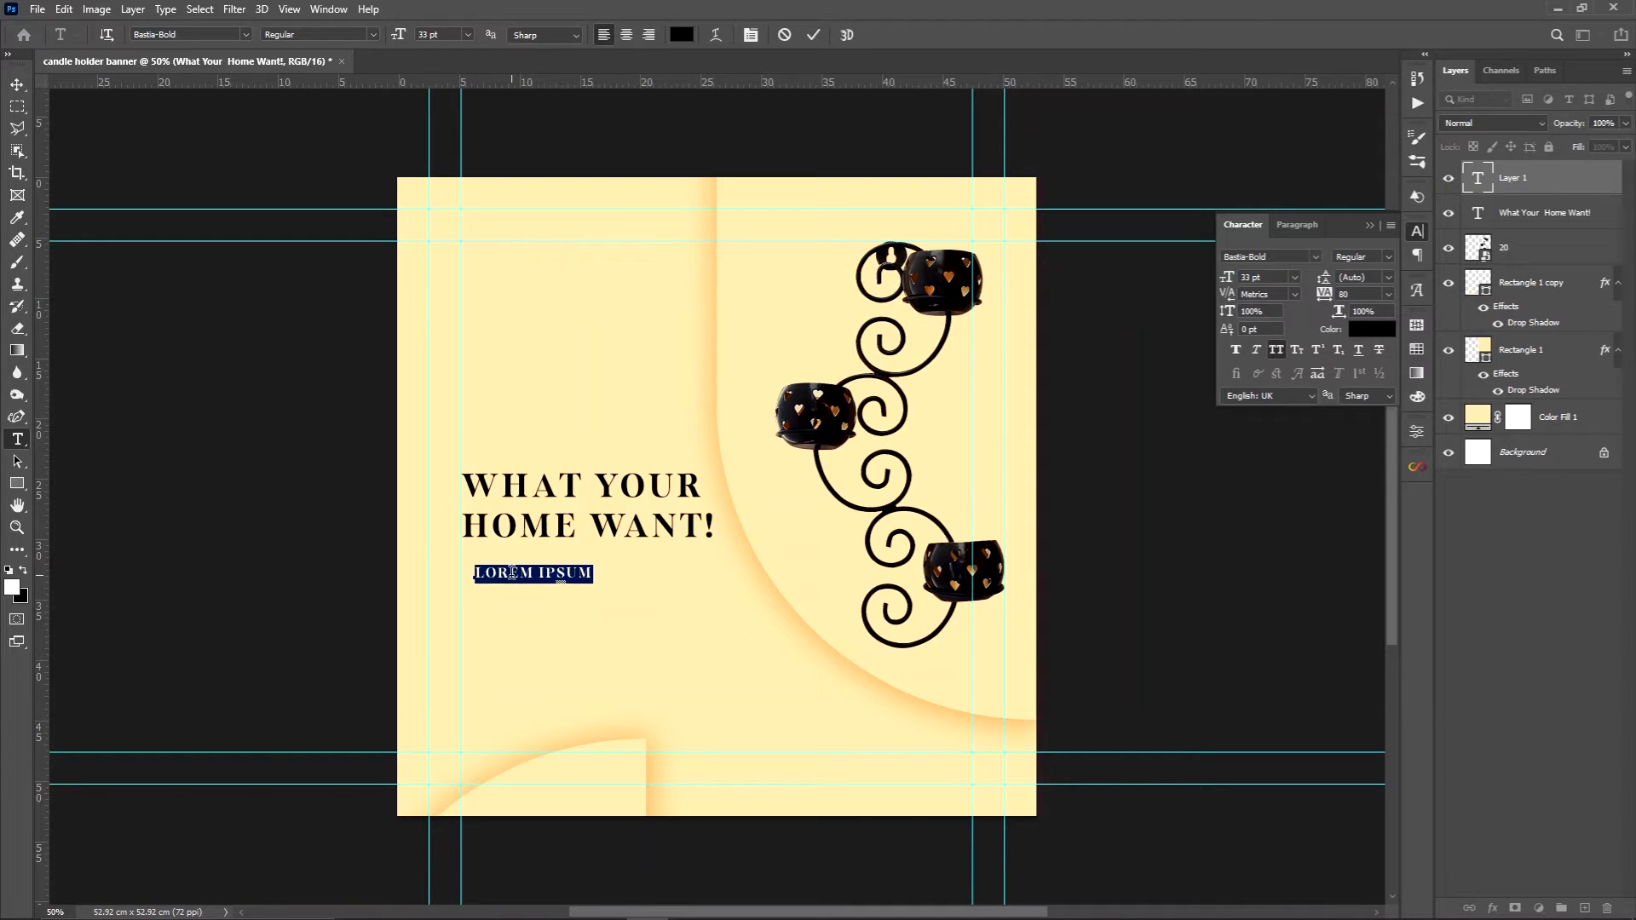
# Replace the placeholder text with the copied product description and turn off All Caps for all of it
pyautogui.hotkey('ctrl', 'v')
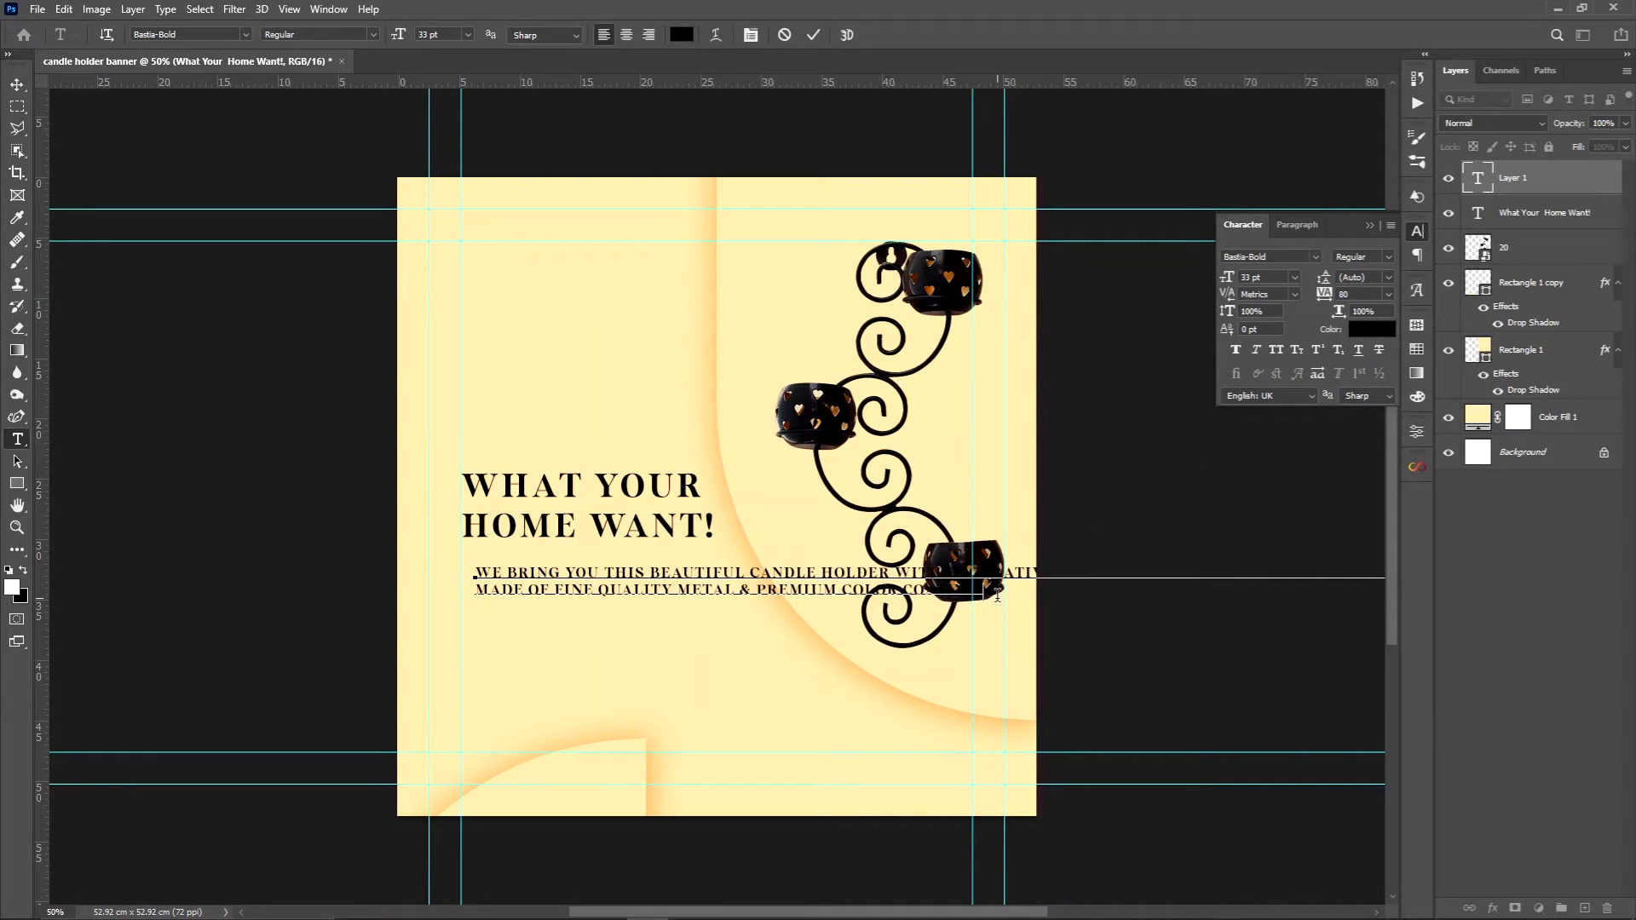
pyautogui.moveTo(997, 594); pyautogui.dragTo(475, 570)
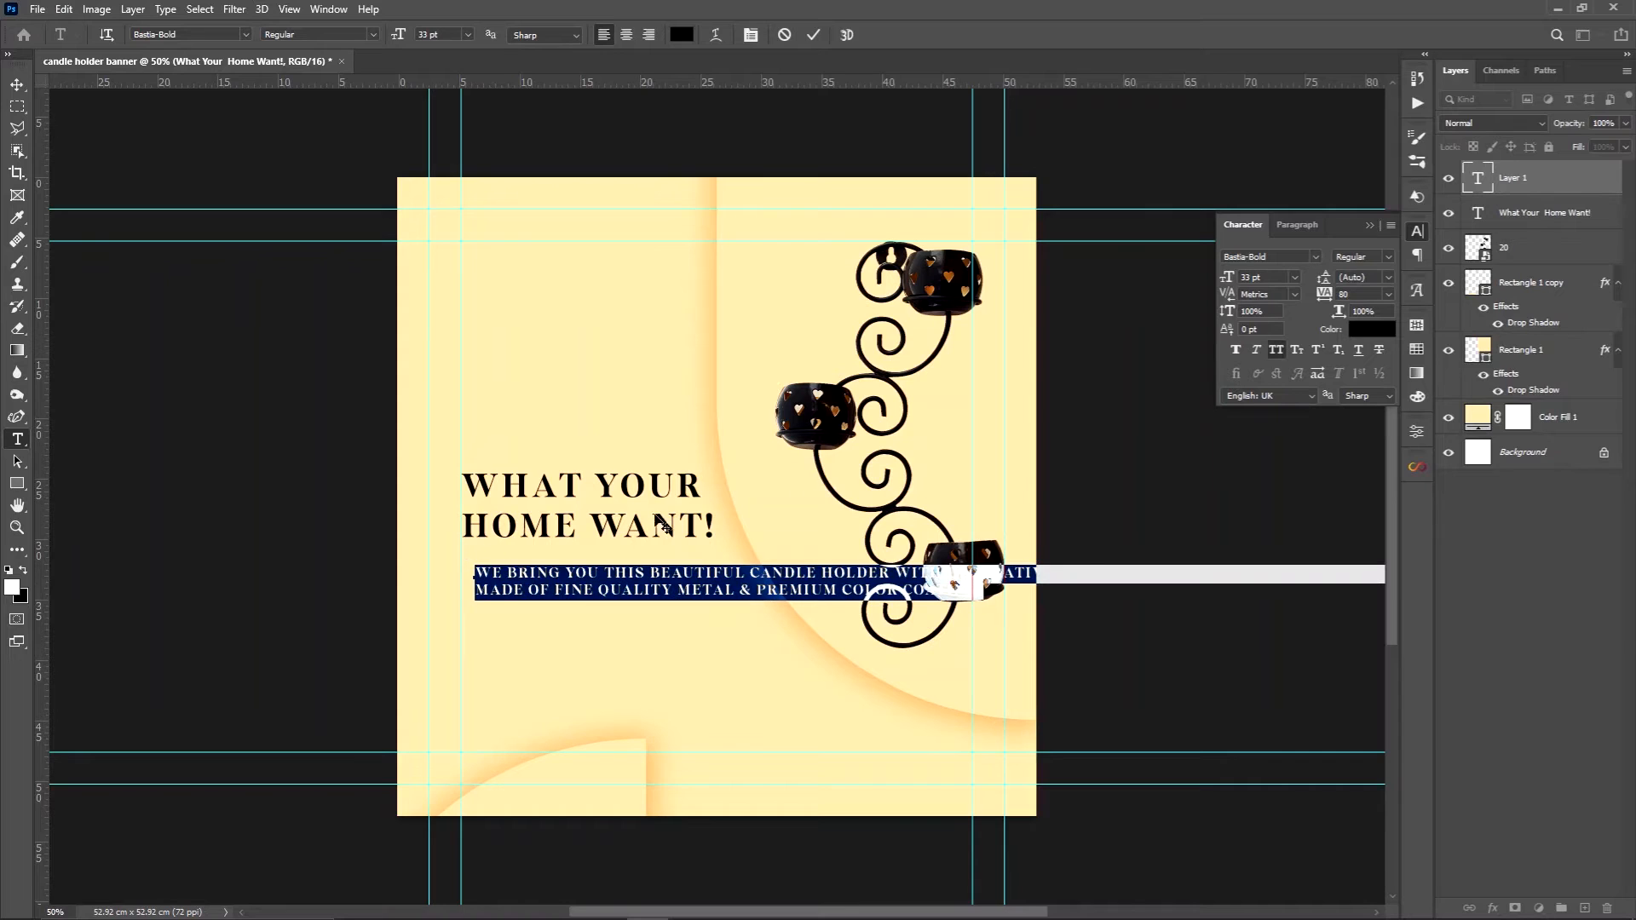
pyautogui.click(1279, 351)
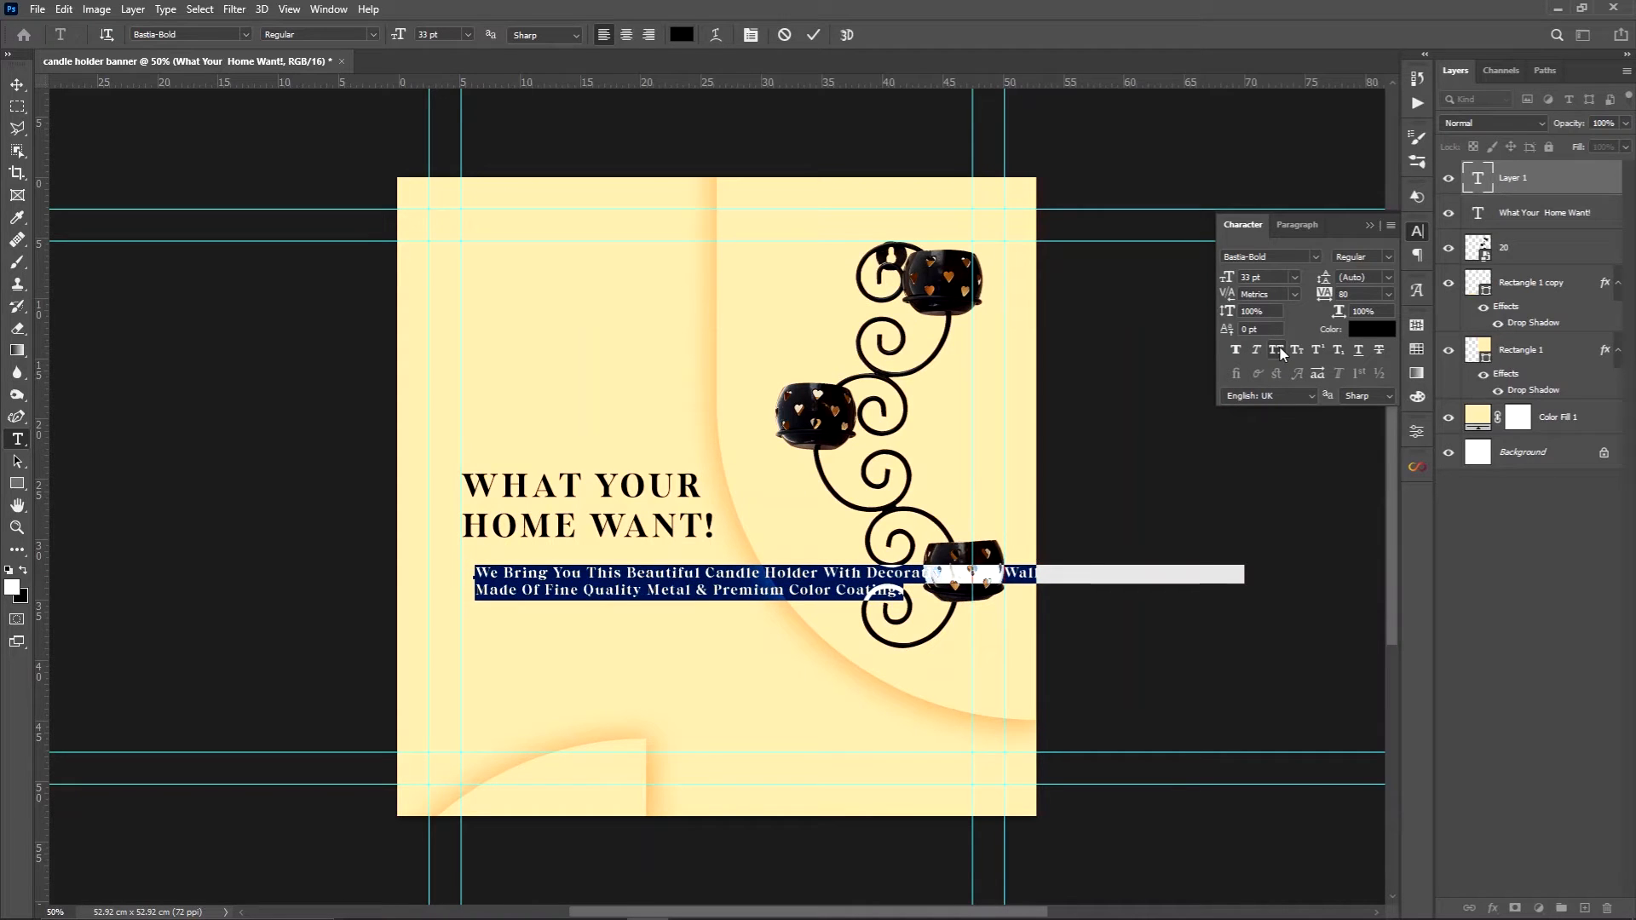
# Set the description in Brandon Grotesque Regular from the unrestricted font classes and align its left edge with the inner left guide
pyautogui.click(1316, 257)
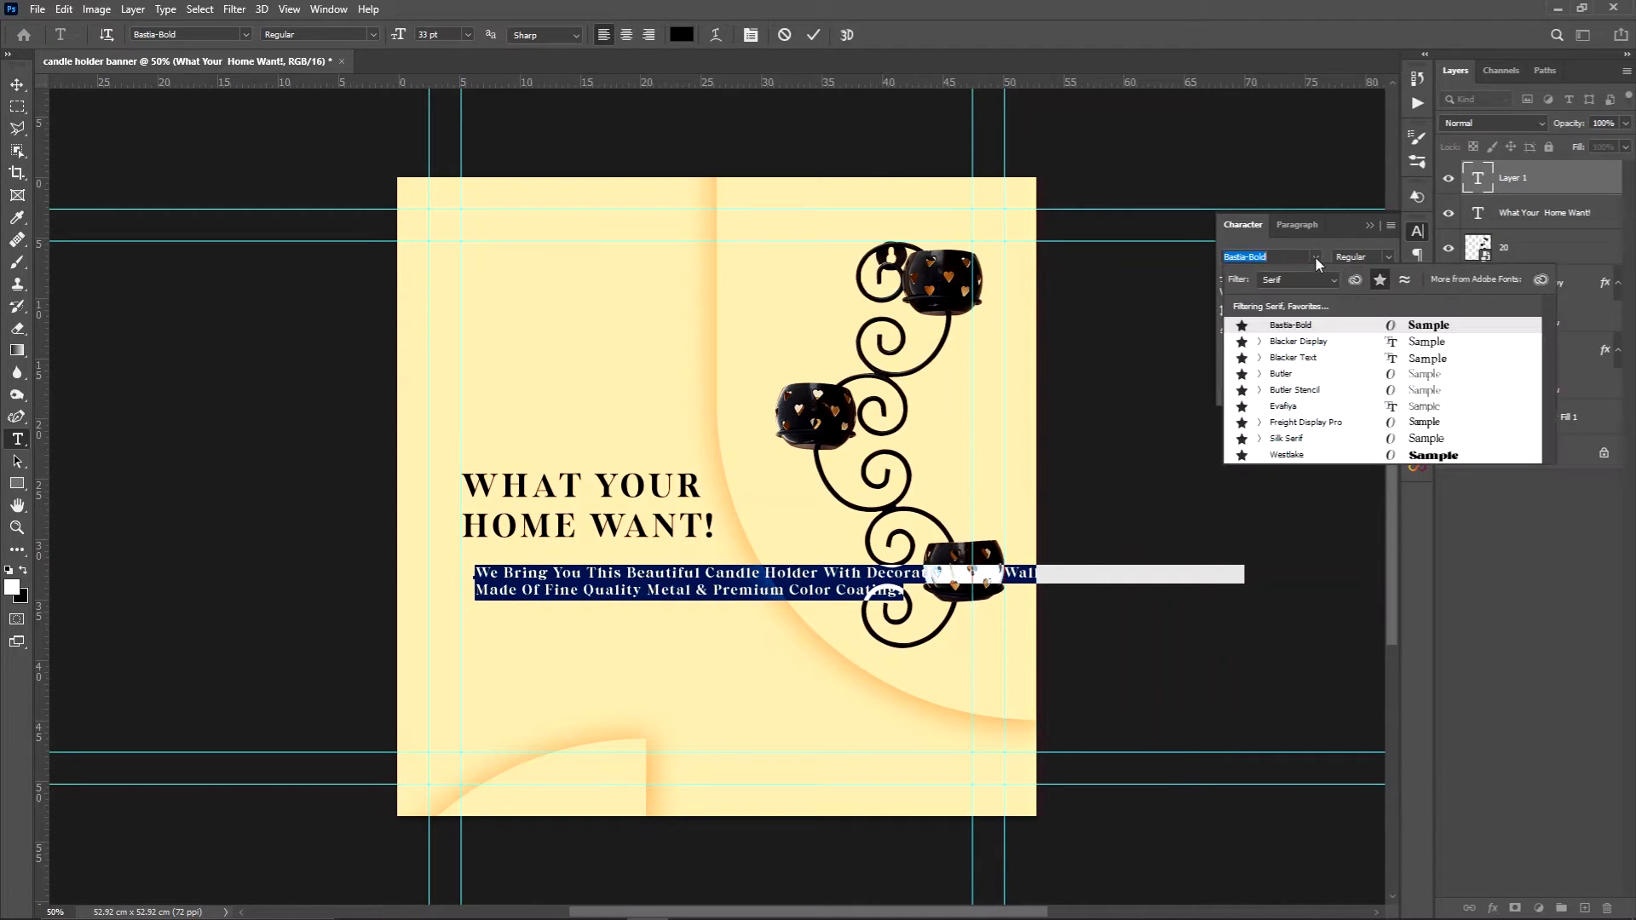
pyautogui.click(1301, 281)
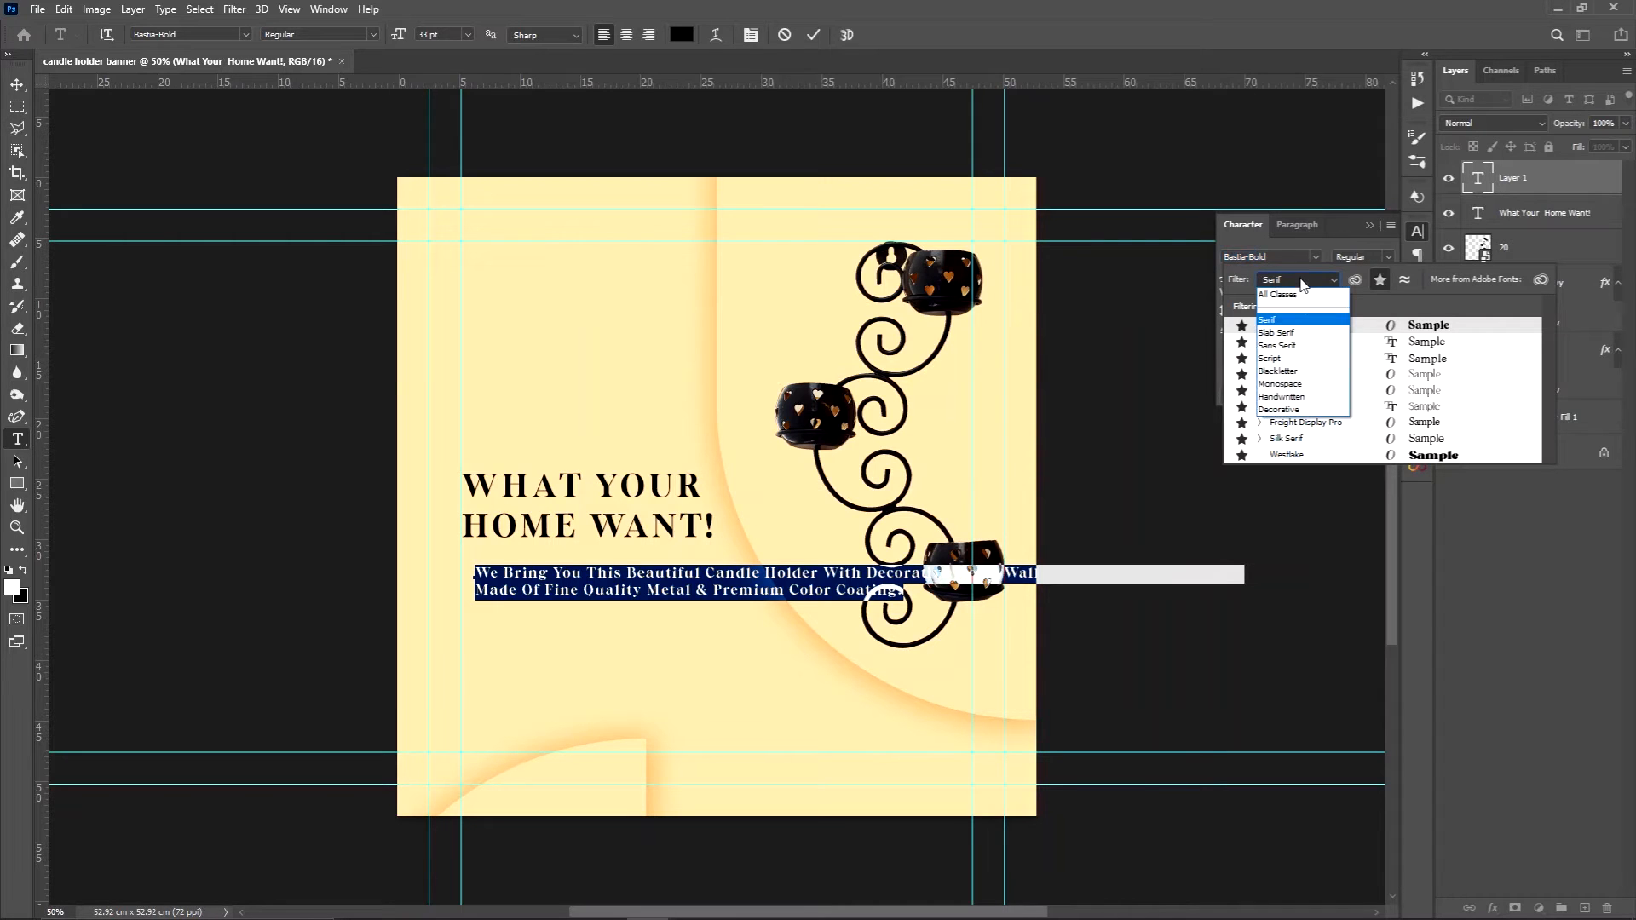
pyautogui.click(1278, 294)
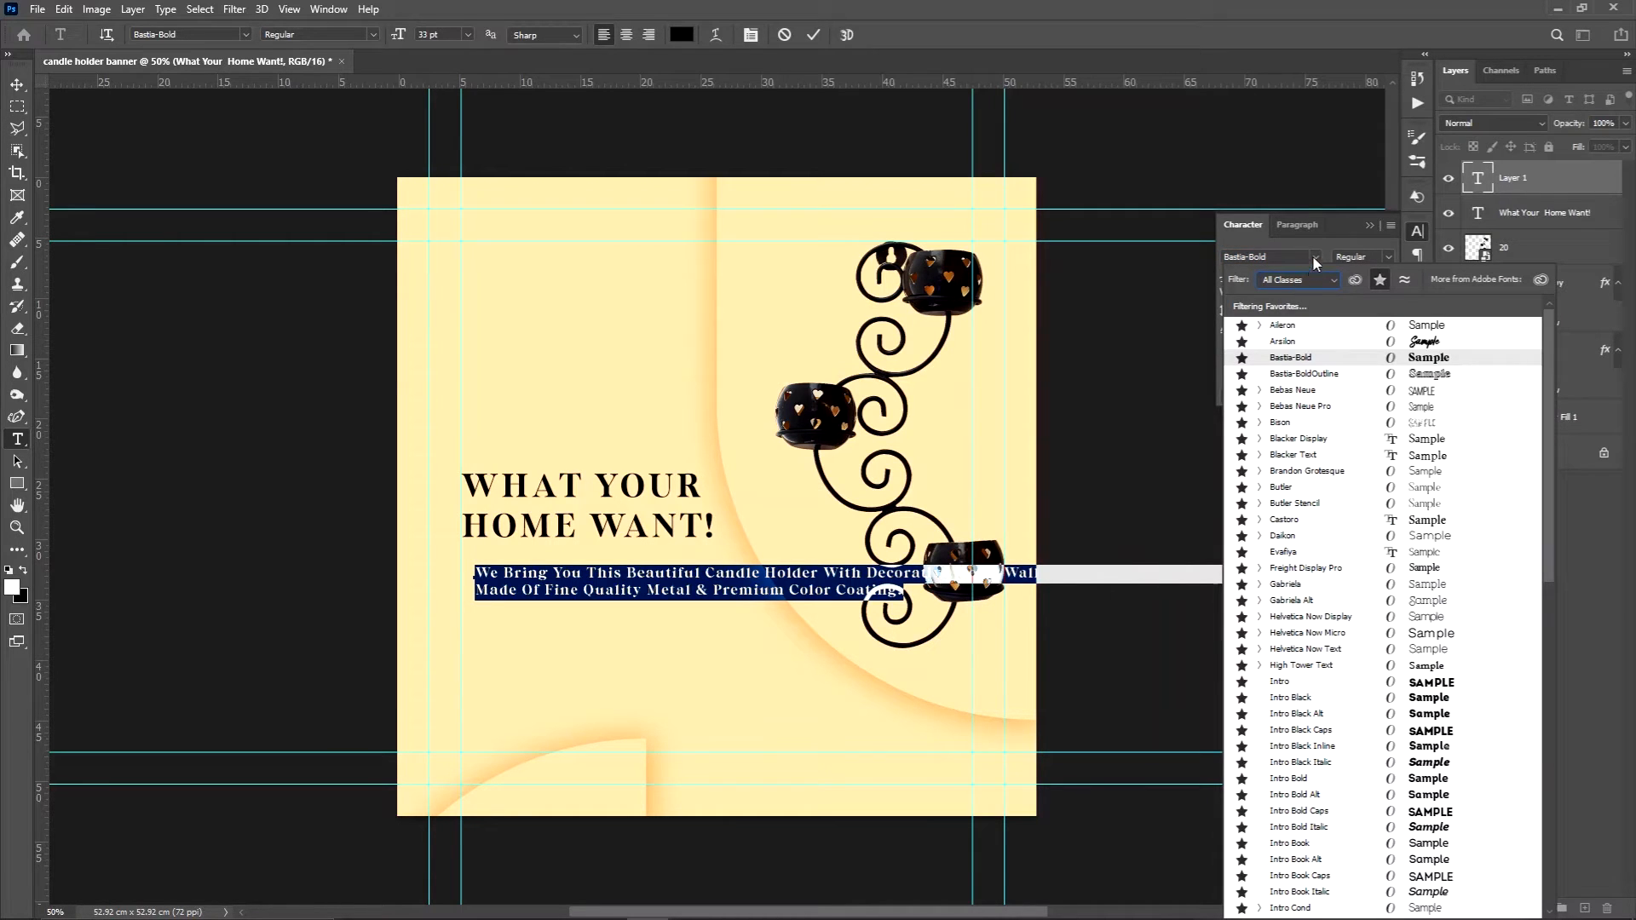
pyautogui.click(1379, 279)
pyautogui.click(1310, 328)
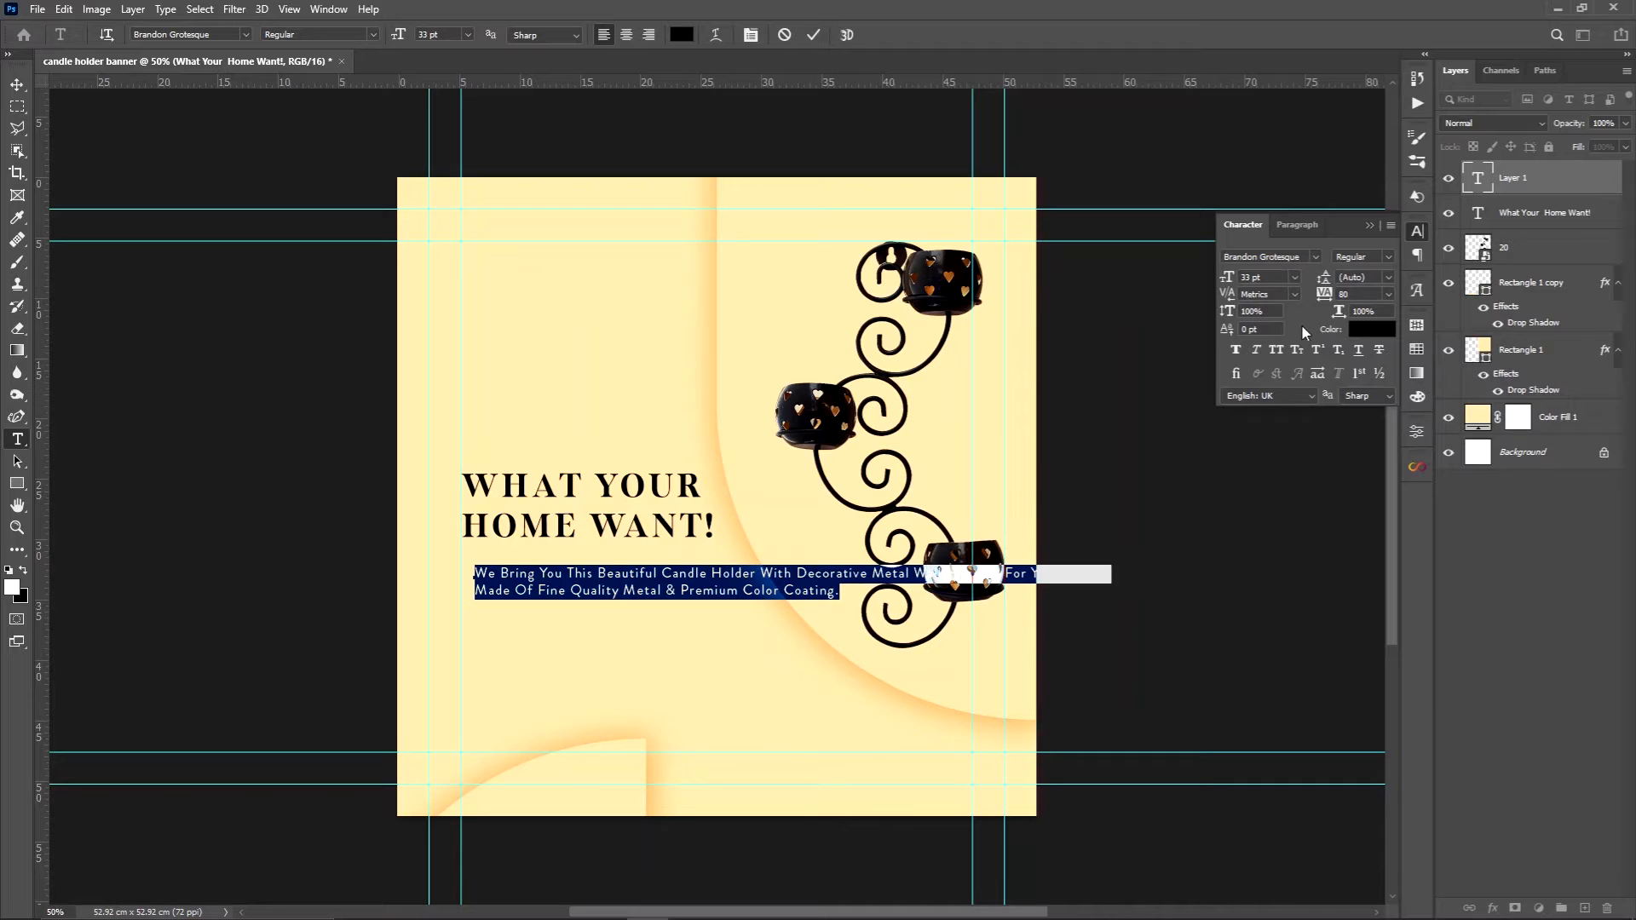
pyautogui.click(18, 85)
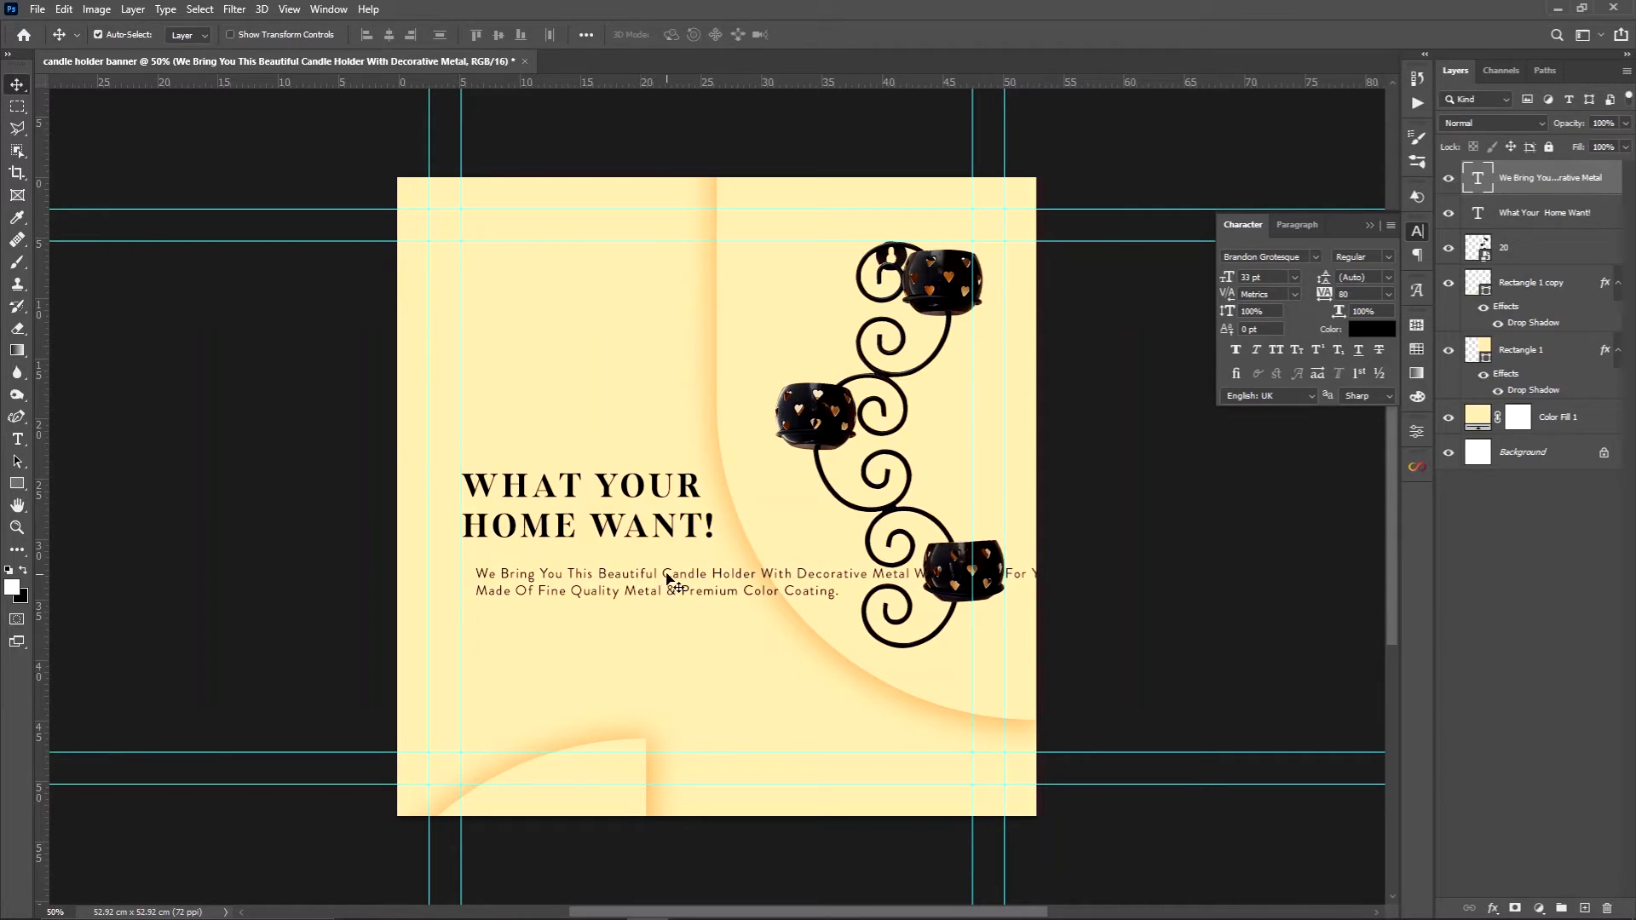
pyautogui.moveTo(672, 578); pyautogui.dragTo(661, 580)
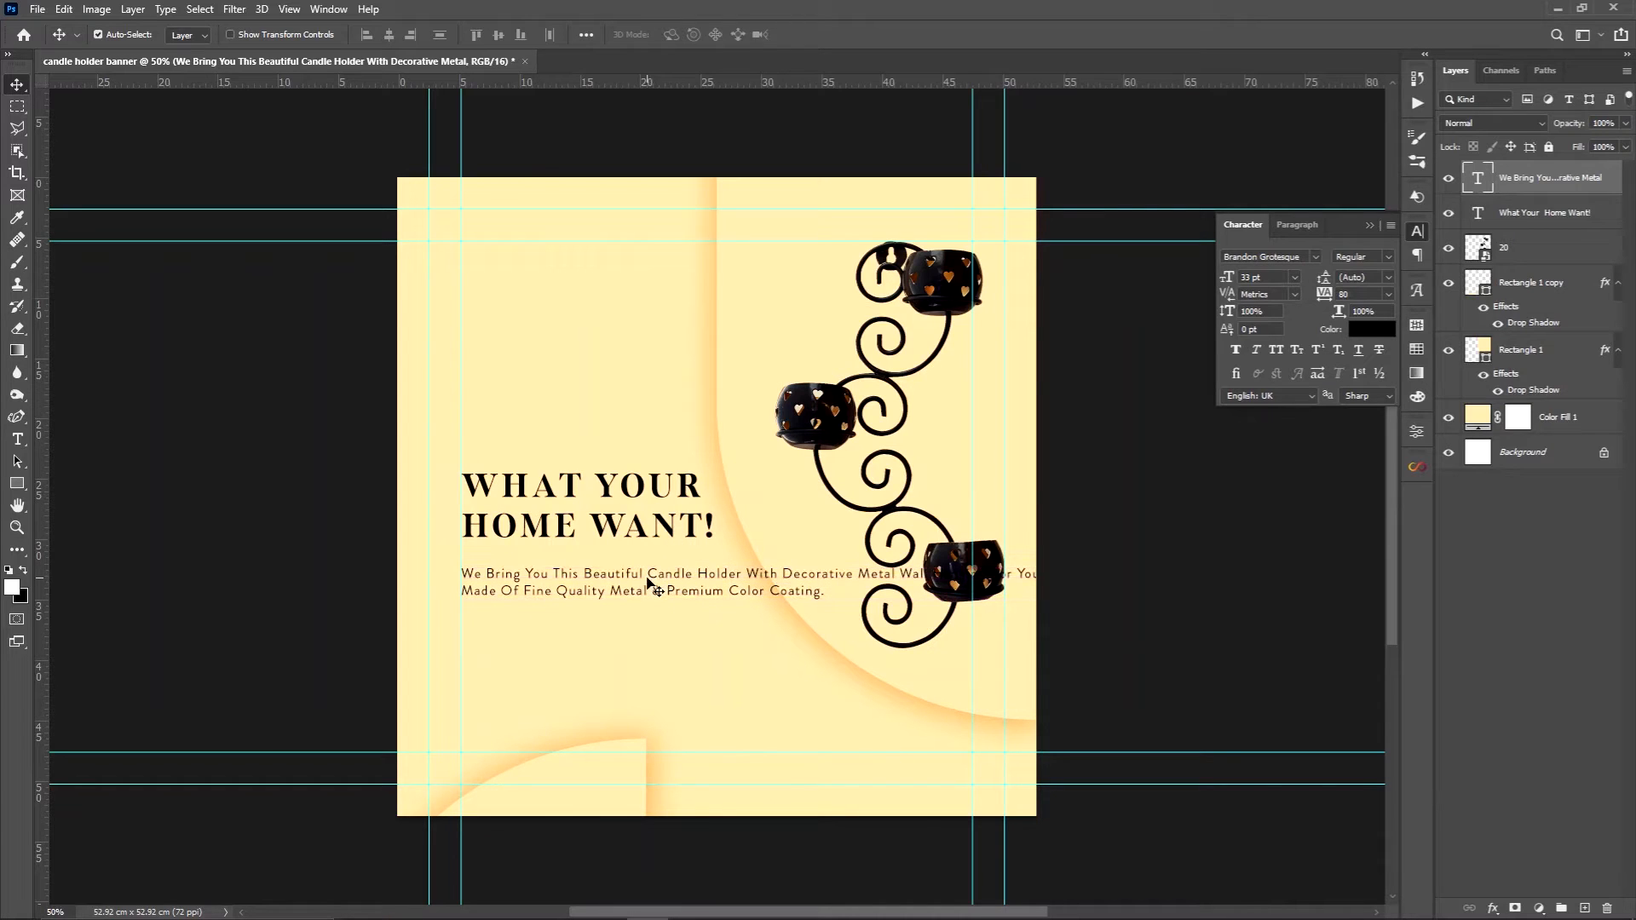
# Break the description into four lines, starting new lines before "Candle Holder" and "Wall Hanging", and commit the text
pyautogui.doubleClick(739, 581)
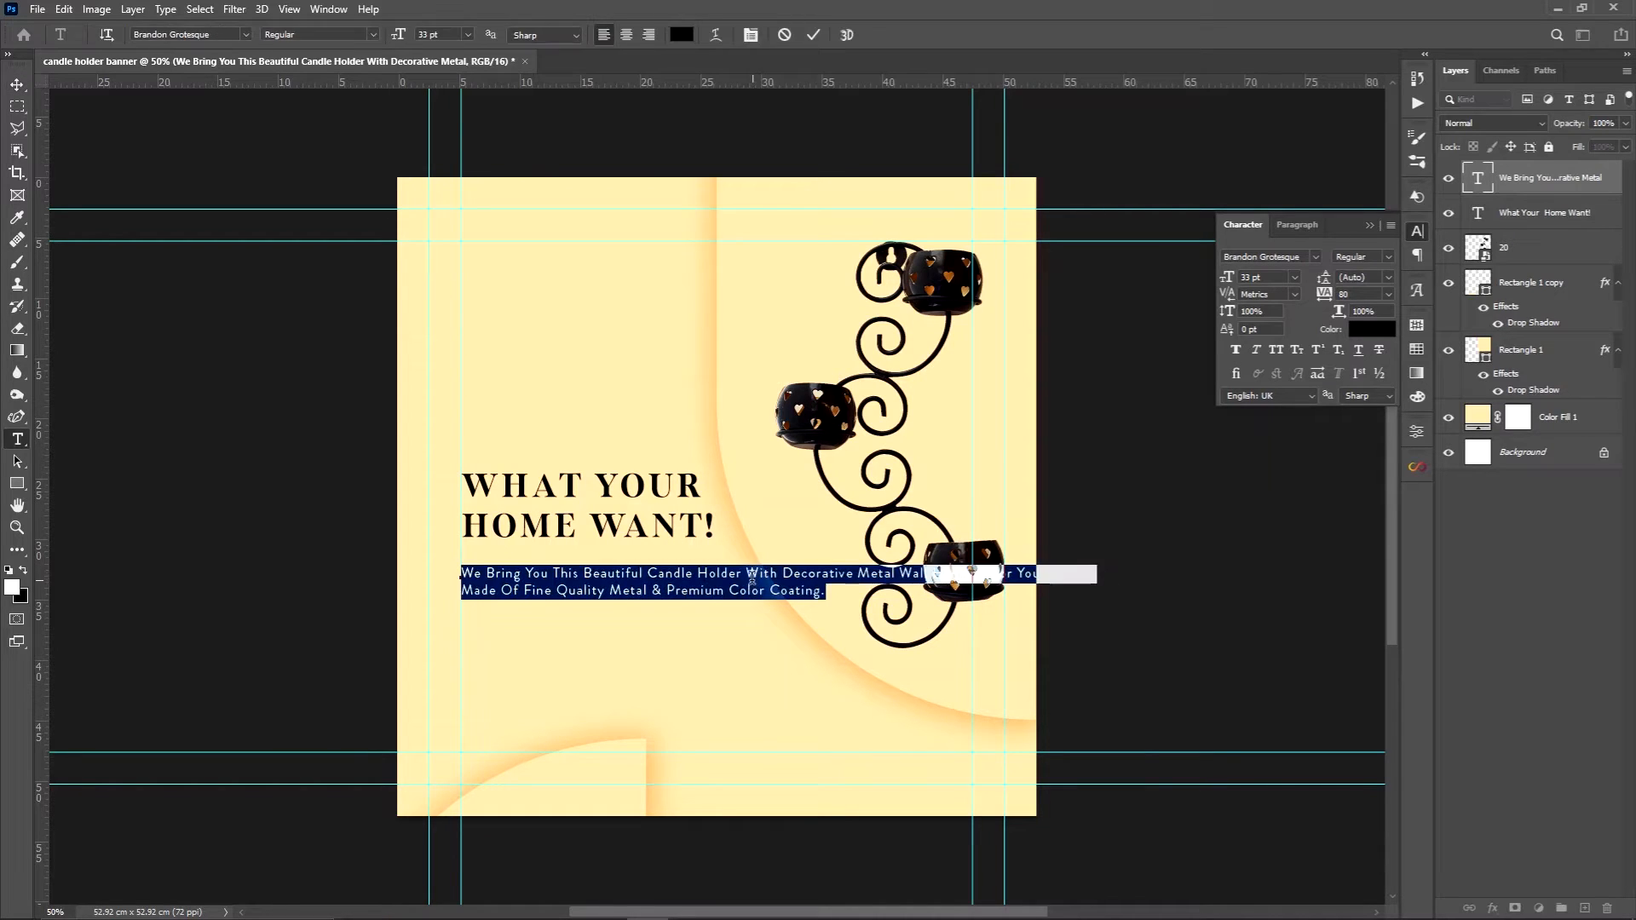
pyautogui.click(748, 576)
pyautogui.press('Return')
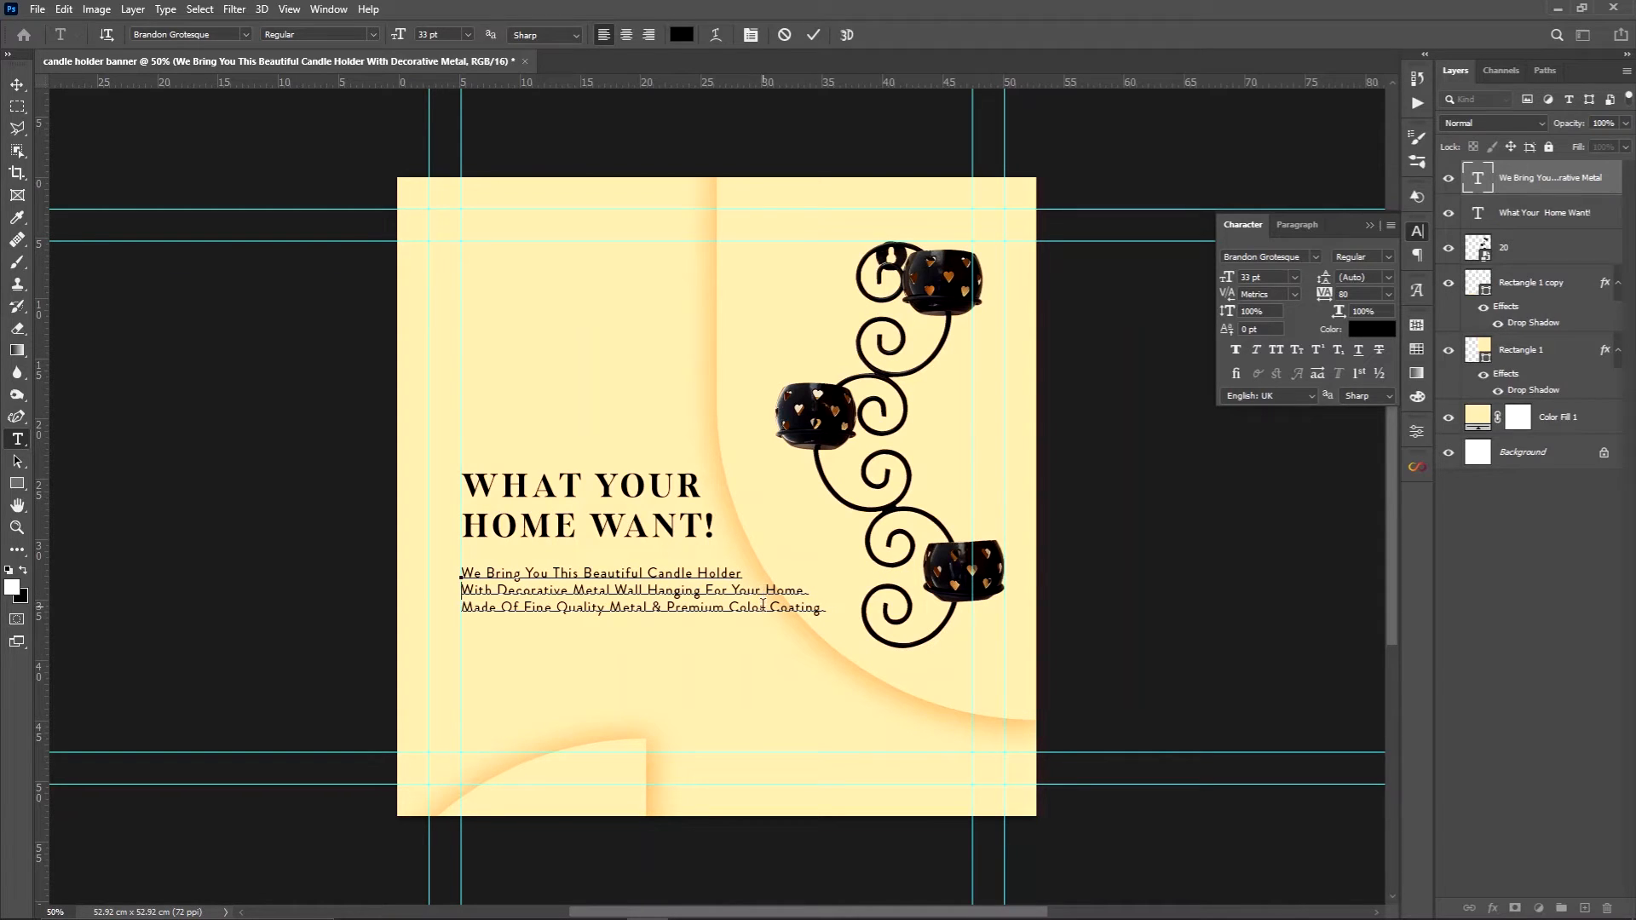
pyautogui.click(650, 577)
pyautogui.press('Return')
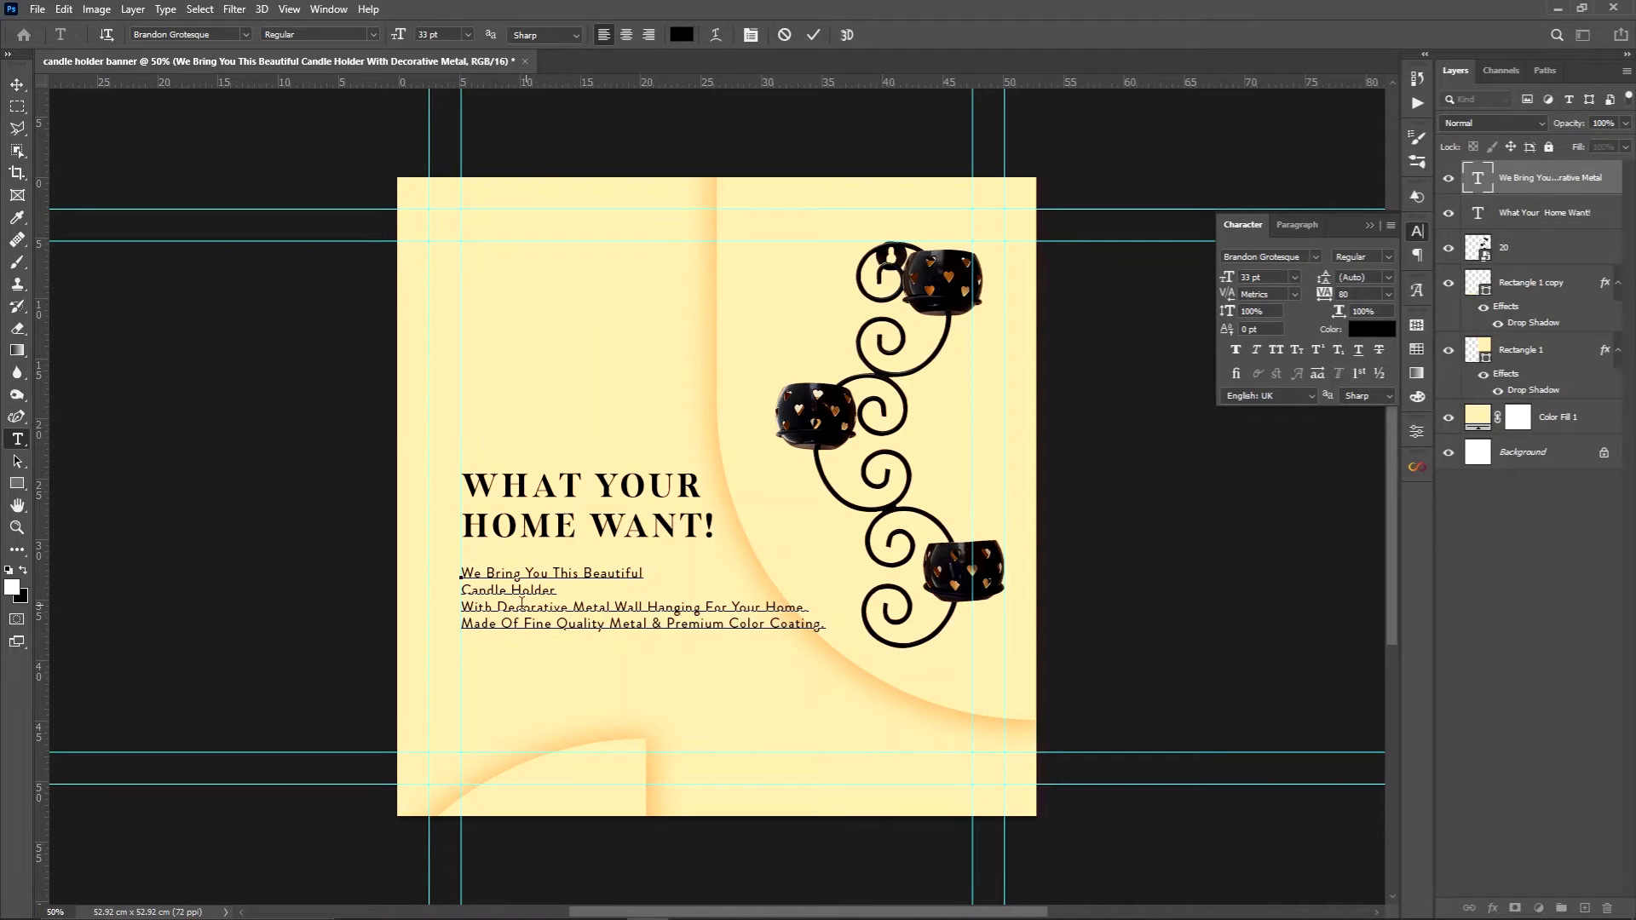
pyautogui.click(466, 608)
pyautogui.press('BackSpace')
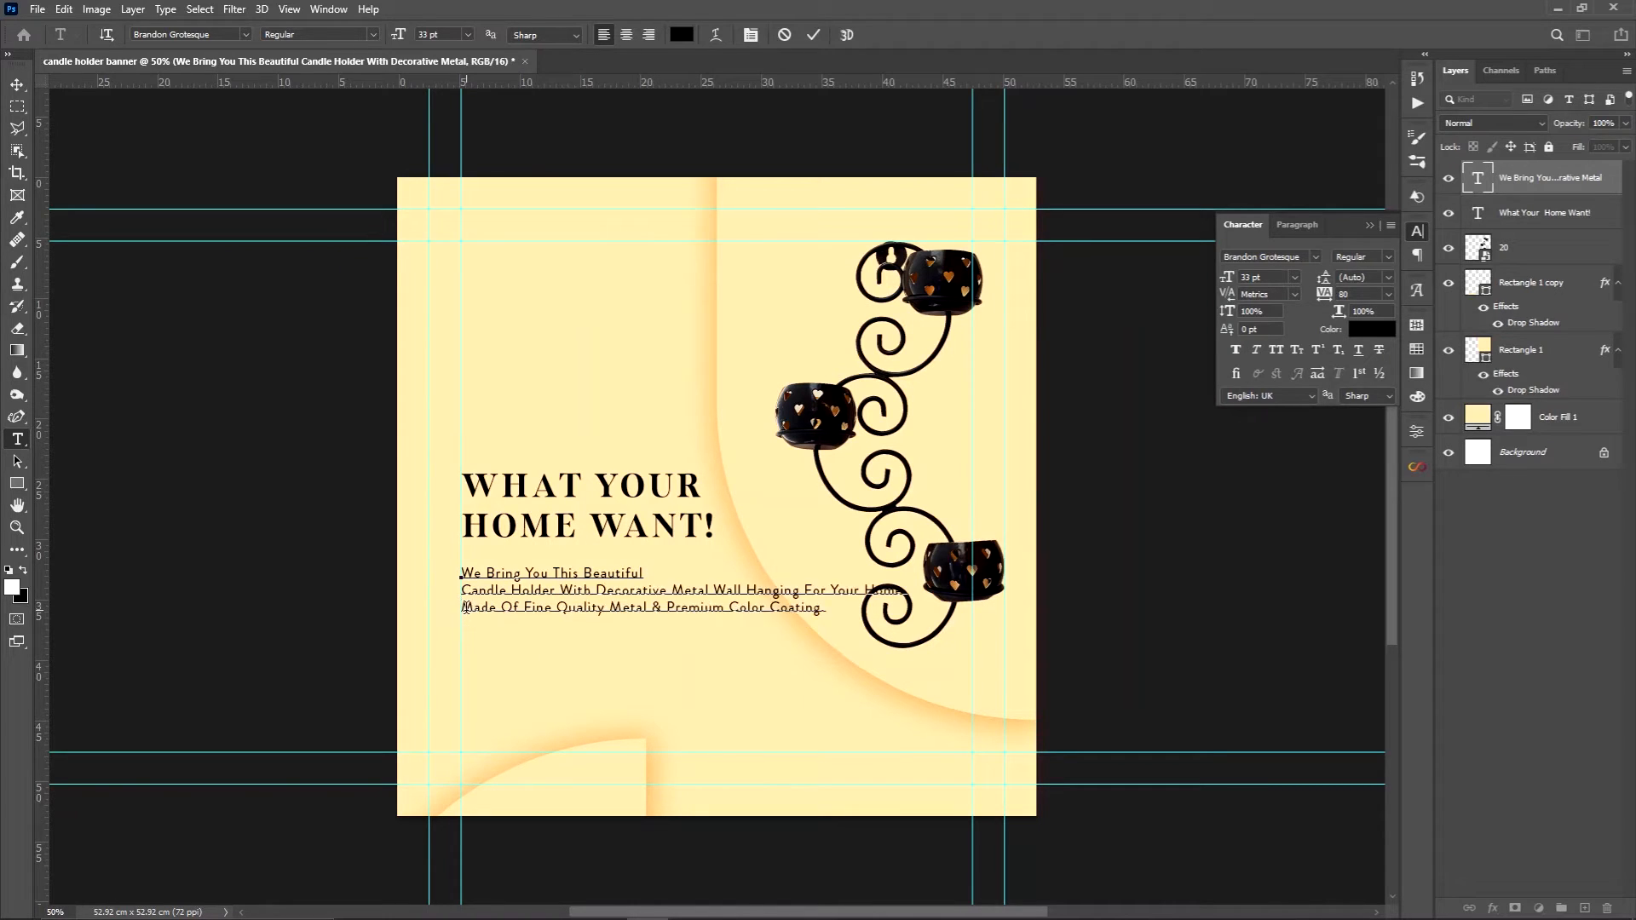
pyautogui.click(714, 591)
pyautogui.press('Return')
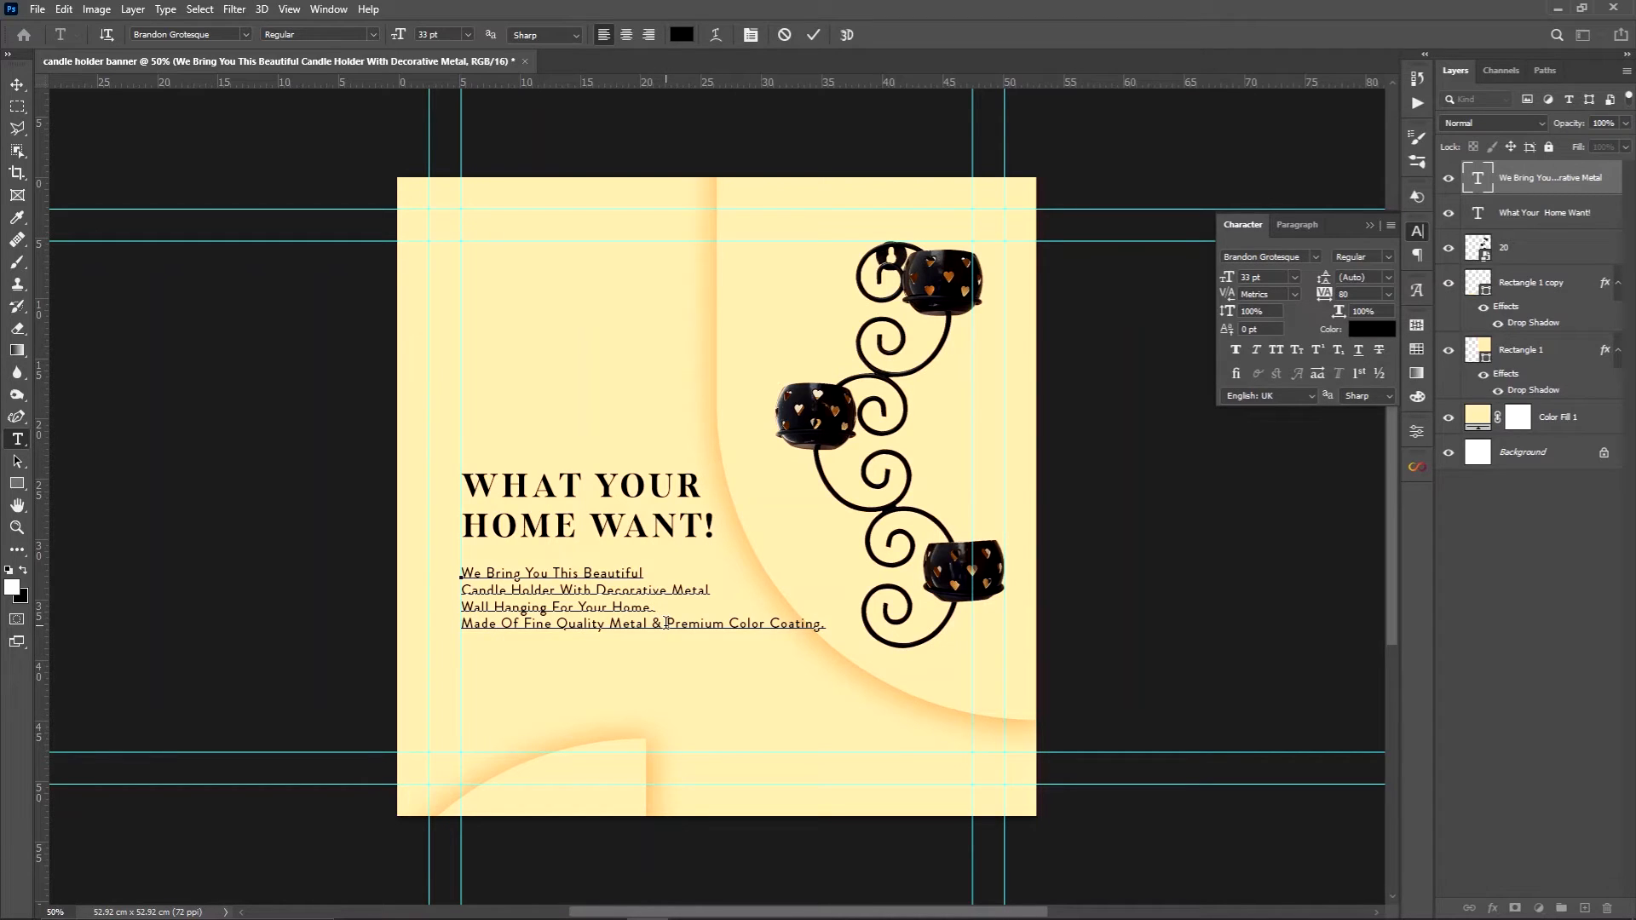
pyautogui.click(17, 84)
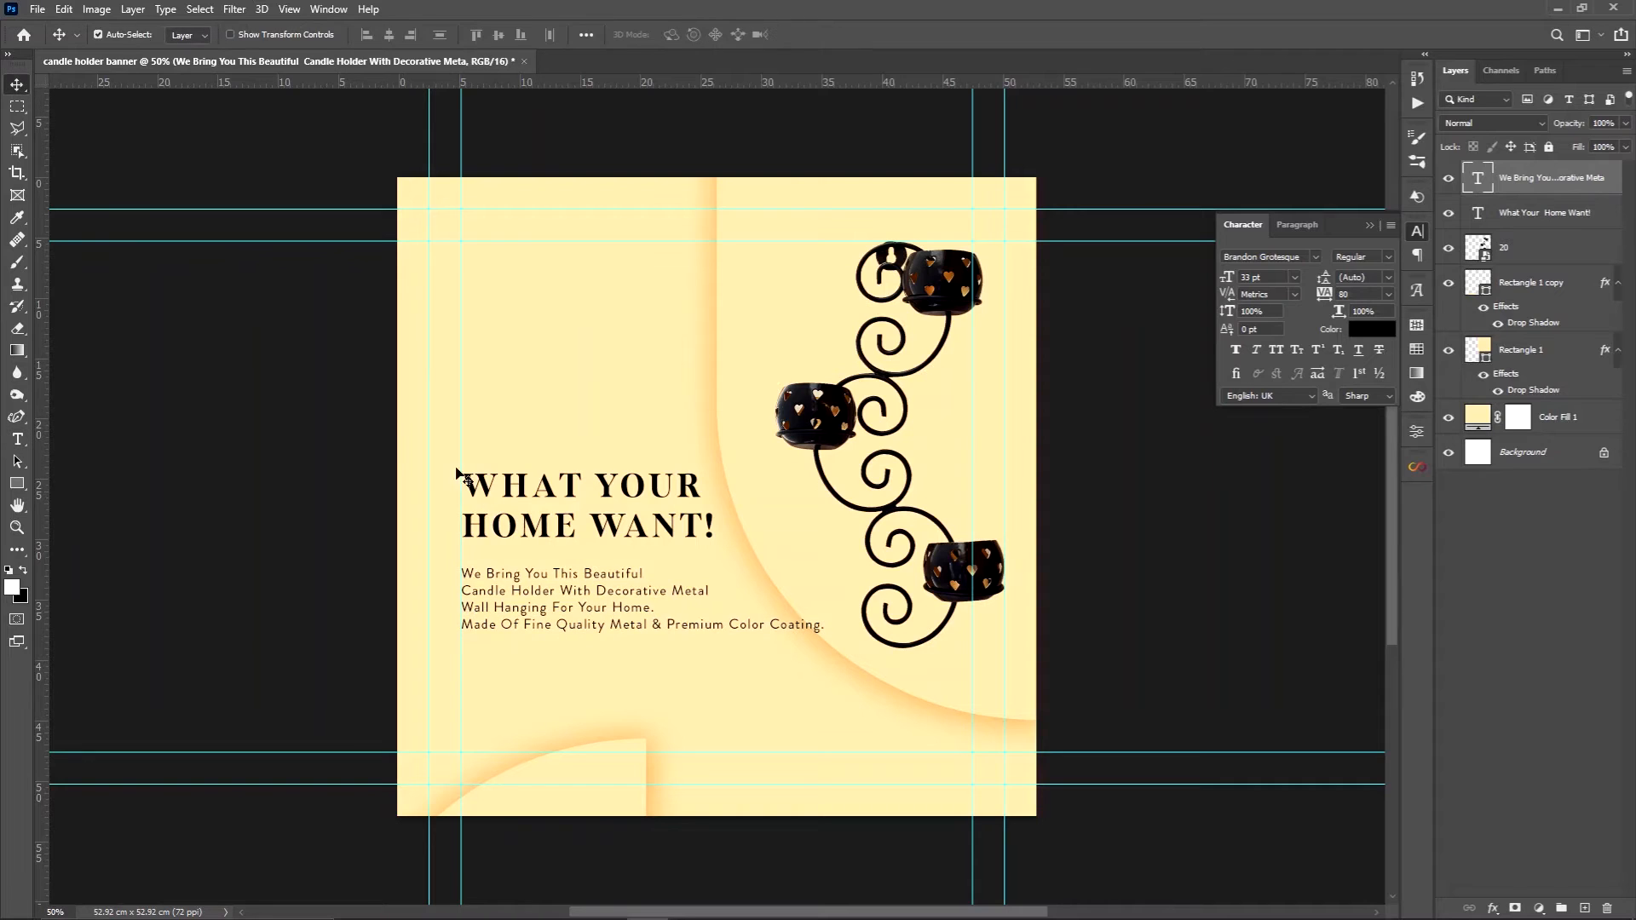
# Reduce the description's font size to 29 pt and position it close beneath the headline along the inner left guide
pyautogui.moveTo(558, 588); pyautogui.dragTo(558, 622)
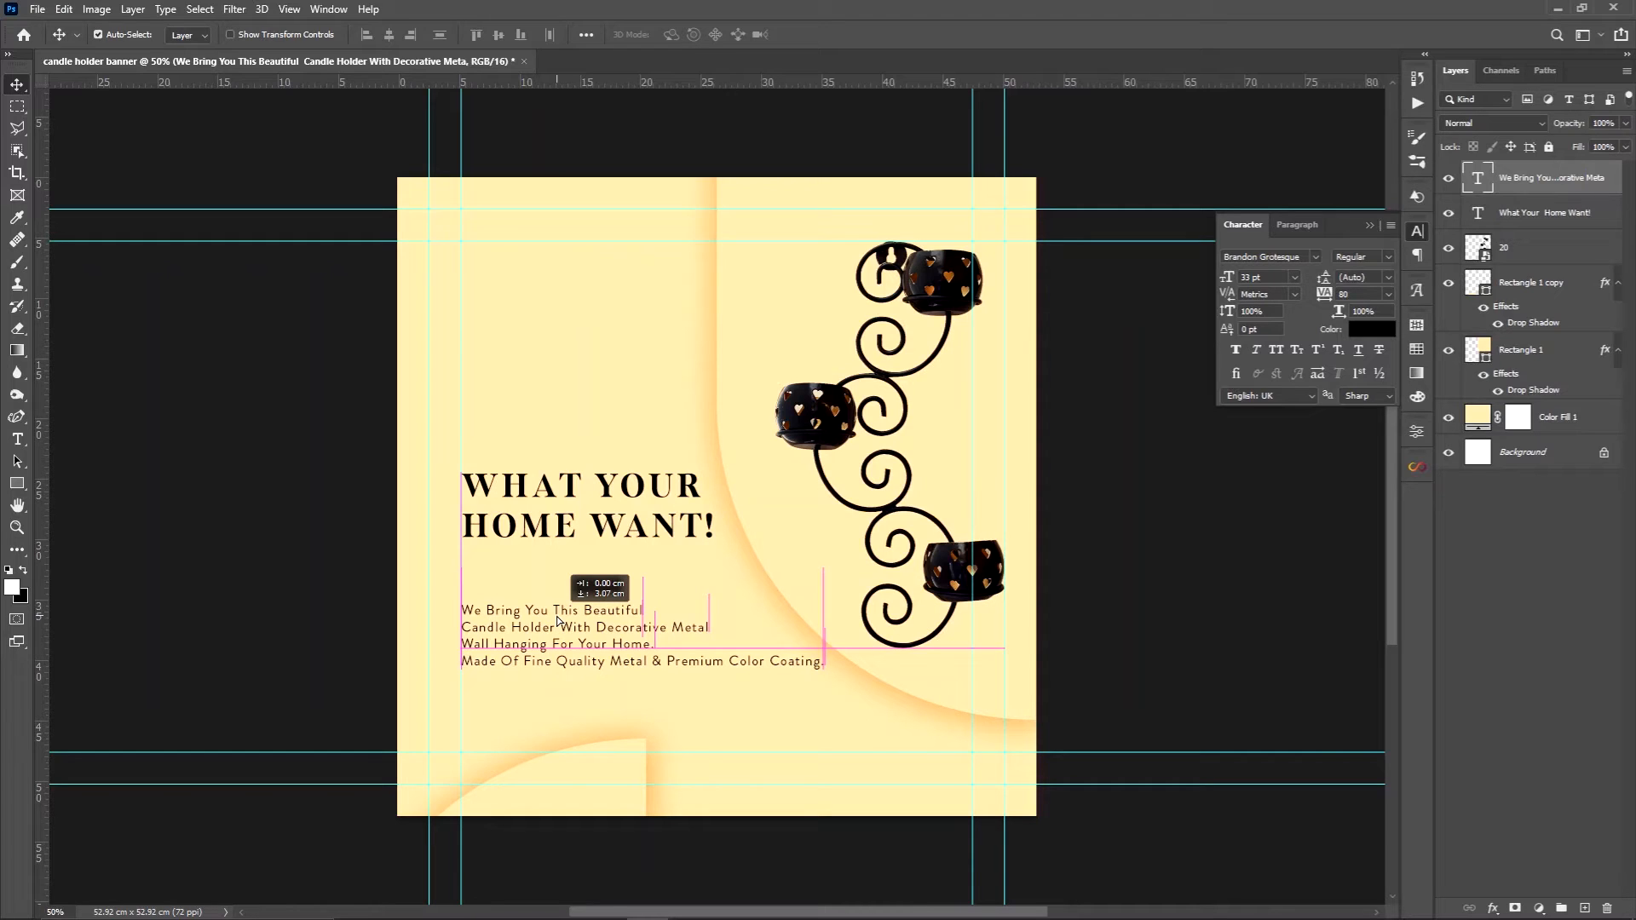
pyautogui.moveTo(558, 621); pyautogui.dragTo(559, 611)
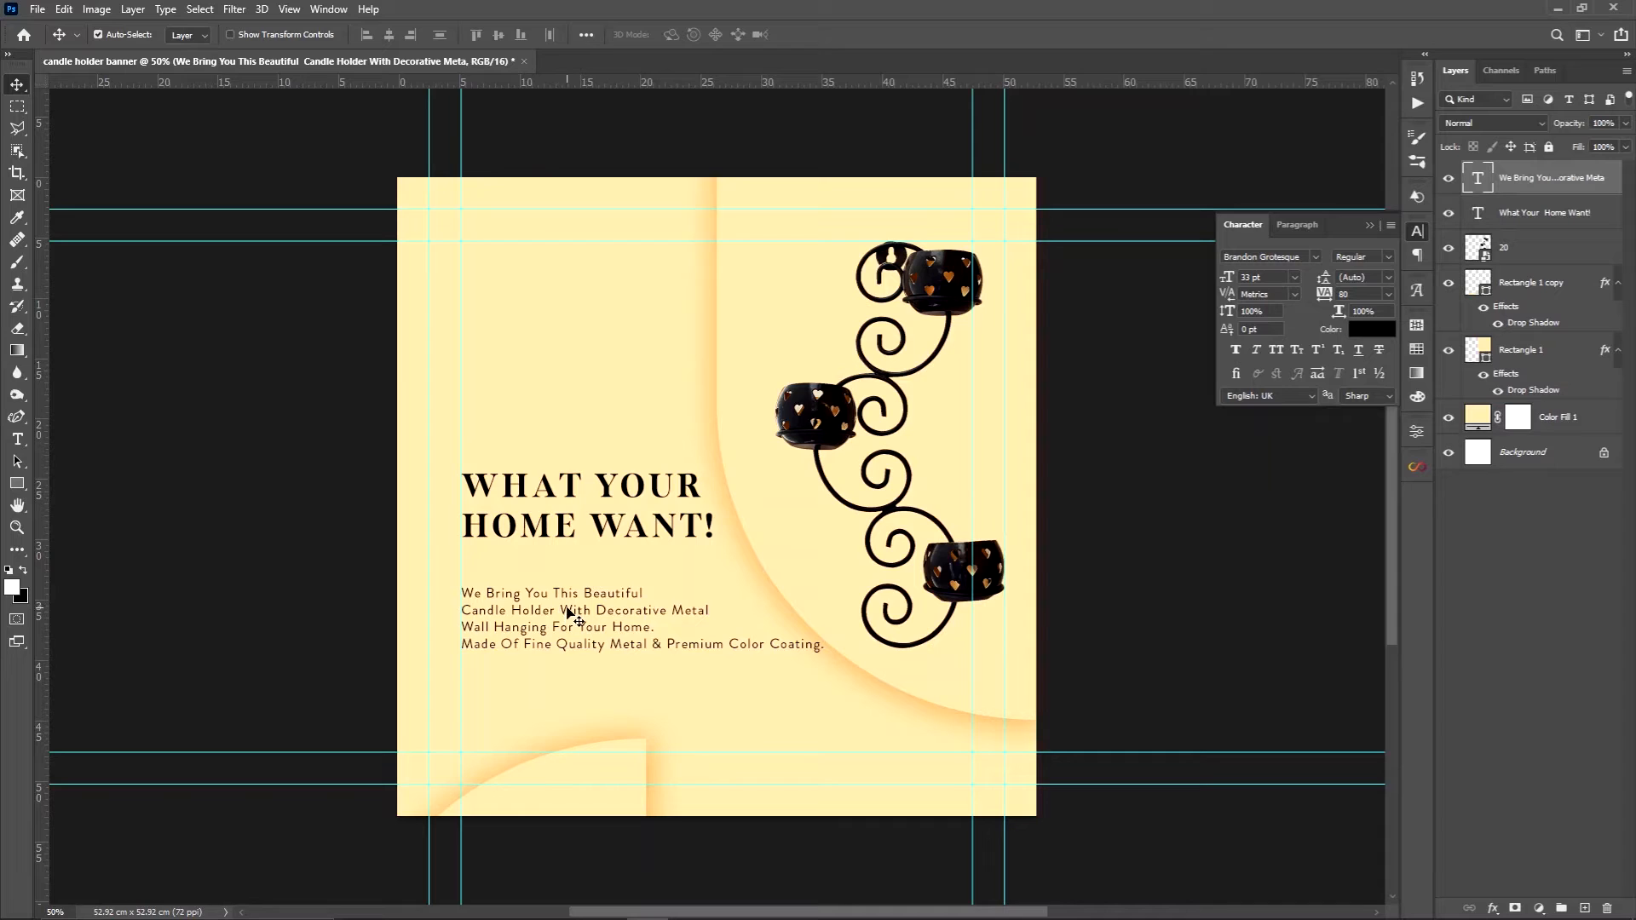
pyautogui.doubleClick(567, 610)
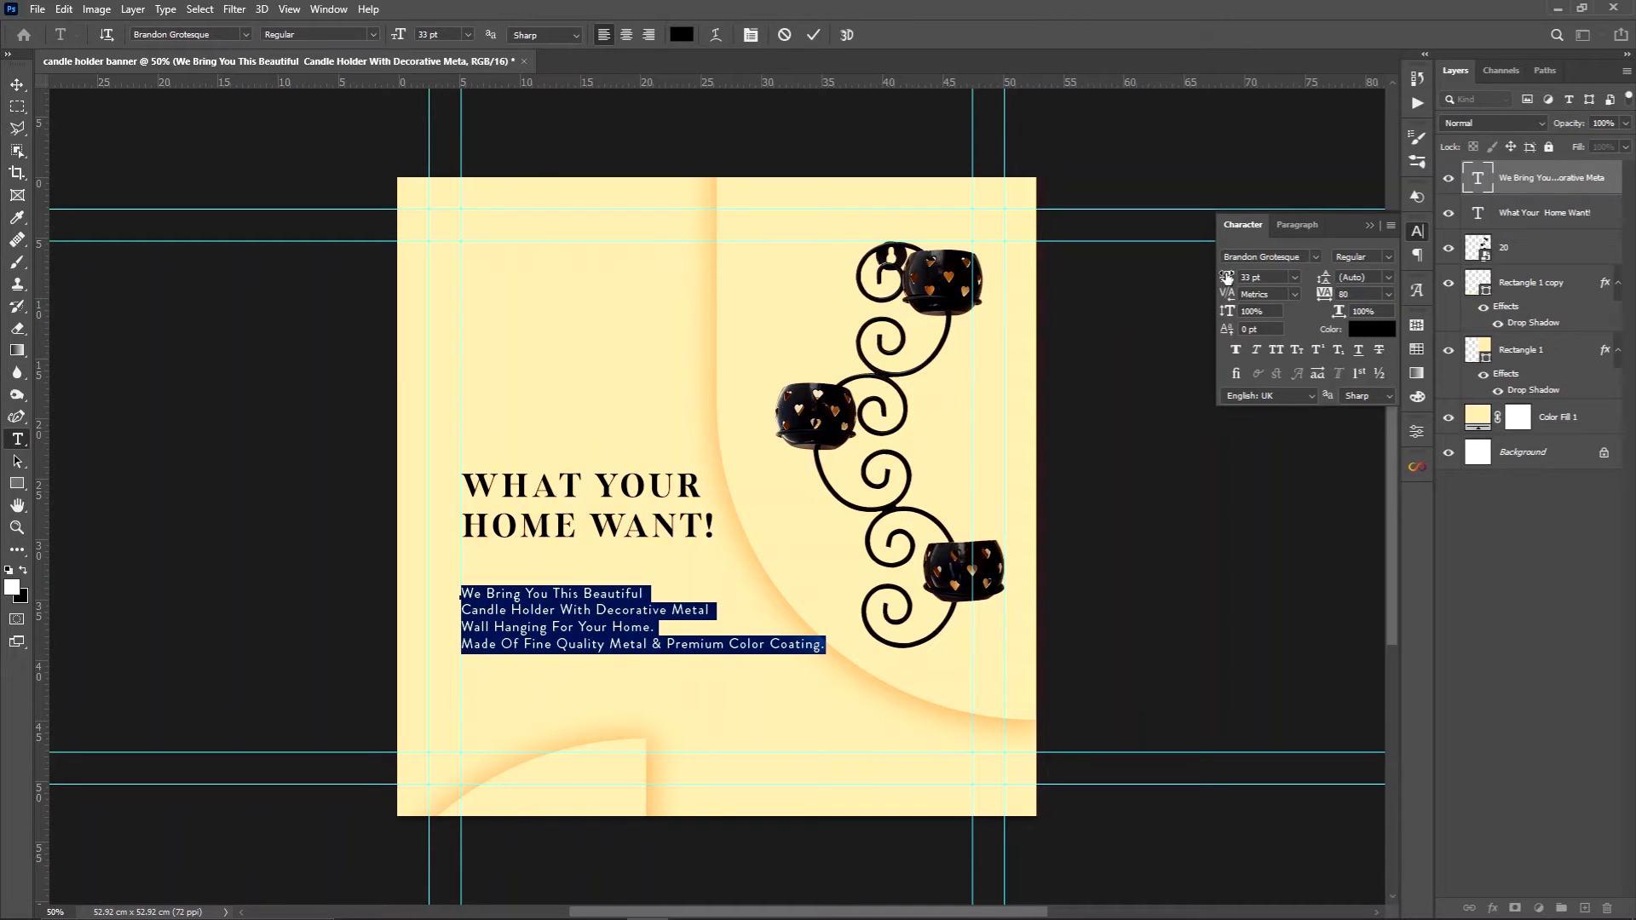
pyautogui.moveTo(1229, 277); pyautogui.dragTo(1223, 277)
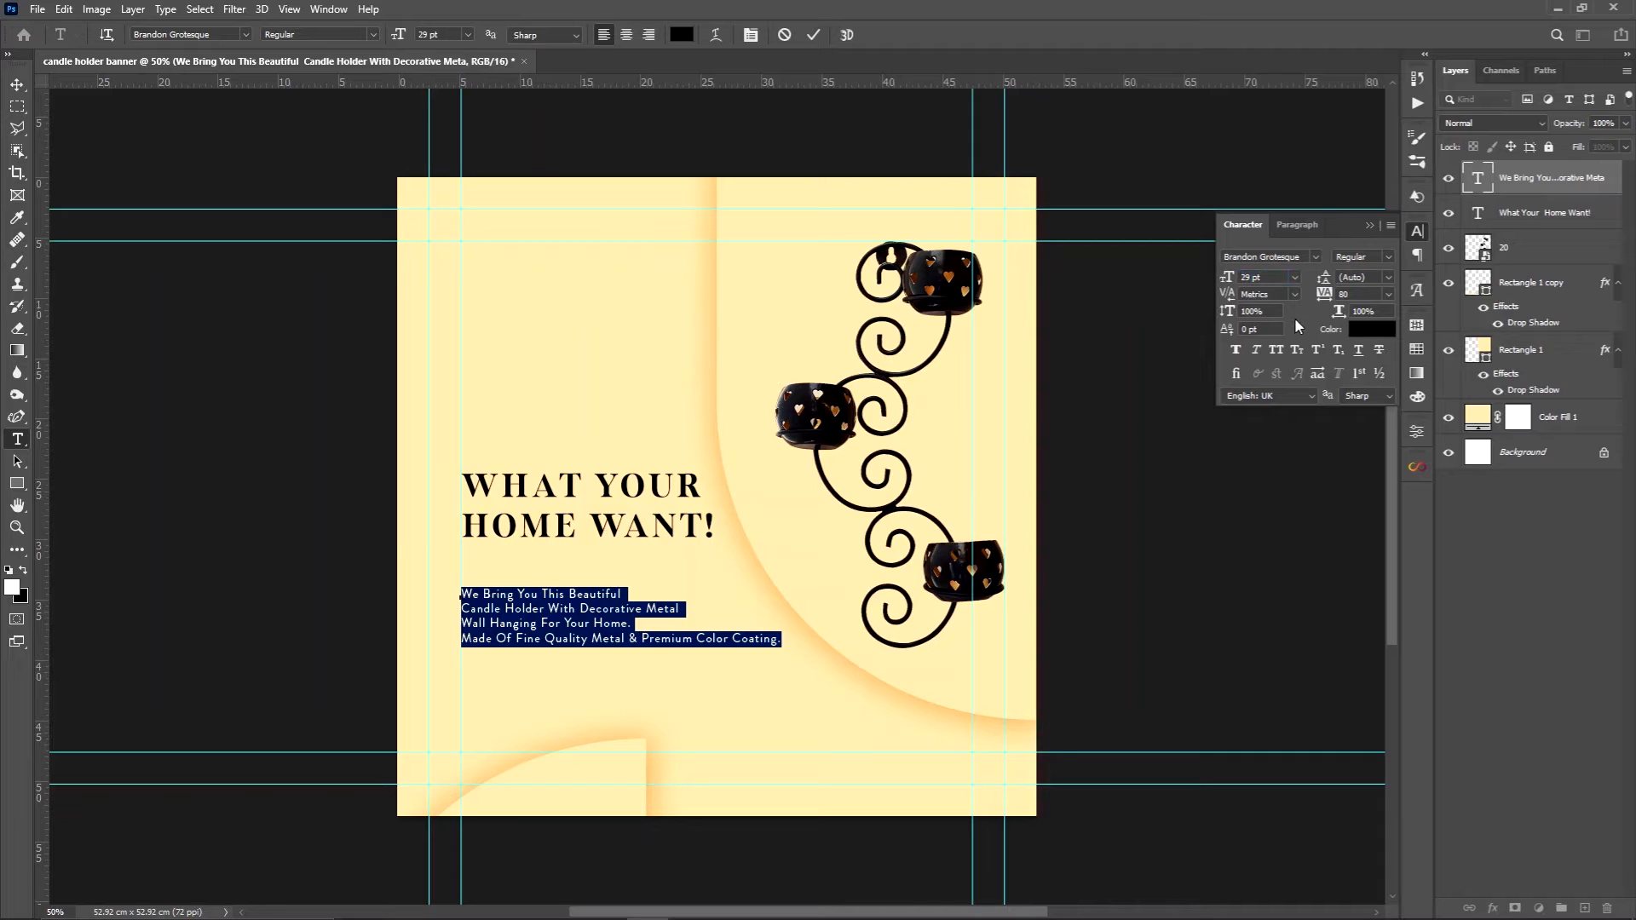
pyautogui.click(17, 84)
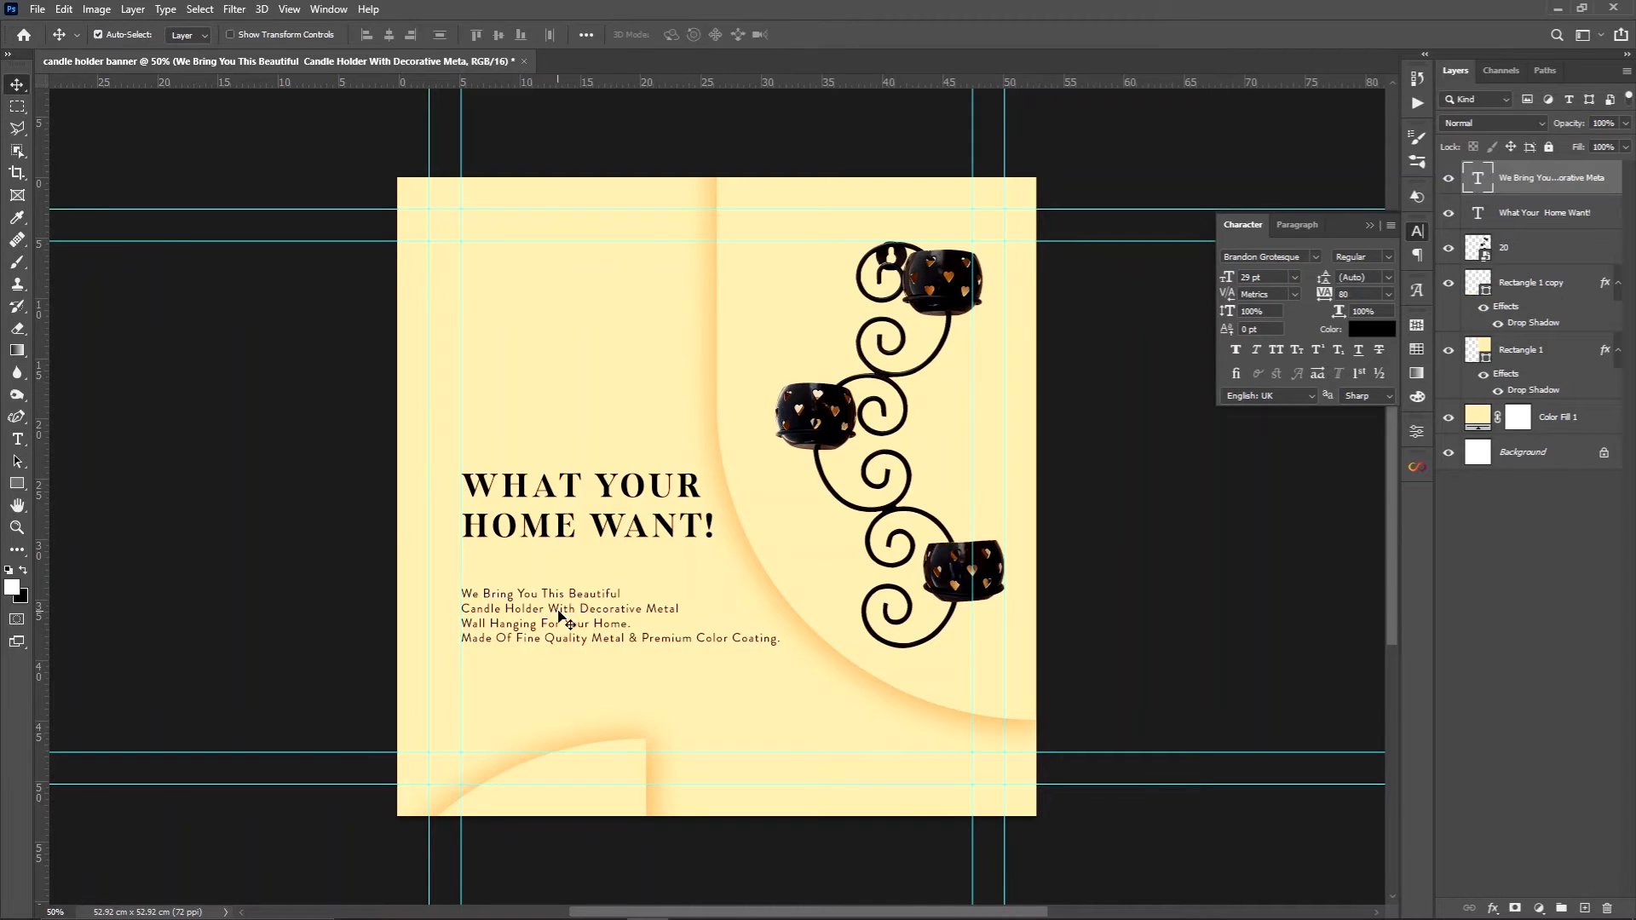
pyautogui.moveTo(561, 612); pyautogui.dragTo(561, 583)
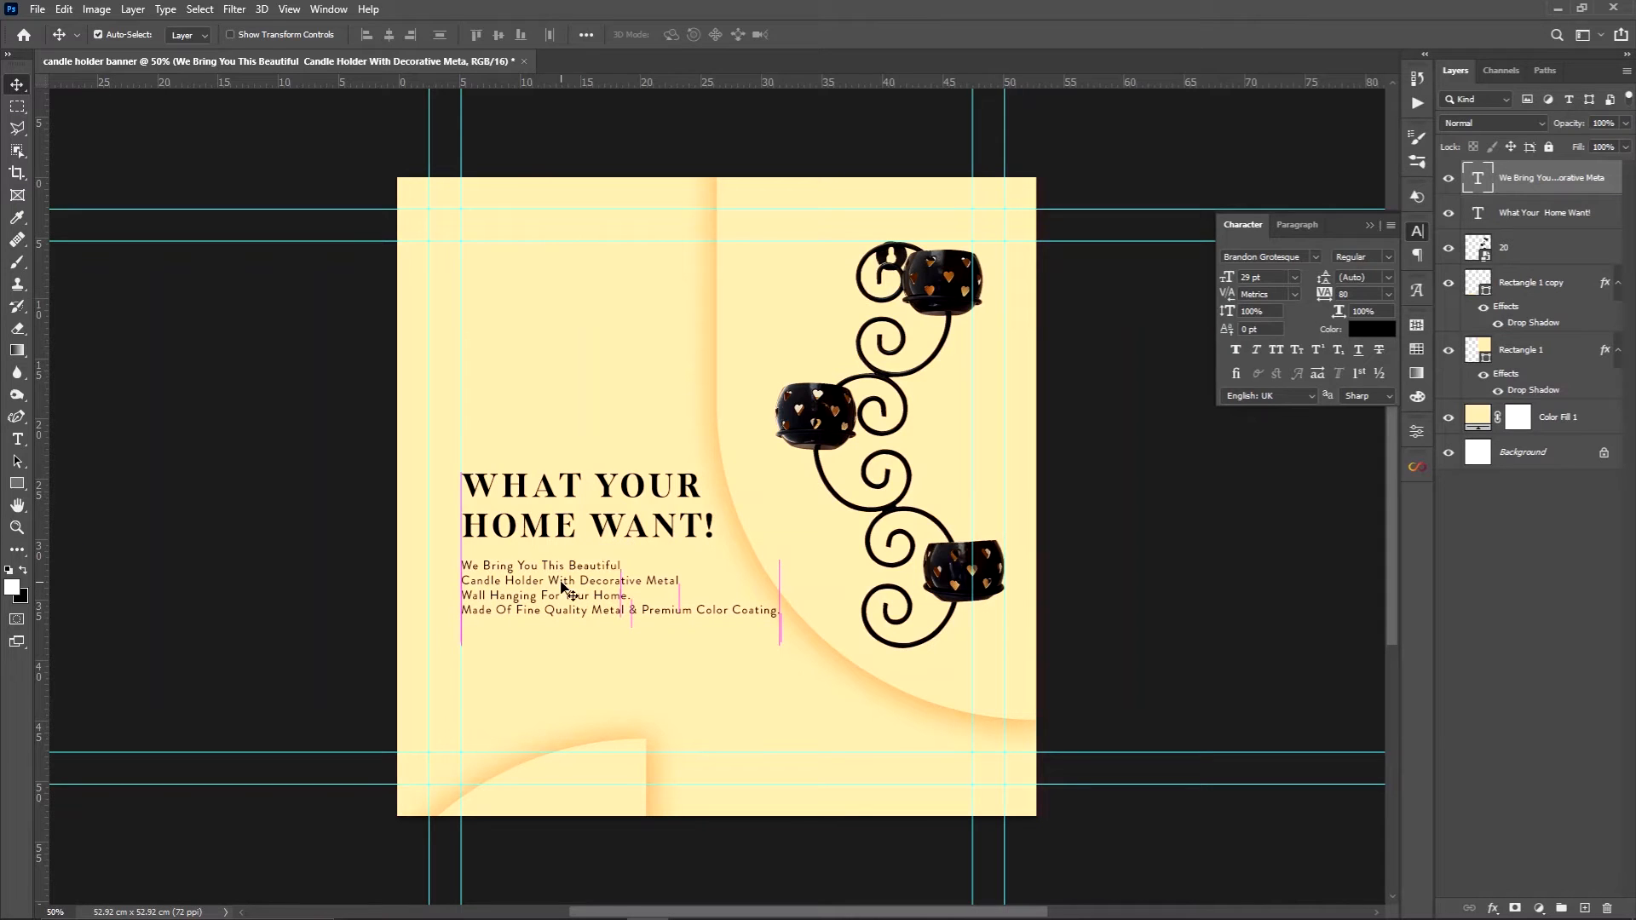
# Set the description's font size to 30 pt and shift both the description and the headline slightly down
pyautogui.click(1295, 277)
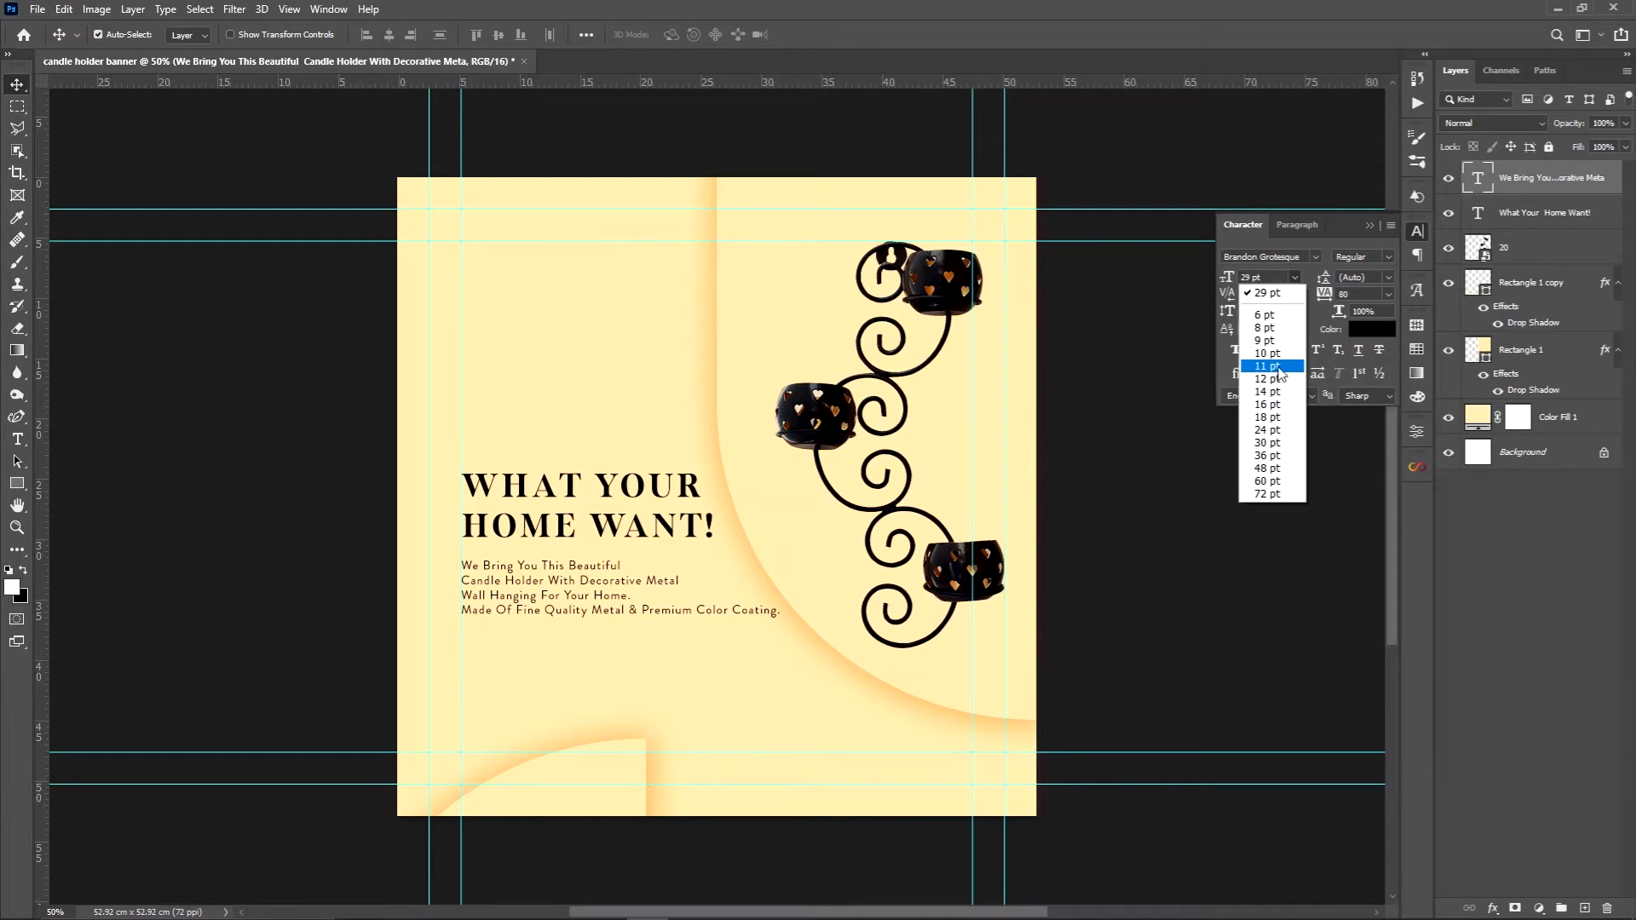
pyautogui.click(1270, 443)
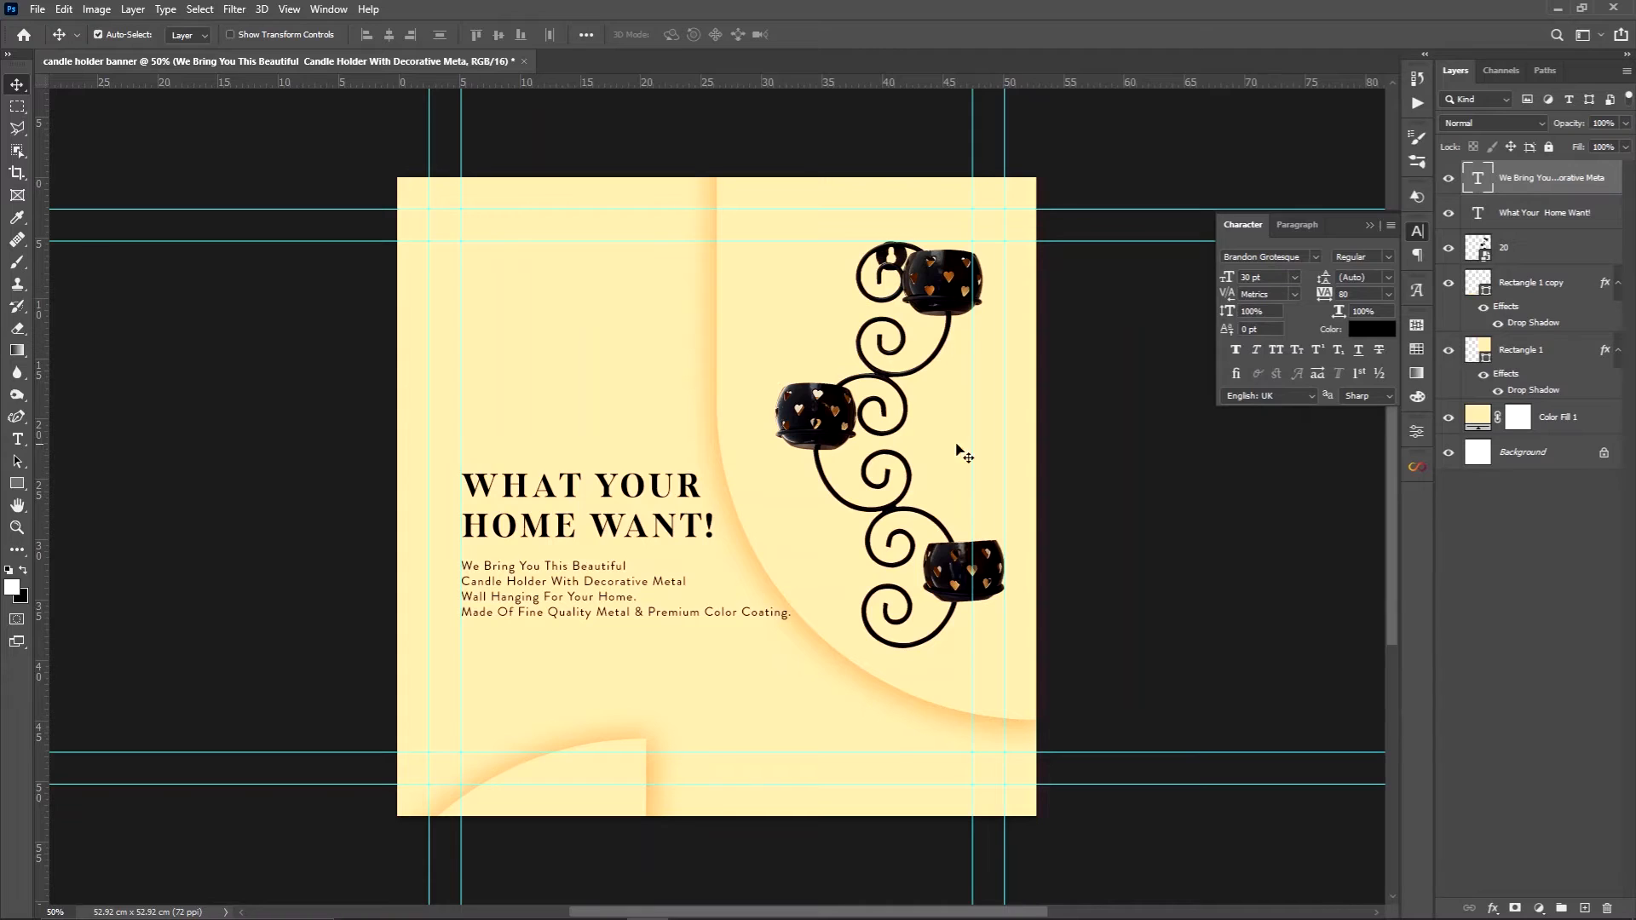
pyautogui.moveTo(583, 578); pyautogui.dragTo(583, 586)
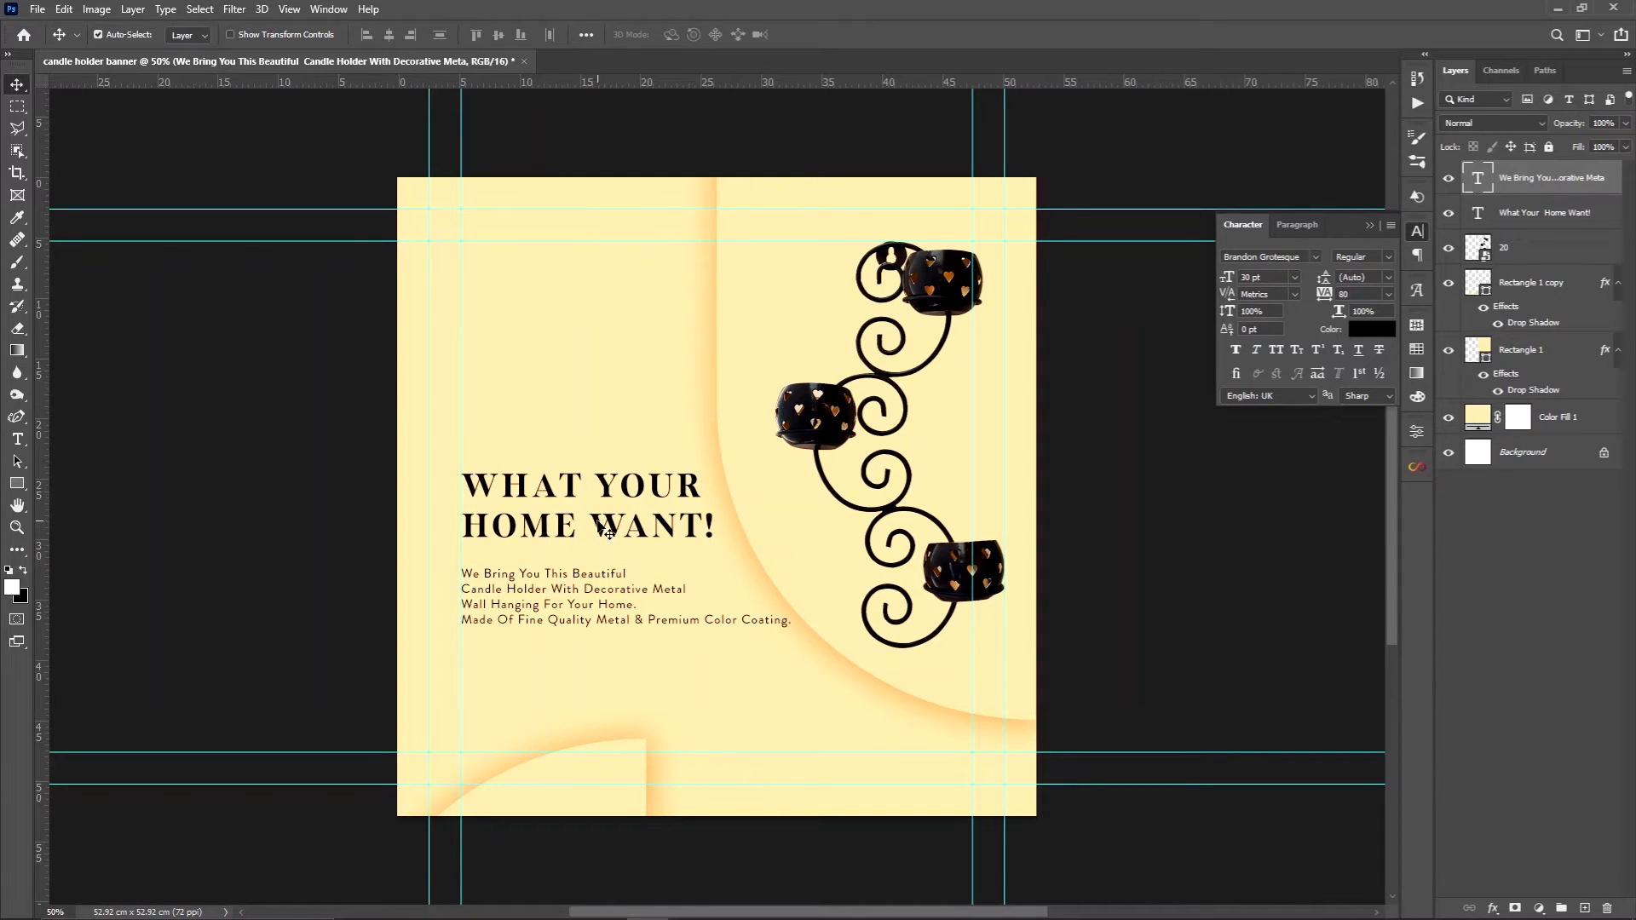
pyautogui.moveTo(599, 531); pyautogui.dragTo(599, 532)
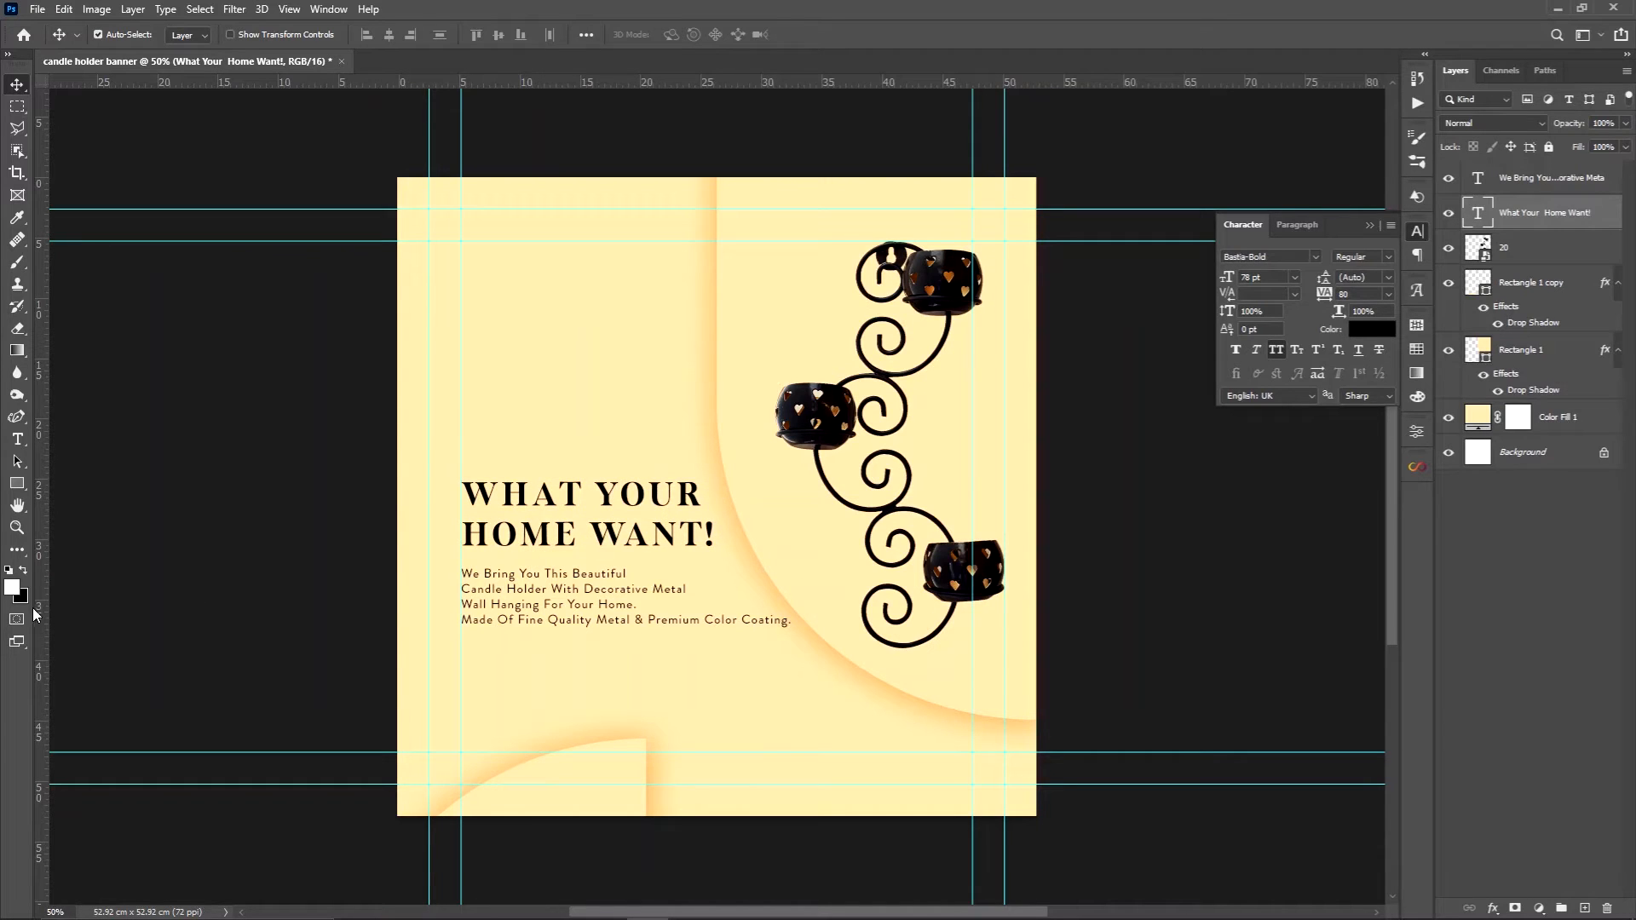
# Draw a rectangle about 338 by 82 px beneath the description, starting at the inner left guide, and remove its stroke
pyautogui.click(17, 484)
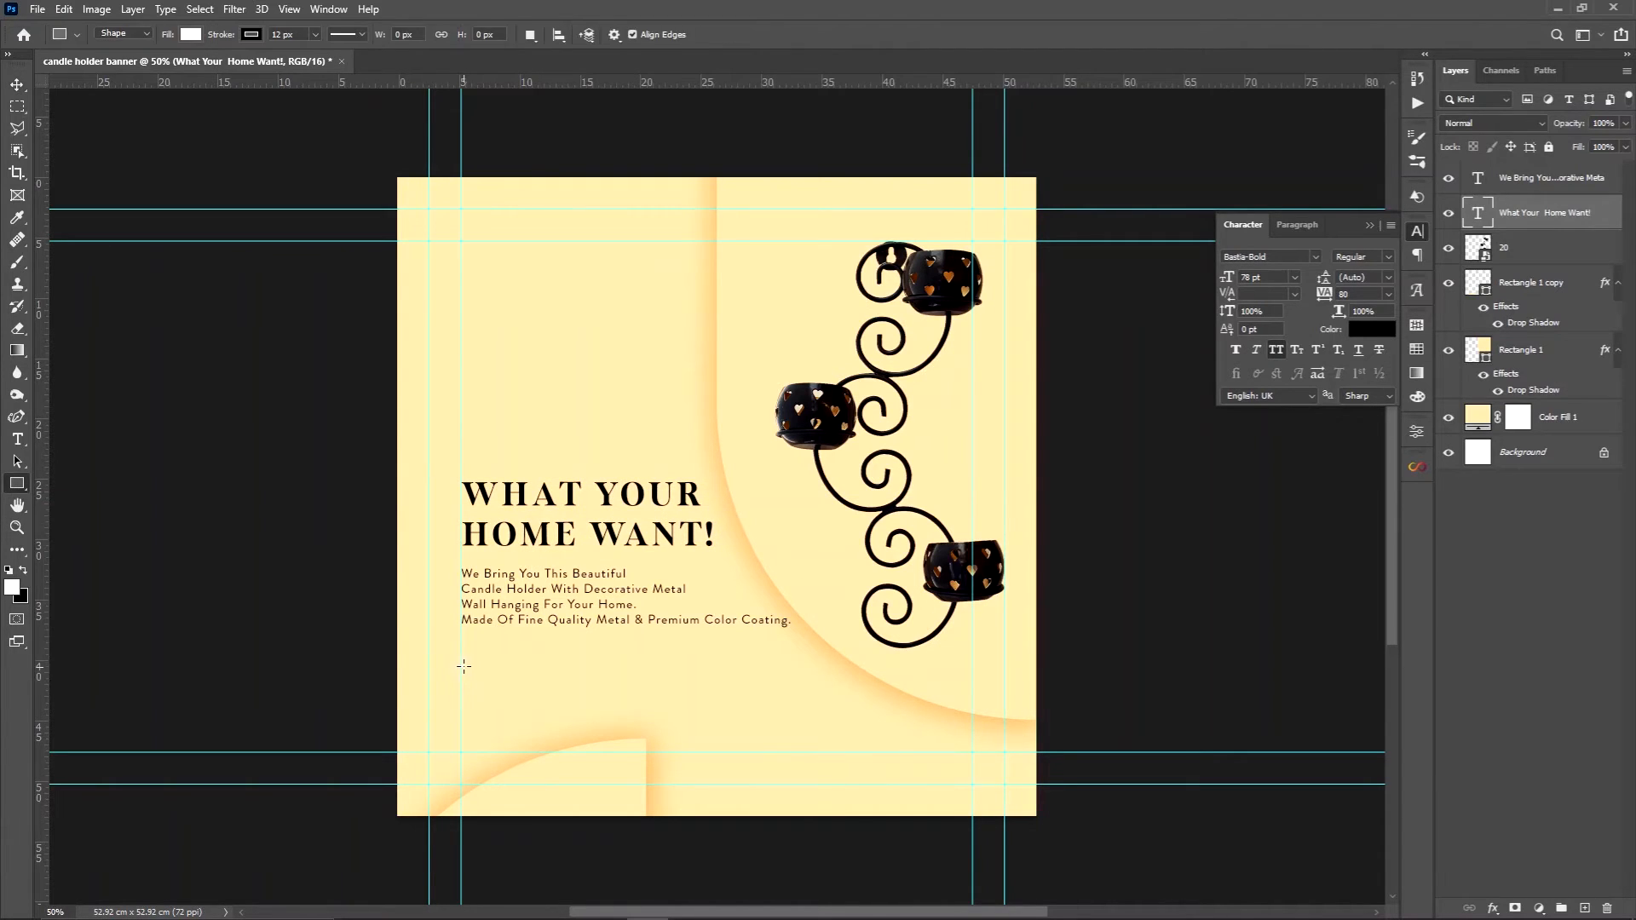
pyautogui.moveTo(461, 651)
pyautogui.mouseDown()
pyautogui.moveTo(490, 678)
pyautogui.moveTo(606, 681)
pyautogui.mouseUp()
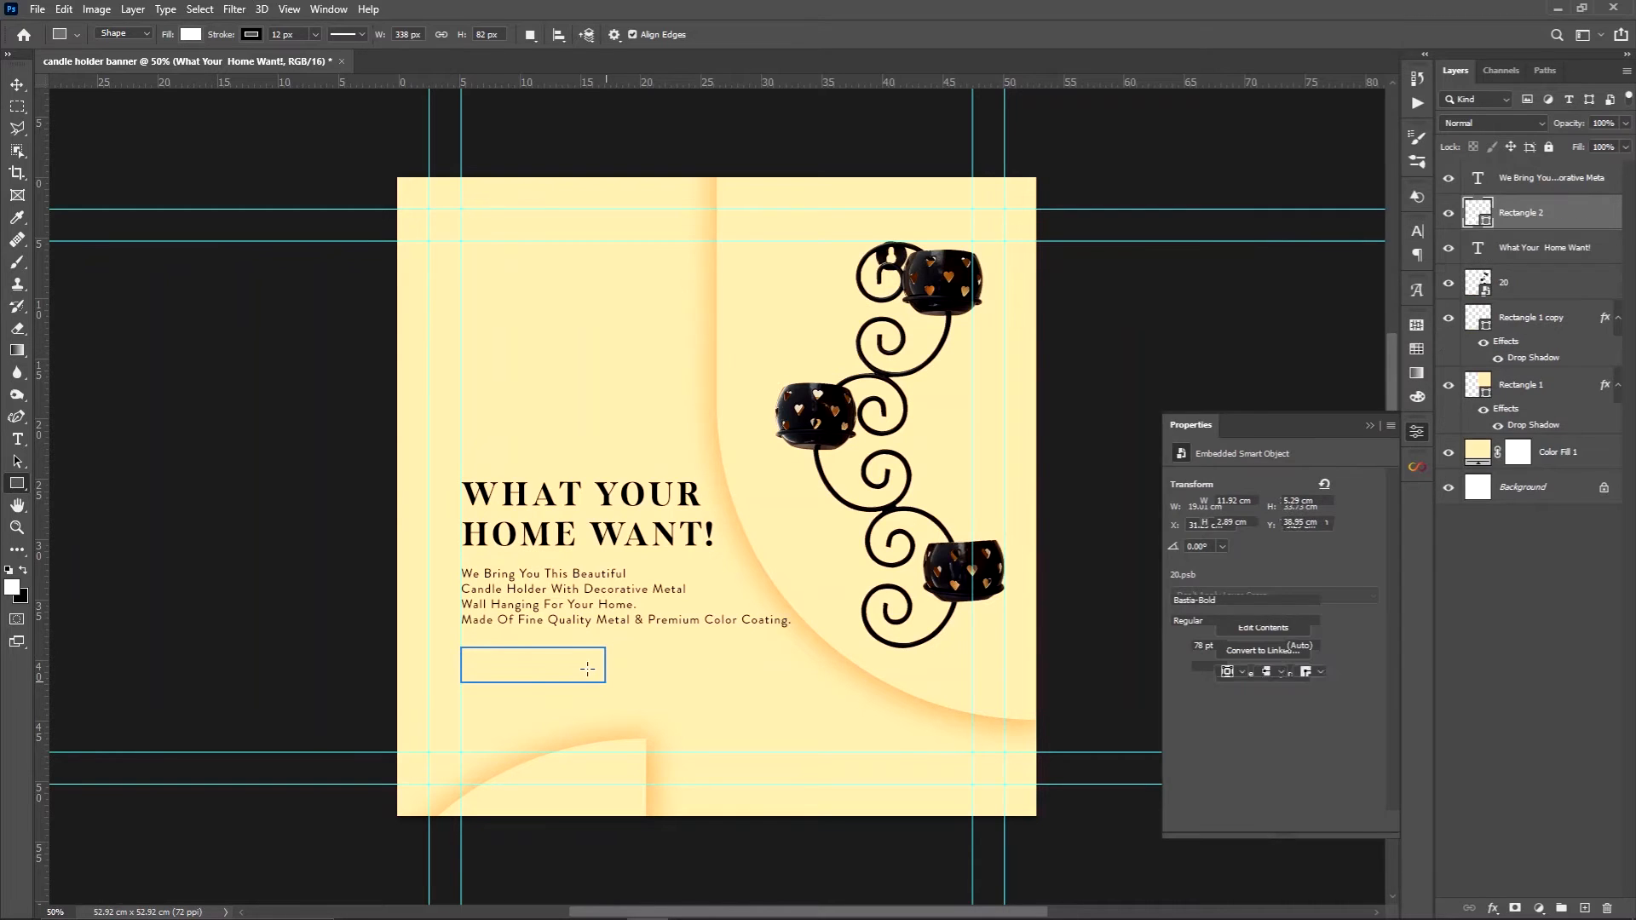
pyautogui.click(1226, 627)
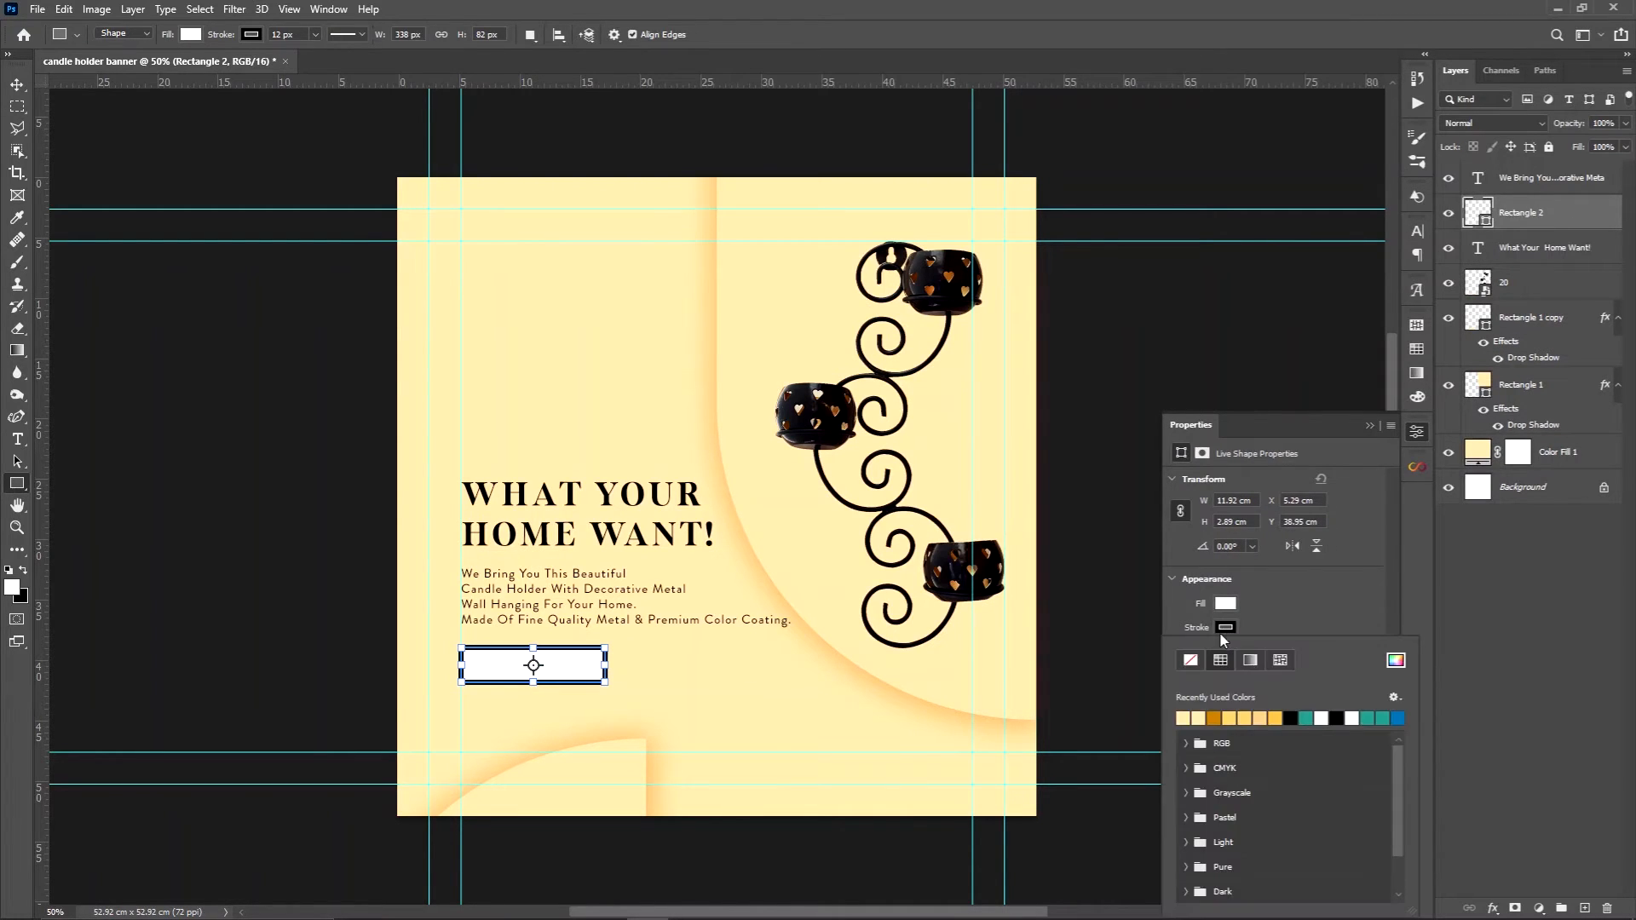
pyautogui.click(1191, 664)
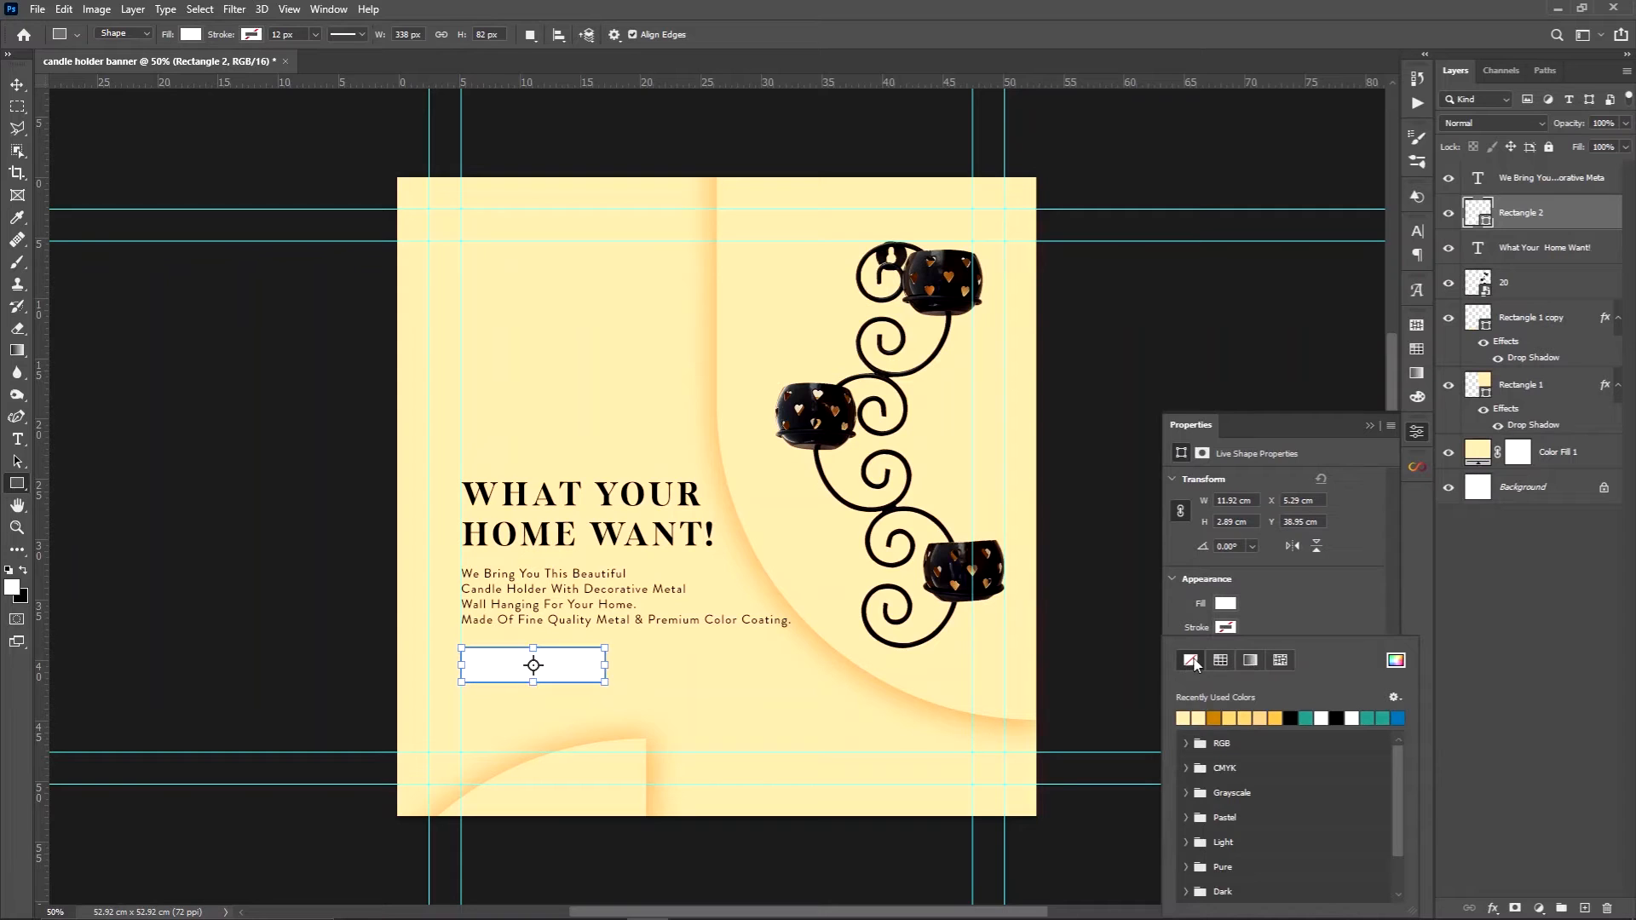
pyautogui.click(1262, 620)
# Fill the new rectangle with the recently used pale yellow that matches the background
pyautogui.click(1226, 603)
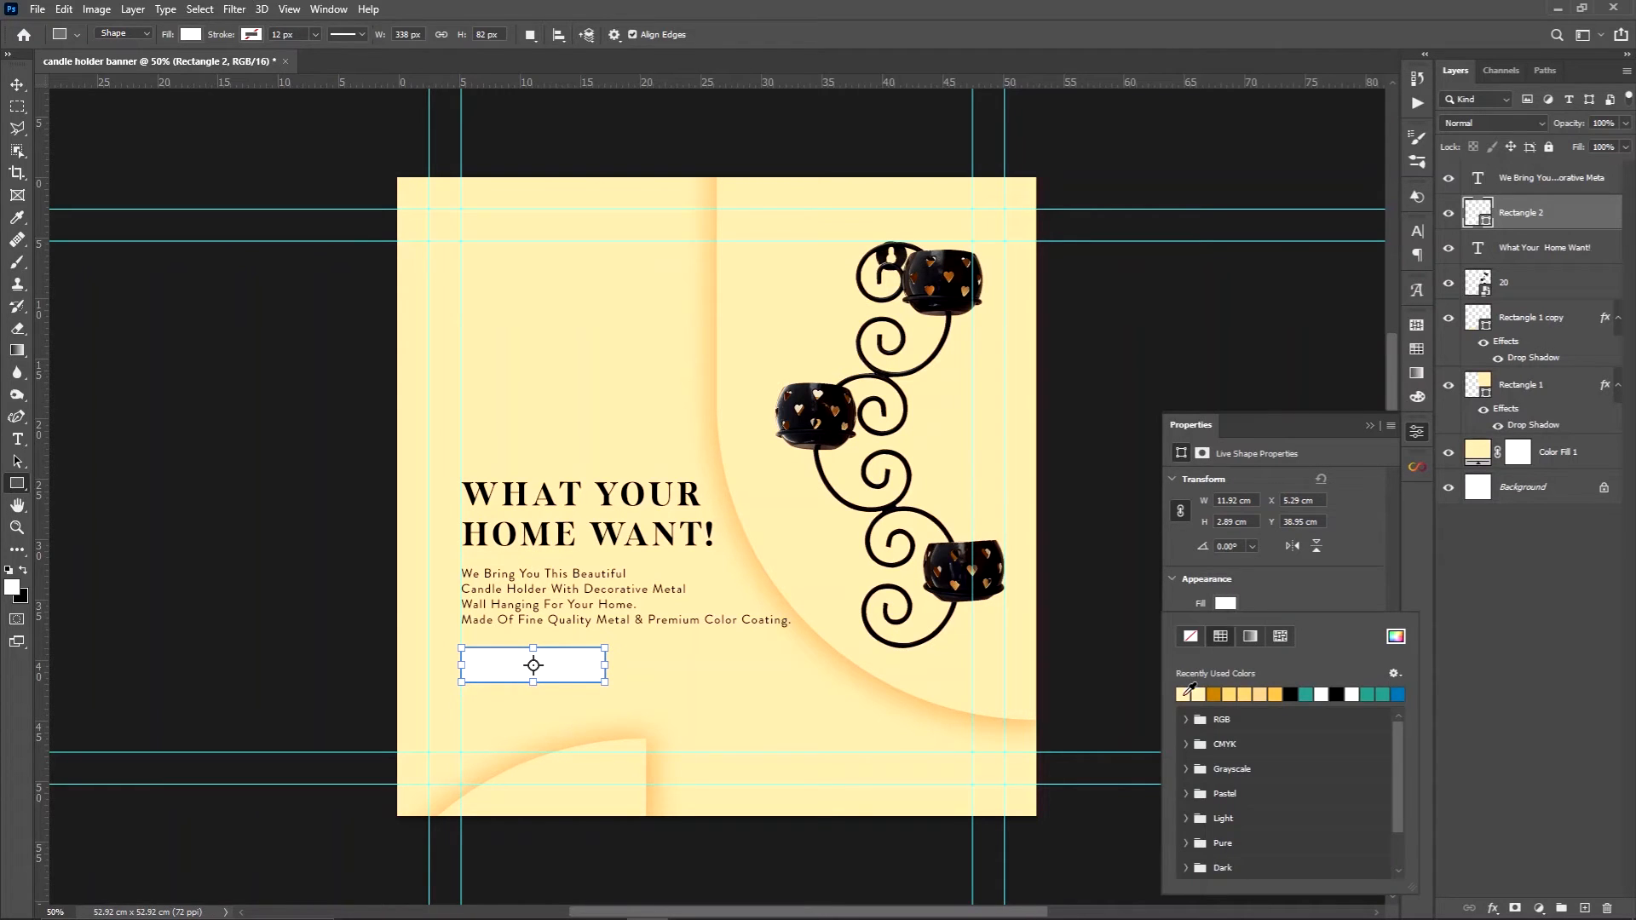
pyautogui.click(1183, 694)
pyautogui.click(1262, 602)
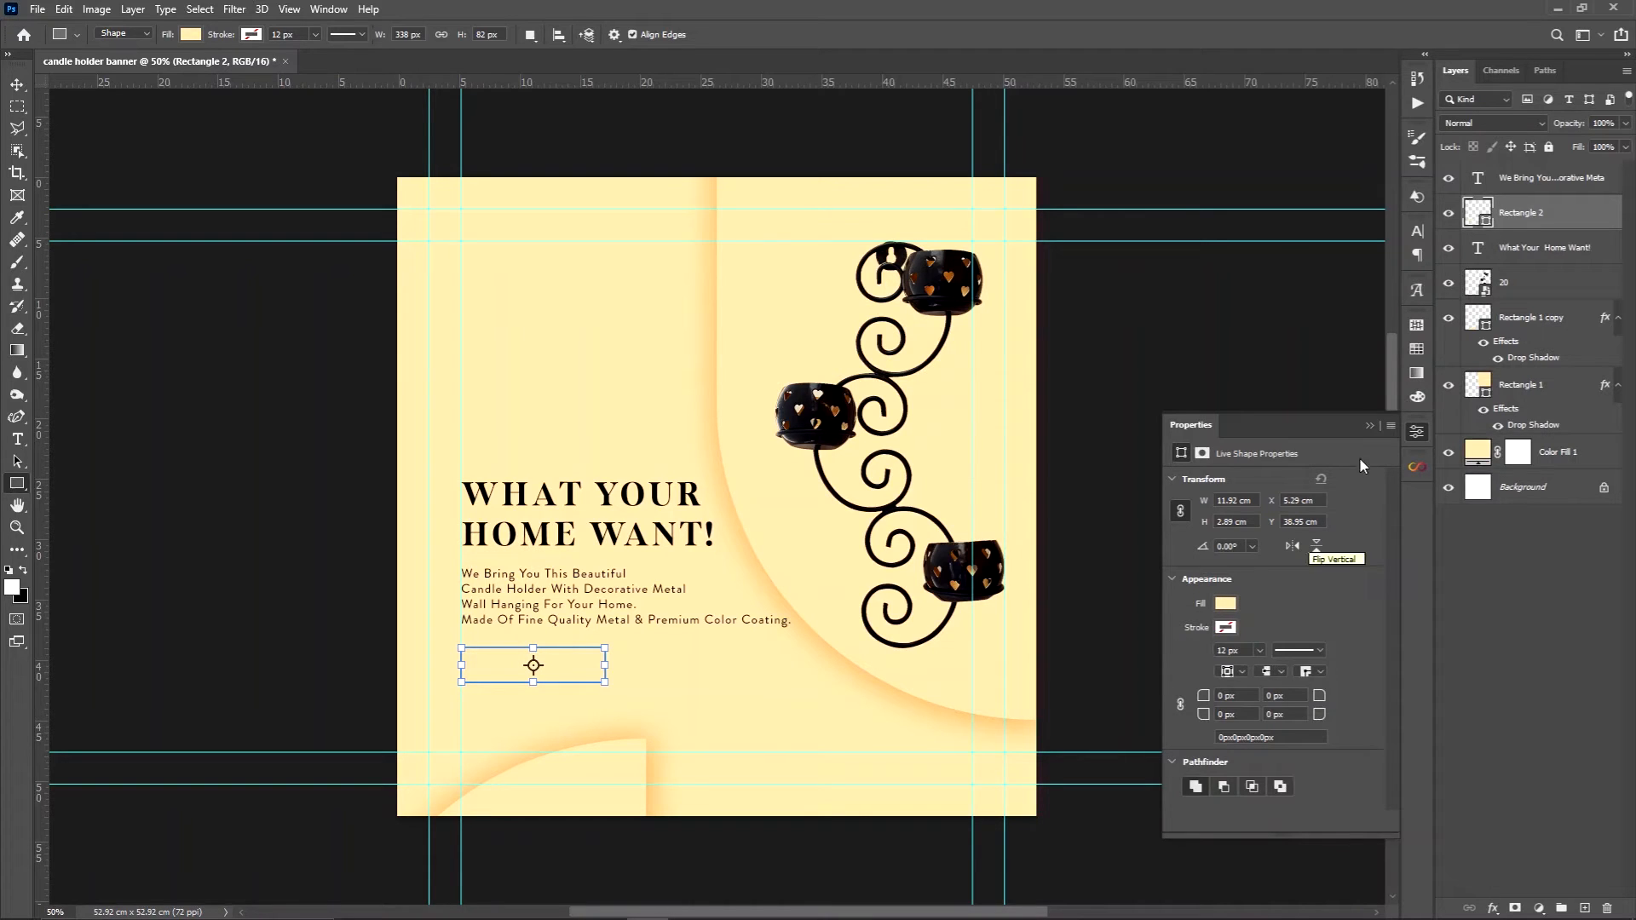
pyautogui.click(1369, 427)
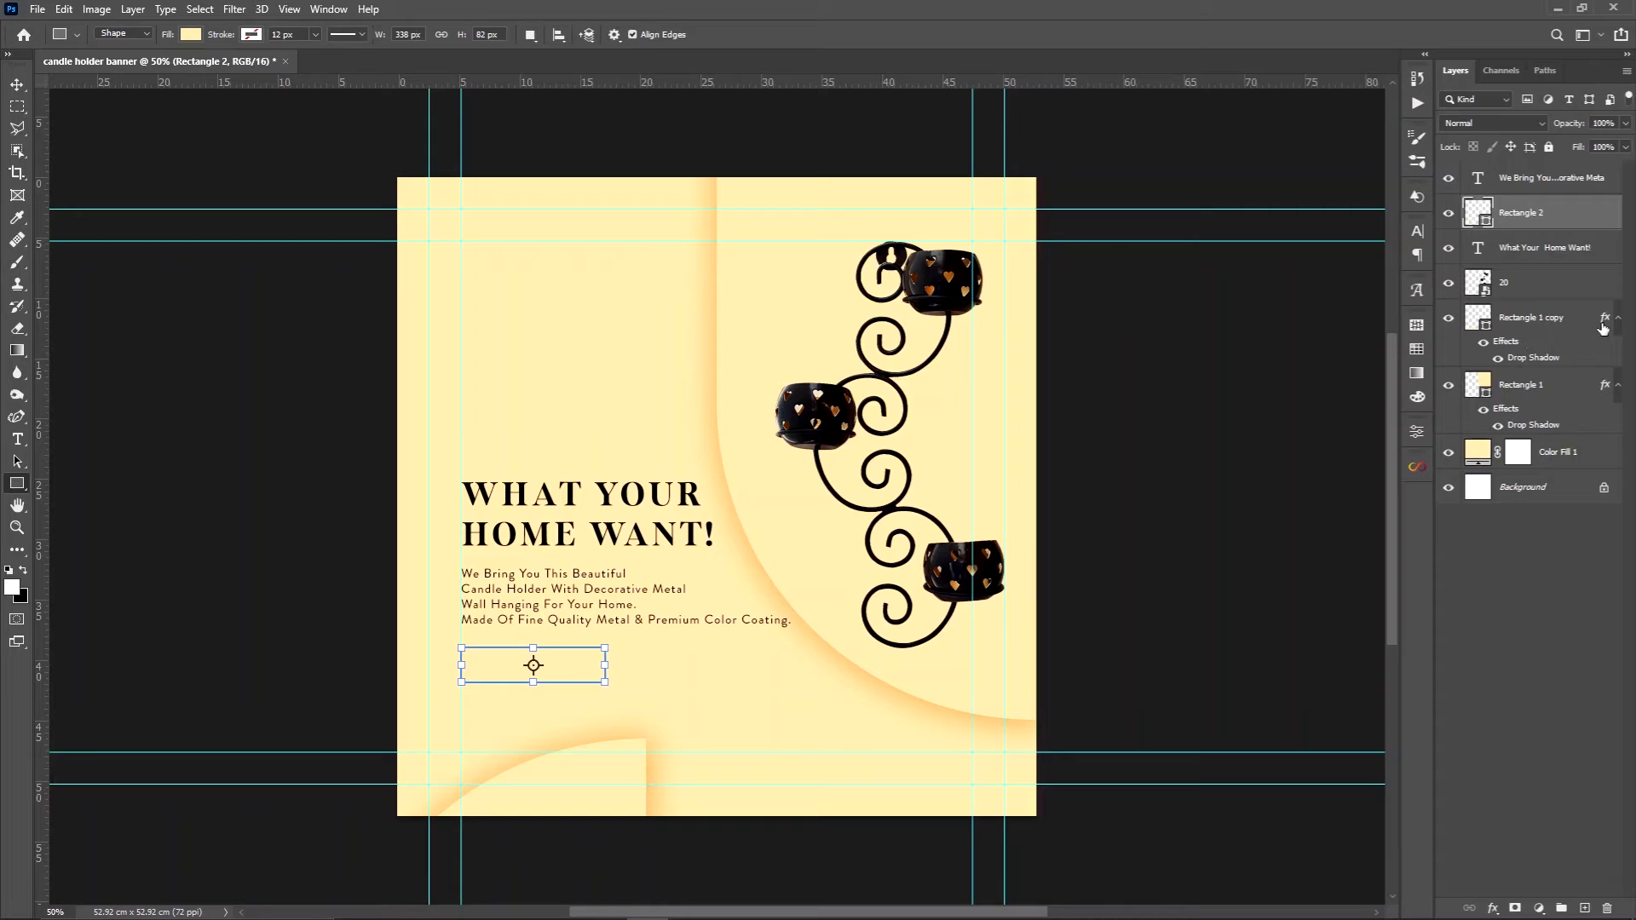
# Copy the drop shadow from Rectangle 1 copy onto Rectangle 2 and set it to 165° angle, 4 px distance and 18 px size
pyautogui.moveTo(1605, 321); pyautogui.dragTo(1603, 219)
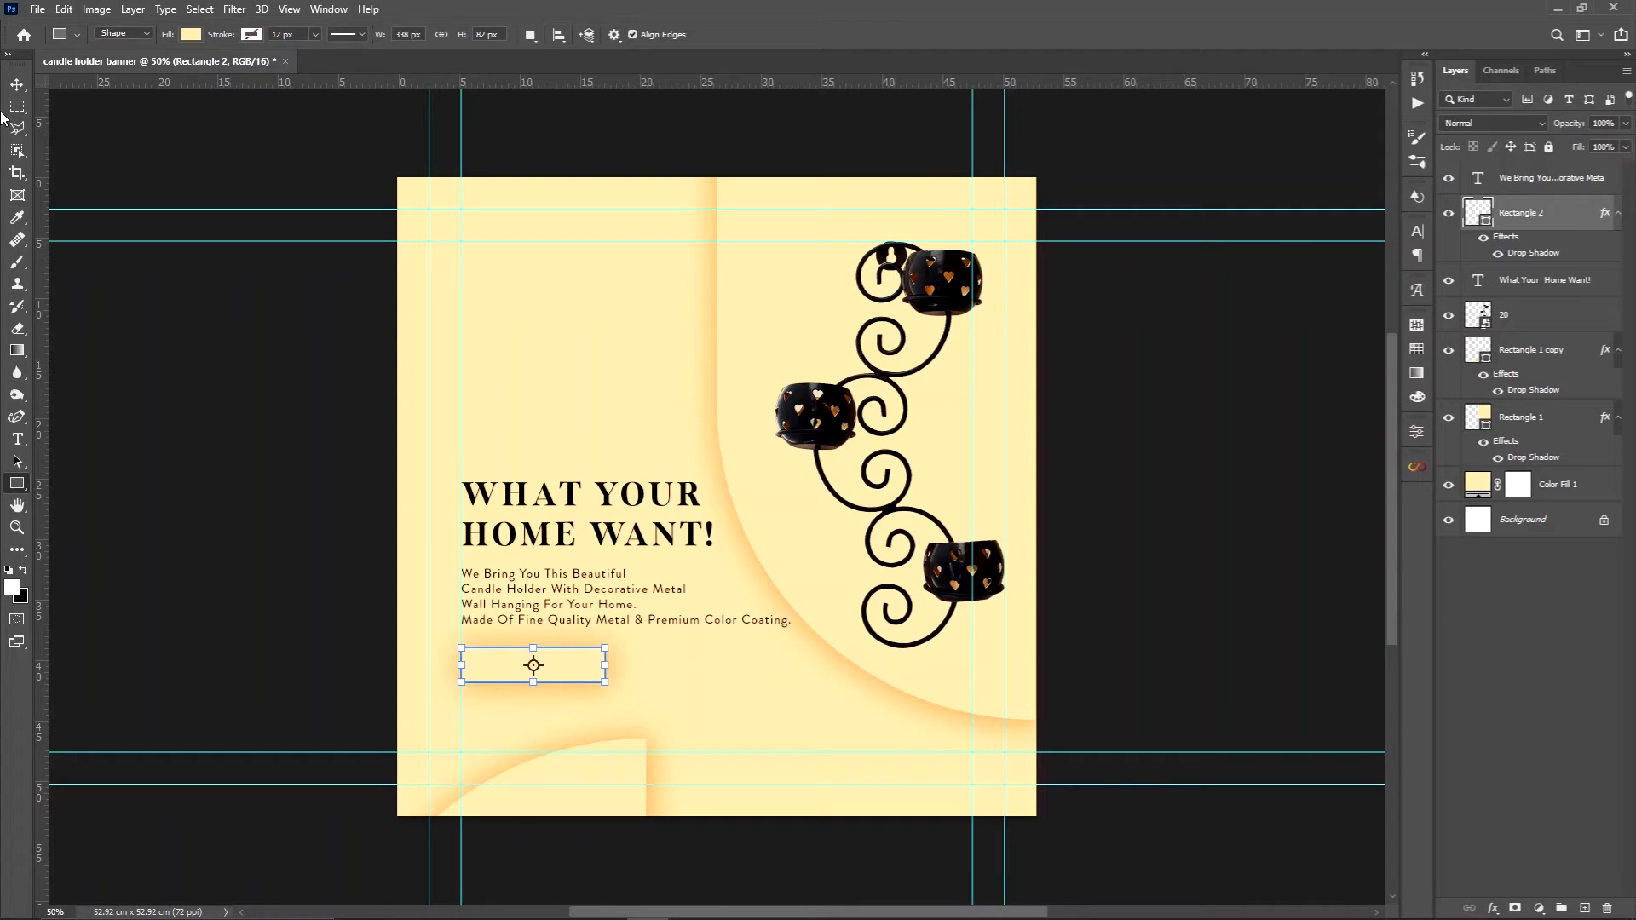
pyautogui.click(16, 84)
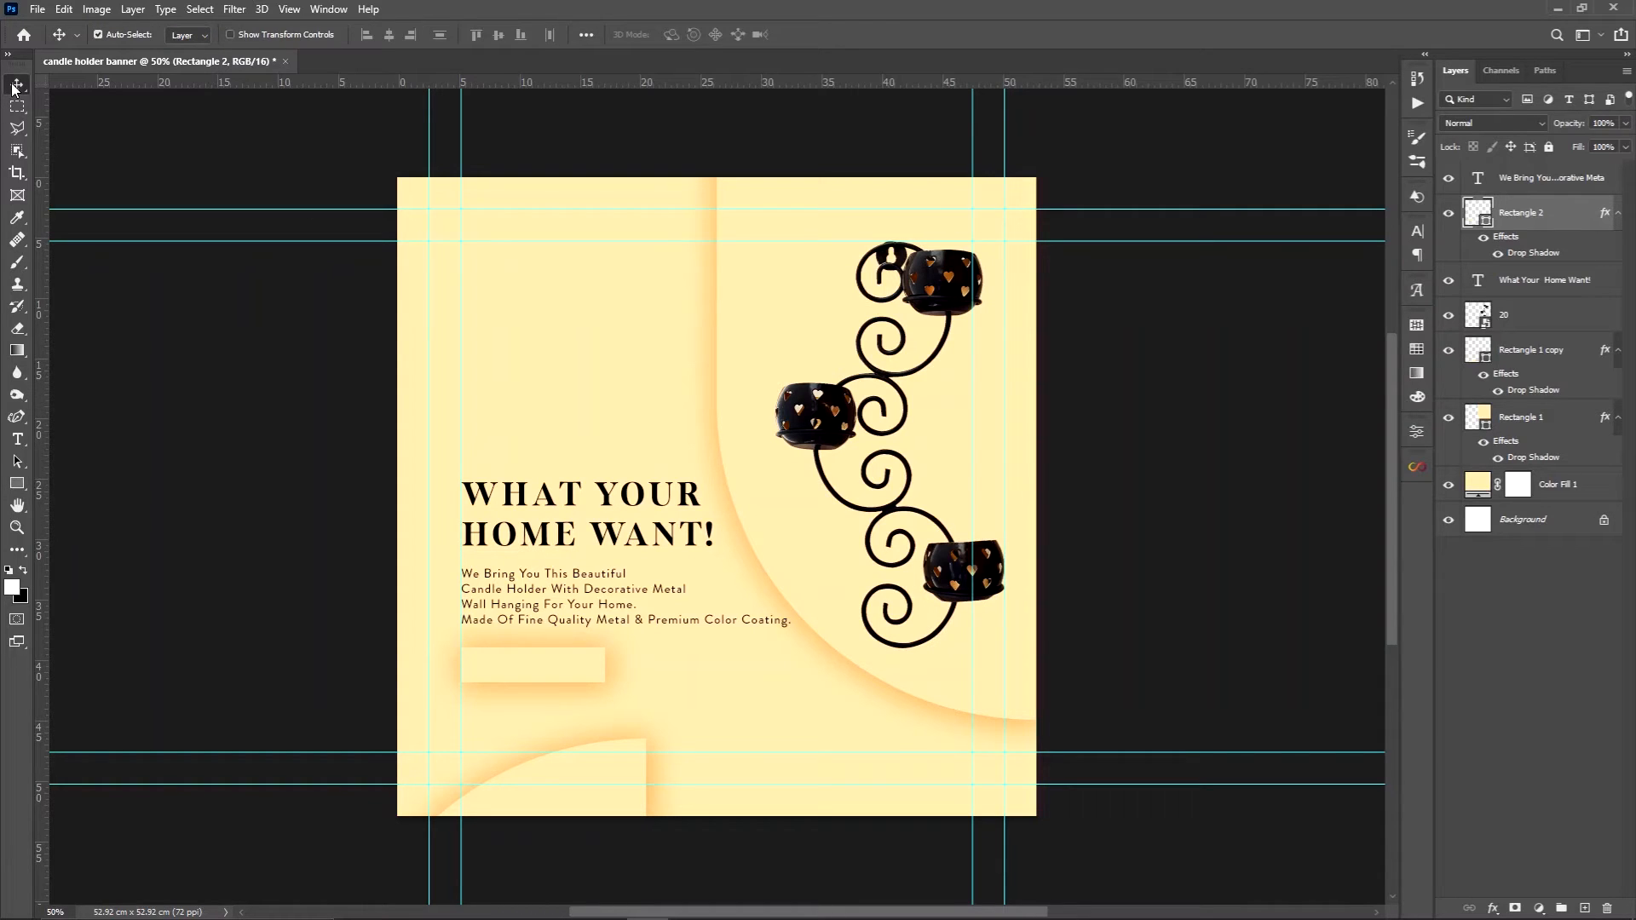
pyautogui.doubleClick(1534, 253)
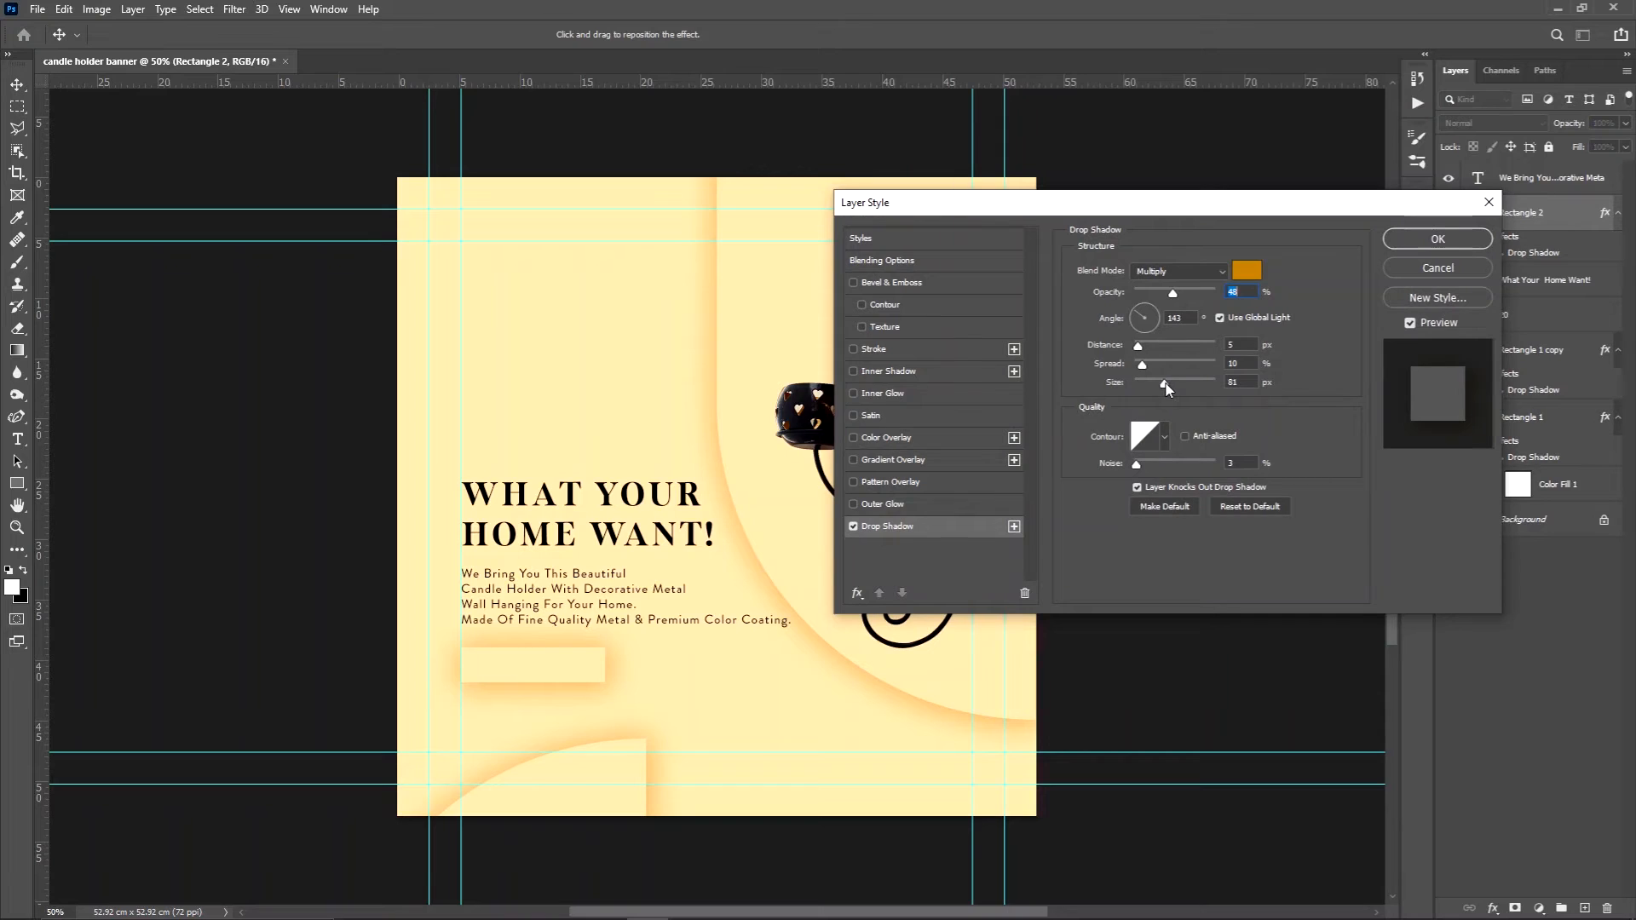
pyautogui.moveTo(1165, 383); pyautogui.dragTo(1147, 389)
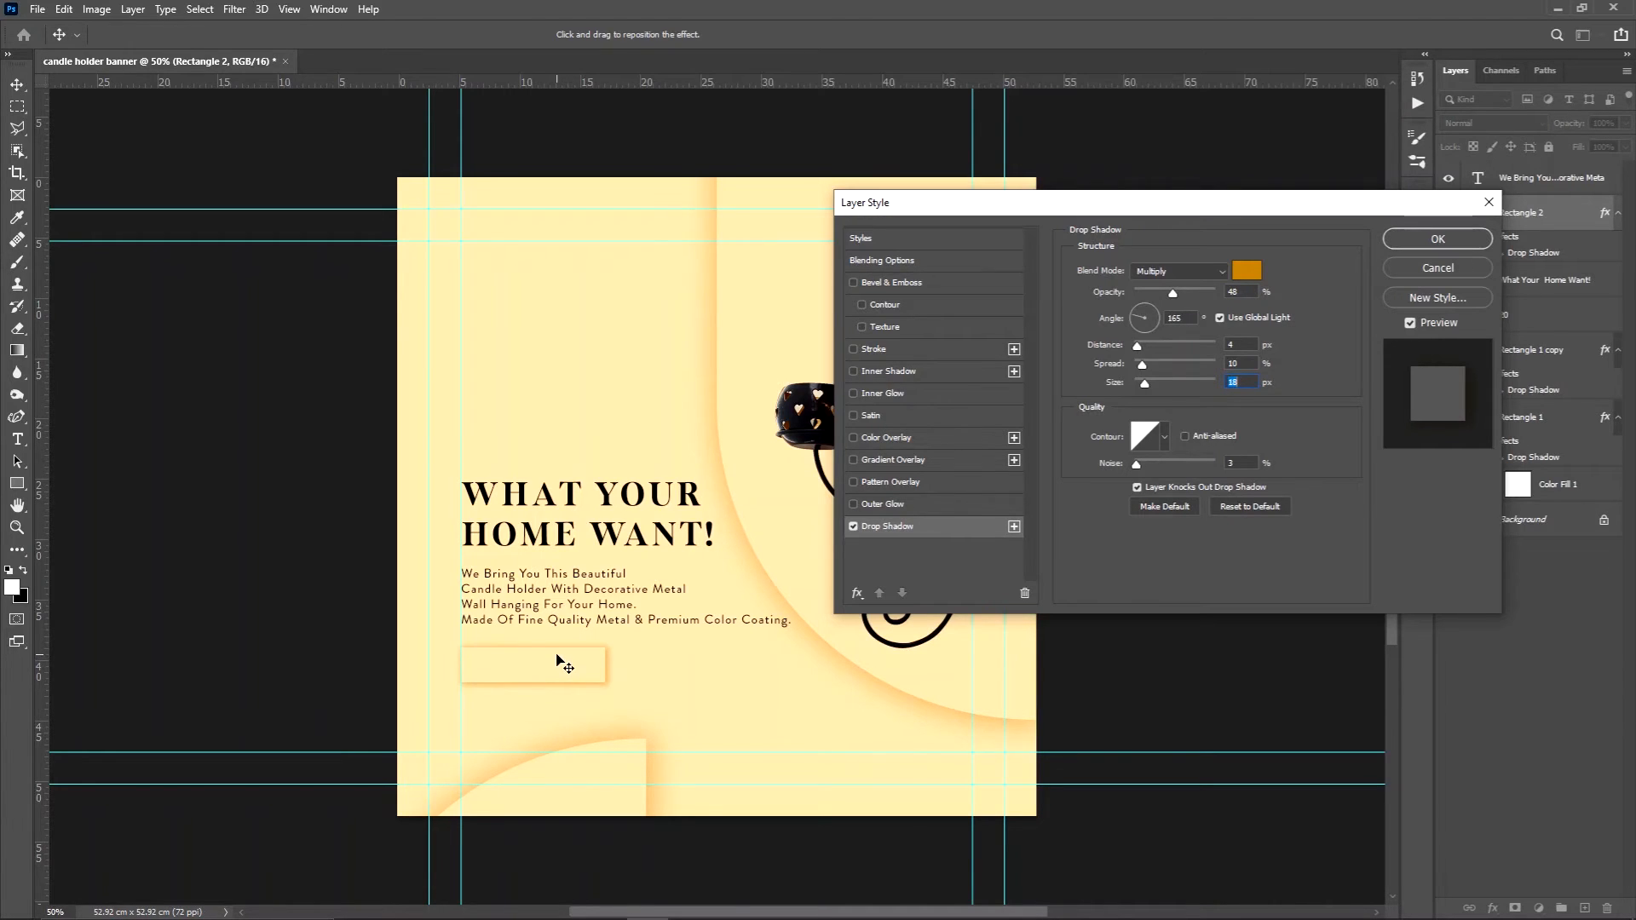
pyautogui.click(554, 654)
pyautogui.click(1448, 242)
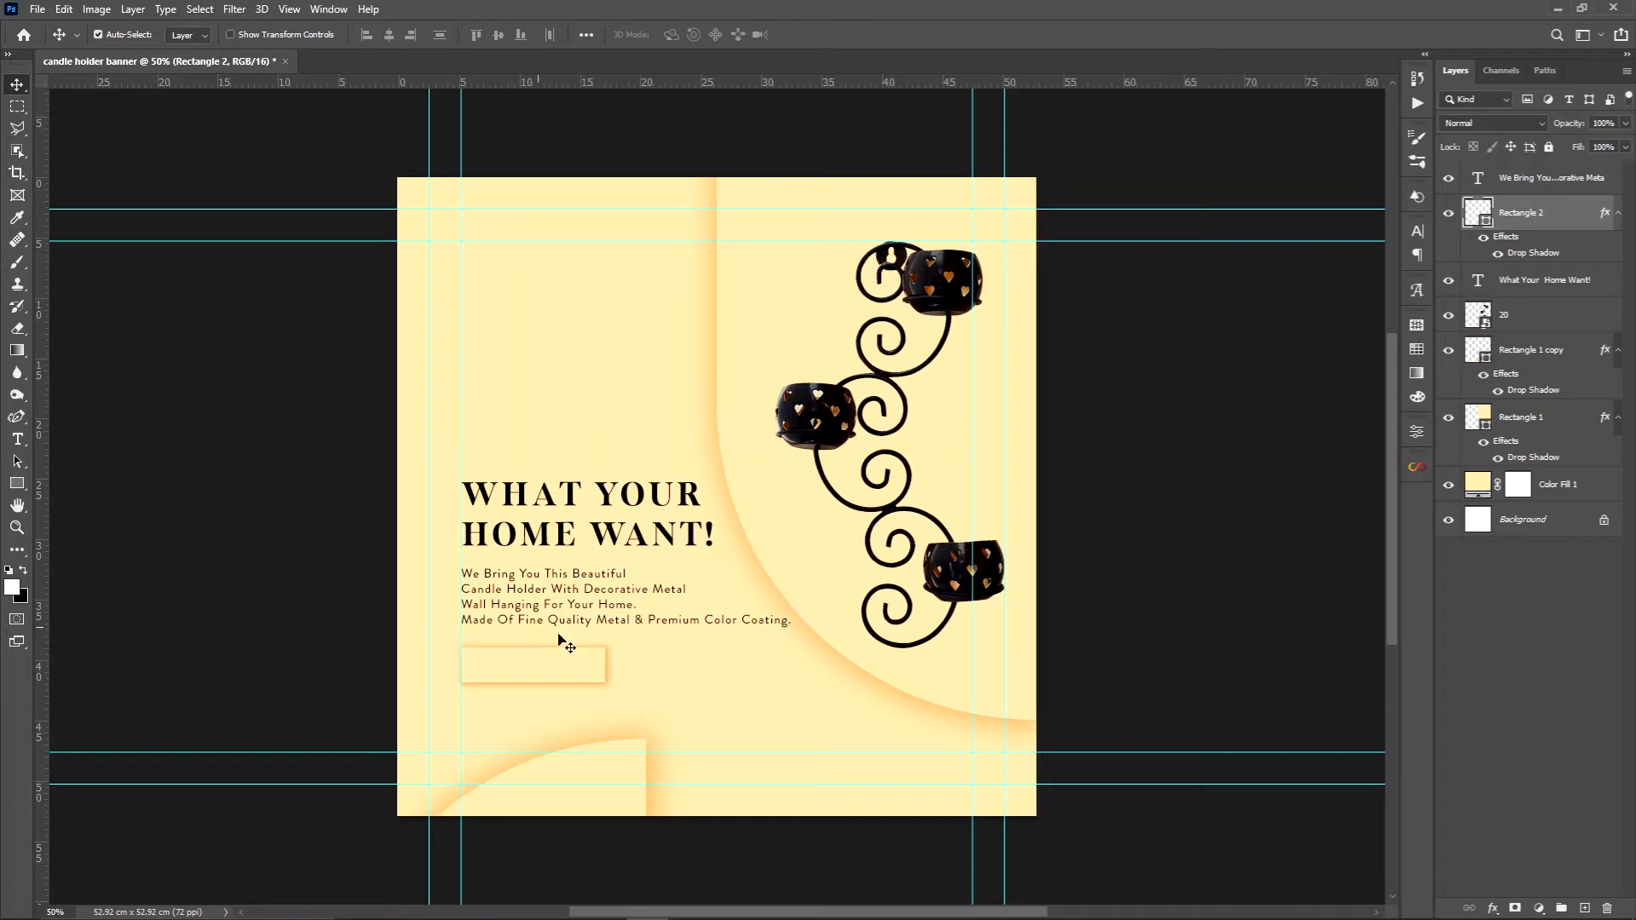
# Add the text "BUY NOW" as a new text layer in the empty area above the headline
pyautogui.press('t')
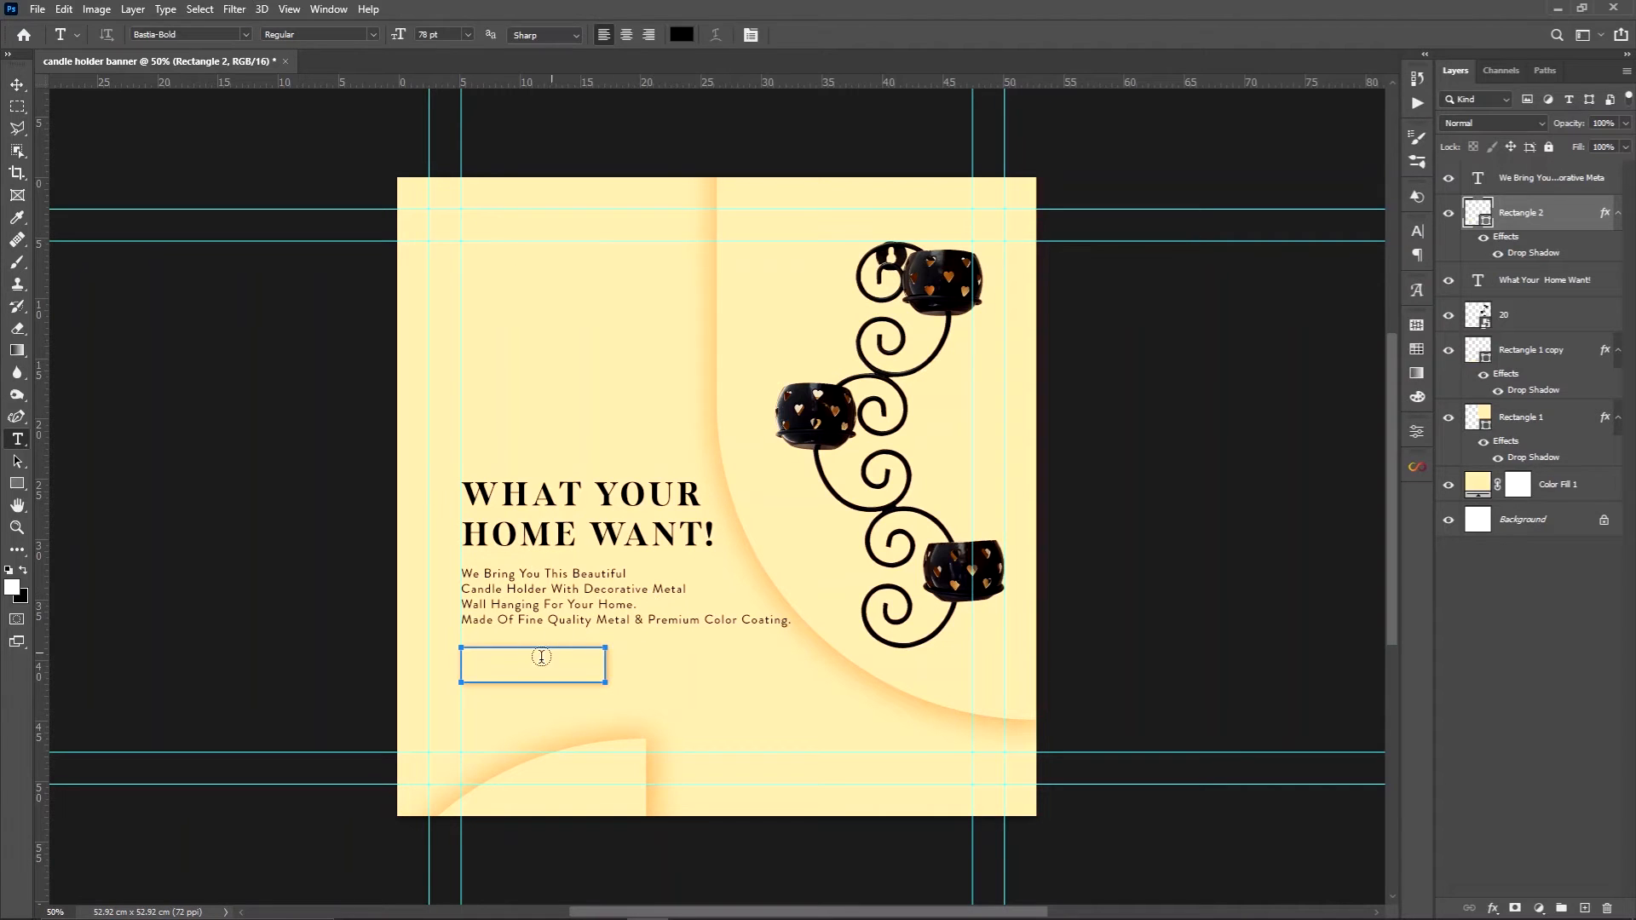
pyautogui.click(490, 417)
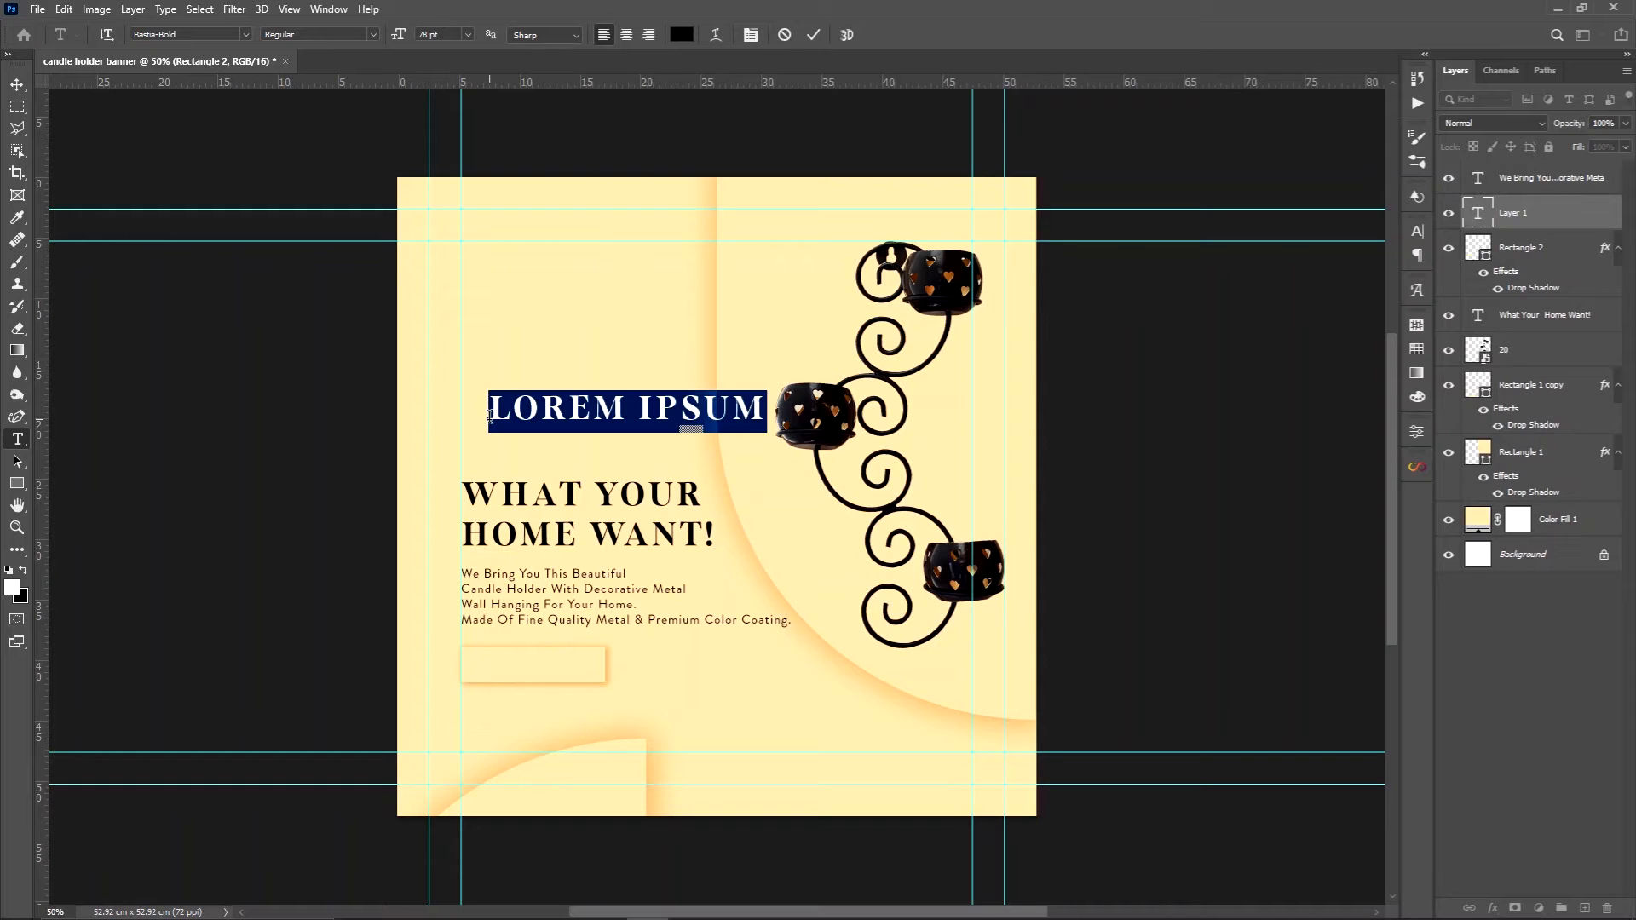
pyautogui.write('BUY')
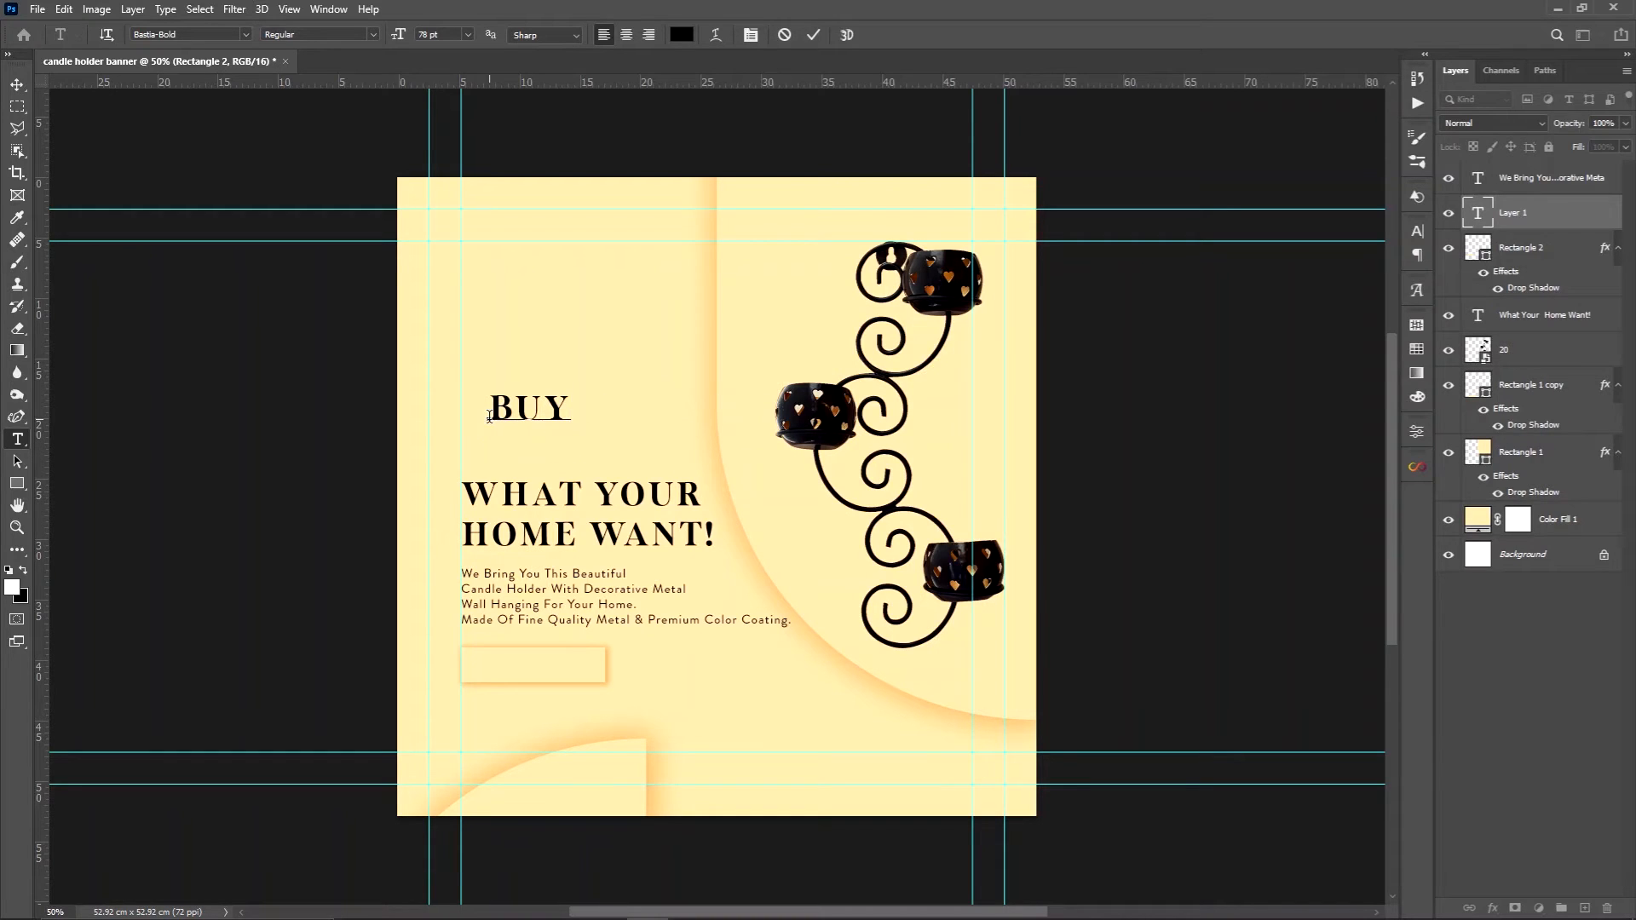
pyautogui.write(' NOW')
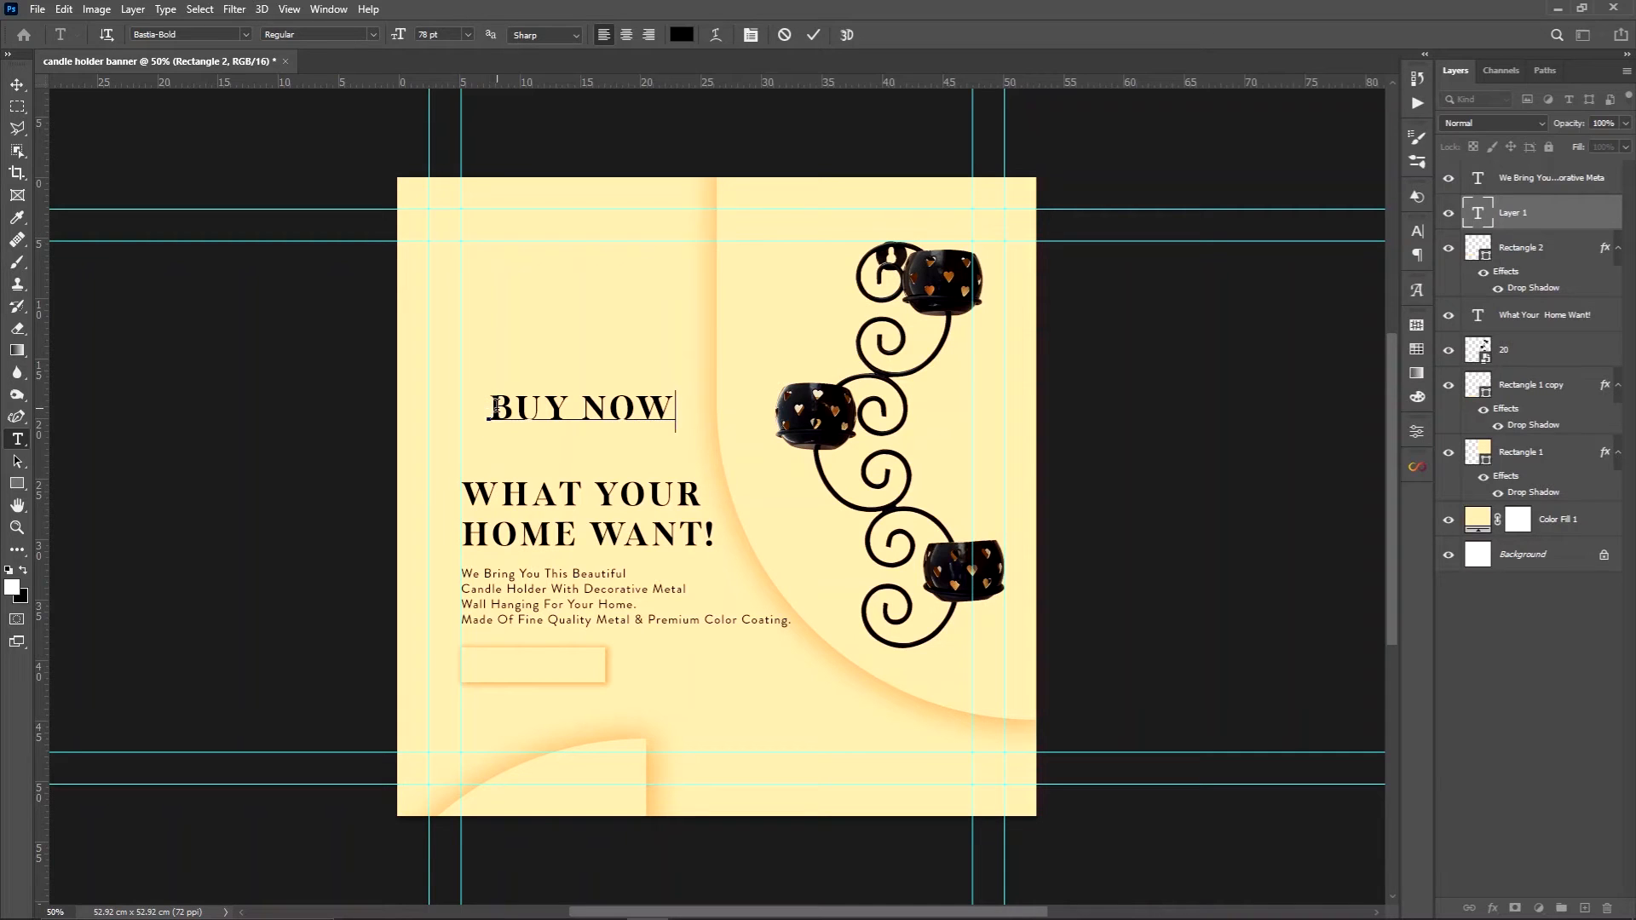
# Reduce the "BUY NOW" text to 42 pt and place it inside the rectangle beneath the description
pyautogui.moveTo(496, 407); pyautogui.dragTo(672, 407)
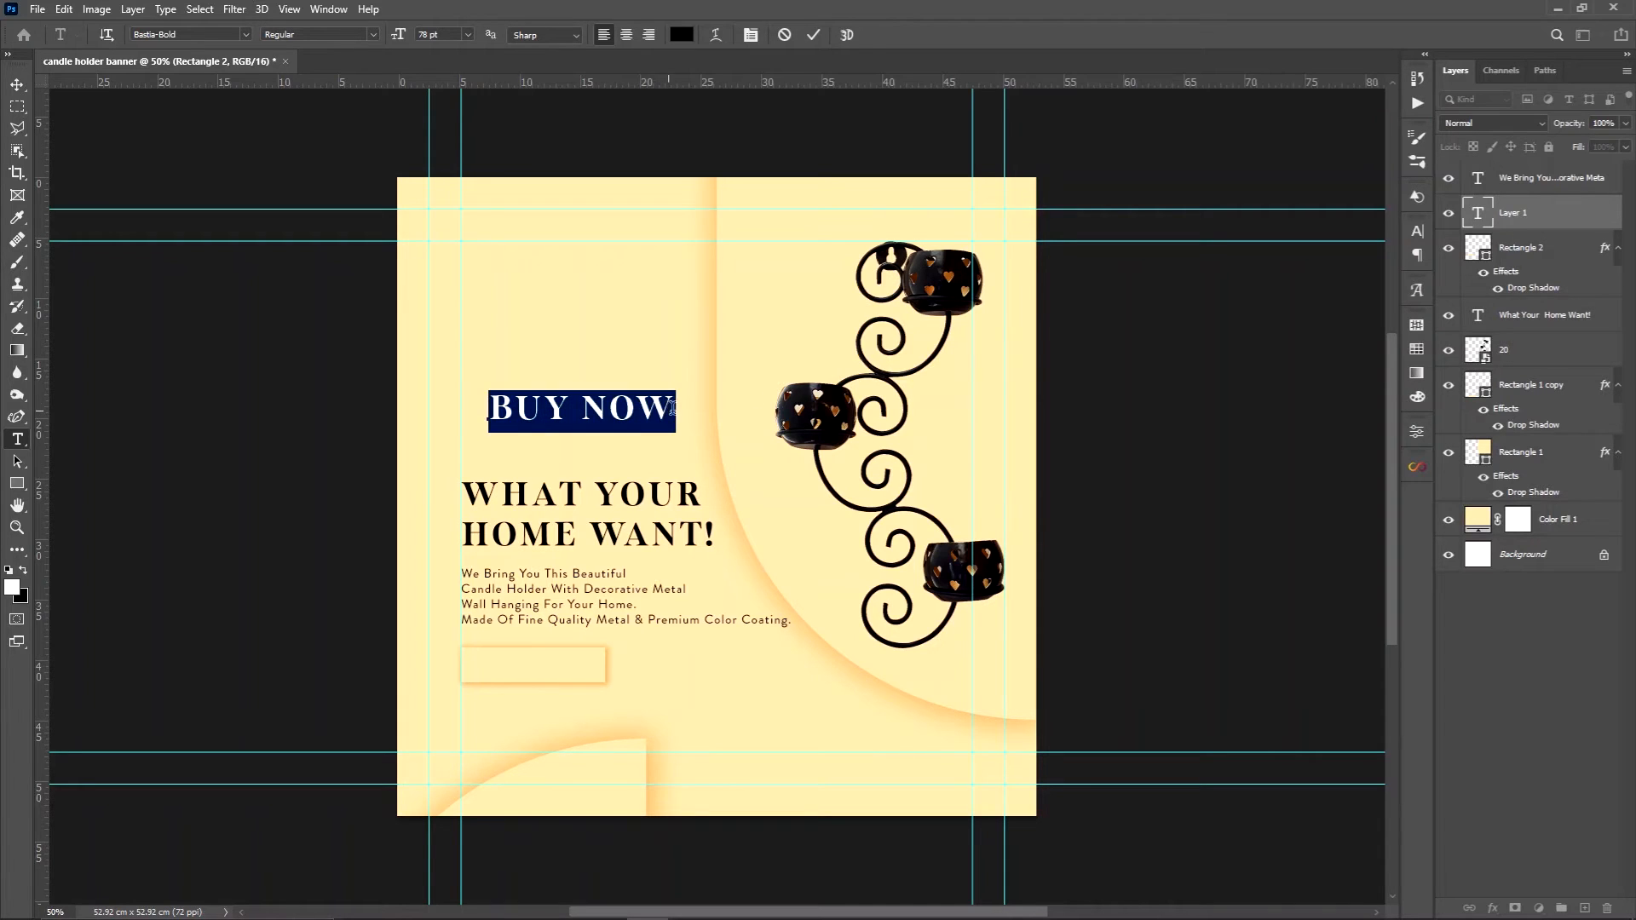
pyautogui.click(1417, 232)
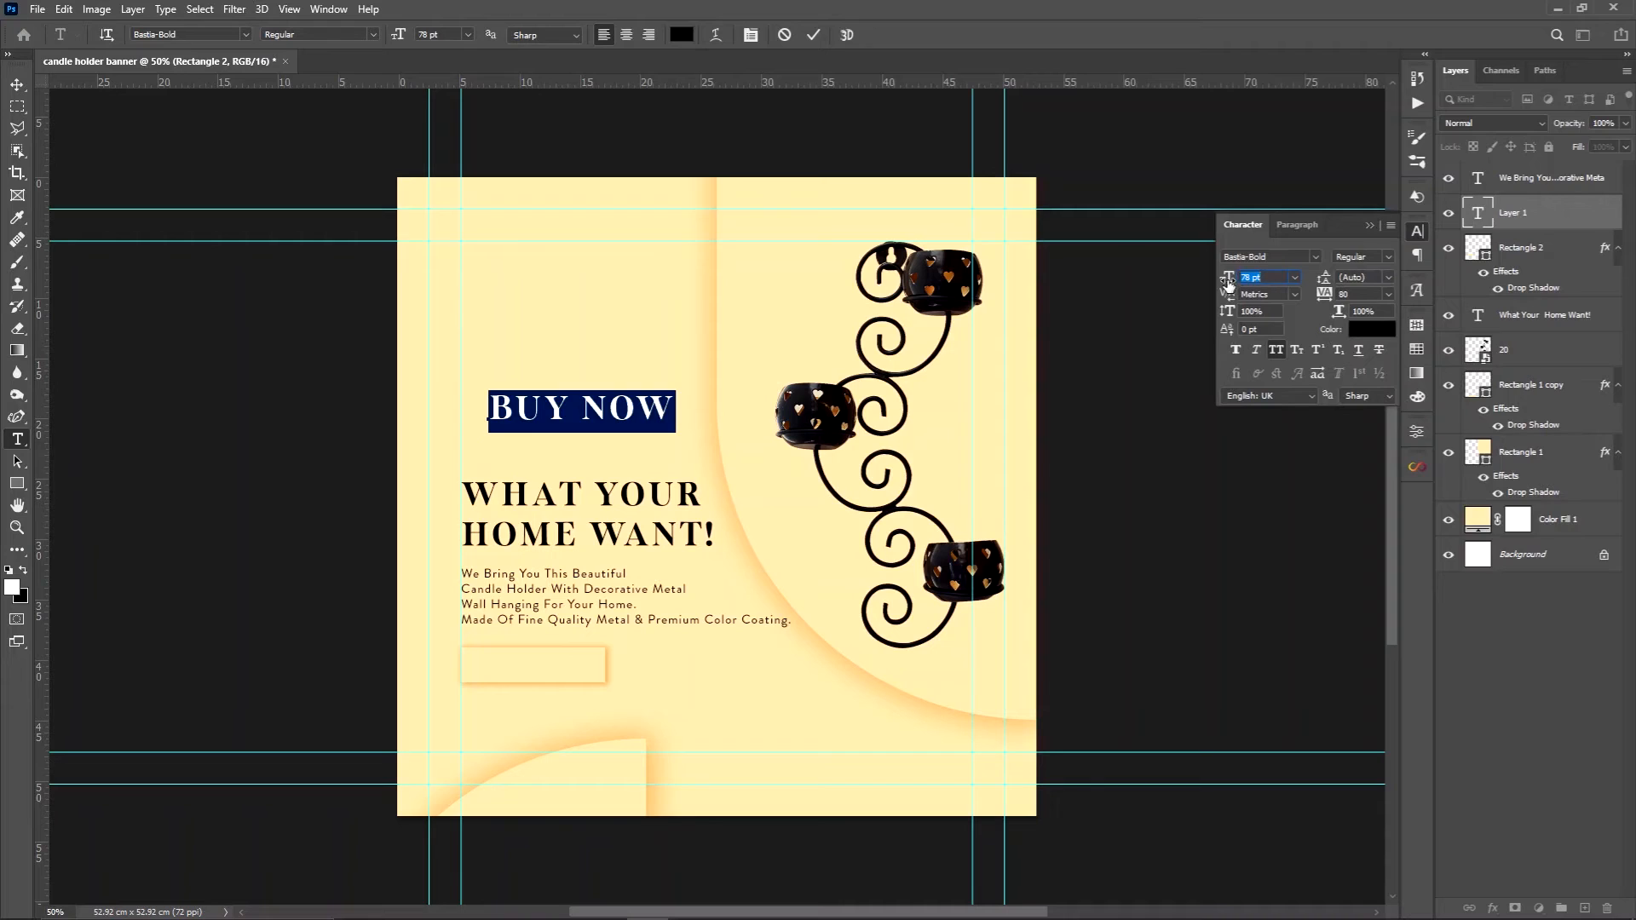
pyautogui.moveTo(1228, 280); pyautogui.dragTo(1197, 293)
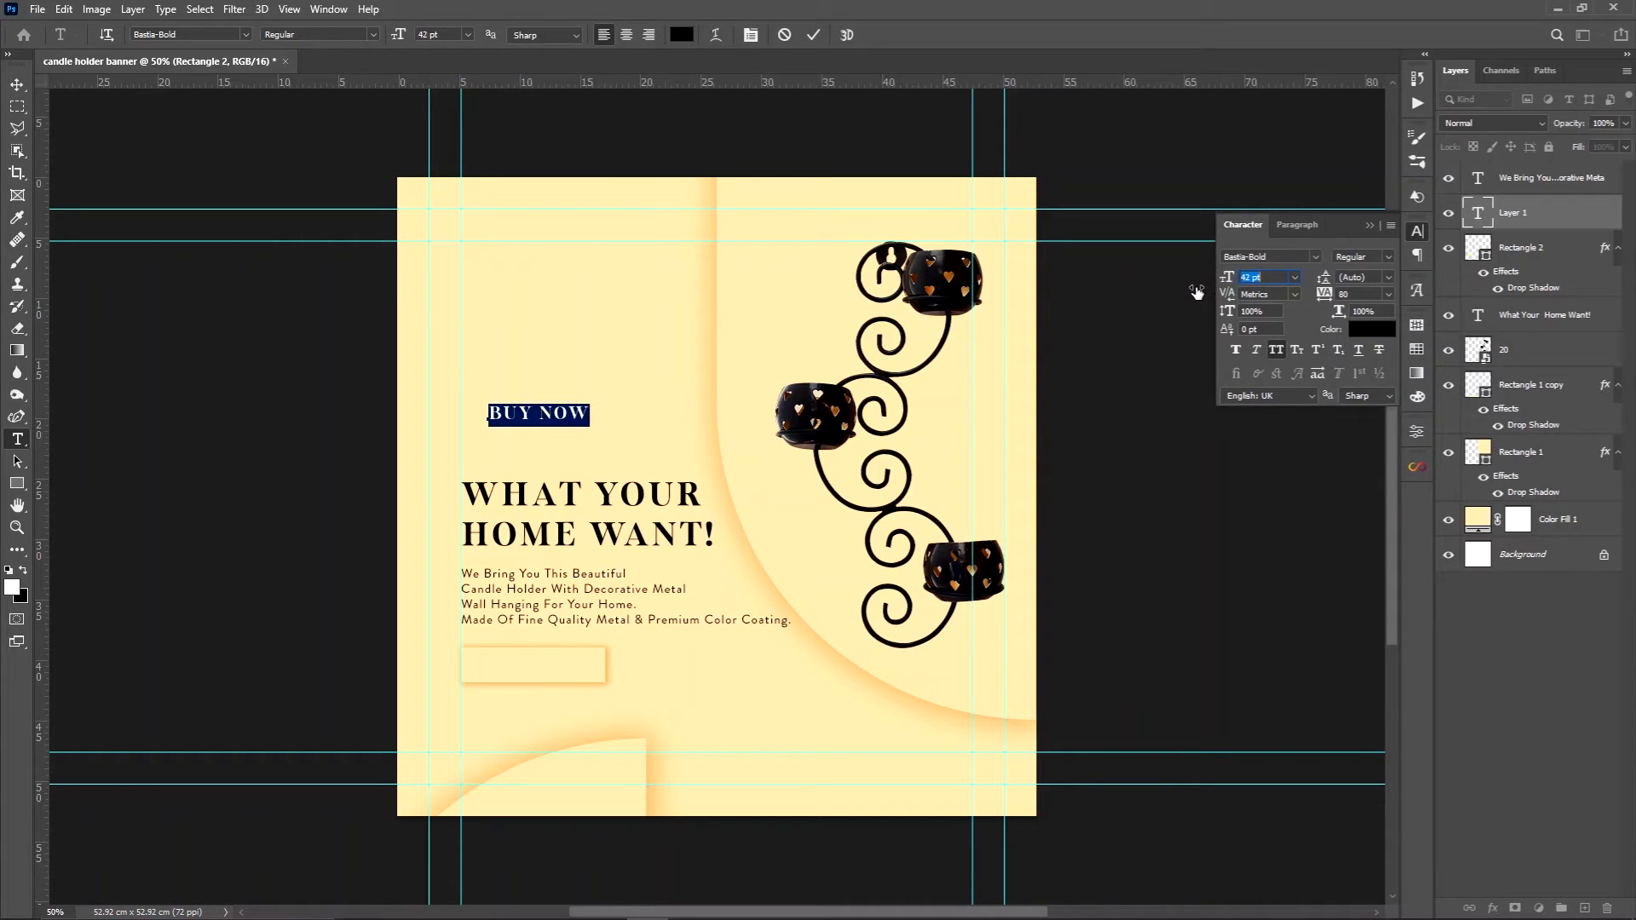
pyautogui.click(1367, 225)
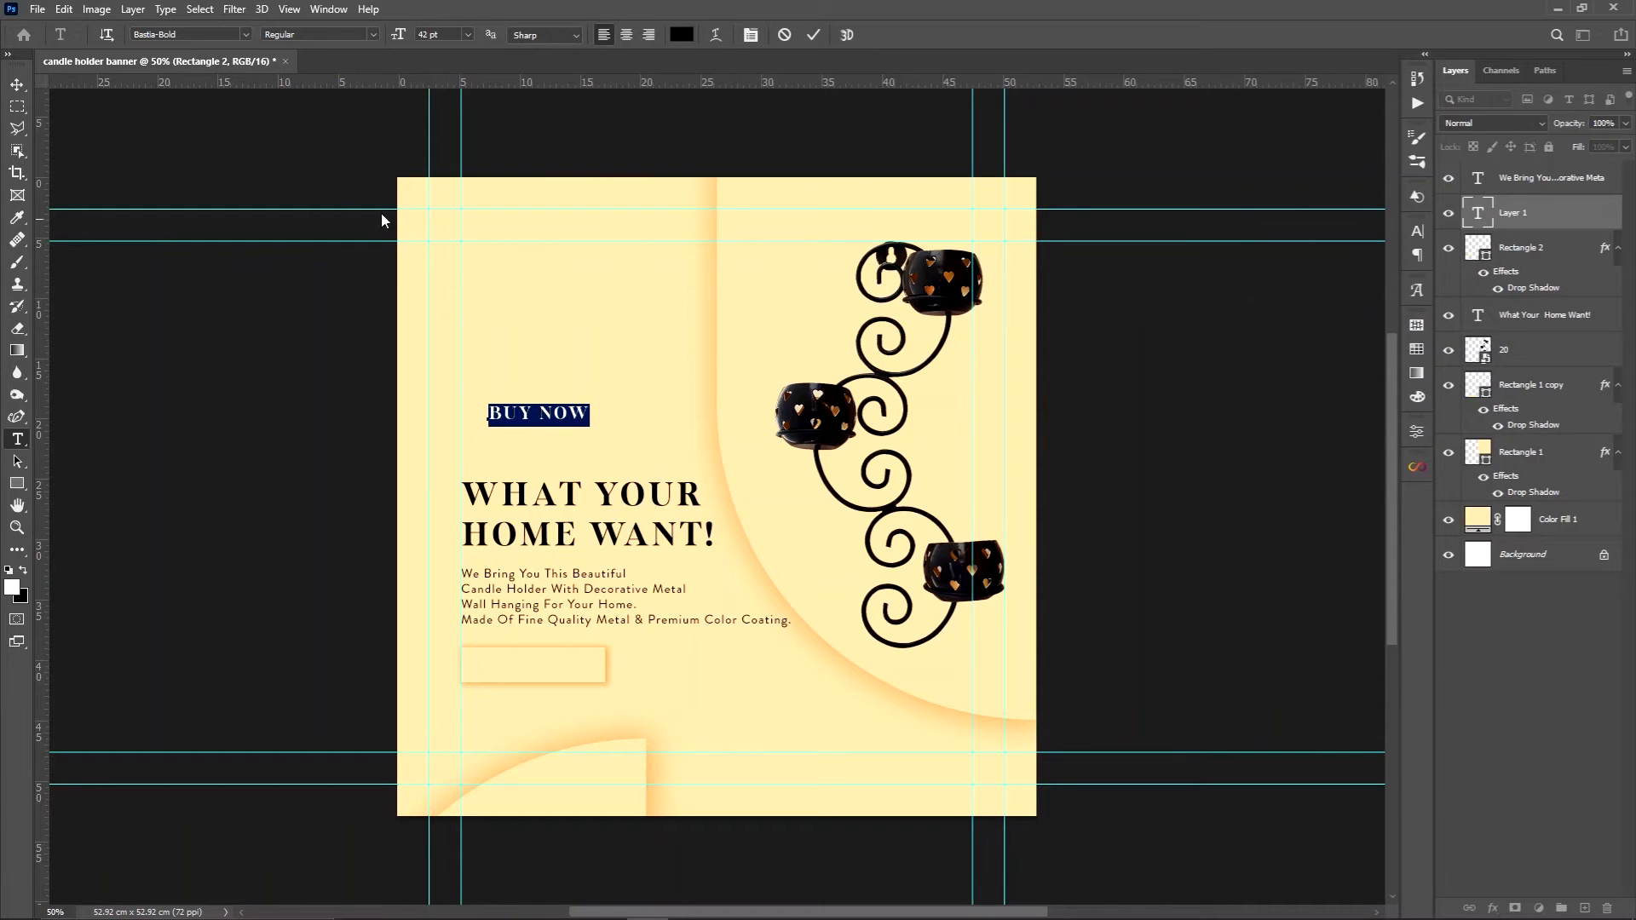
pyautogui.click(16, 85)
pyautogui.moveTo(527, 425); pyautogui.dragTo(517, 667)
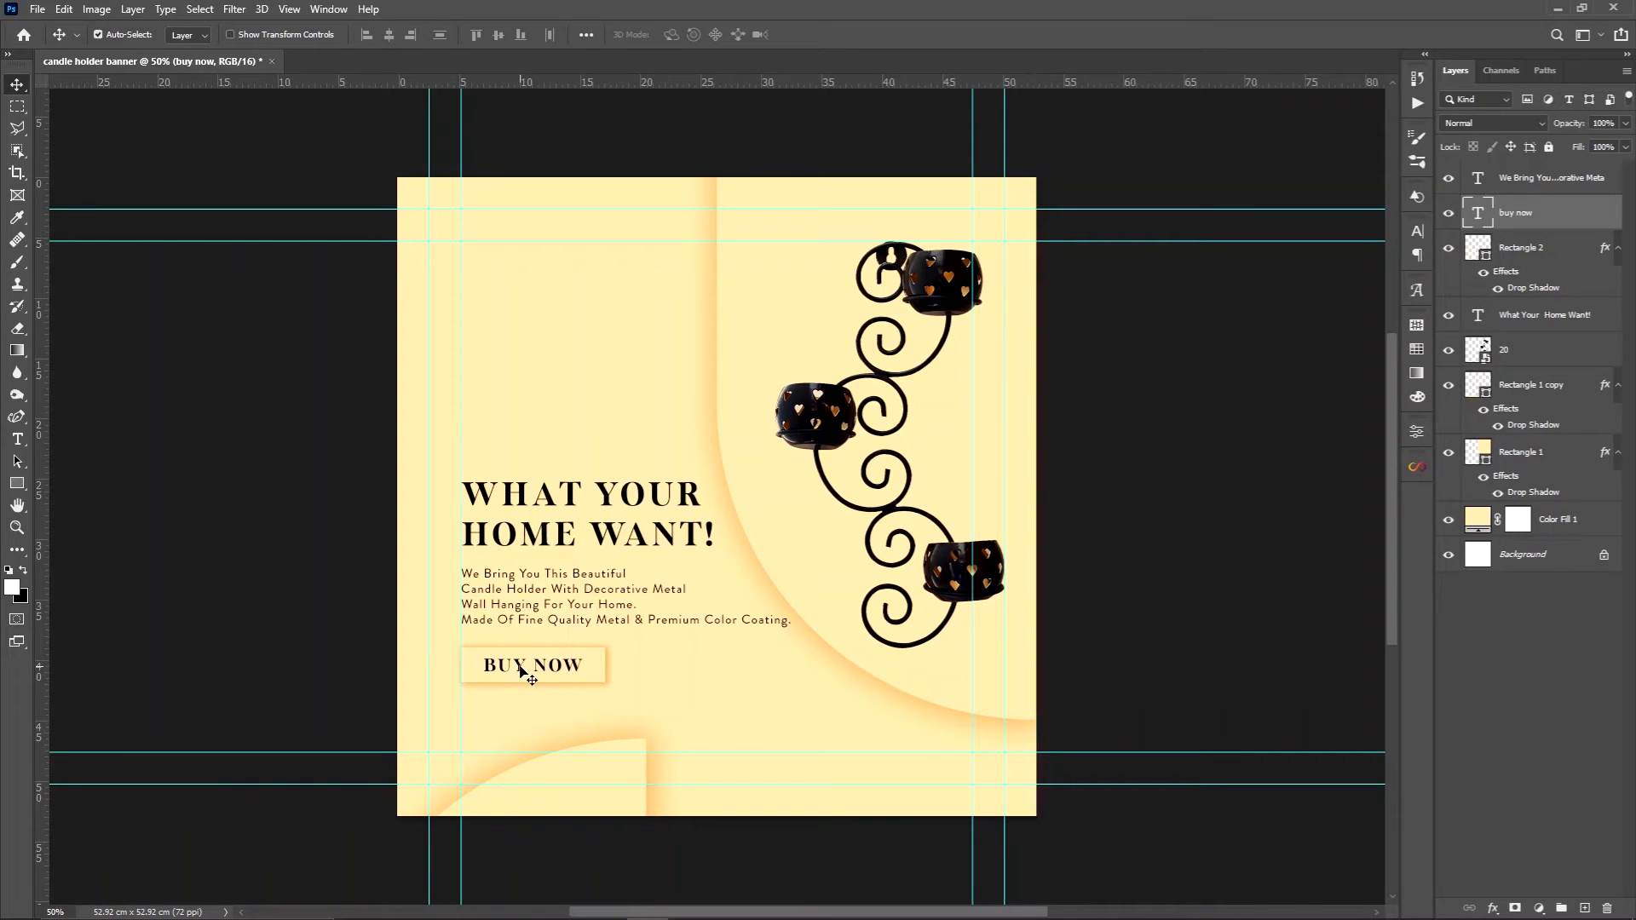
# Try a tracking of 0 on the "BUY NOW" text, settle on 50 and commit the change
pyautogui.doubleClick(521, 669)
pyautogui.click(1417, 231)
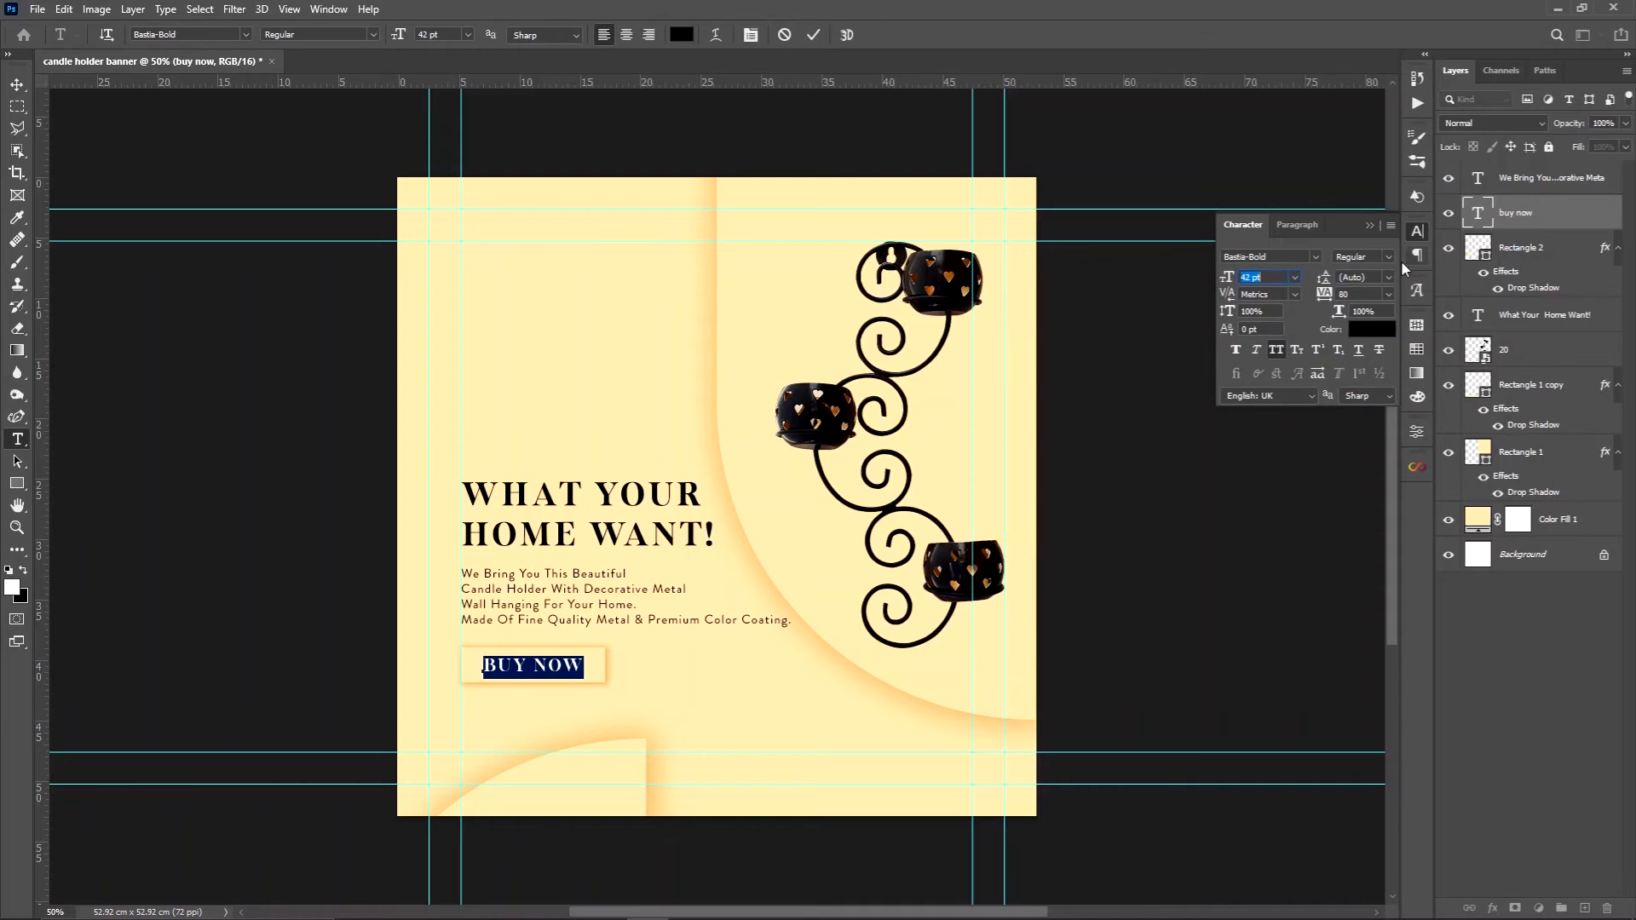
pyautogui.click(1388, 294)
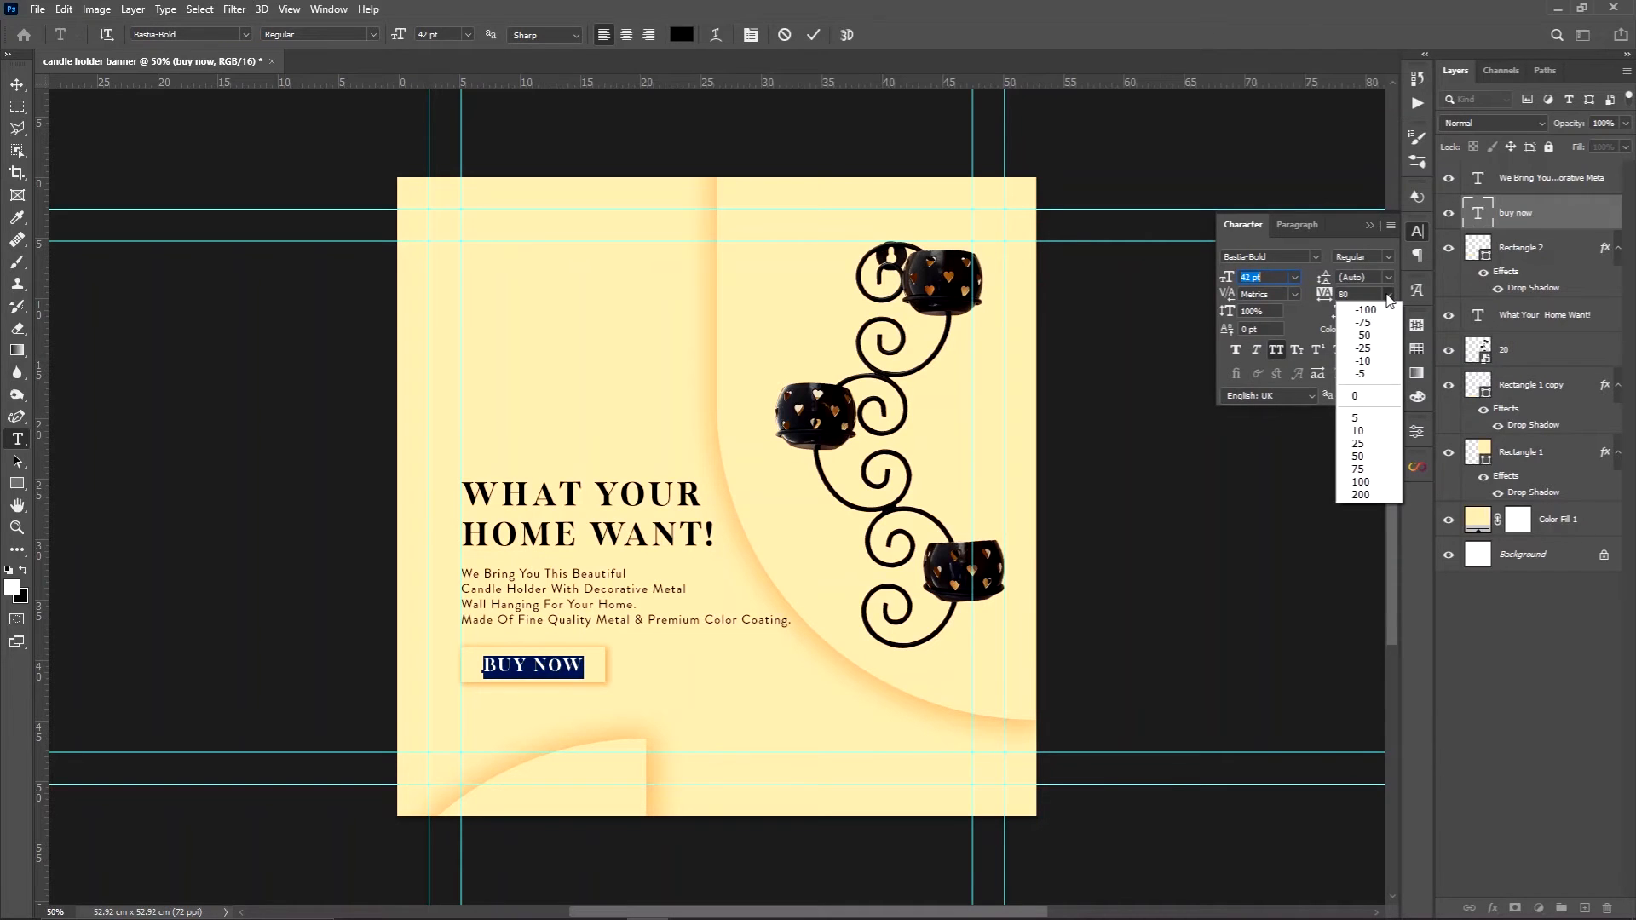
pyautogui.click(1360, 397)
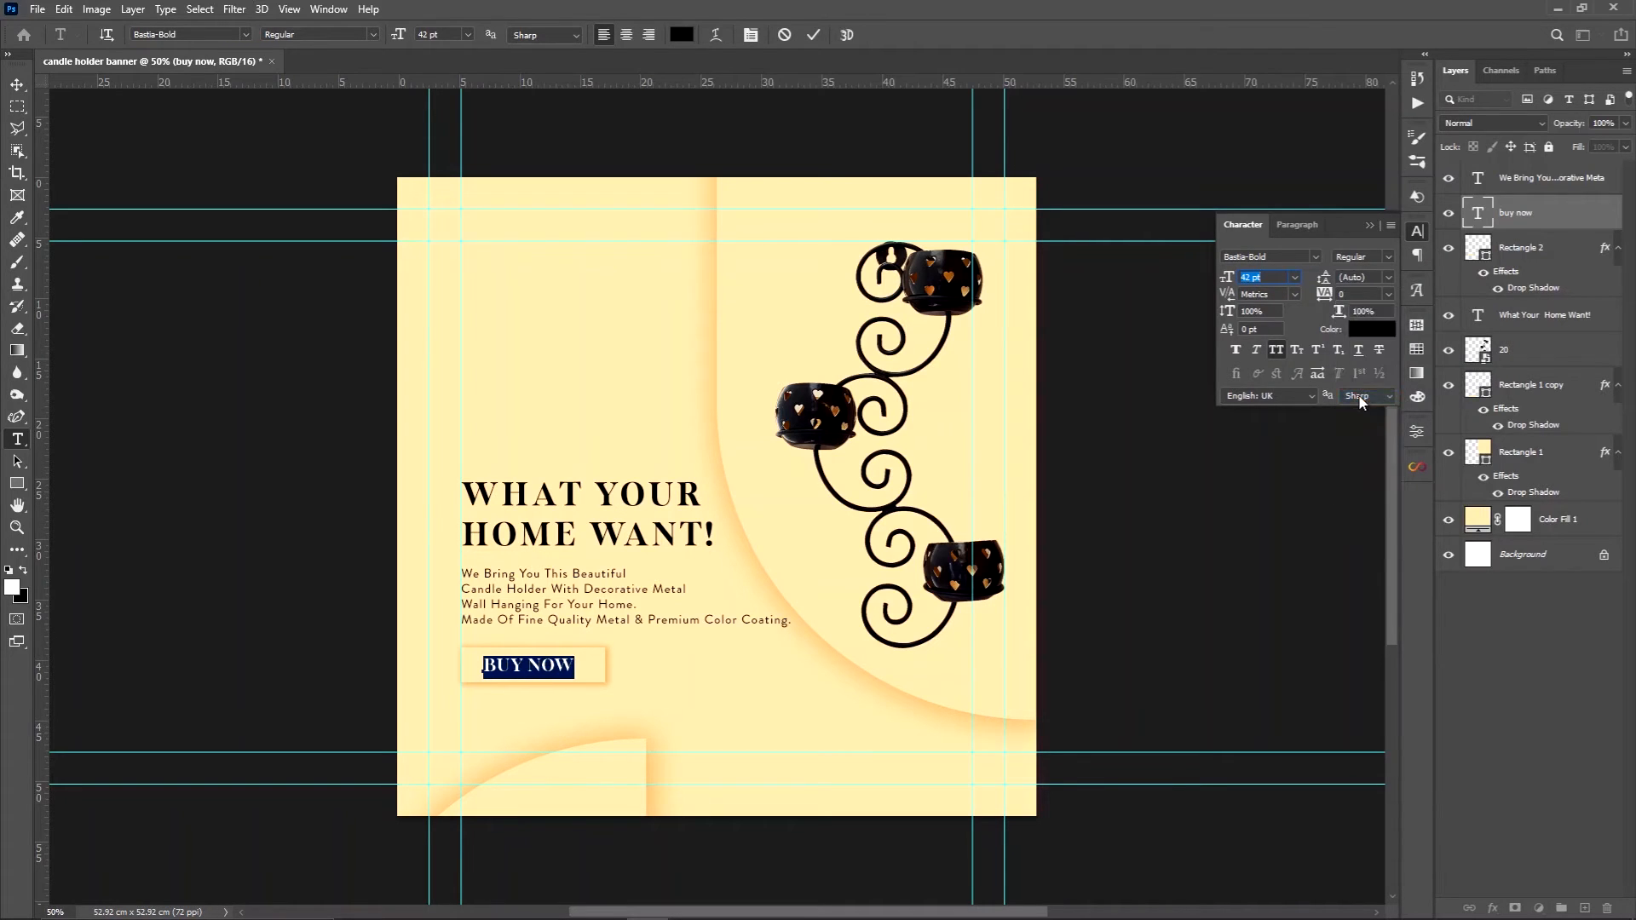
pyautogui.click(1389, 294)
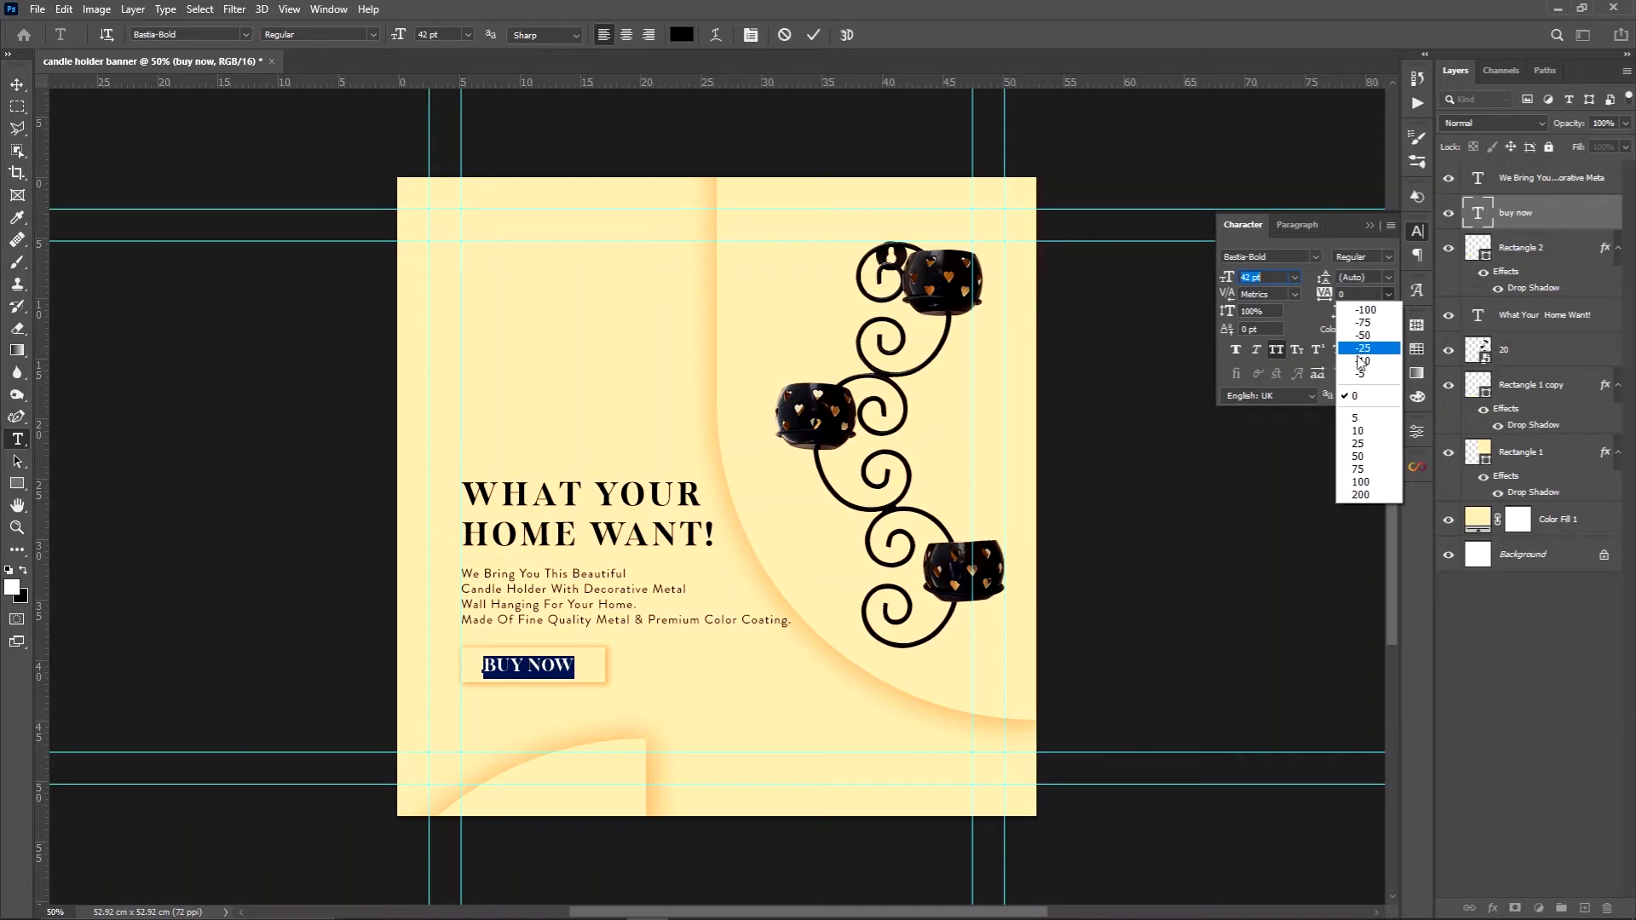
pyautogui.click(1355, 456)
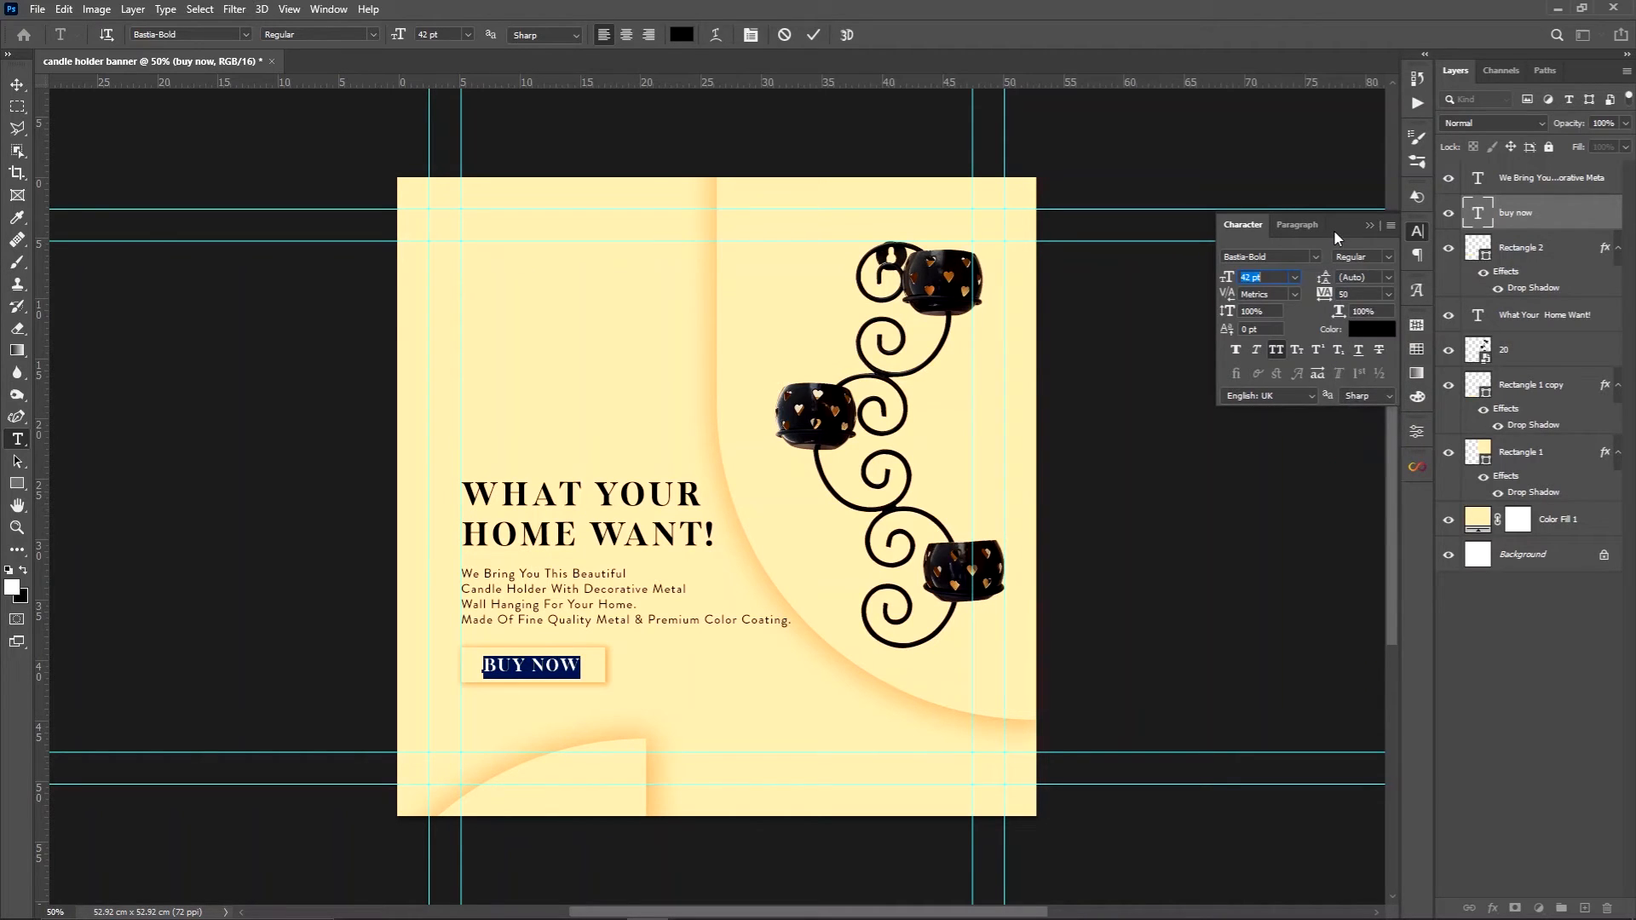
pyautogui.click(17, 85)
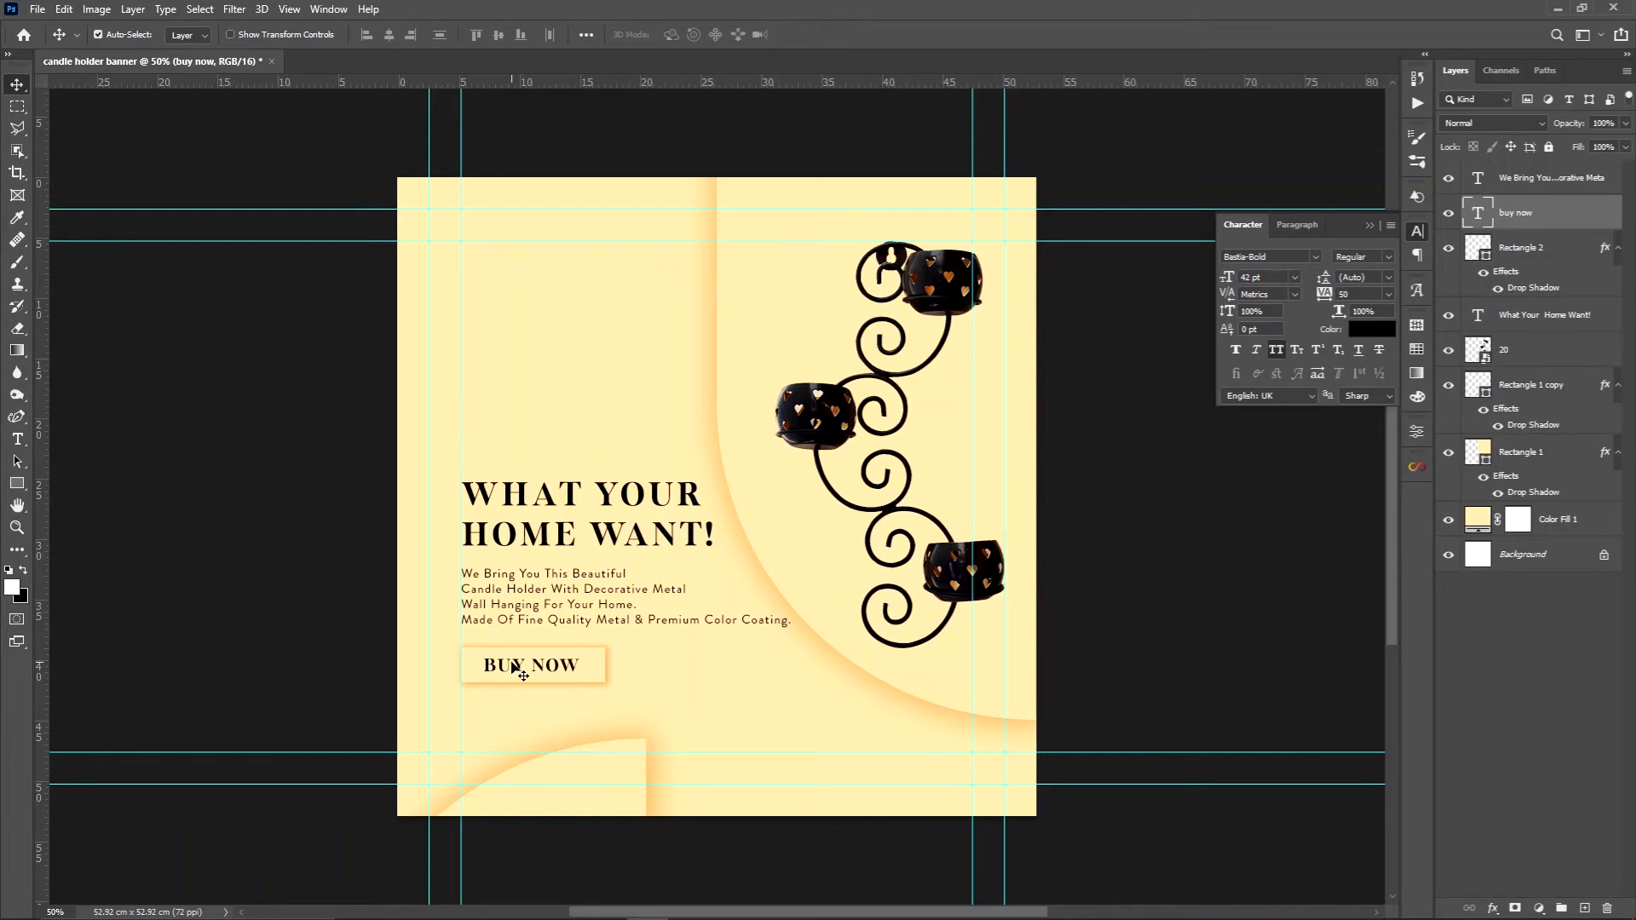
# Set the headline's tracking to 0 and its font size to 83 pt, and shift it slightly up from the description
pyautogui.doubleClick(542, 528)
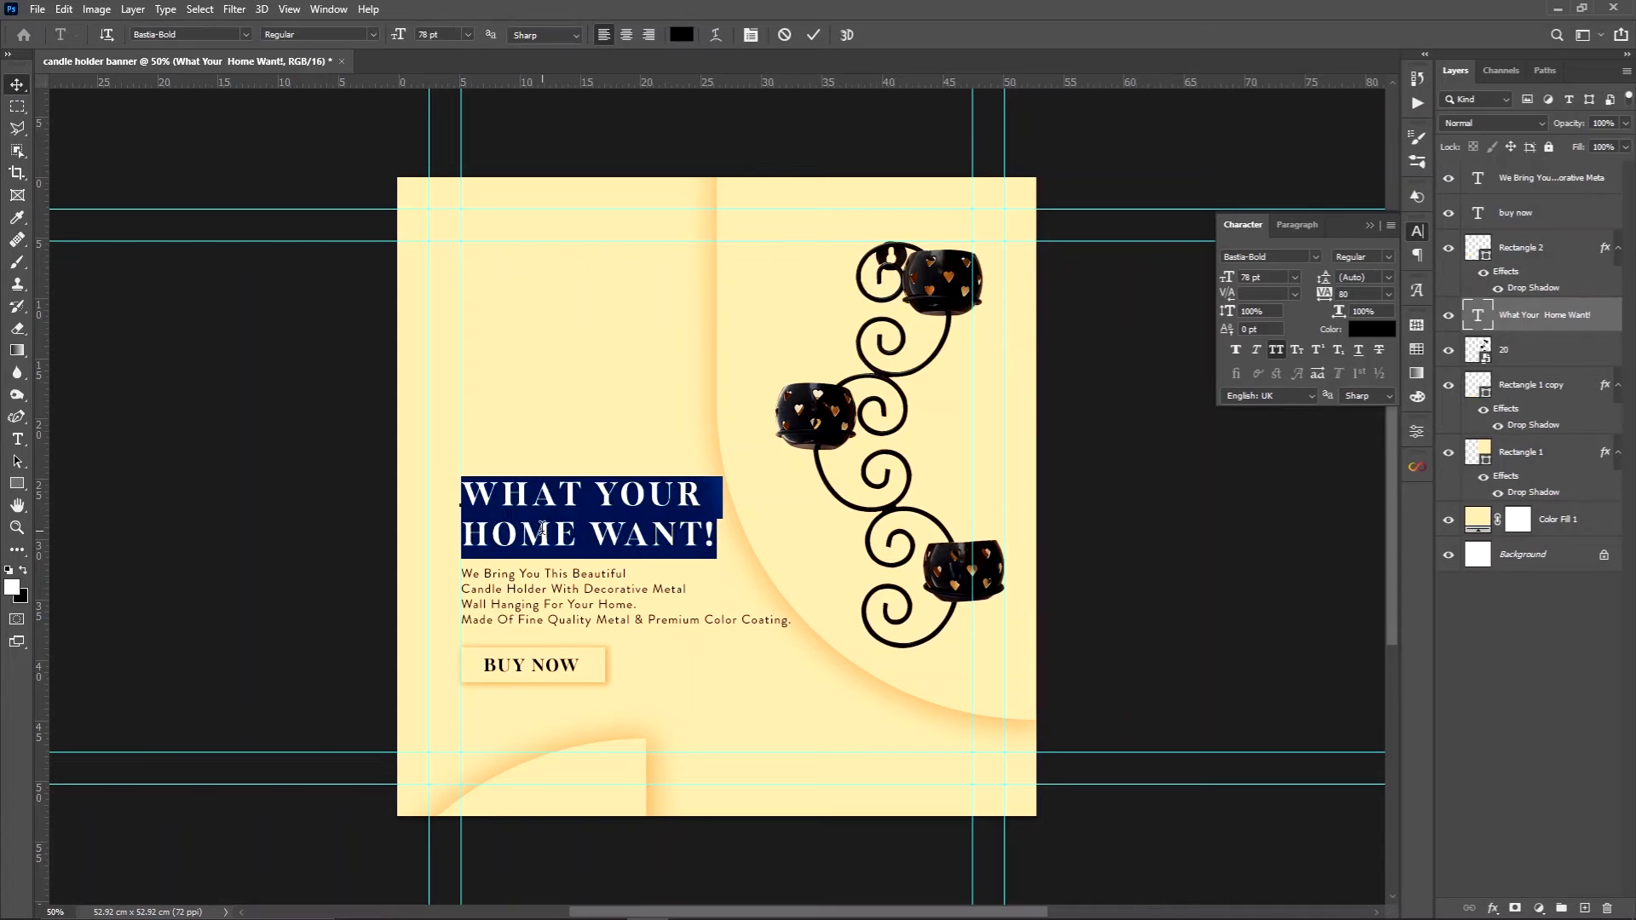
pyautogui.click(1389, 294)
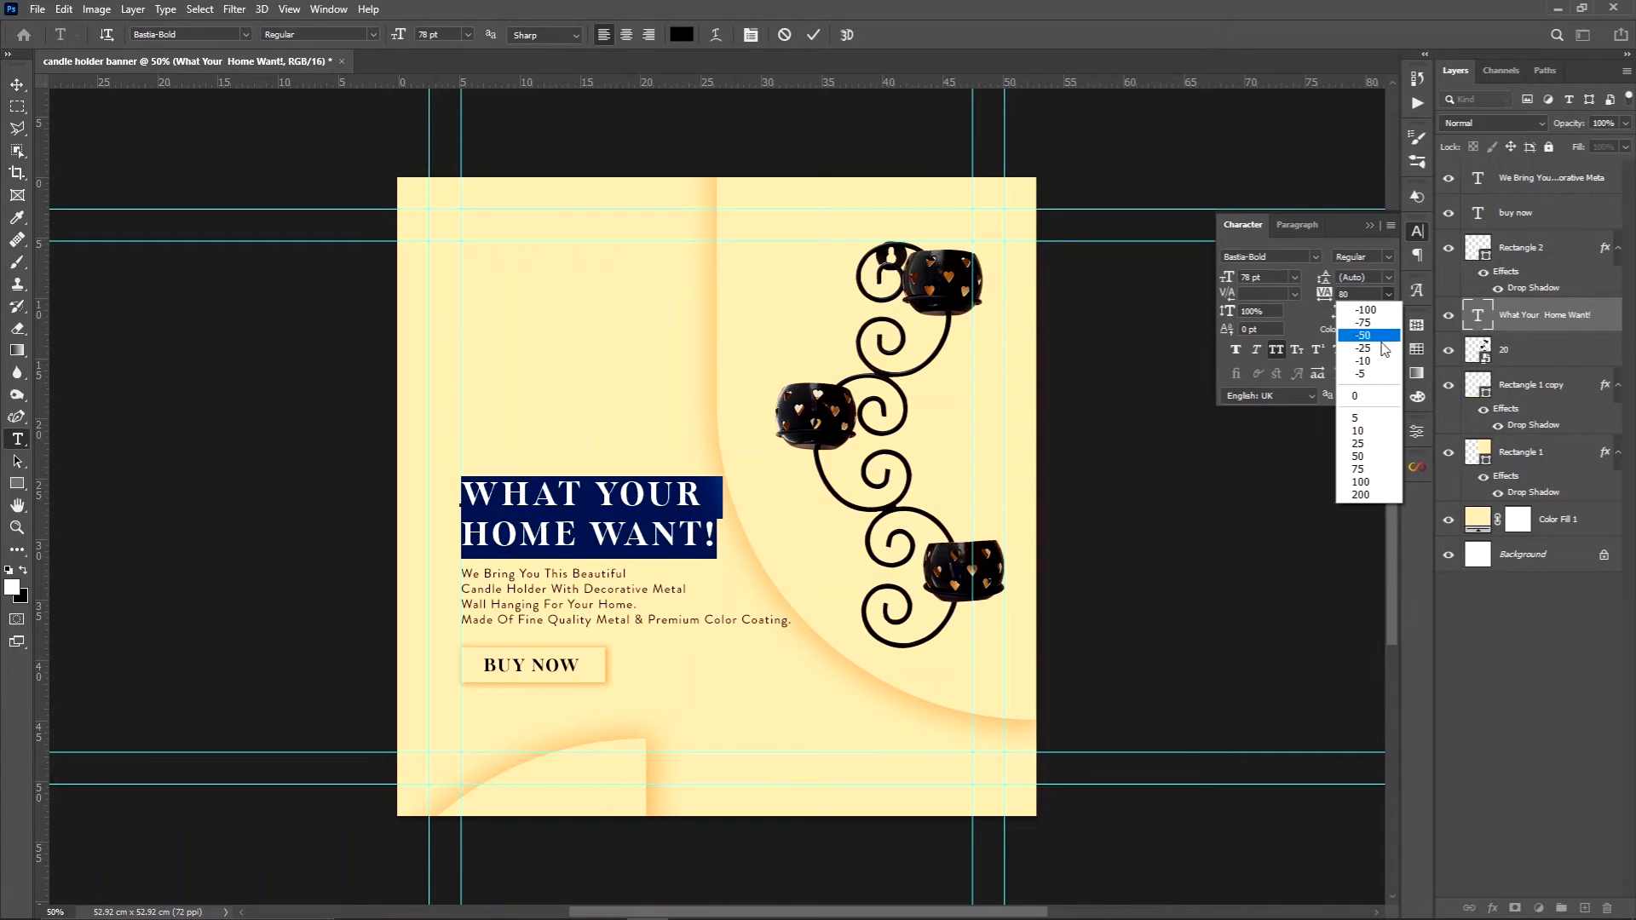
pyautogui.click(1369, 395)
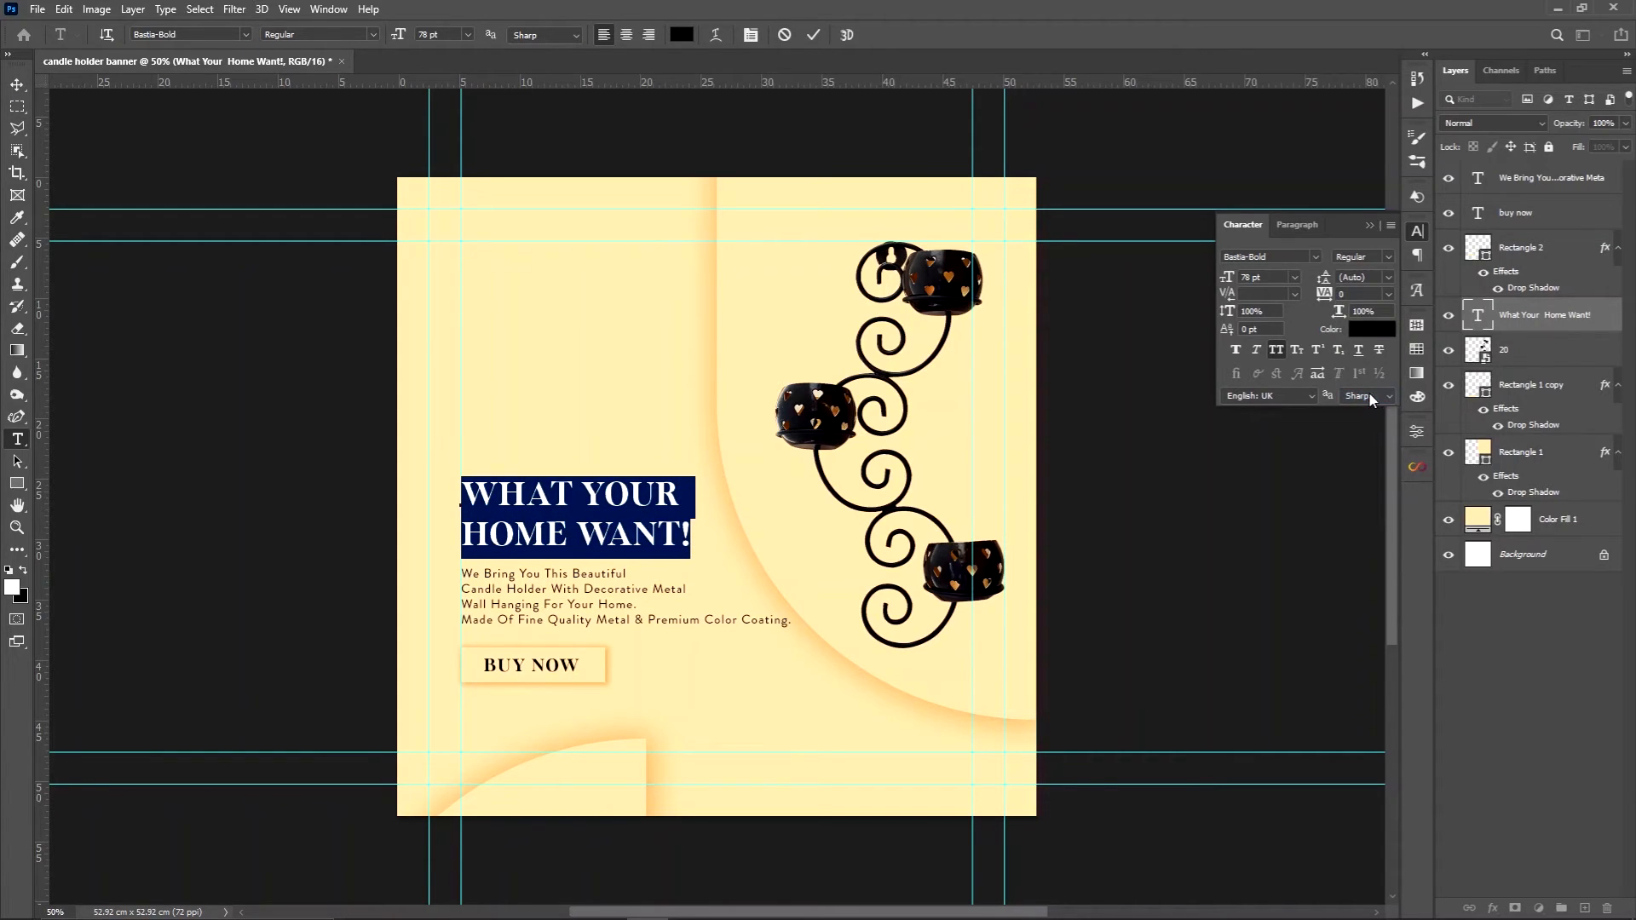
pyautogui.moveTo(1227, 281); pyautogui.dragTo(1231, 283)
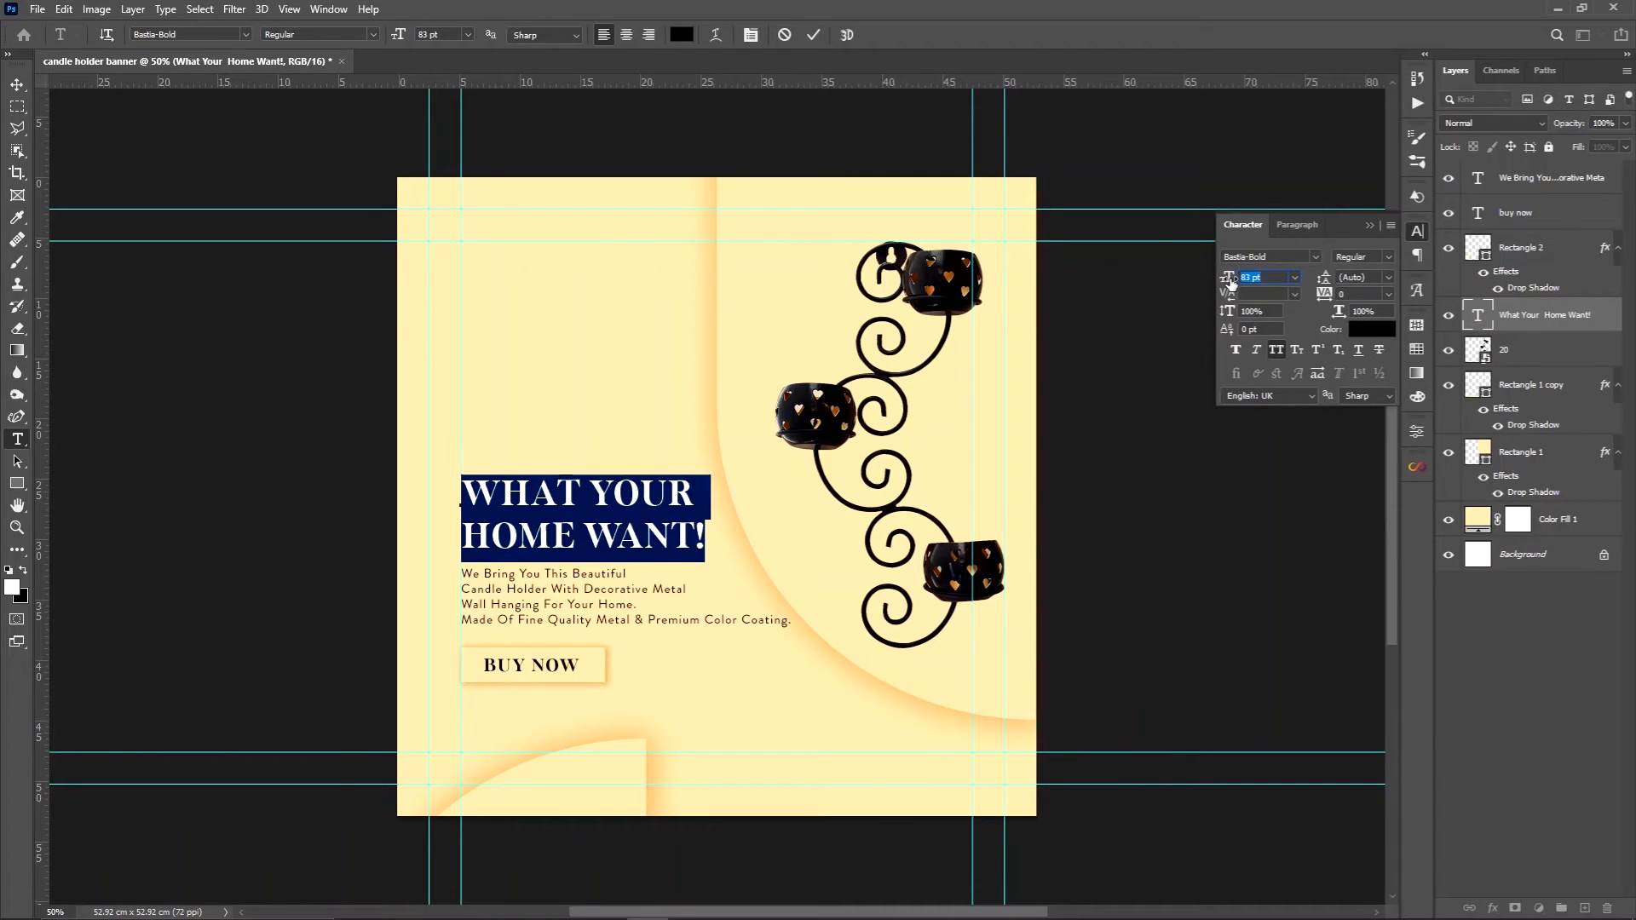
pyautogui.click(1370, 225)
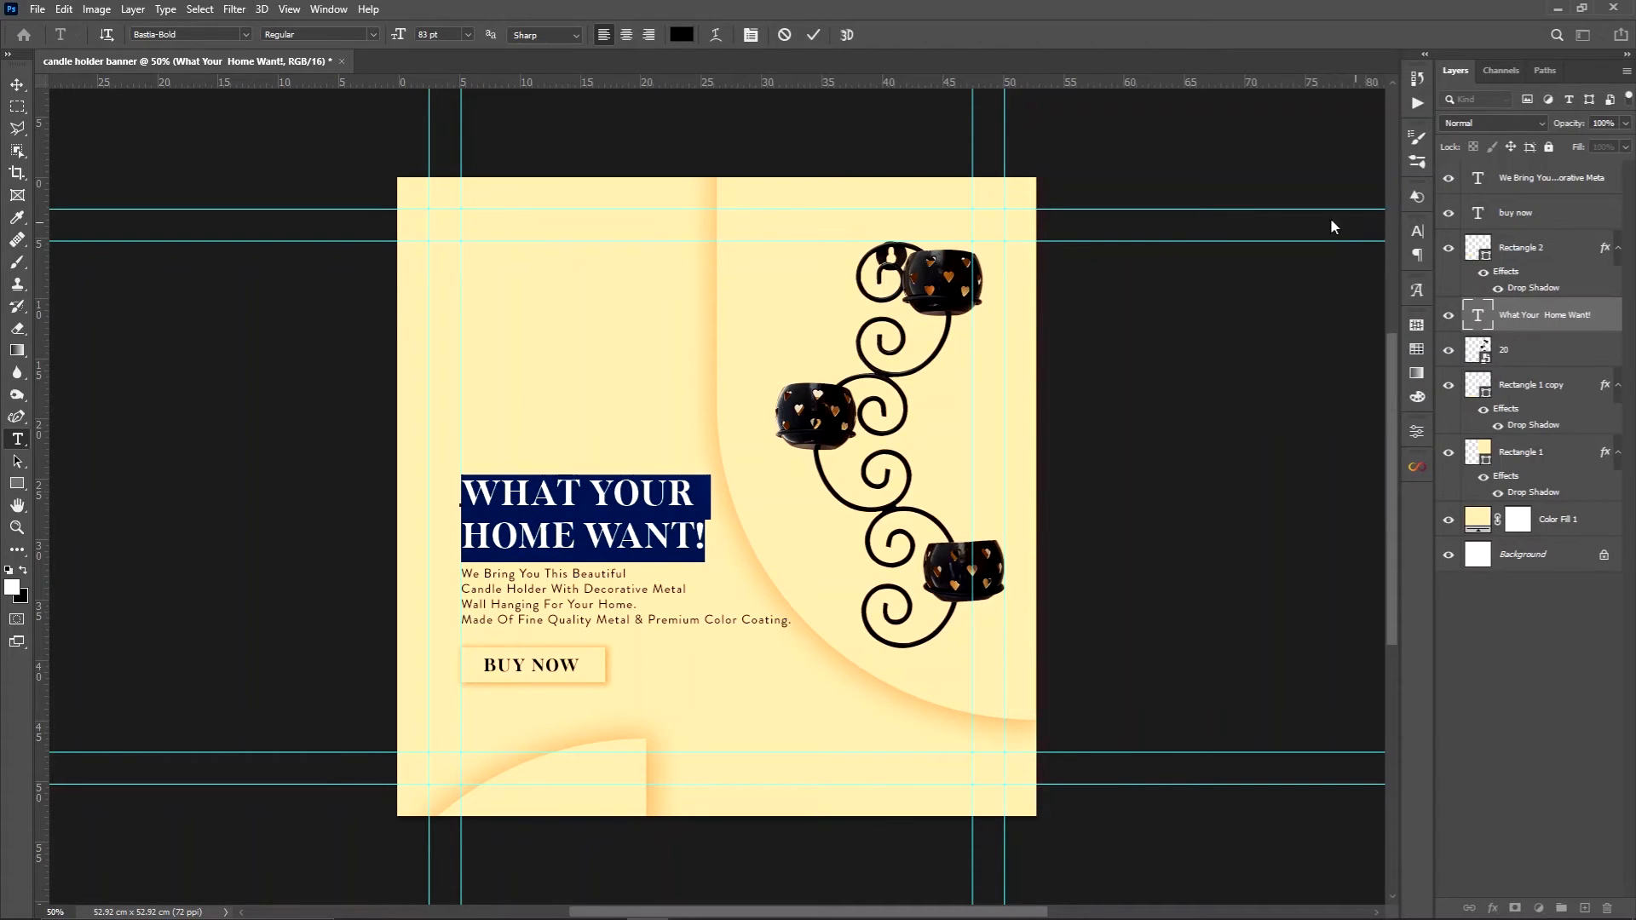
pyautogui.click(17, 83)
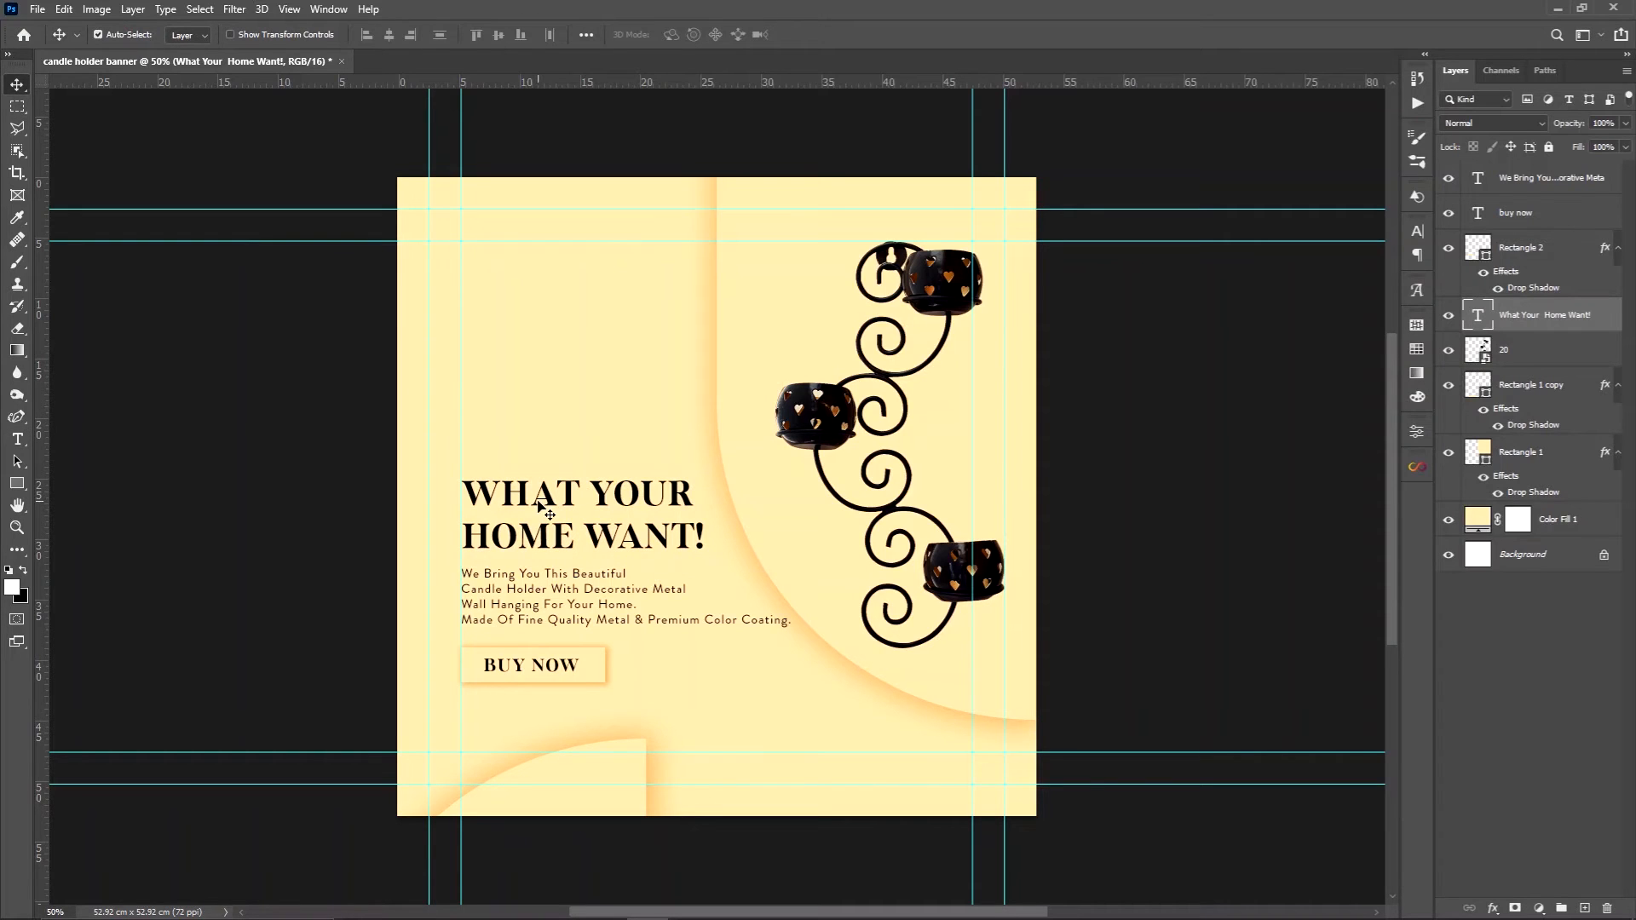
pyautogui.moveTo(538, 500); pyautogui.dragTo(538, 493)
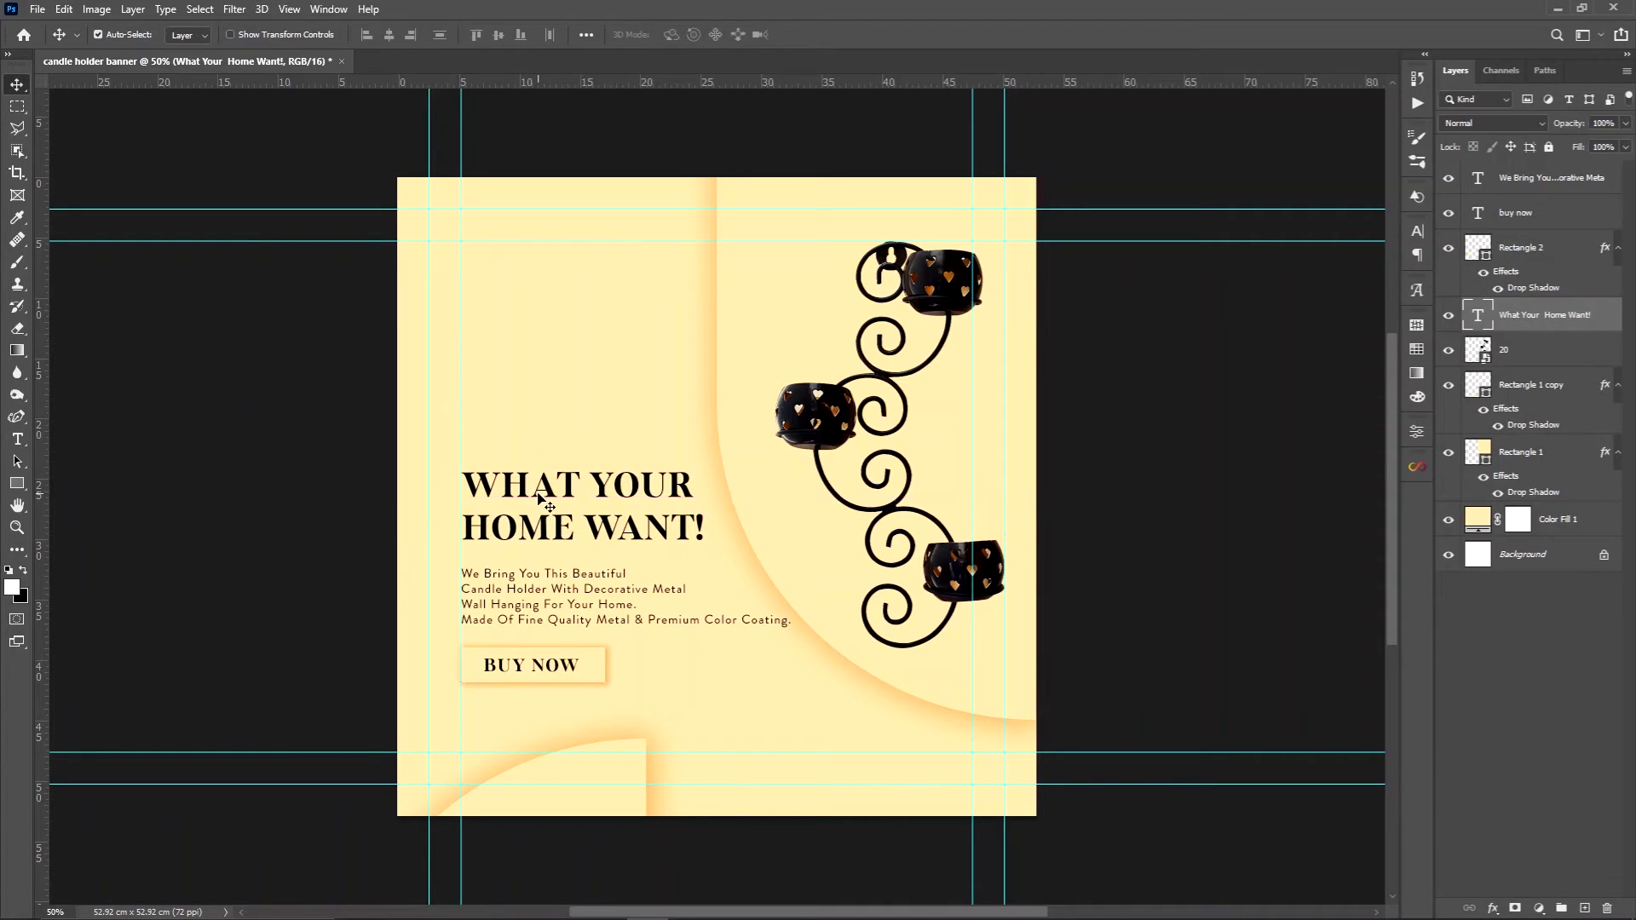
# Set the leading of the "WHAT YOUR HOME WANT!" headline to 74 pt and shift the headline slightly down toward the description
pyautogui.doubleClick(538, 495)
pyautogui.click(1418, 231)
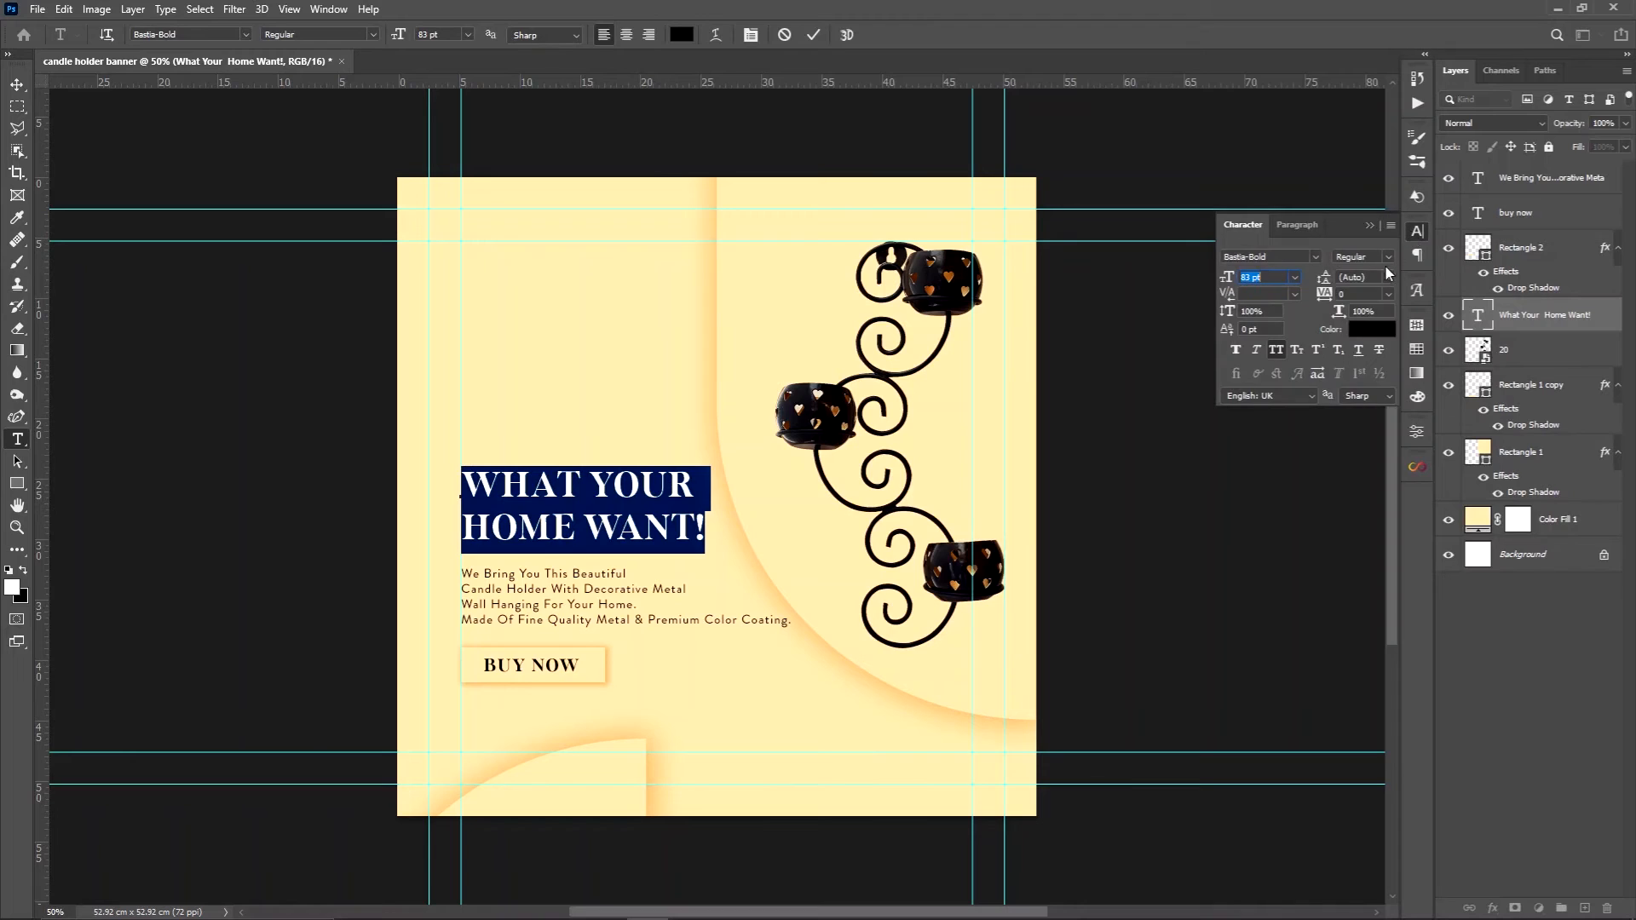
pyautogui.moveTo(1327, 287); pyautogui.dragTo(1297, 294)
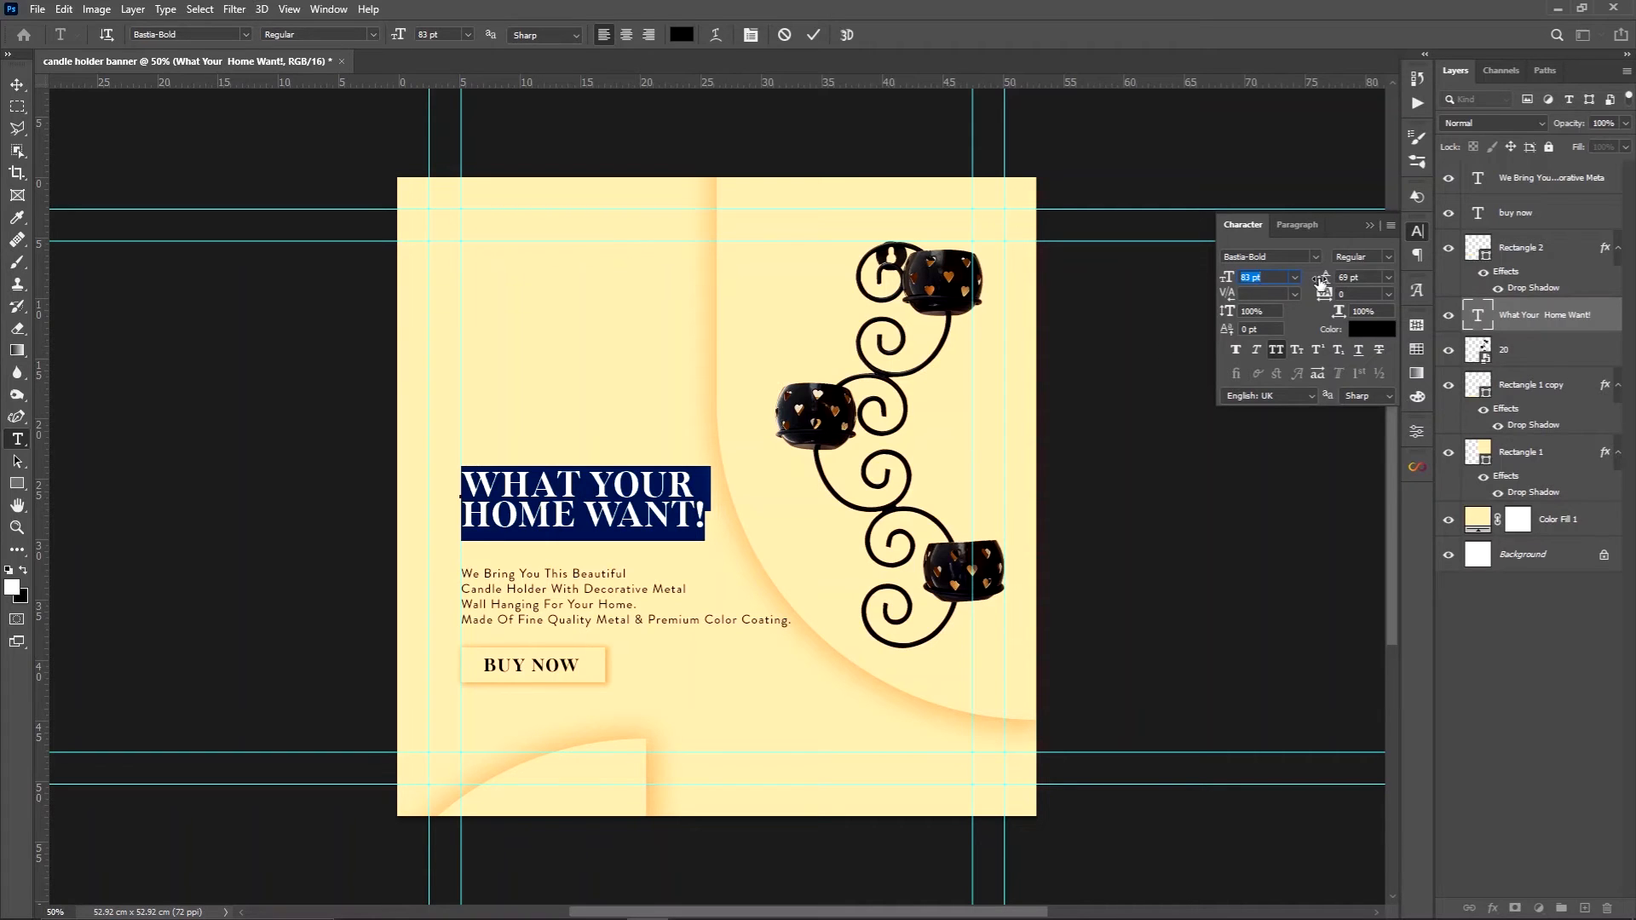
pyautogui.moveTo(1320, 282); pyautogui.dragTo(1356, 271)
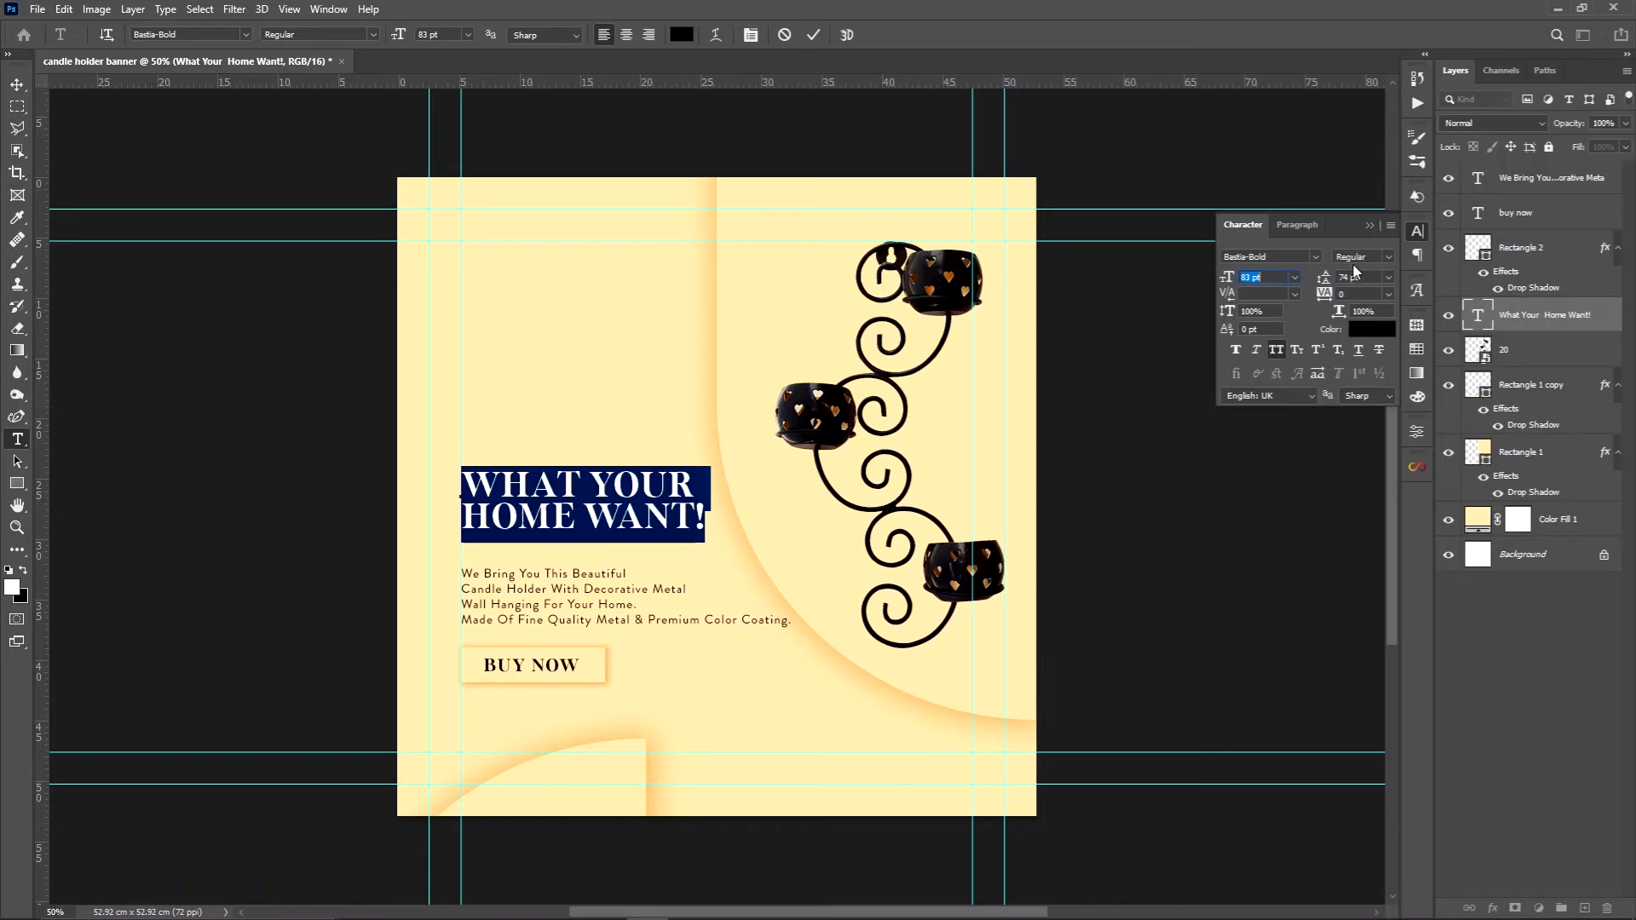
pyautogui.click(1367, 226)
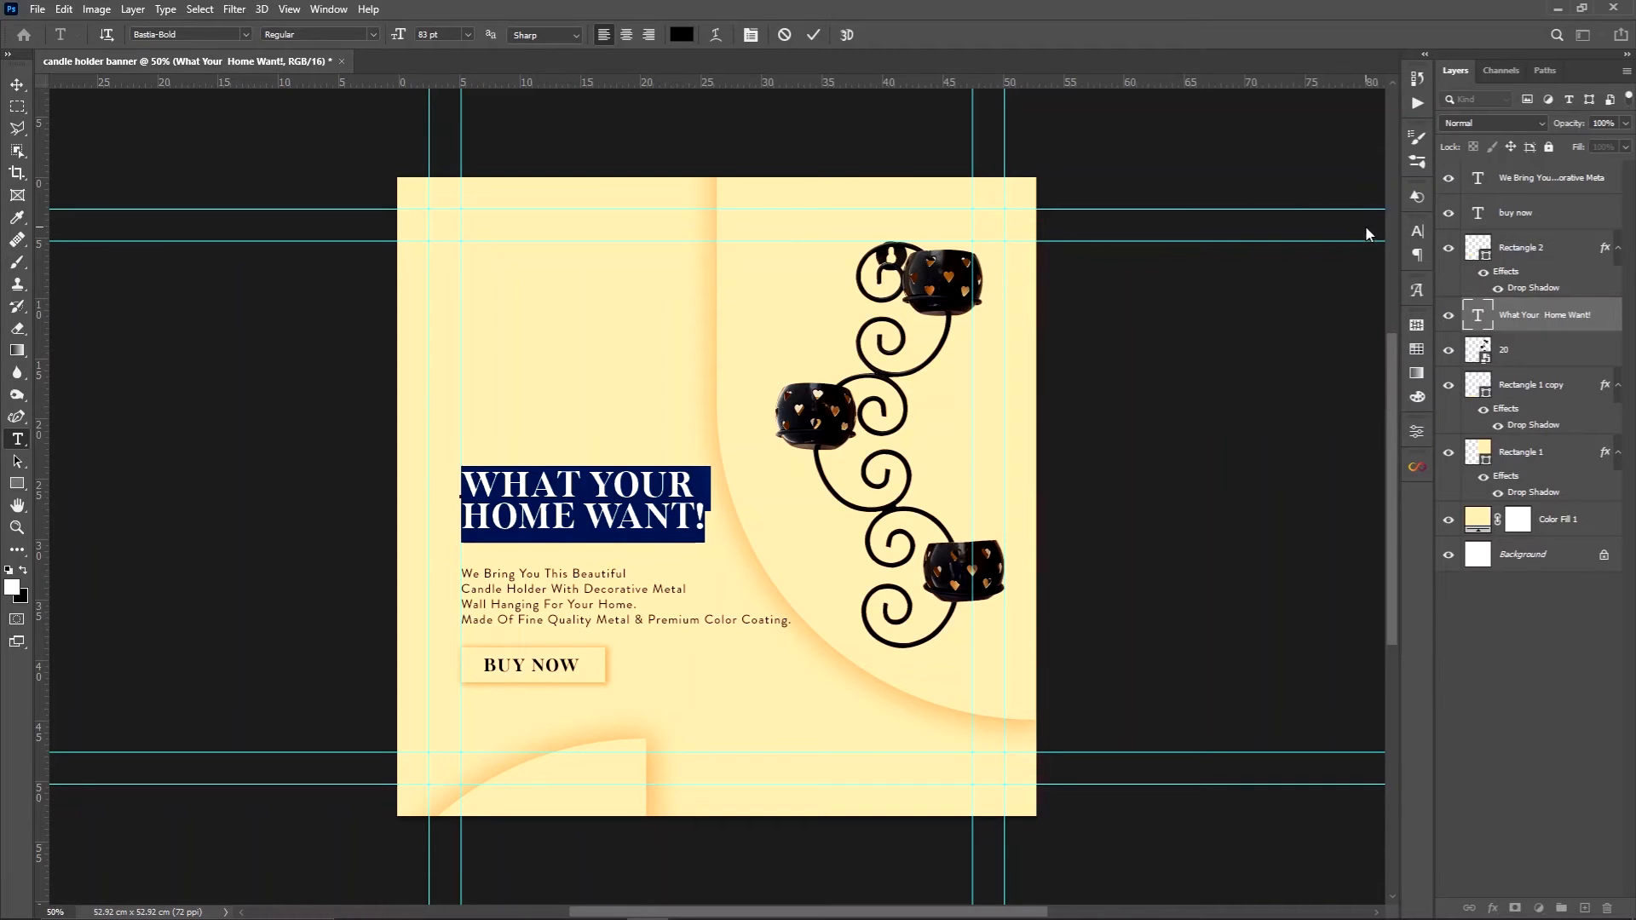
pyautogui.click(16, 86)
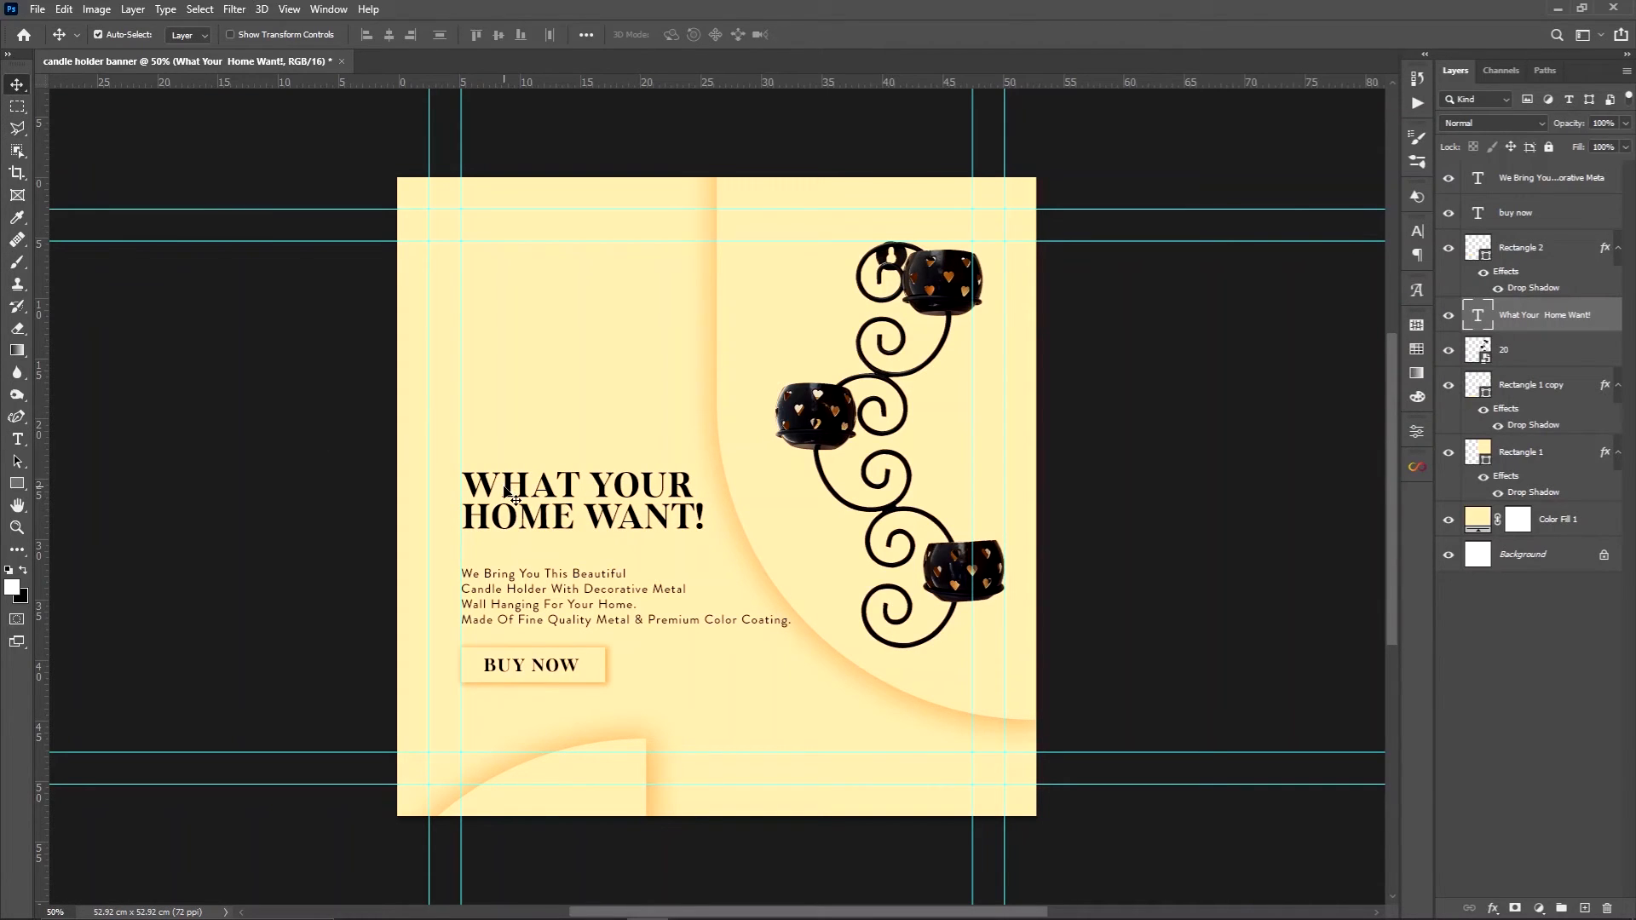
pyautogui.moveTo(504, 487); pyautogui.dragTo(505, 501)
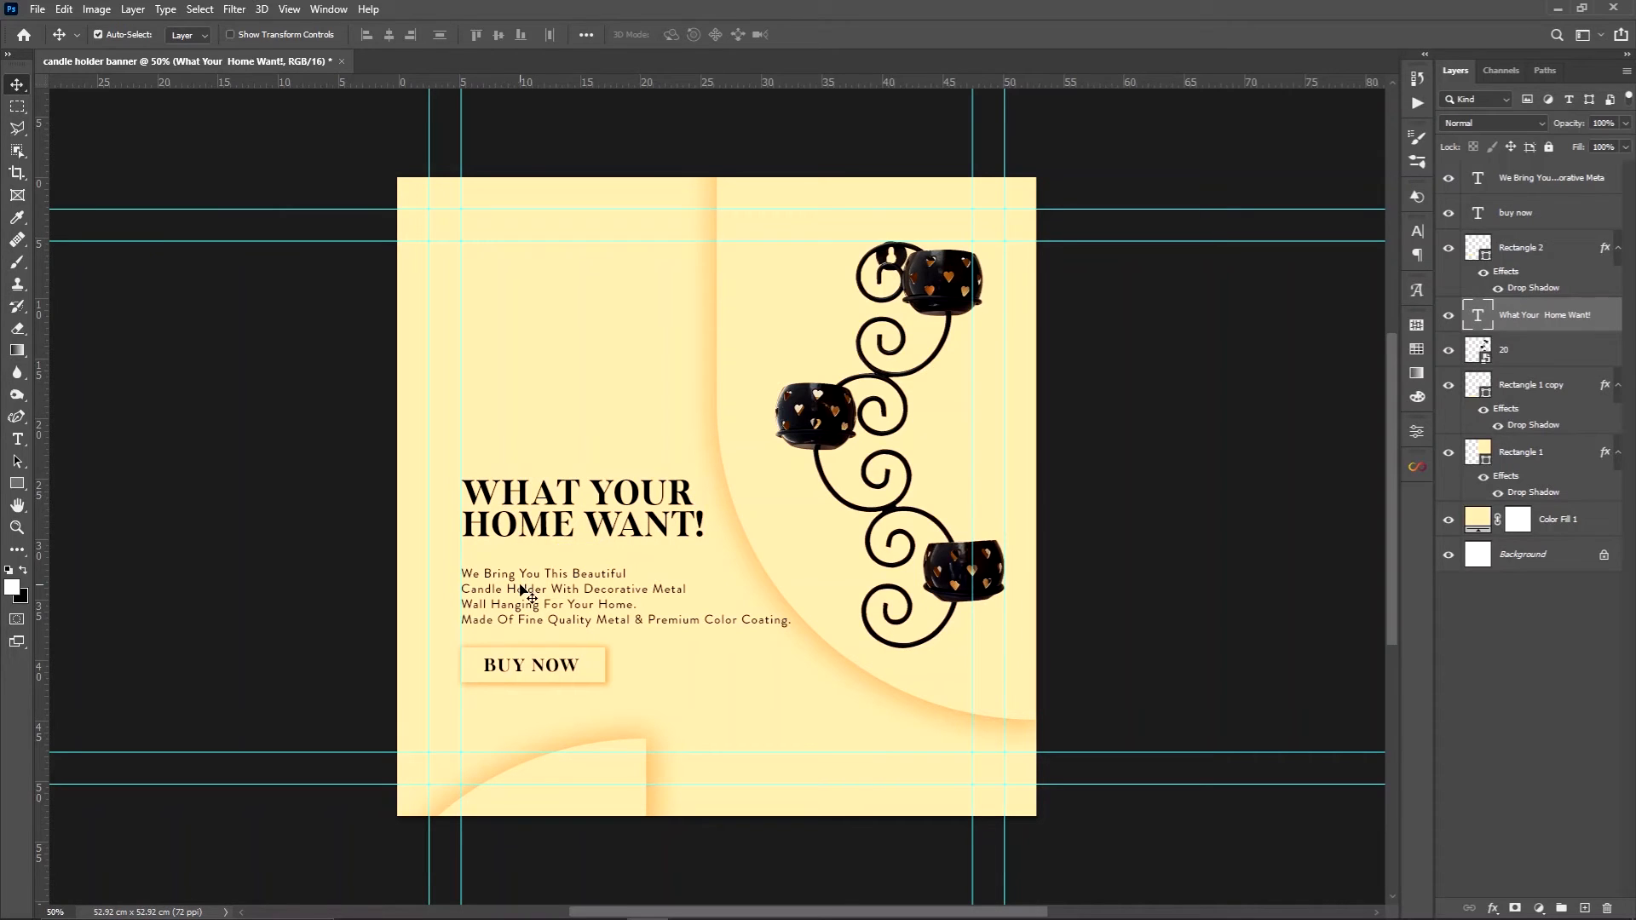
# Move the "BUY NOW" text and its rectangle together slightly down, away from the description
pyautogui.click(1519, 248)
pyautogui.keyDown('shift'); pyautogui.click(1519, 225); pyautogui.keyUp('shift')
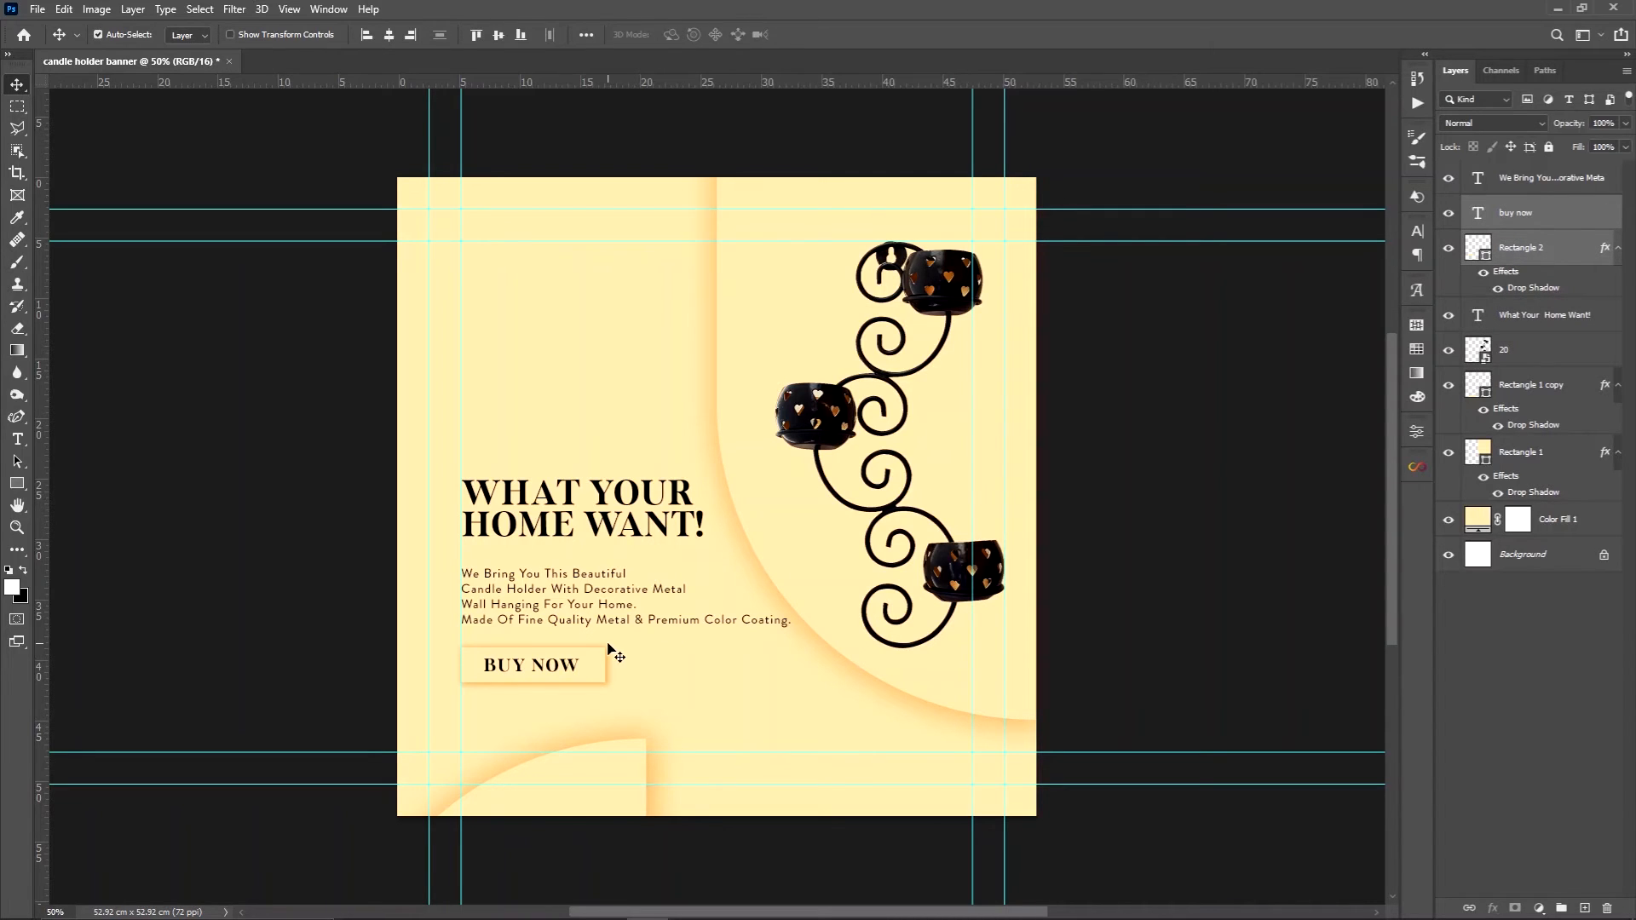
pyautogui.moveTo(571, 670); pyautogui.dragTo(573, 678)
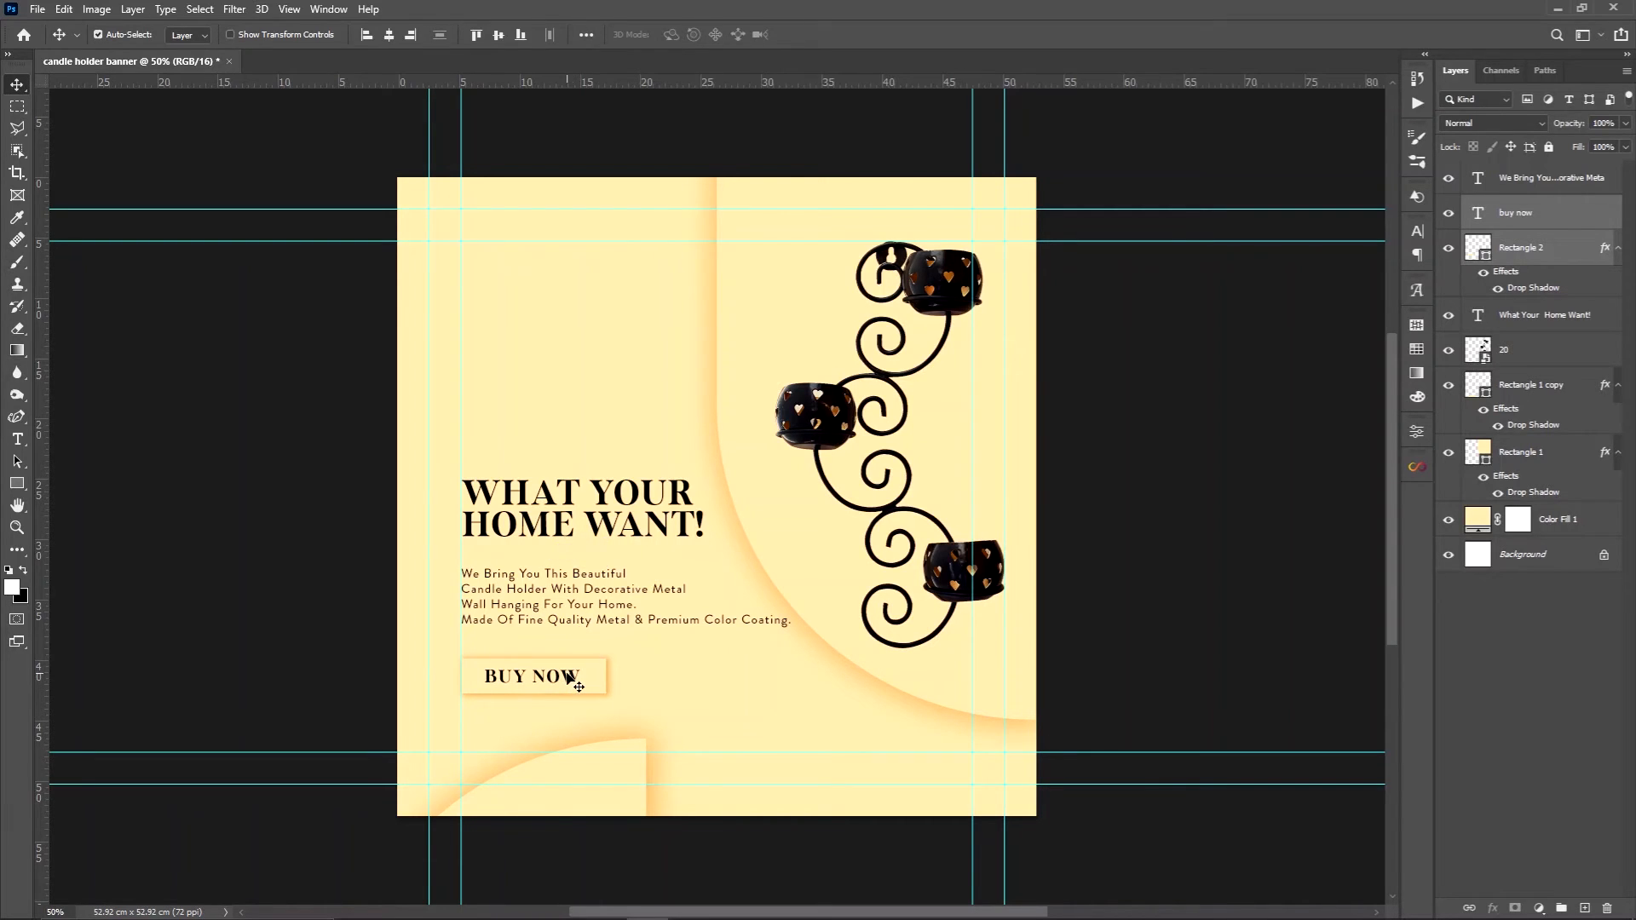
# Place the DSC_0064 photo just above the Color Fill 1 layer, scaled to 135.45% and rotated -5.36°, over the banner's upper-left area
pyautogui.click(775, 705)
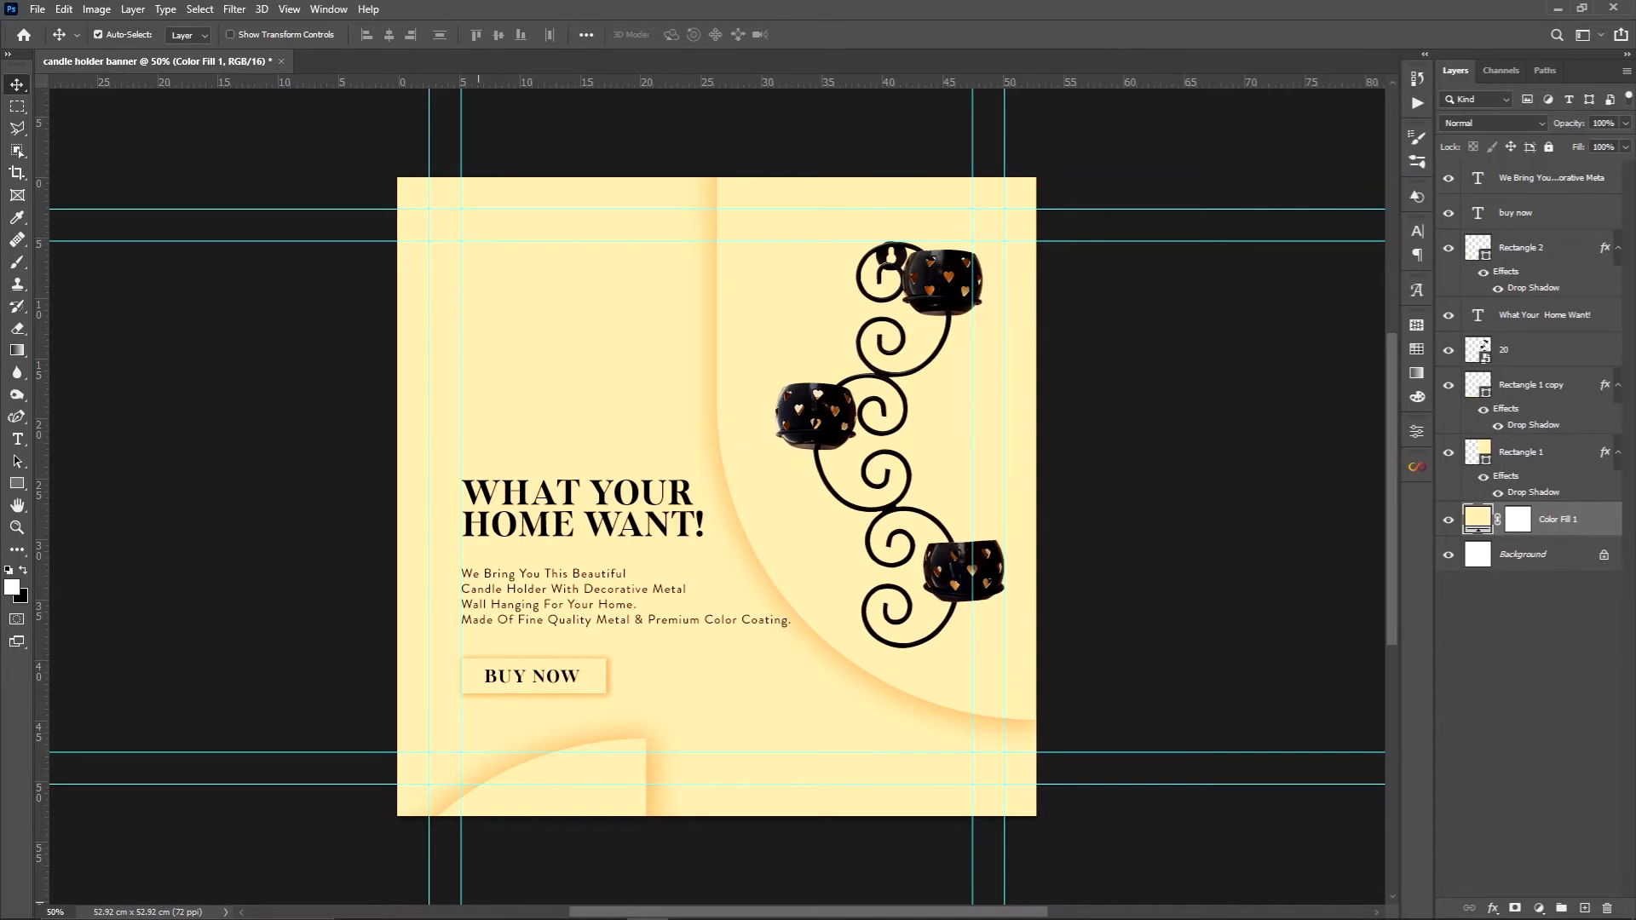
pyautogui.click(451, 916)
pyautogui.click(346, 124)
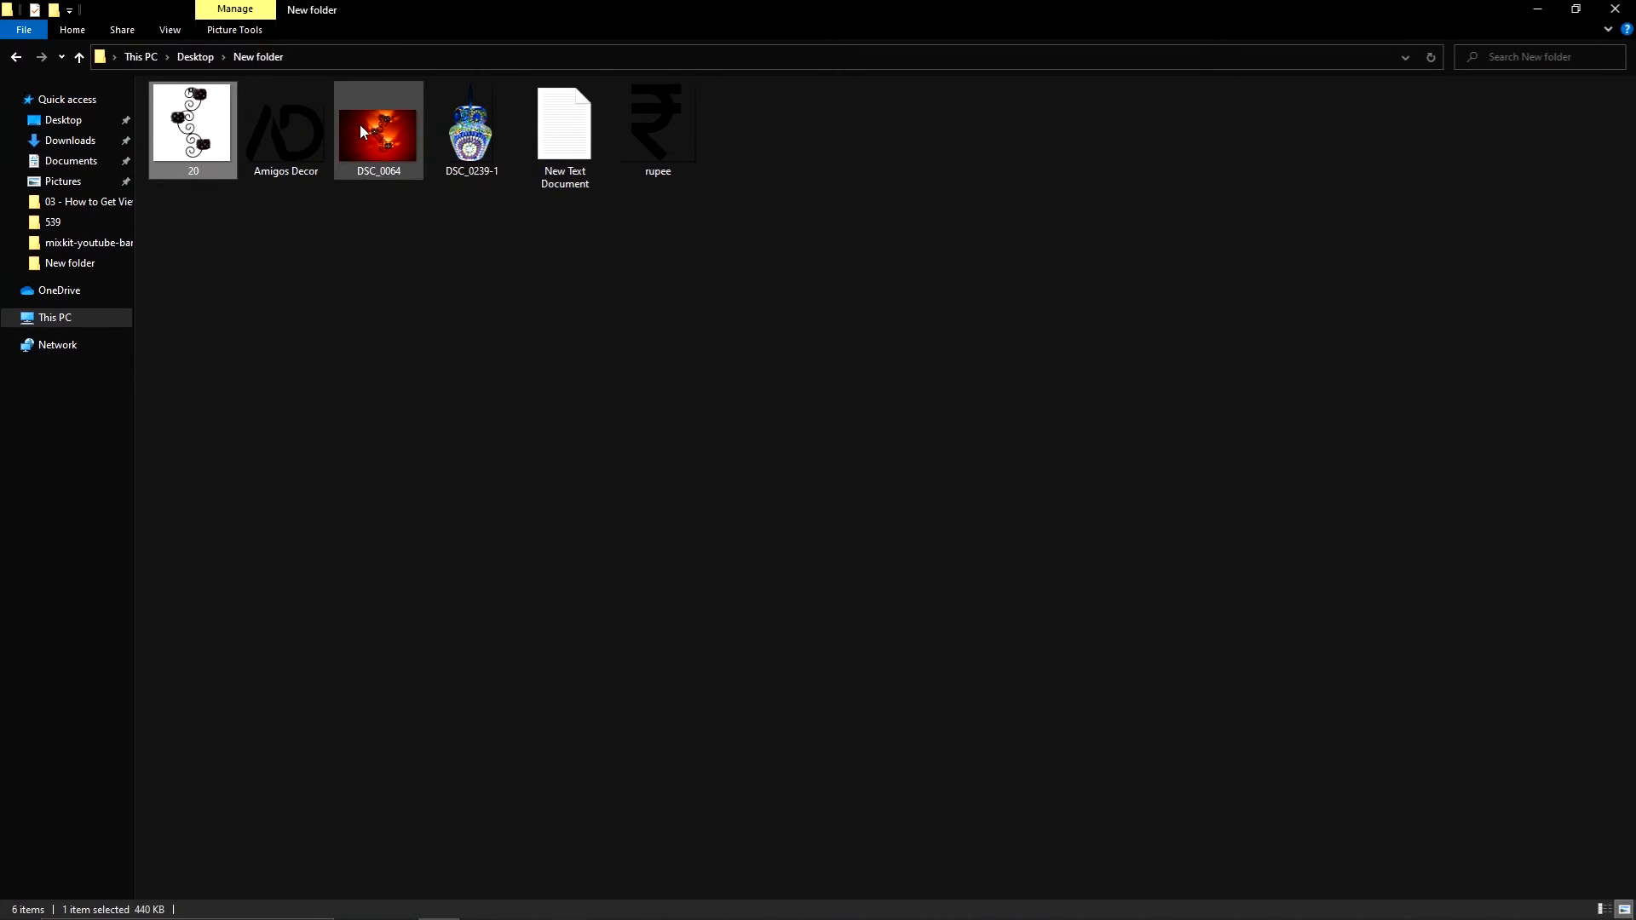
pyautogui.moveTo(362, 131); pyautogui.dragTo(337, 233)
pyautogui.moveTo(775, 480); pyautogui.dragTo(1083, 601)
pyautogui.moveTo(697, 487); pyautogui.dragTo(629, 438)
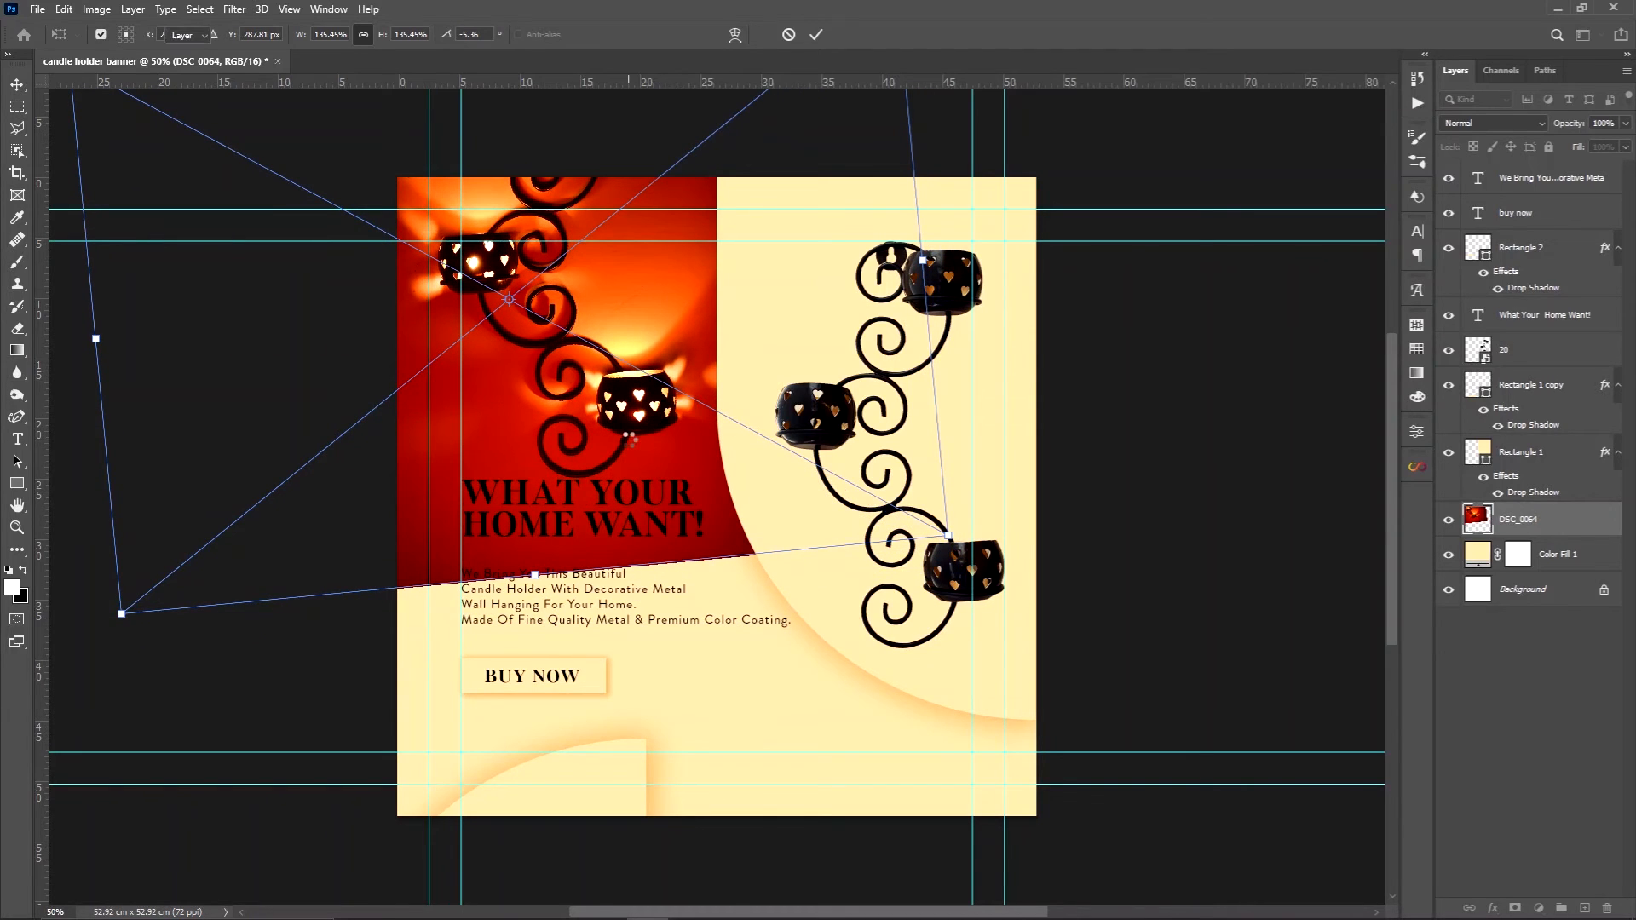
pyautogui.press('Return')
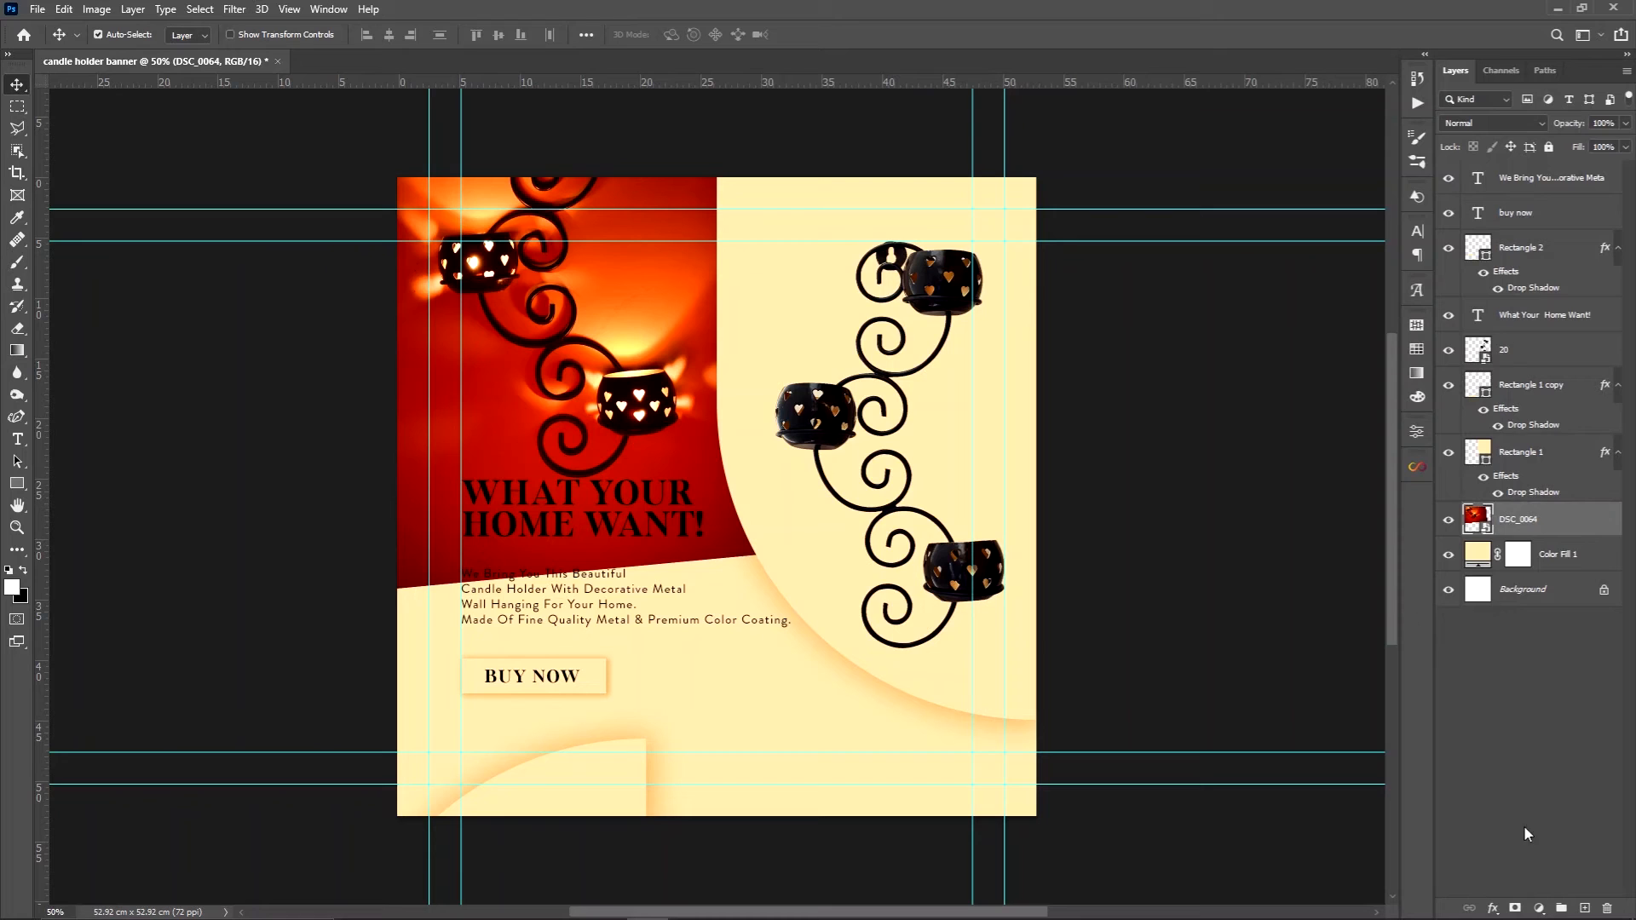
# Add a black layer mask to the DSC_0064 photo and faintly reveal its upper-left part with a 1600 px white brush at 10% flow
pyautogui.keyDown('alt'); pyautogui.click(1515, 909); pyautogui.keyUp('alt')
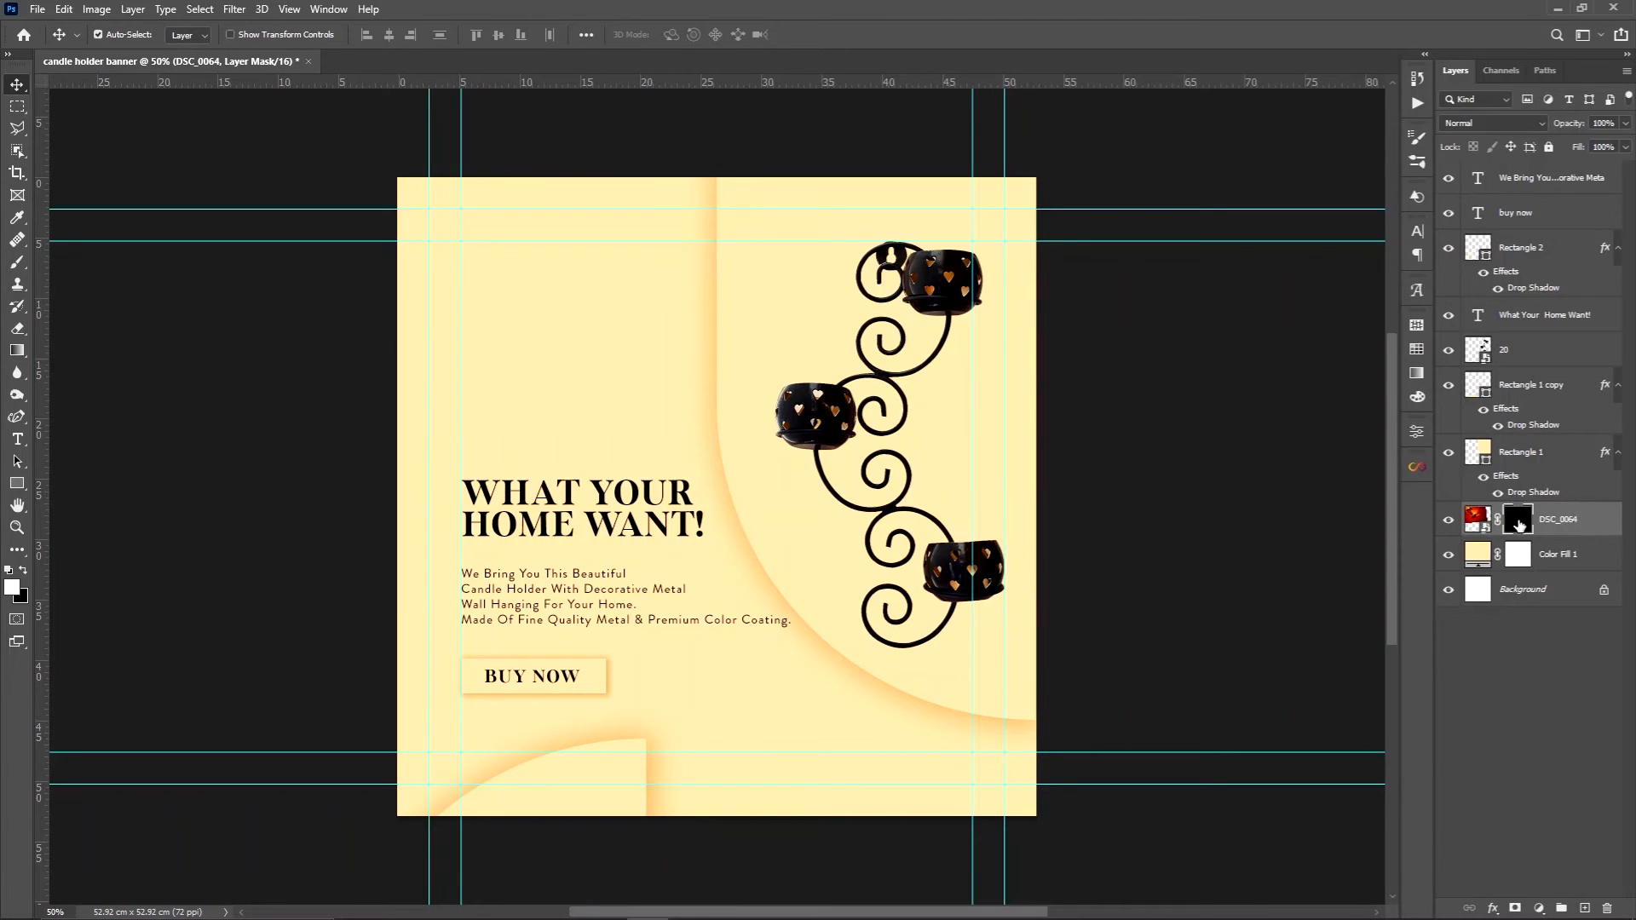
pyautogui.press('b')
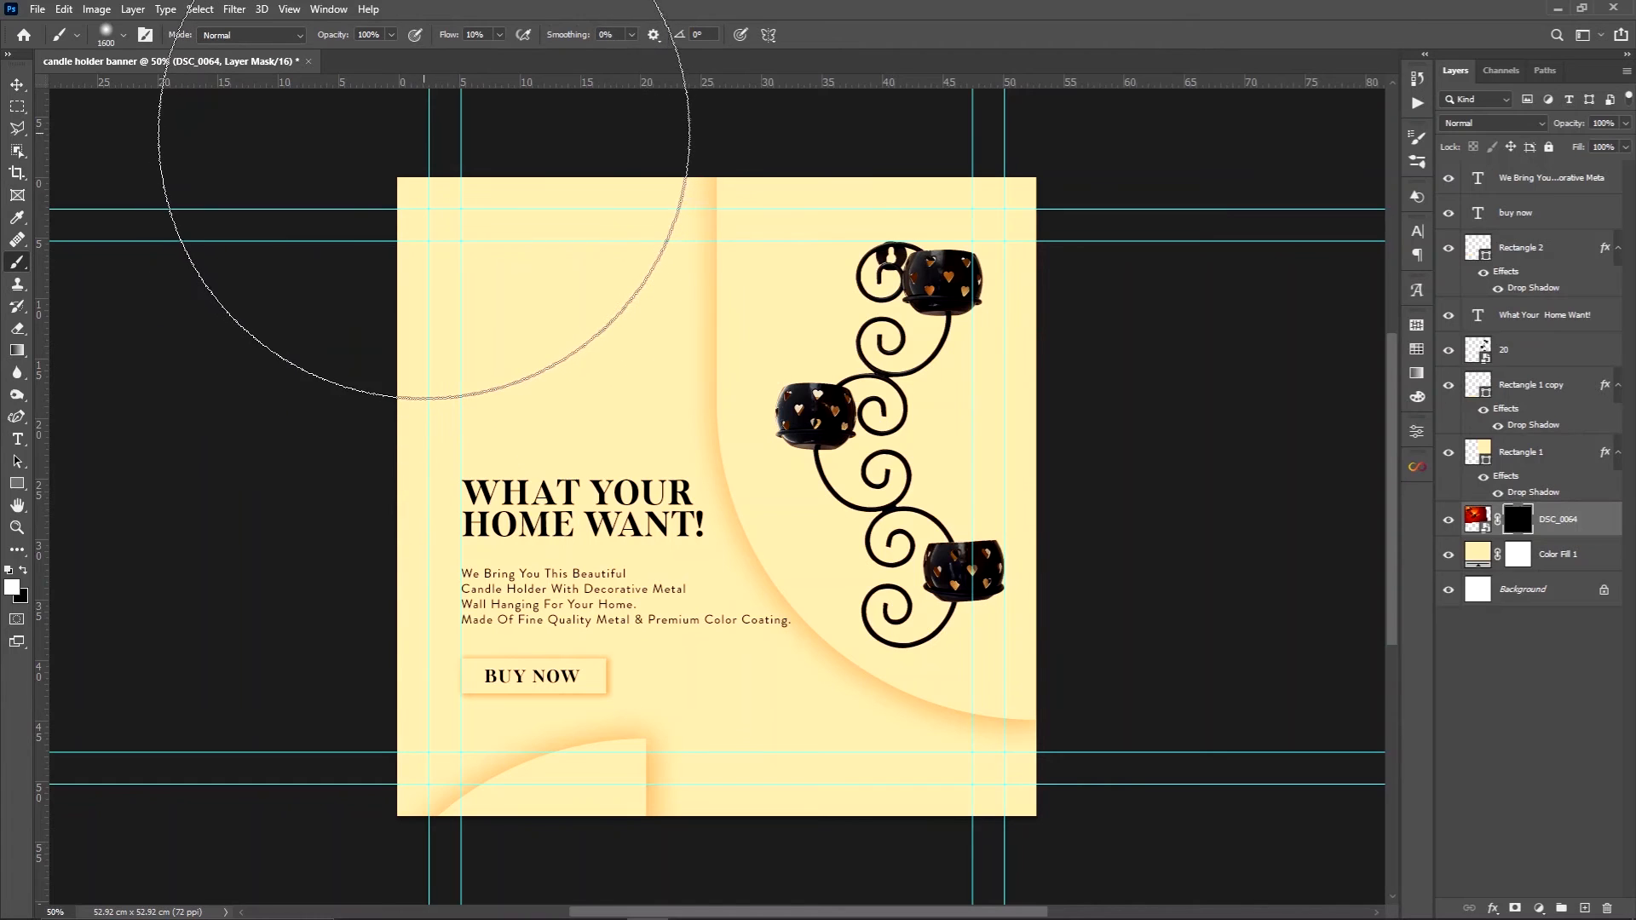
pyautogui.click(423, 128)
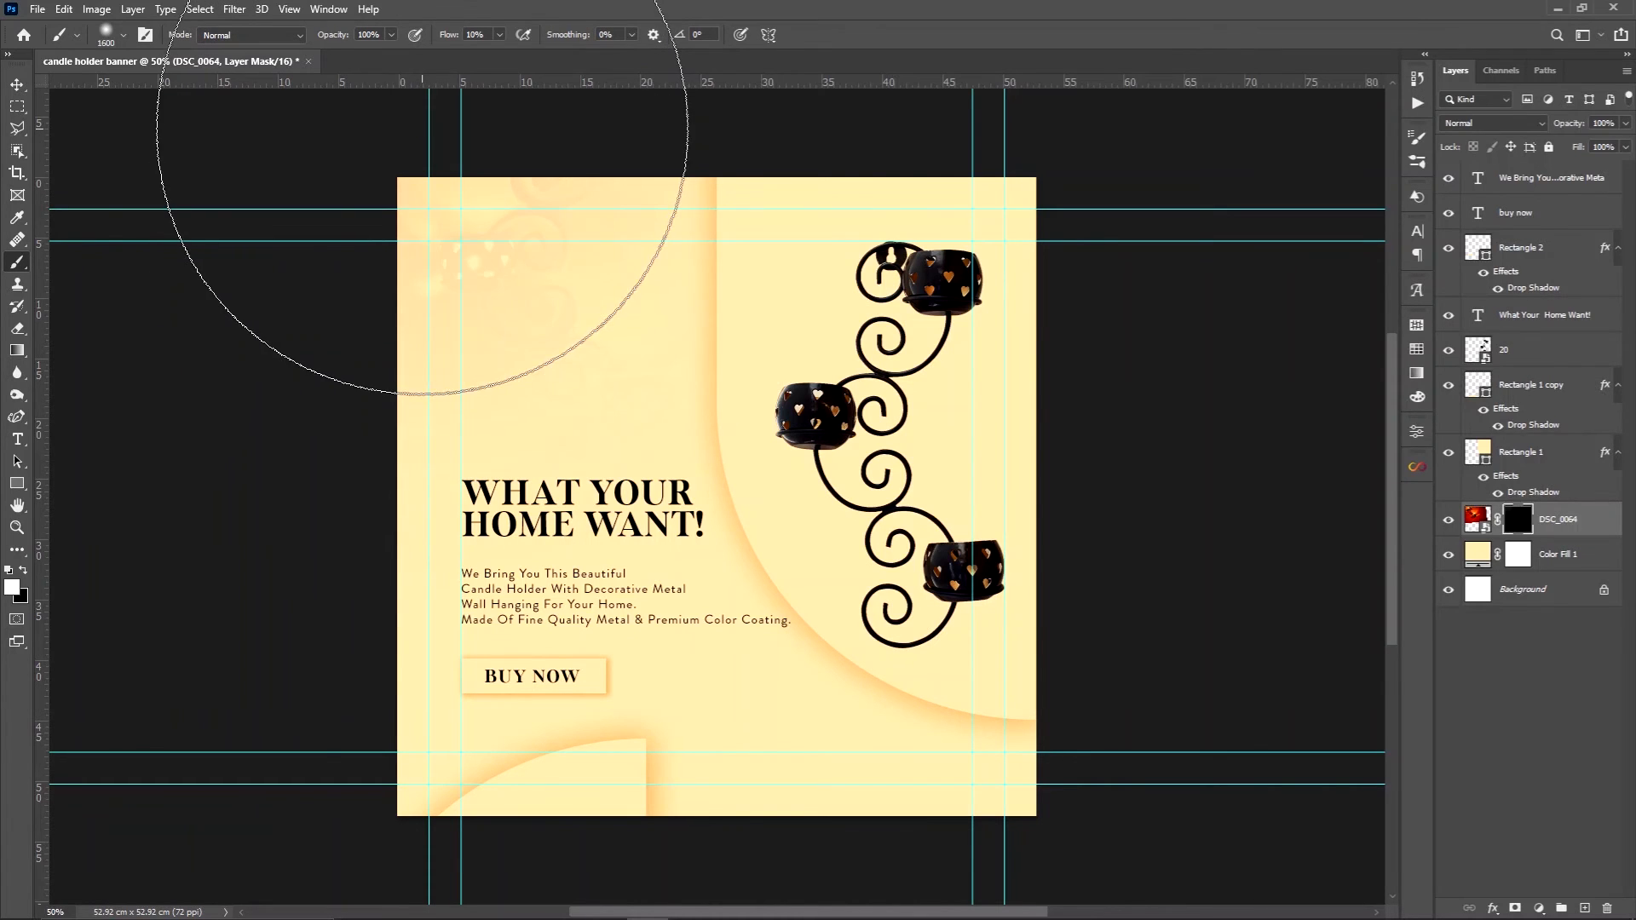
pyautogui.click(423, 128)
pyautogui.click(423, 128)
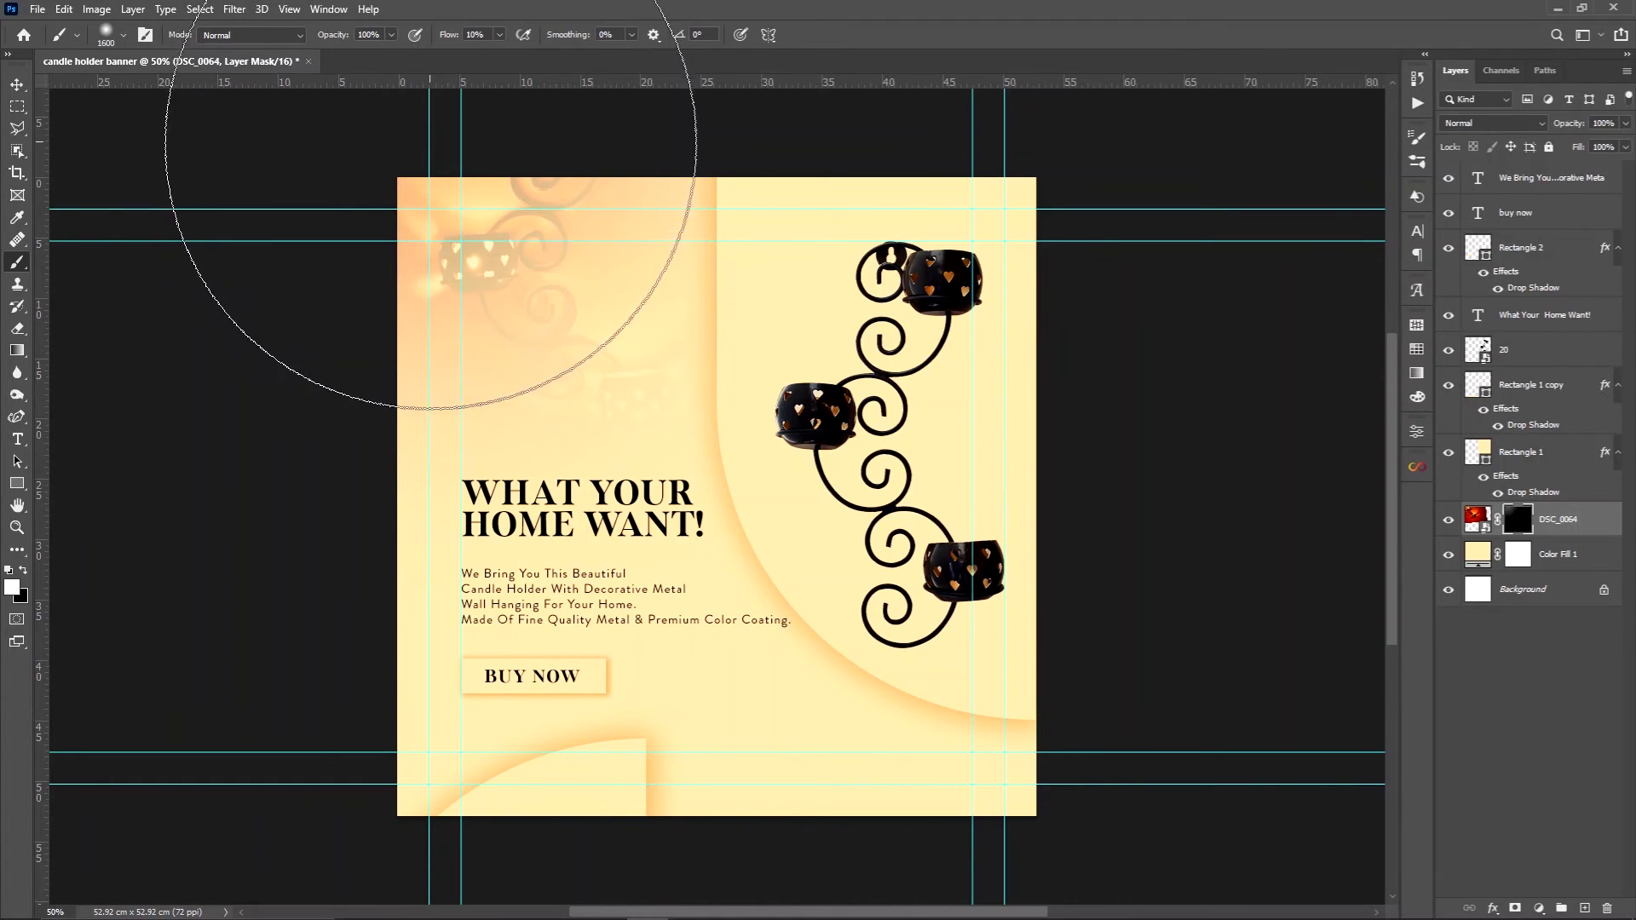
# Try two more brush strokes on the photo's mask to strengthen the reveal, and undo both
pyautogui.click(442, 159)
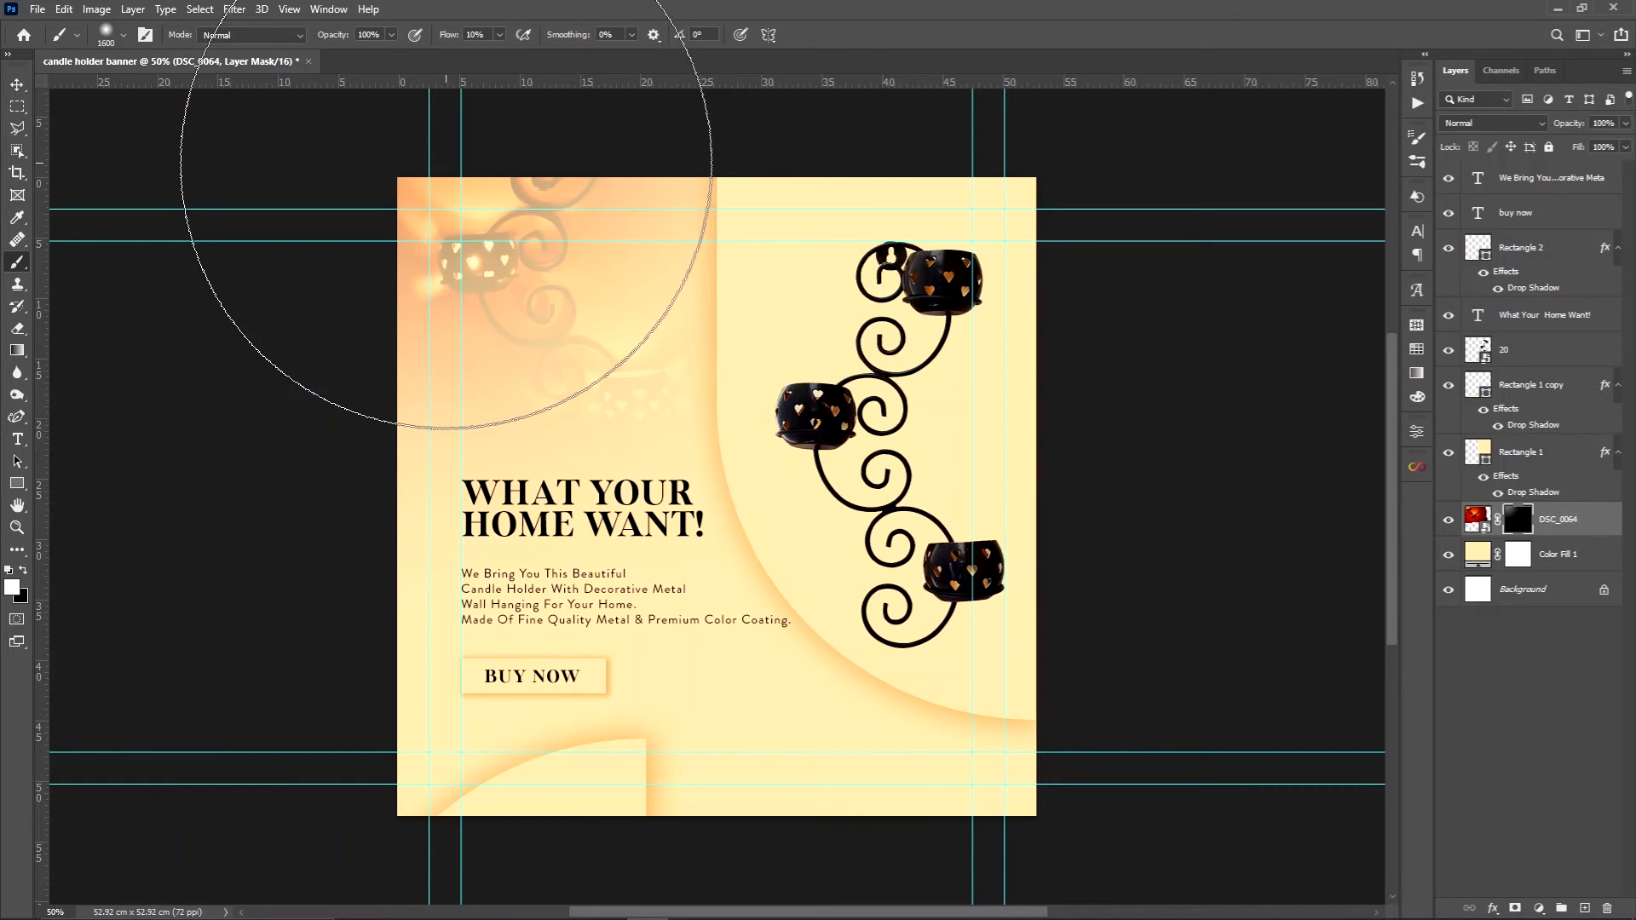
pyautogui.click(441, 157)
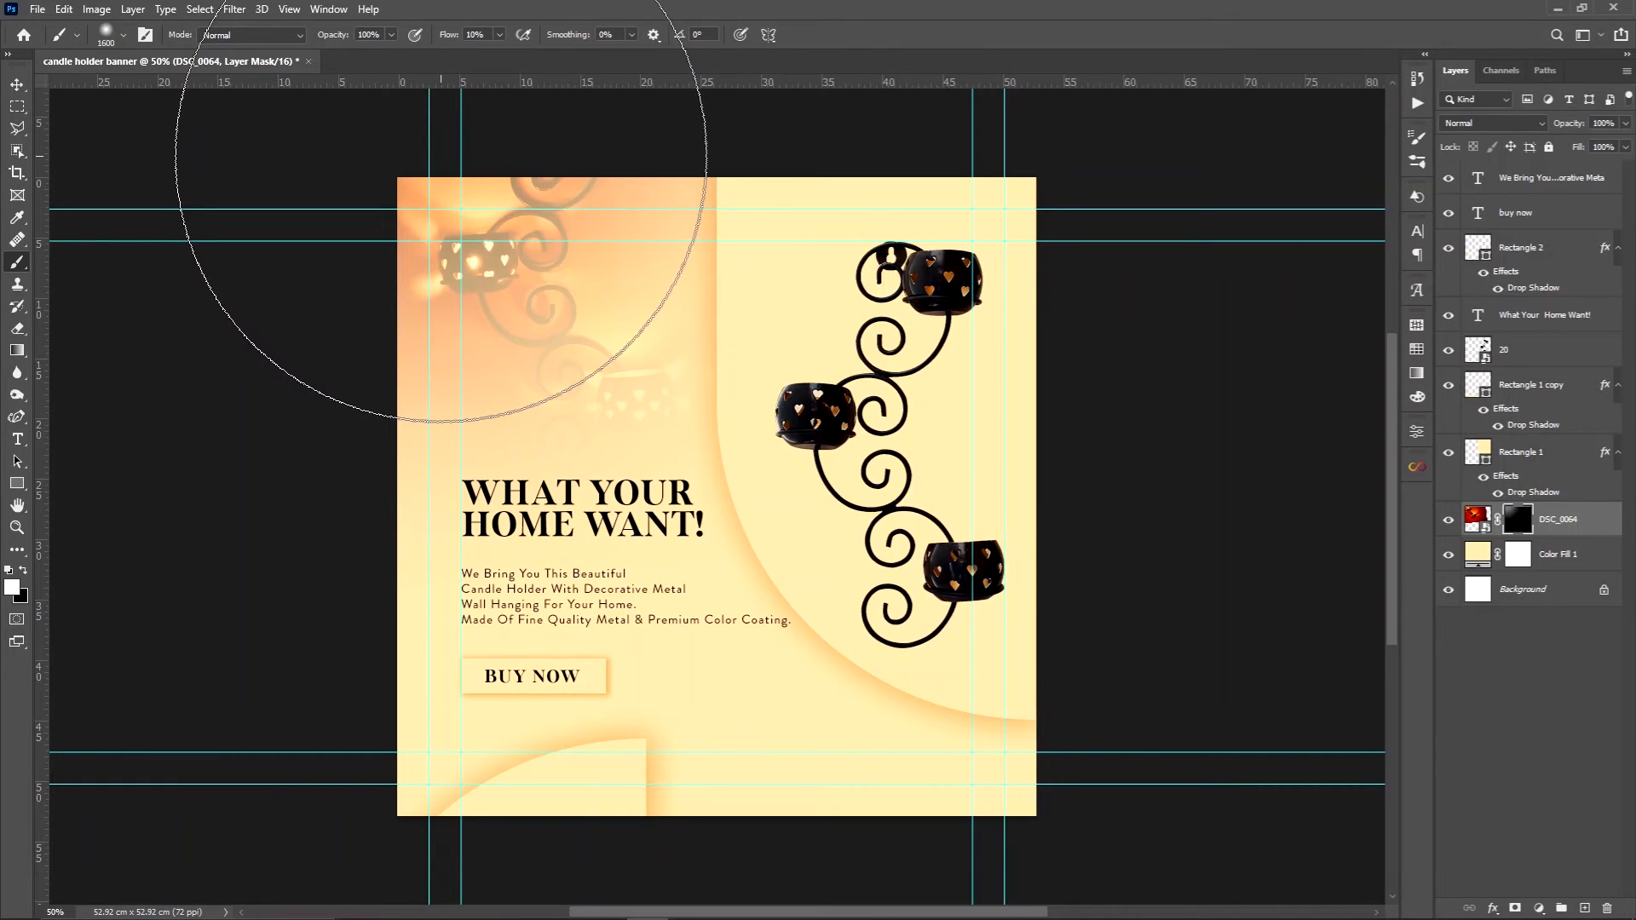
pyautogui.hotkey('ctrl', 'z')
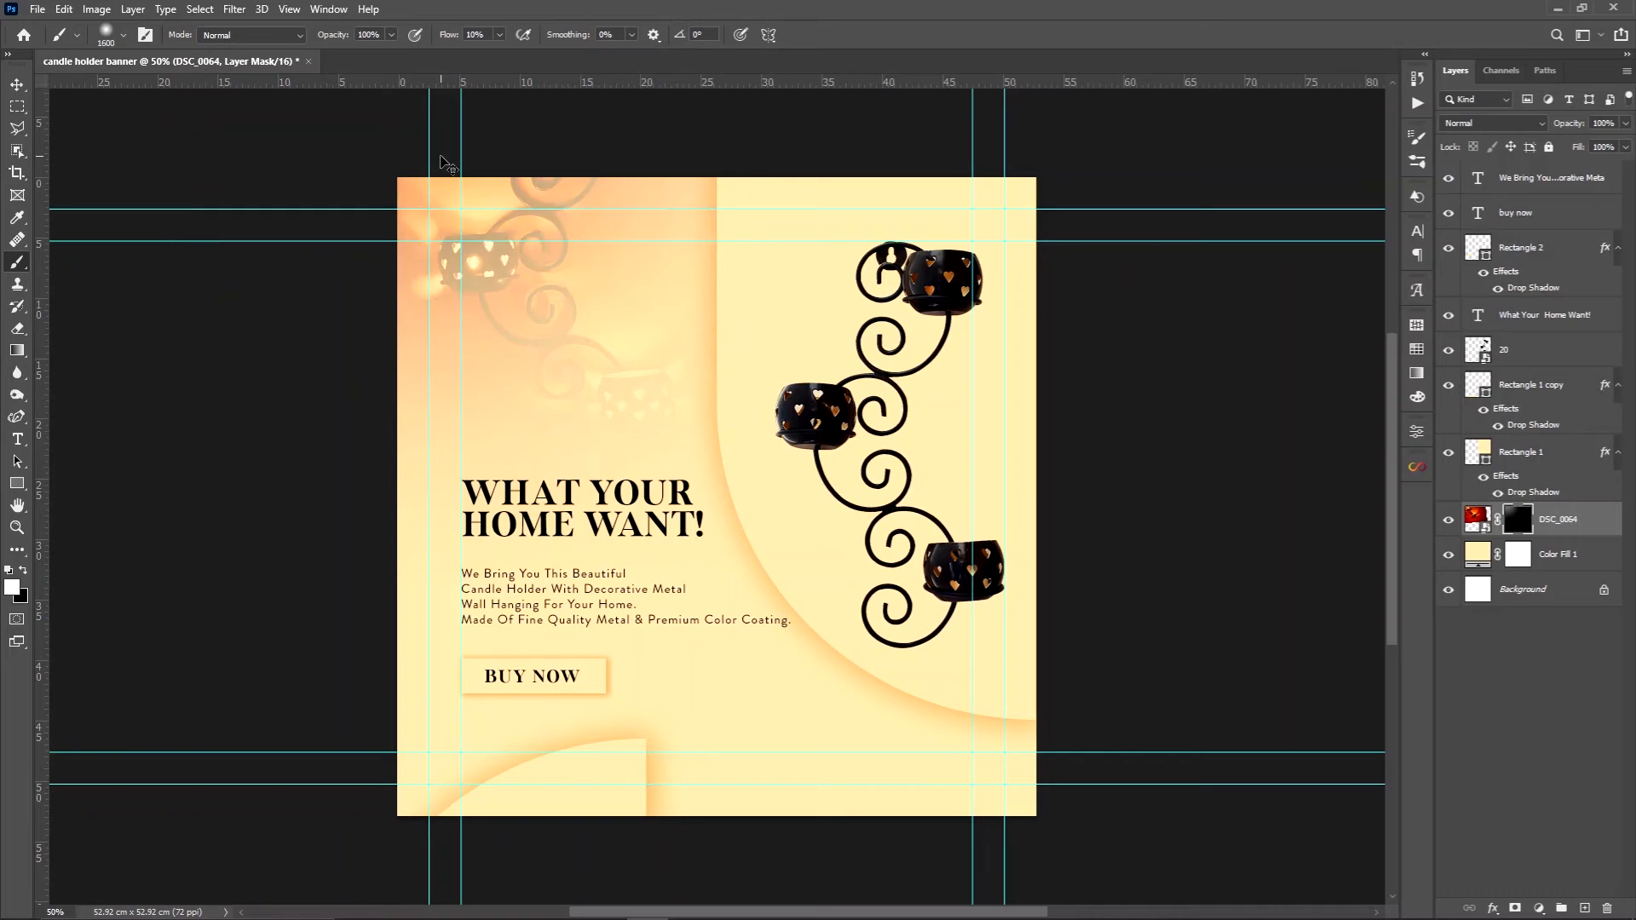
pyautogui.hotkey('ctrl', 'z')
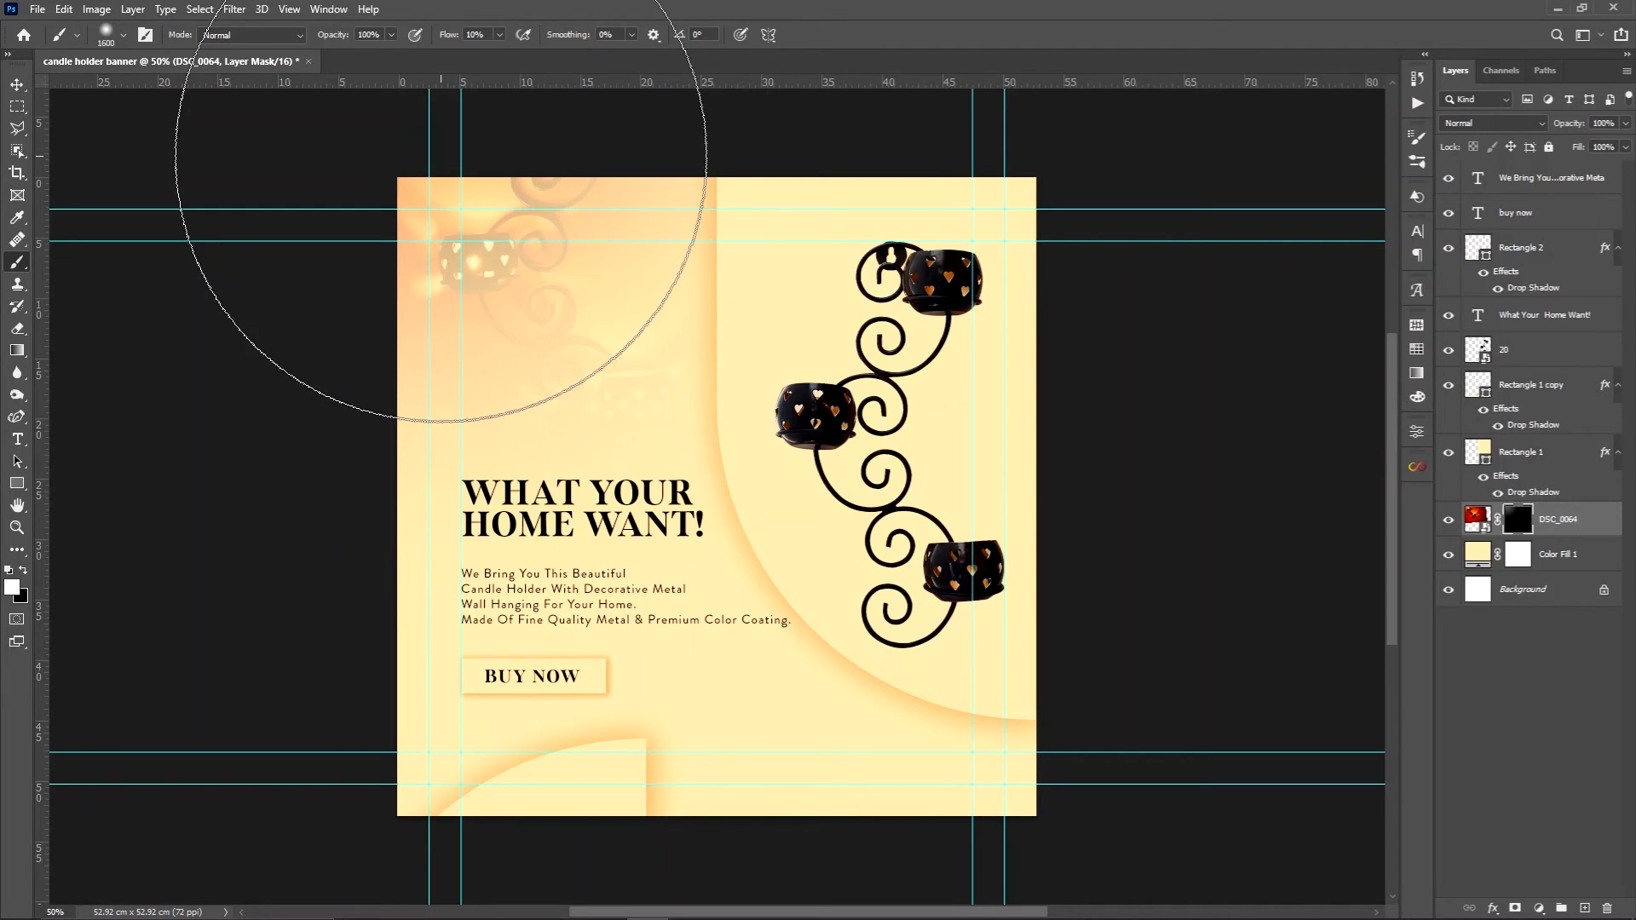
# Move the "WHAT YOUR HOME WANT!" headline slightly up from the description, keeping it on the left guide
pyautogui.press('v')
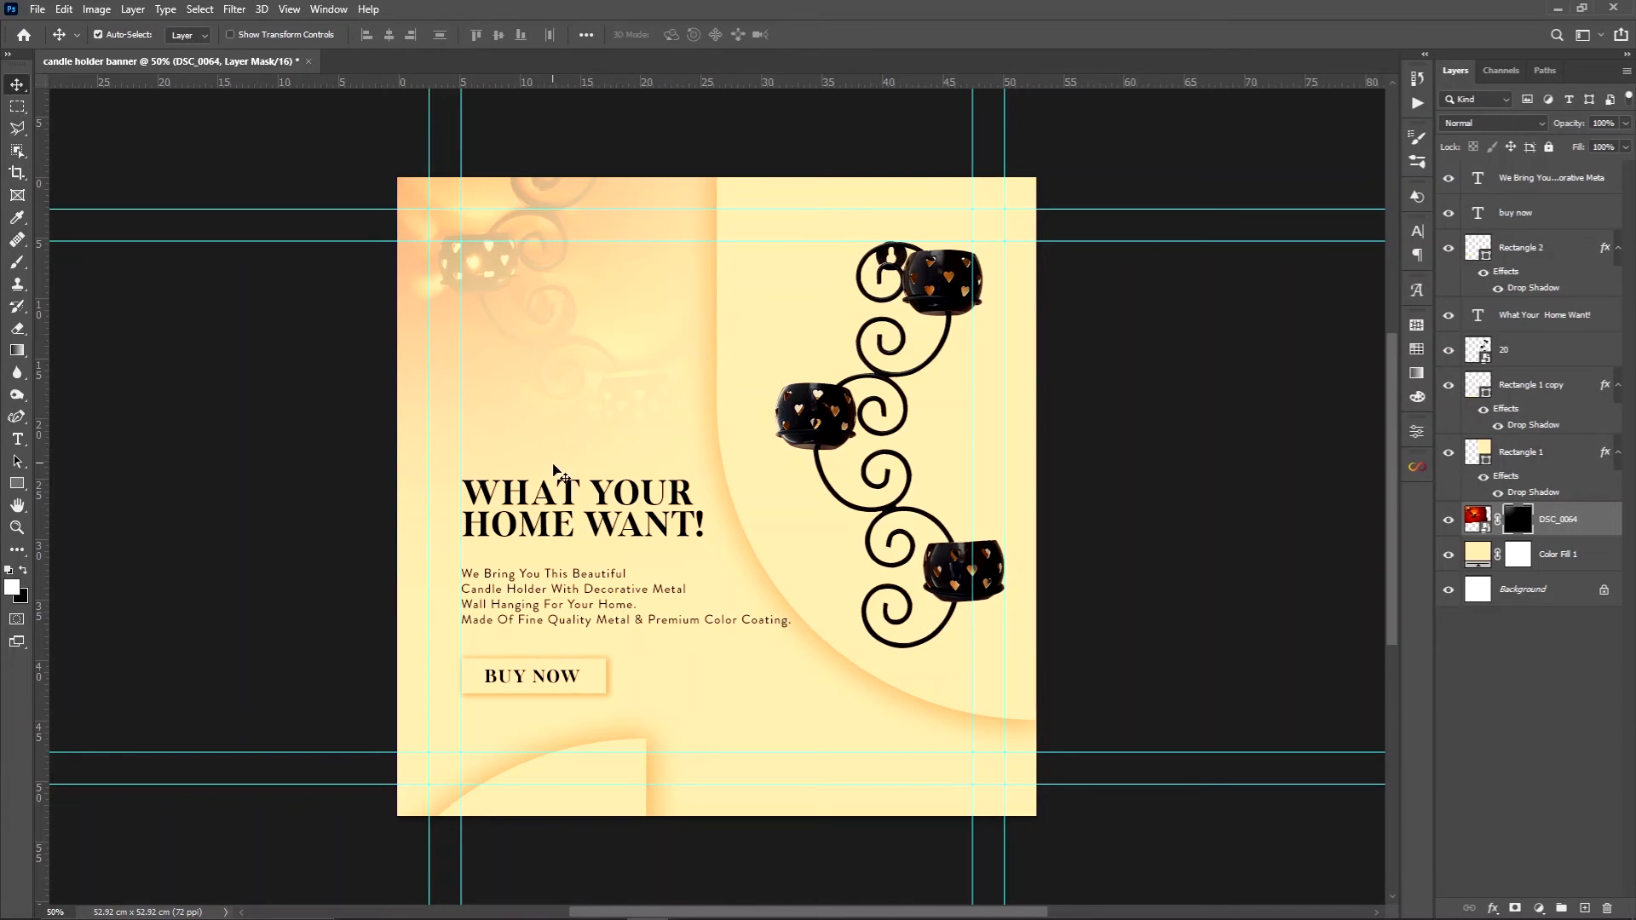
pyautogui.click(573, 499)
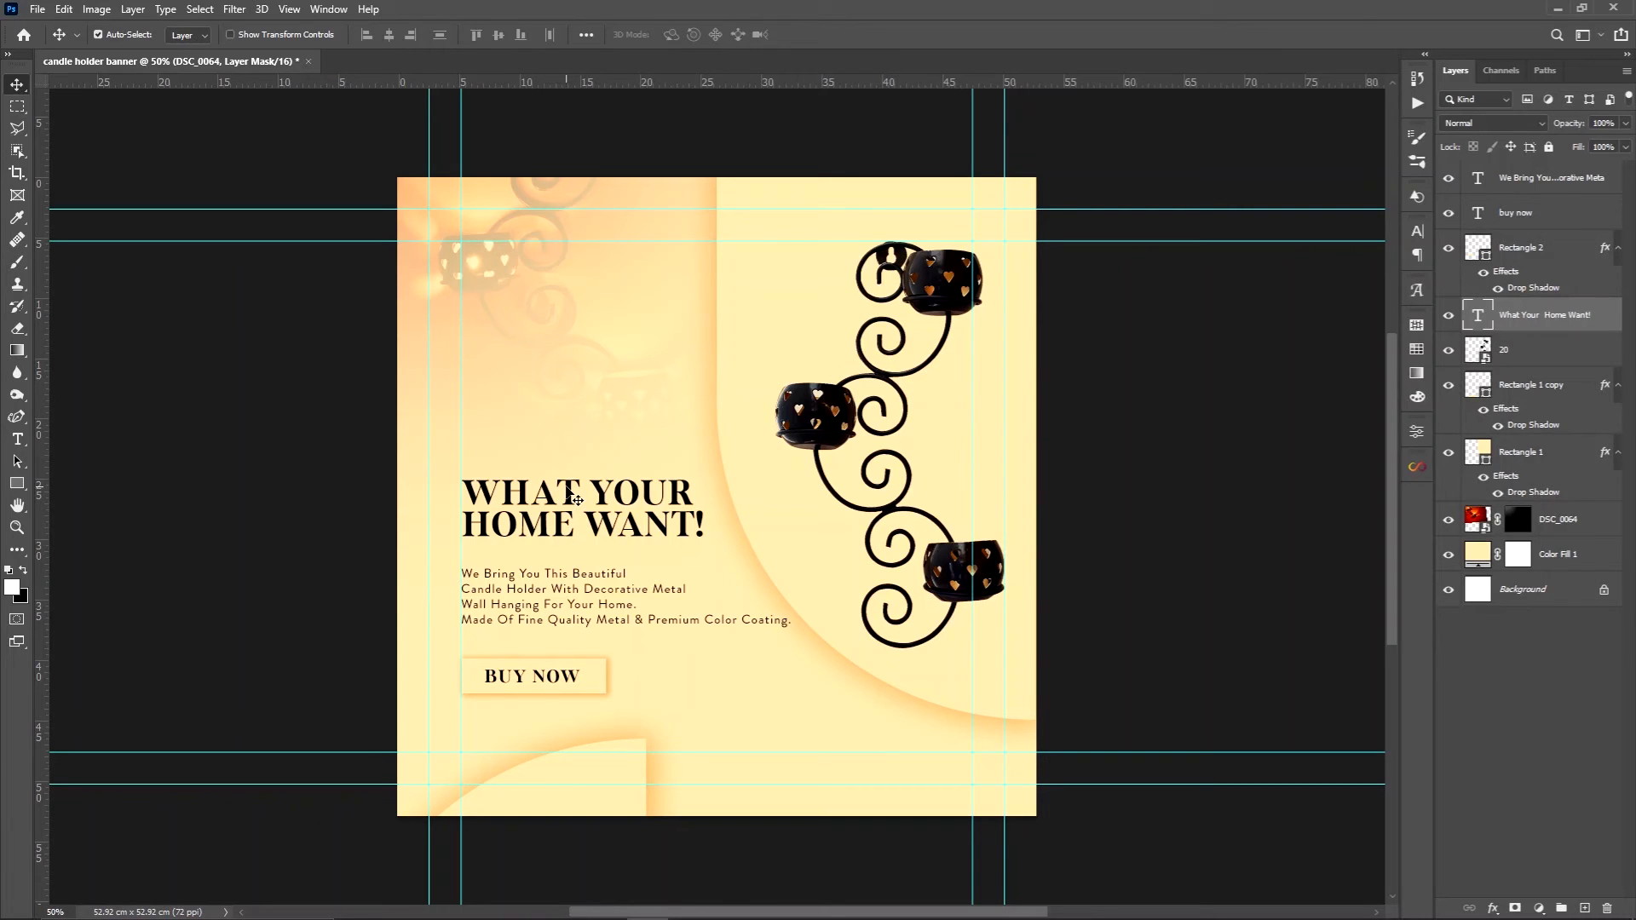
pyautogui.moveTo(576, 500); pyautogui.dragTo(568, 488)
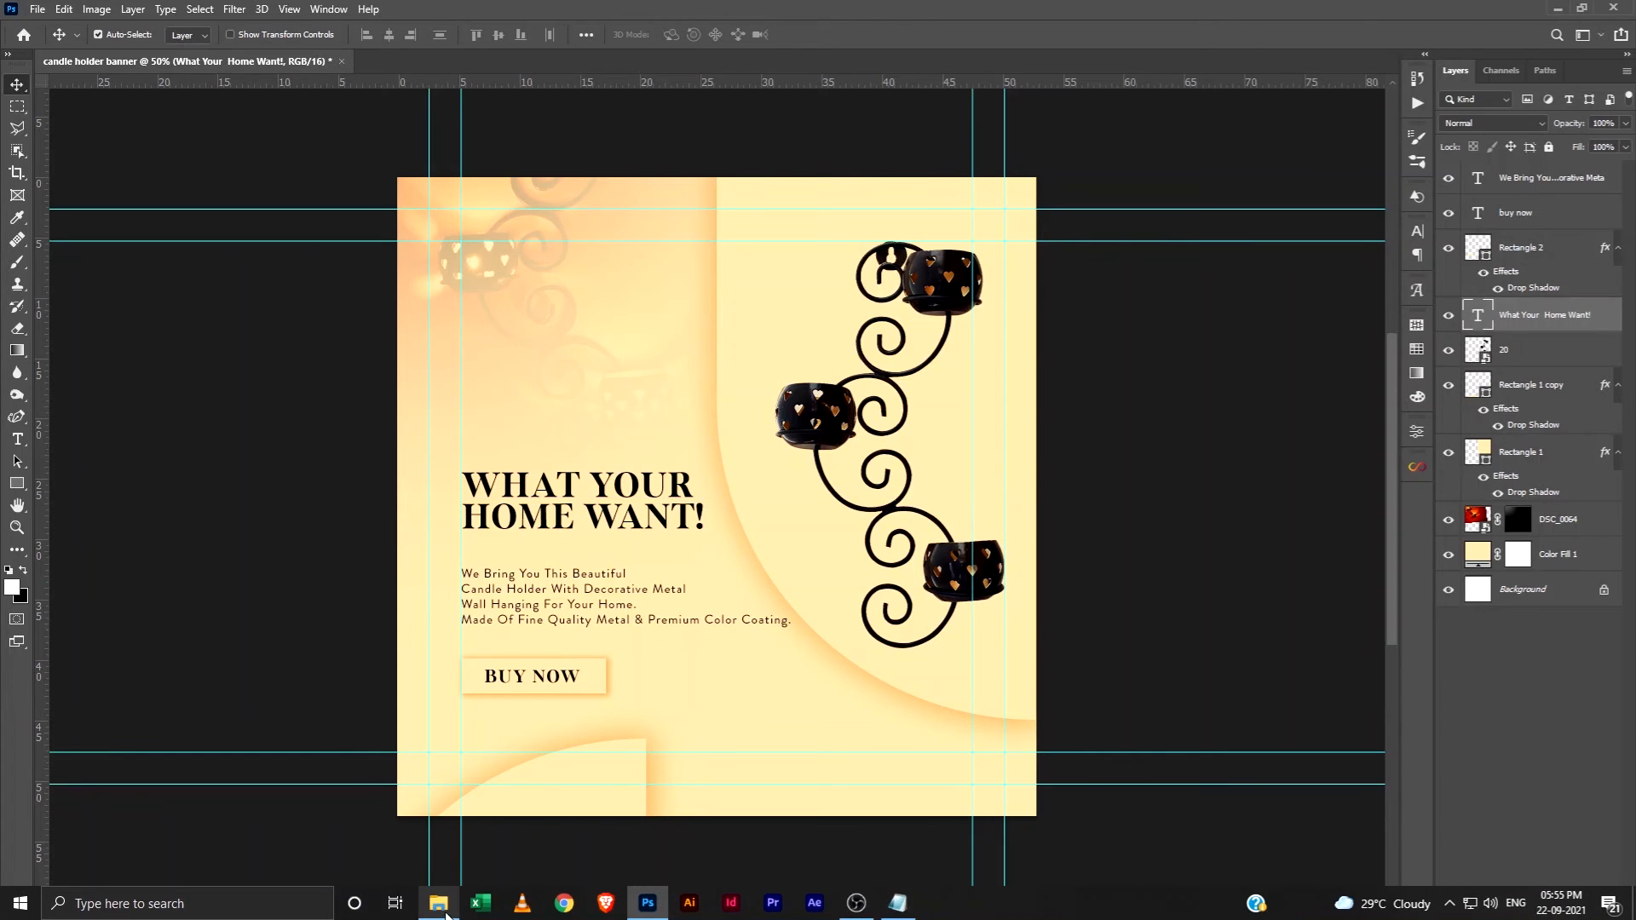
# Place the Amigos Decor logo at 12.47% scale in the banner's lower-right corner, as the topmost layer with a Color Overlay
pyautogui.click(439, 913)
pyautogui.moveTo(292, 158); pyautogui.dragTo(694, 716)
pyautogui.moveTo(881, 614); pyautogui.dragTo(977, 755)
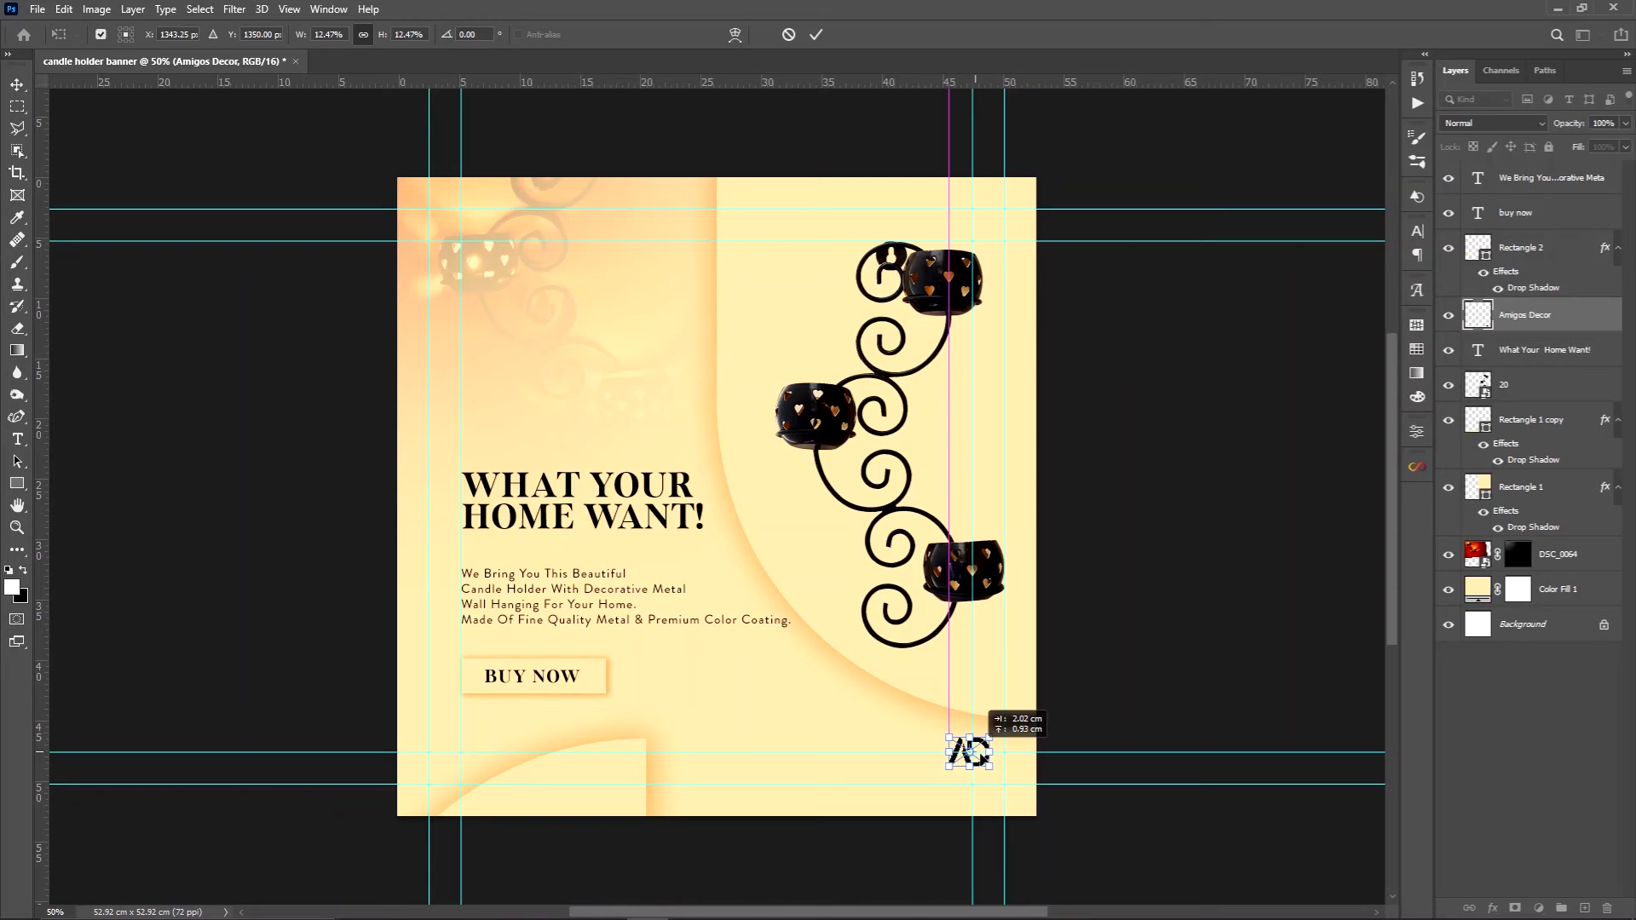
pyautogui.press('Return')
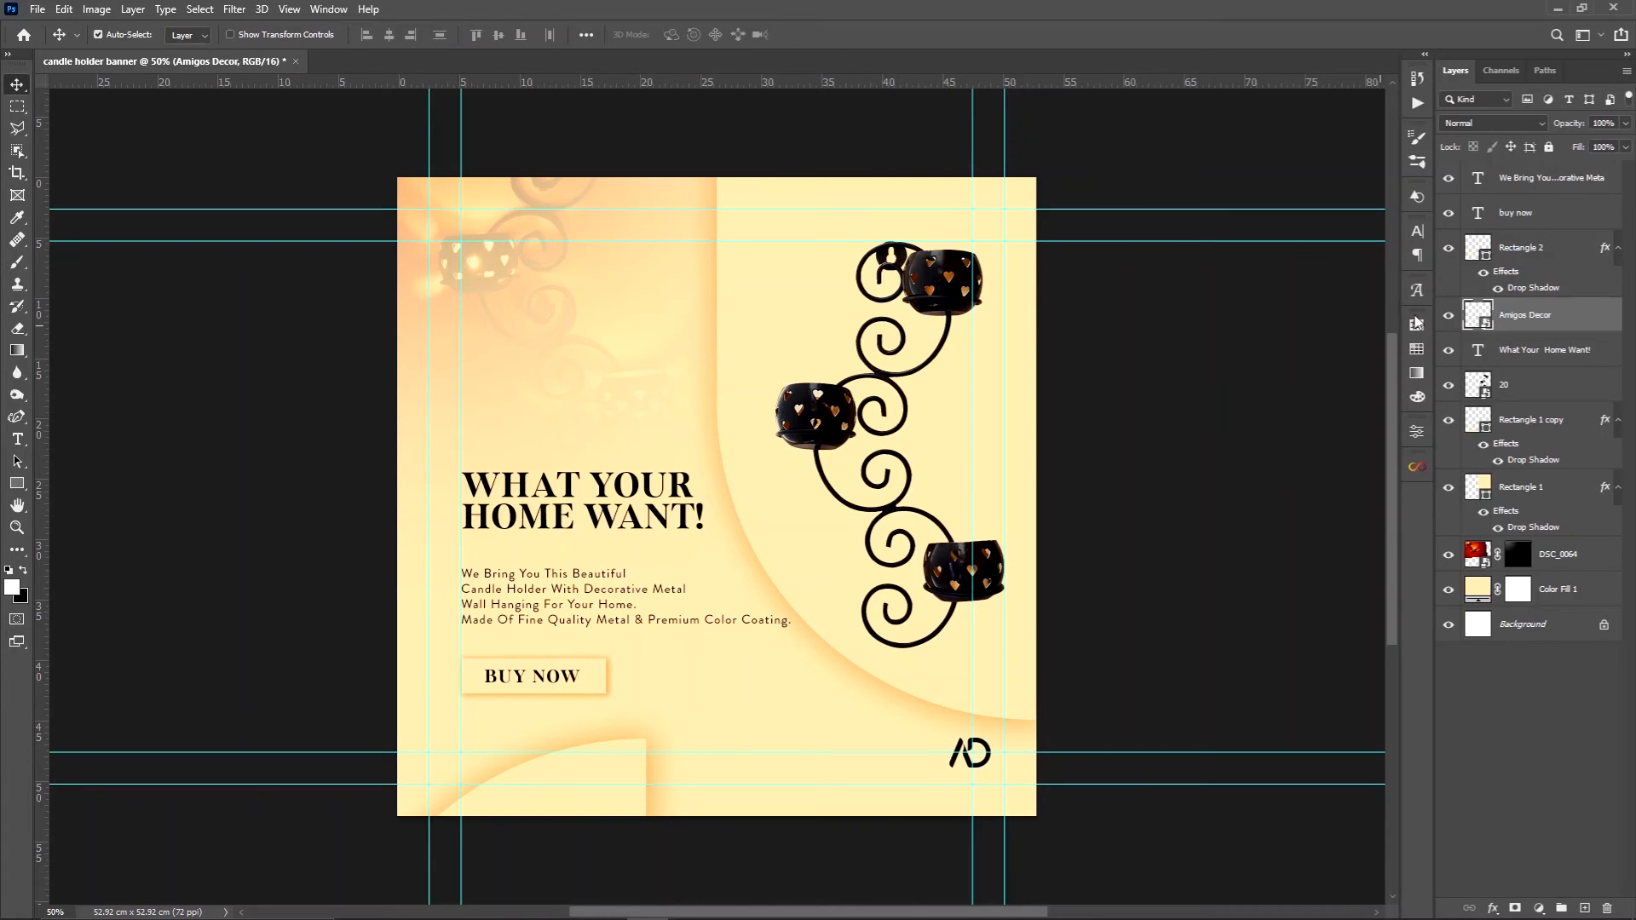
pyautogui.moveTo(1598, 316); pyautogui.dragTo(1576, 179)
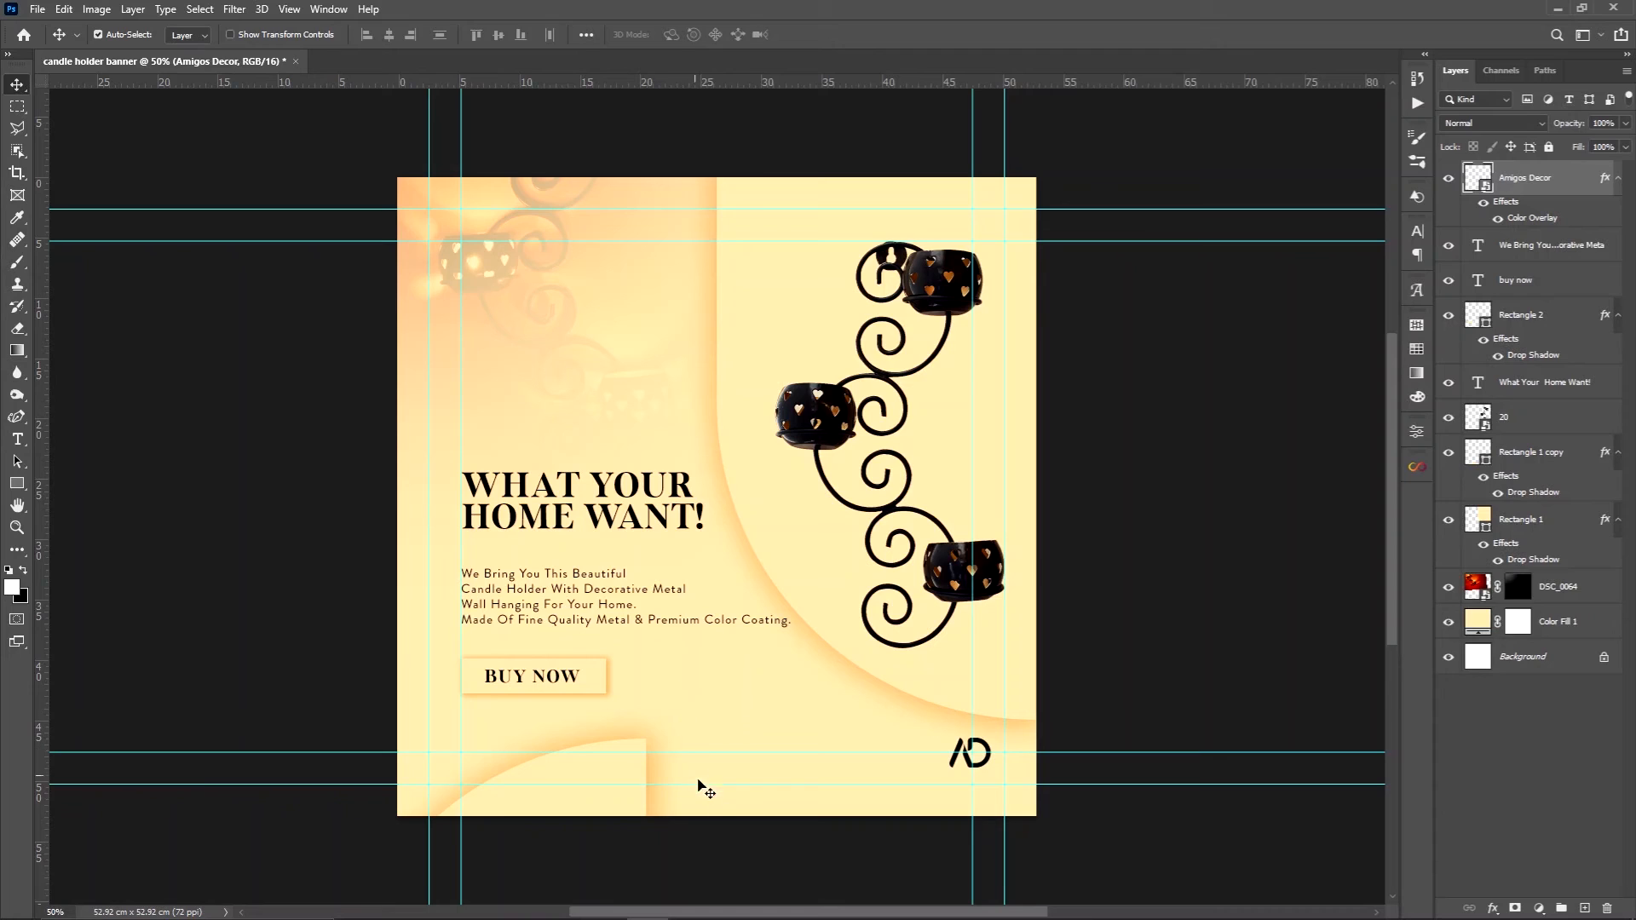
# Start a new text layer just above the logo and set its font to Brandon Grotesque Black
pyautogui.press('t')
pyautogui.click(751, 716)
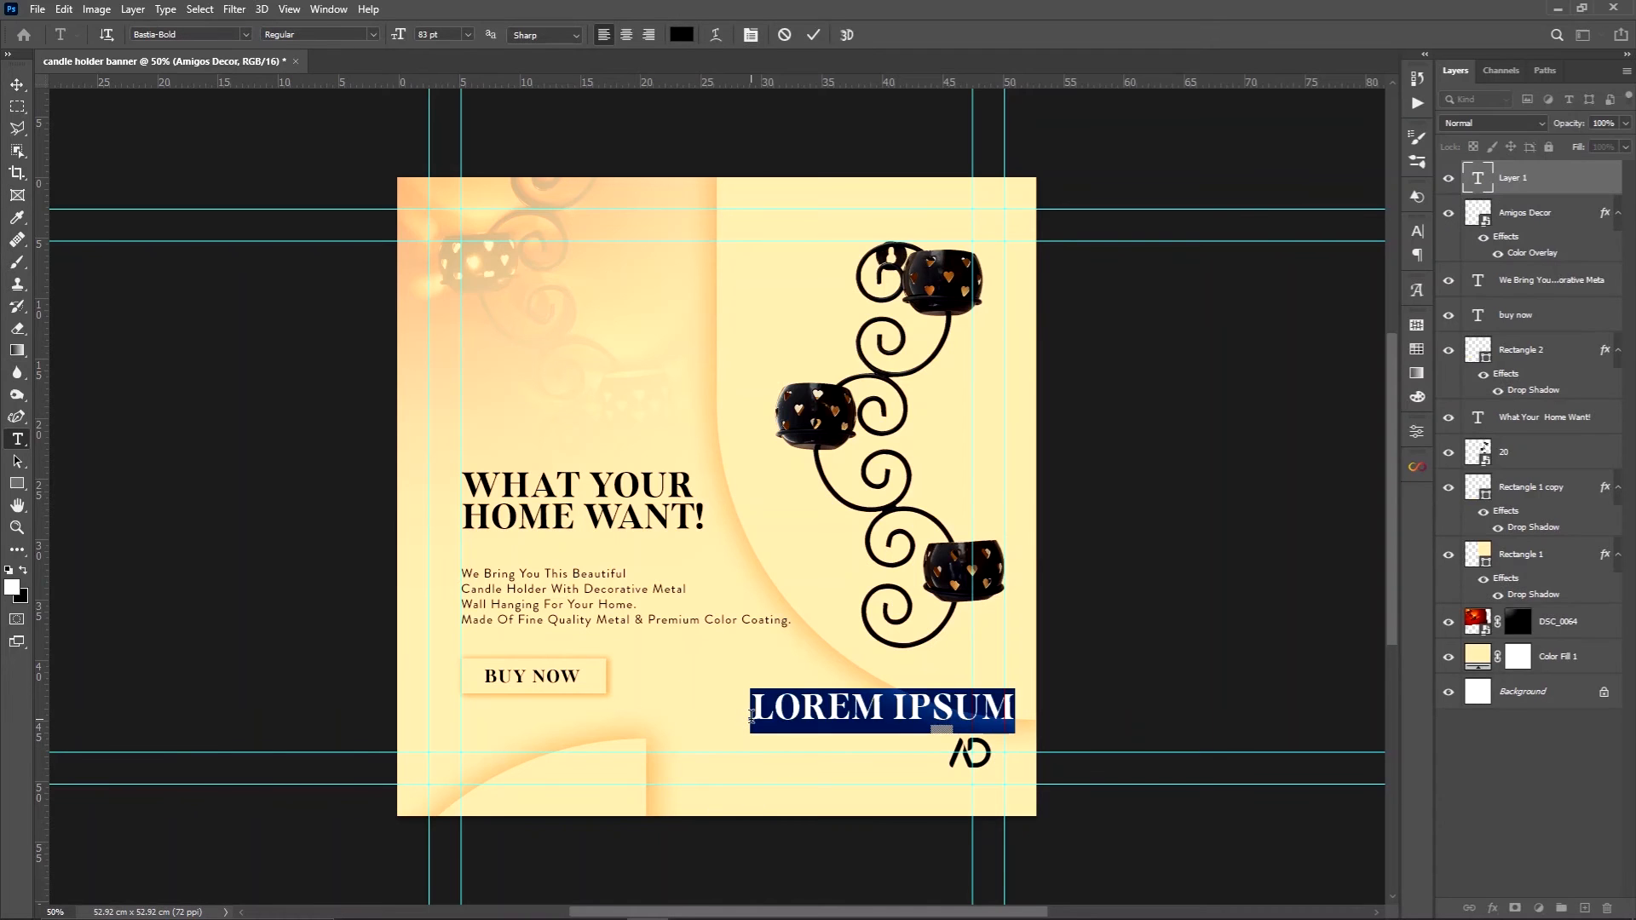
pyautogui.click(1417, 231)
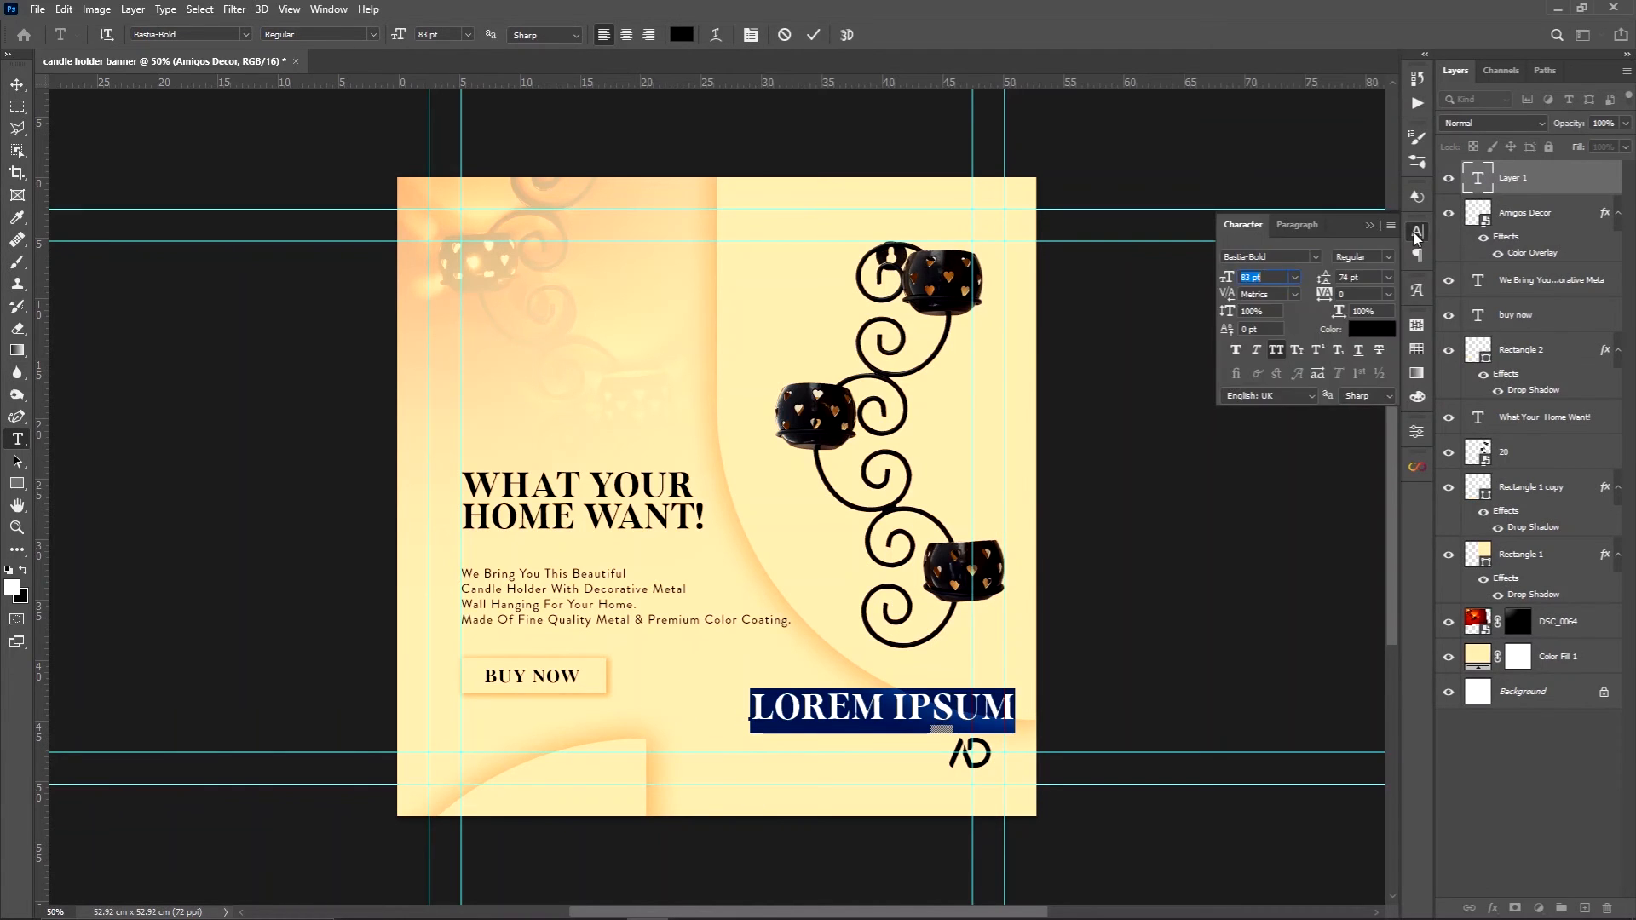
pyautogui.click(1315, 257)
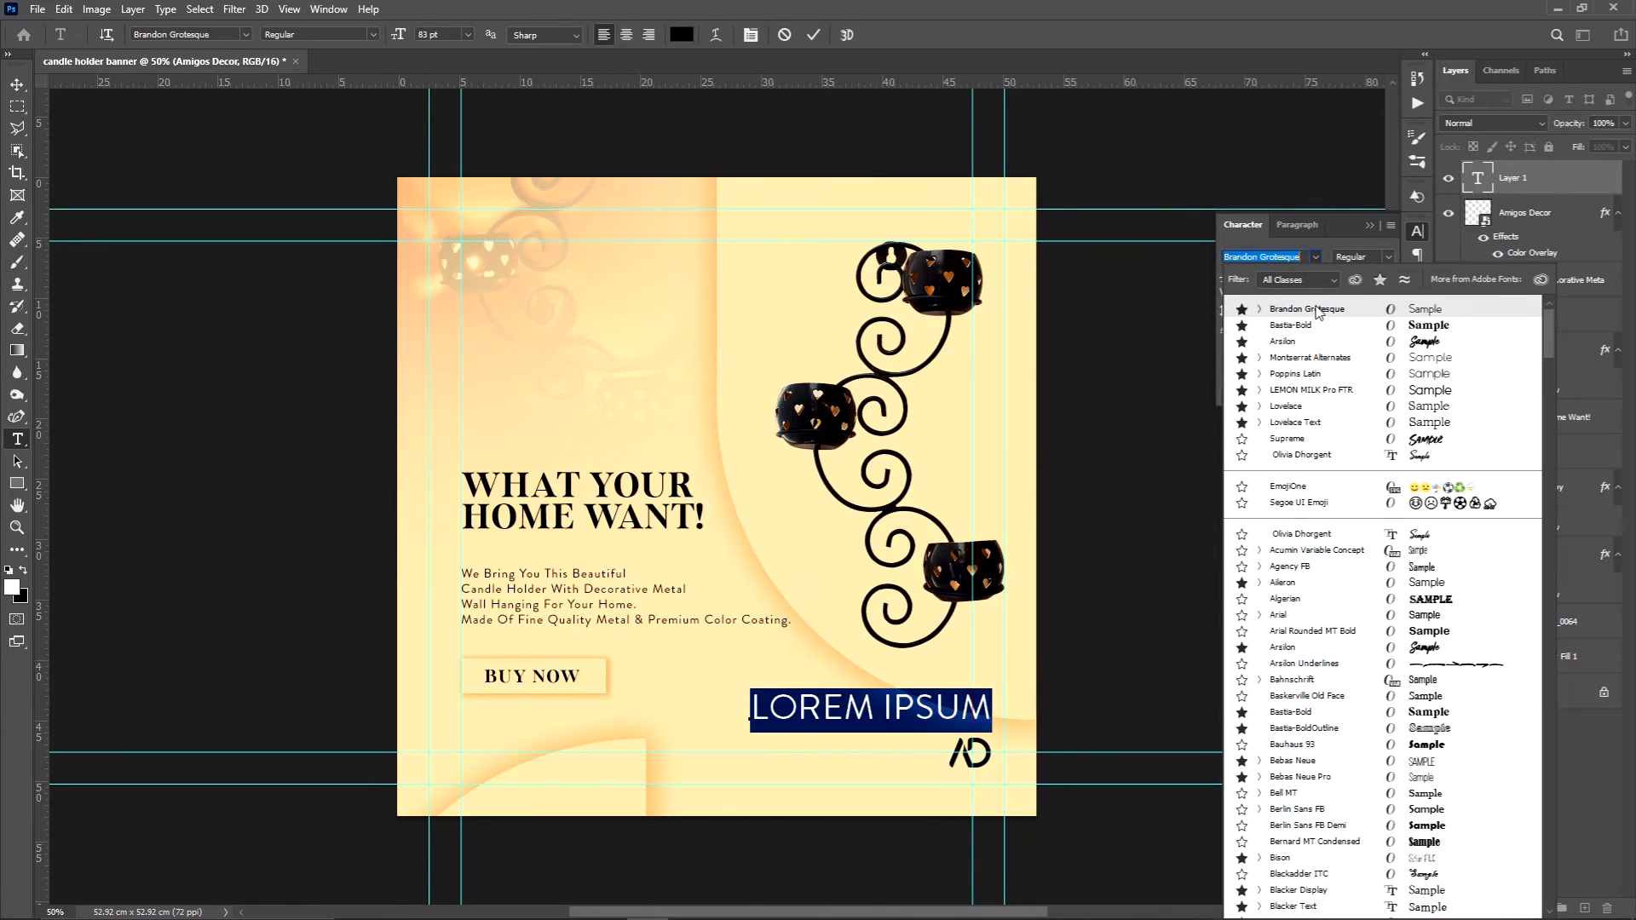
pyautogui.click(1318, 312)
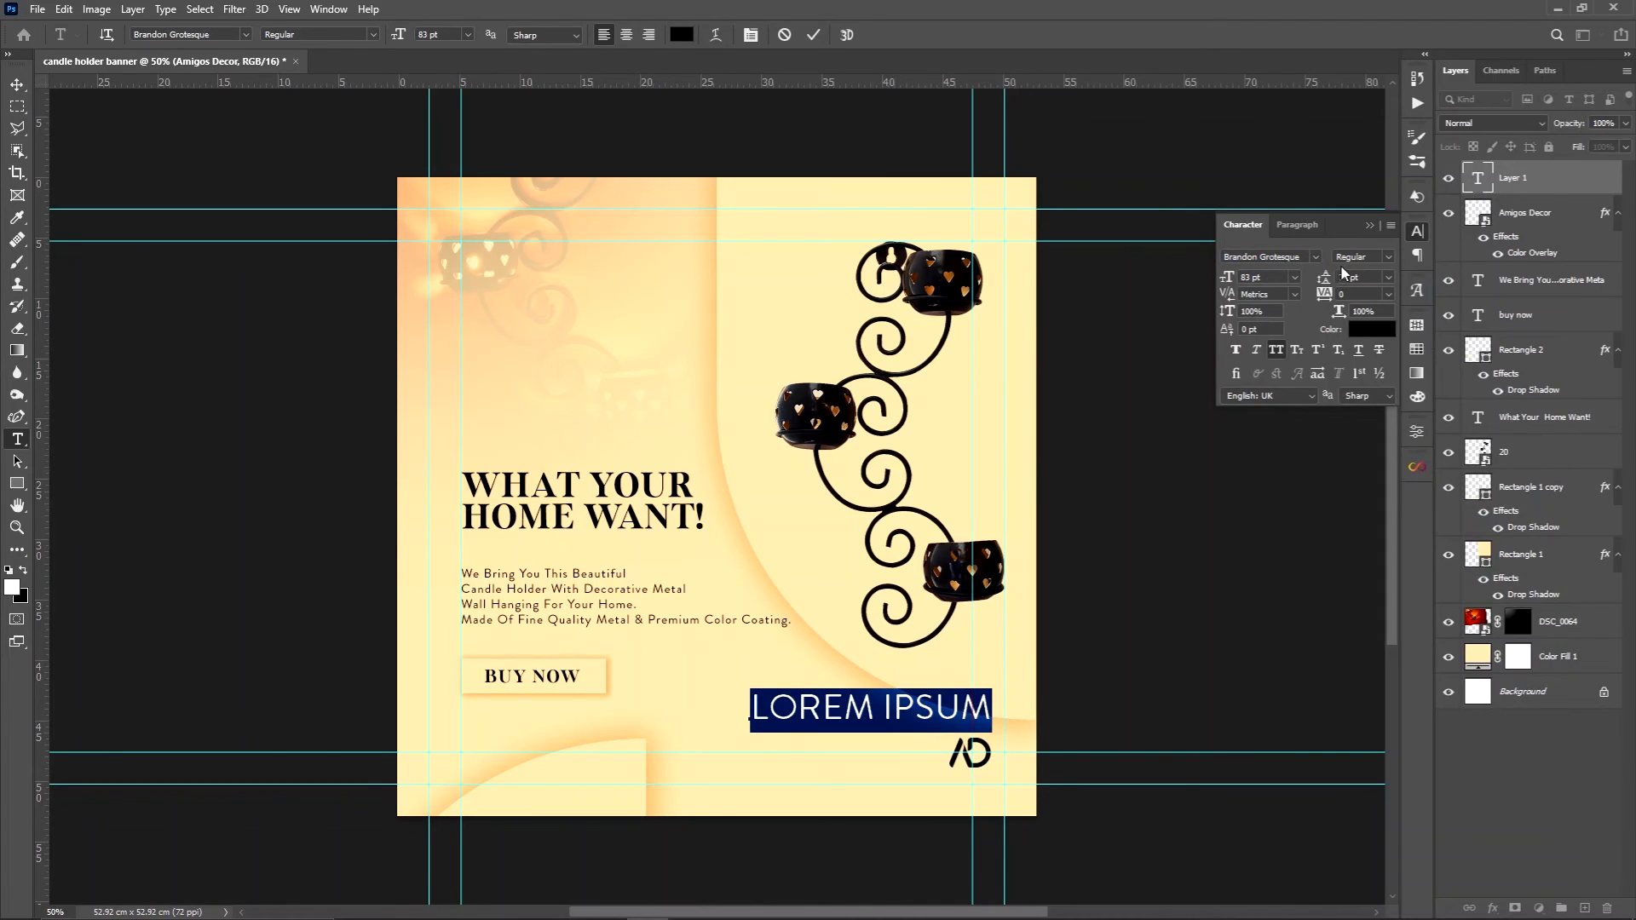
pyautogui.click(1380, 258)
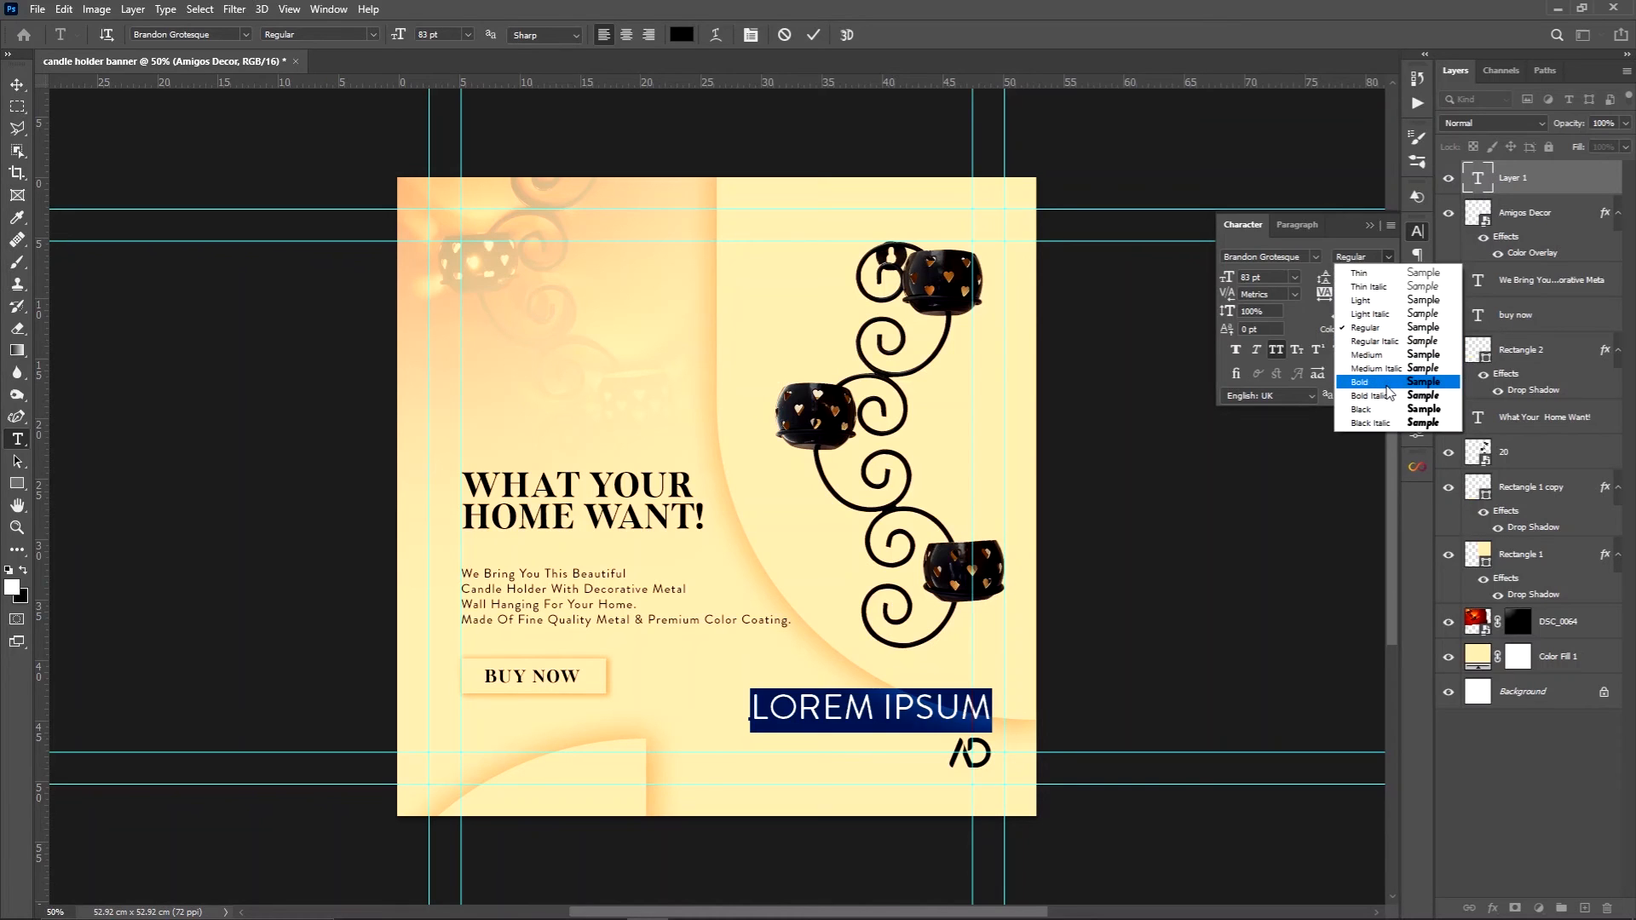
pyautogui.click(1385, 409)
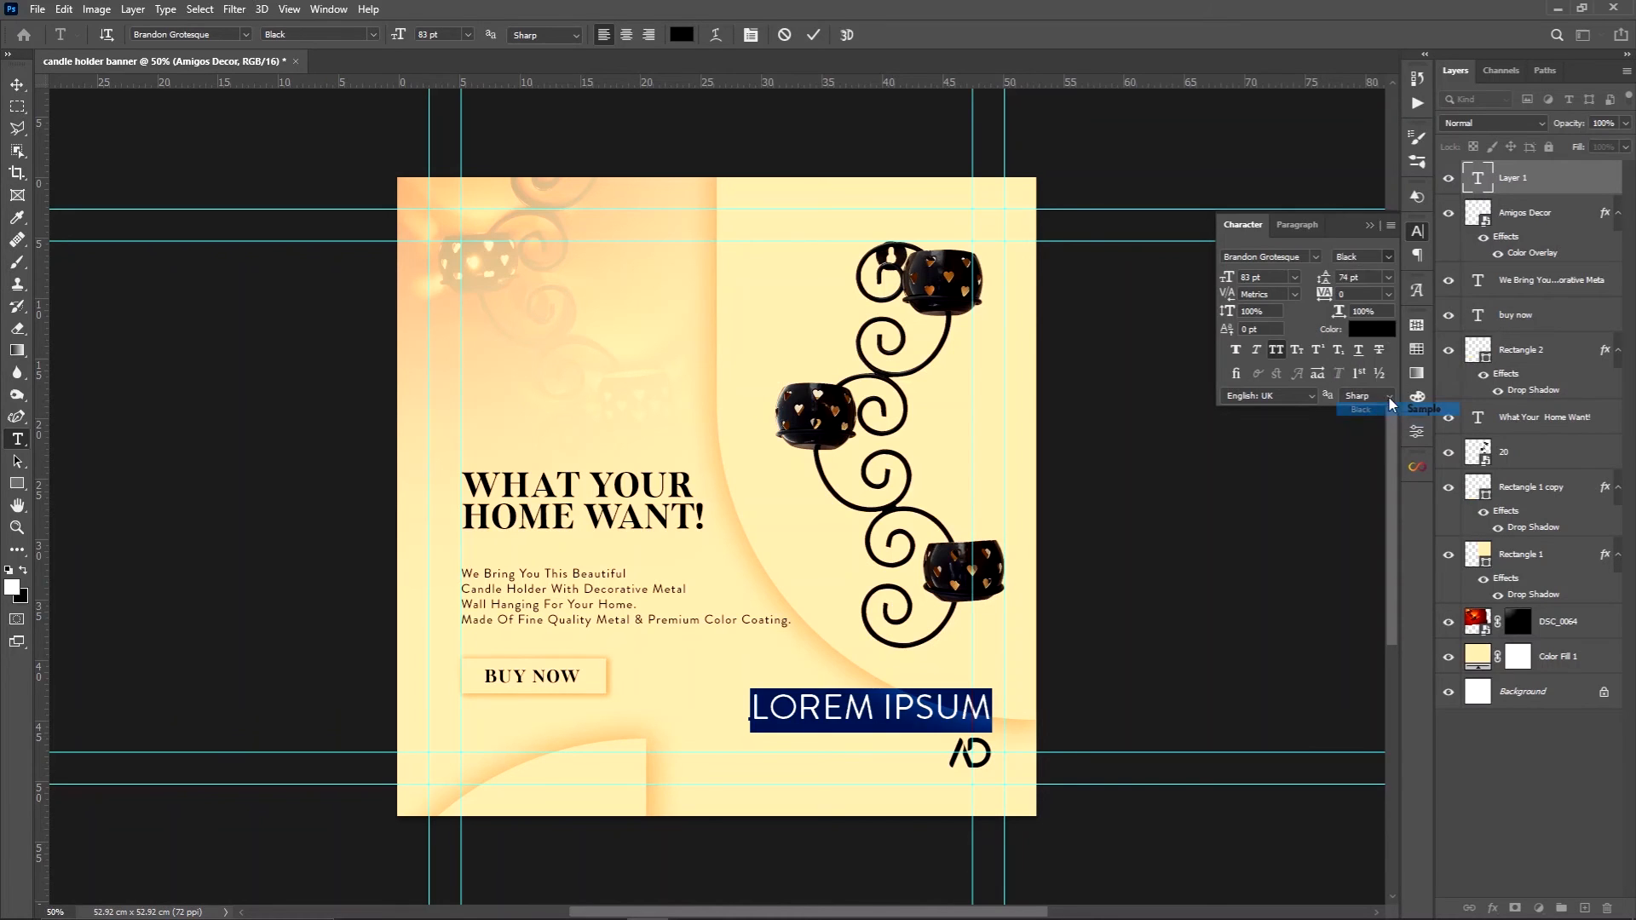
pyautogui.click(1370, 225)
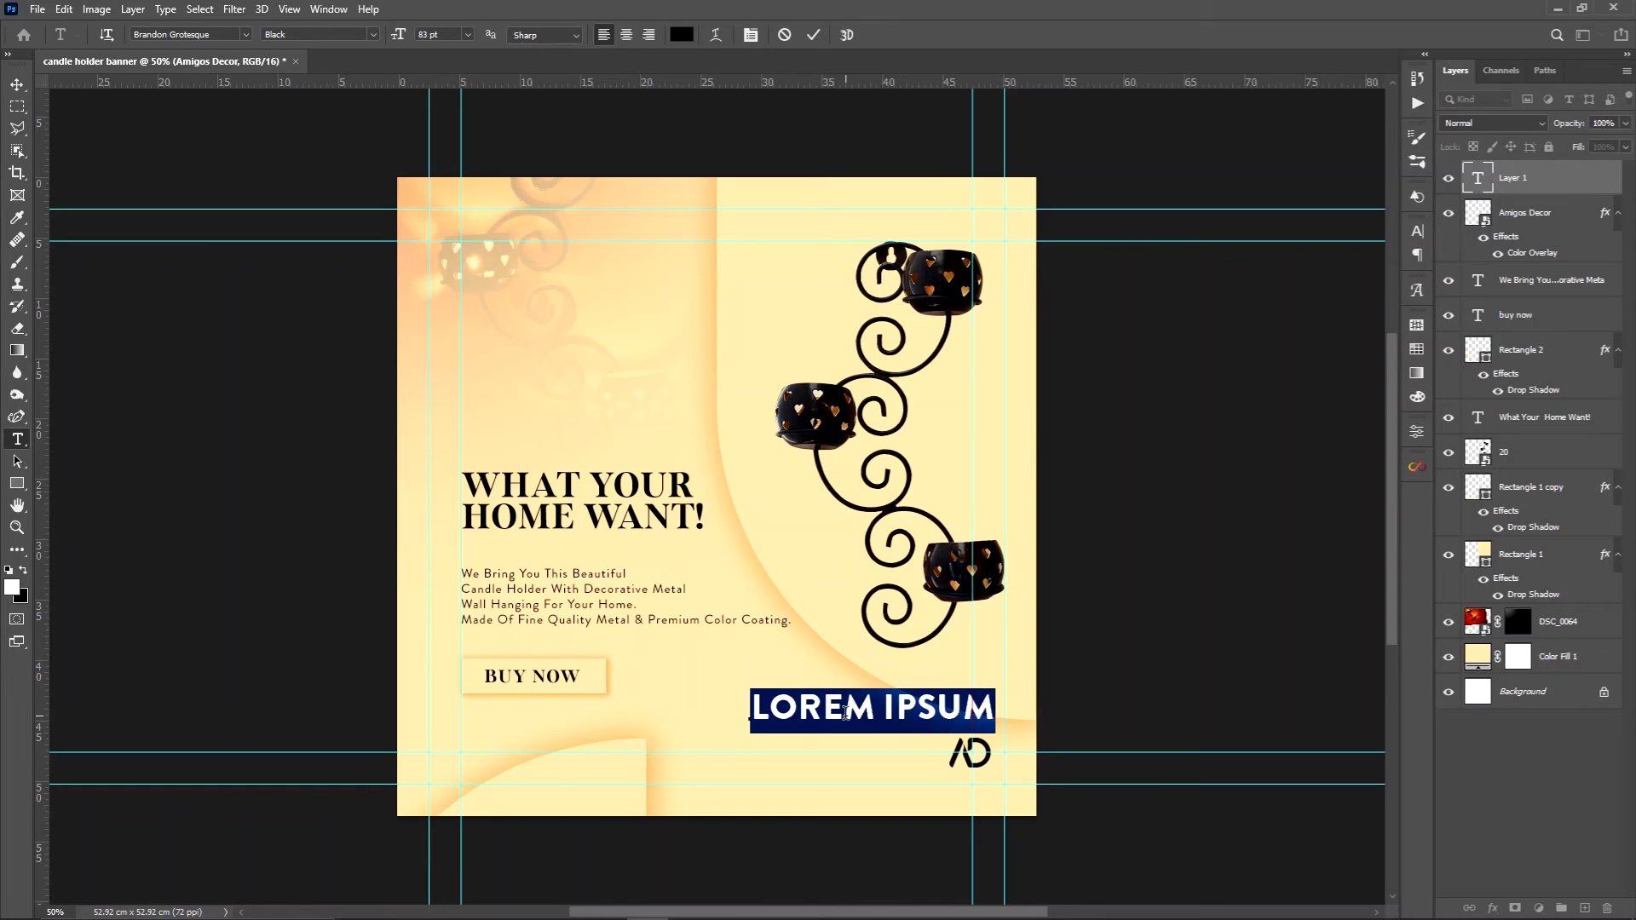
# Enter "AMIGOSDECOR" as the brand name in the new text layer
pyautogui.write('A')
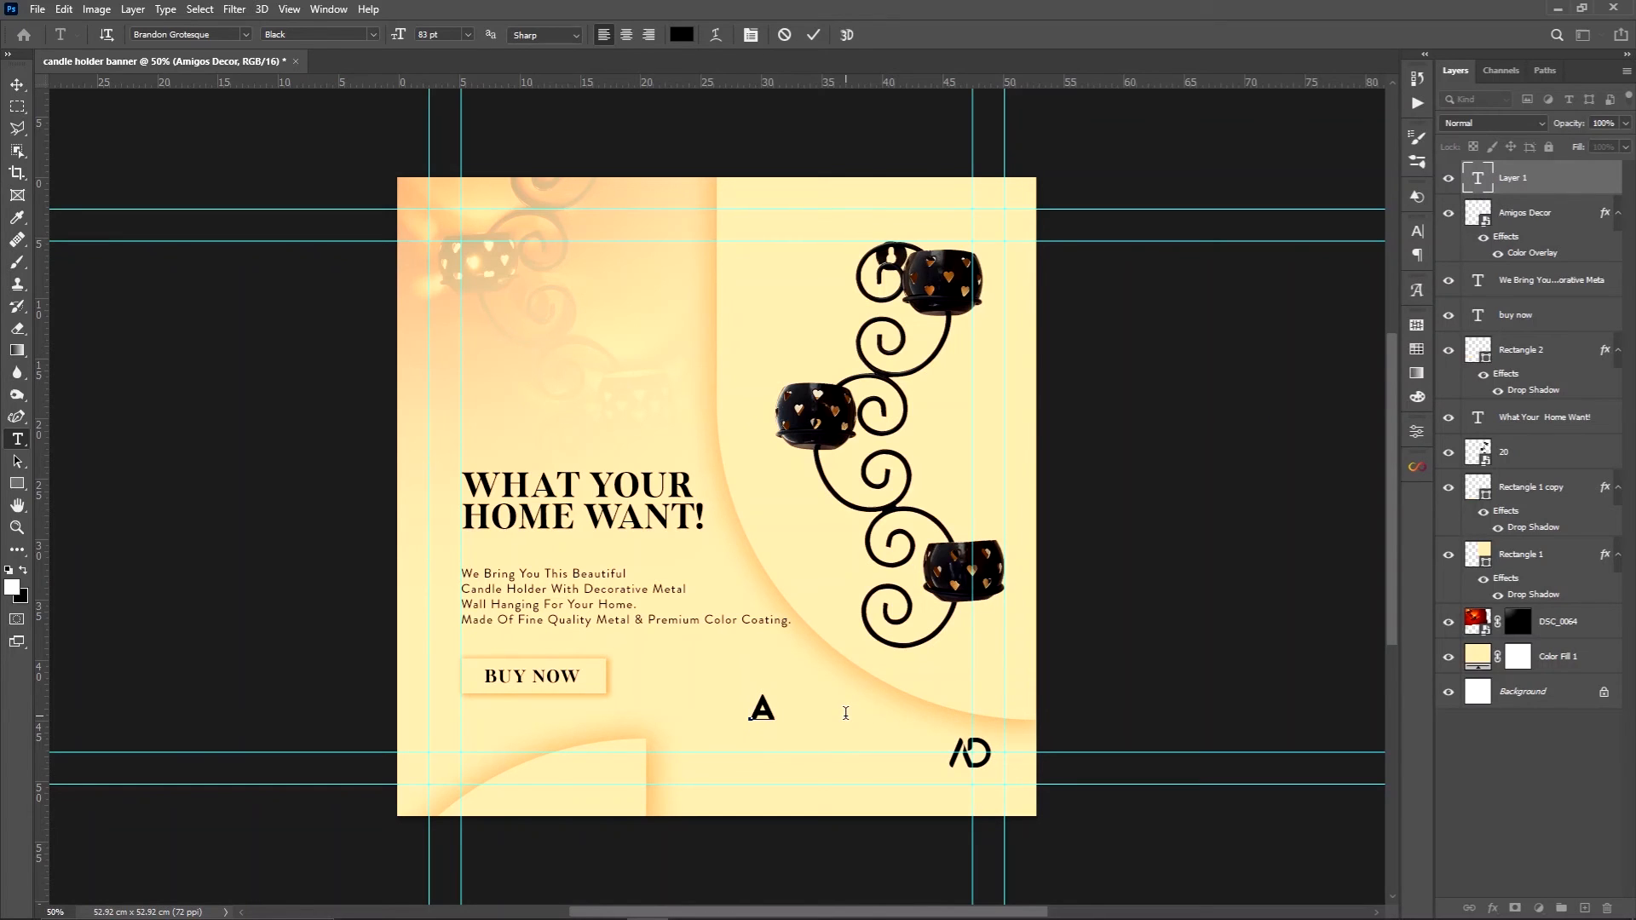
pyautogui.write('MIGOSDECO')
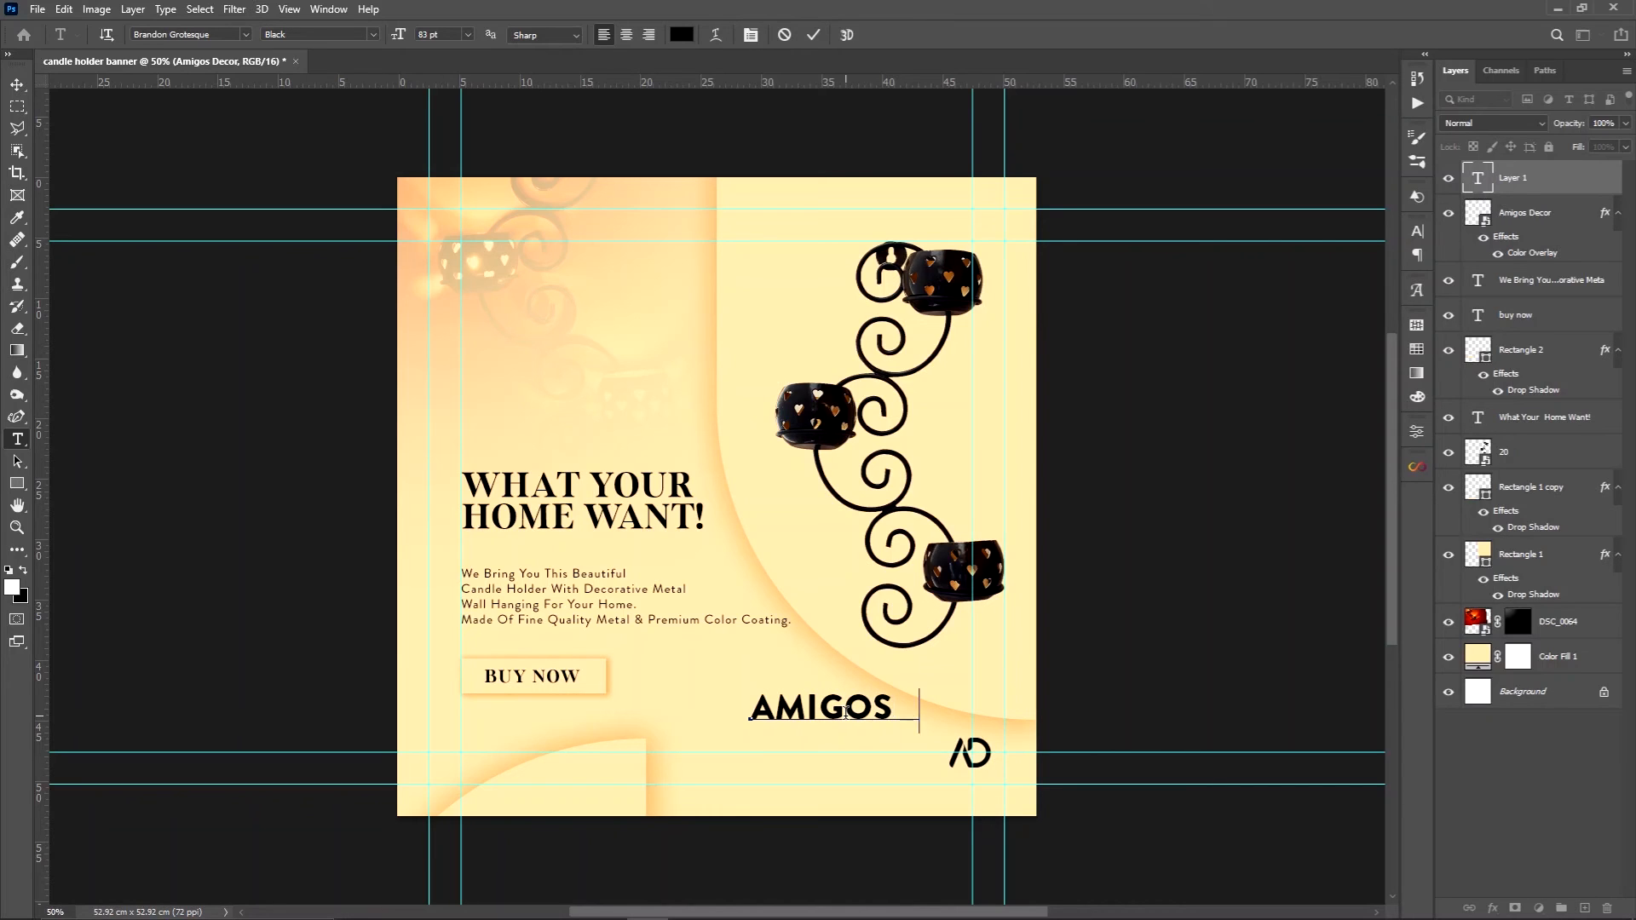
pyautogui.write('R')
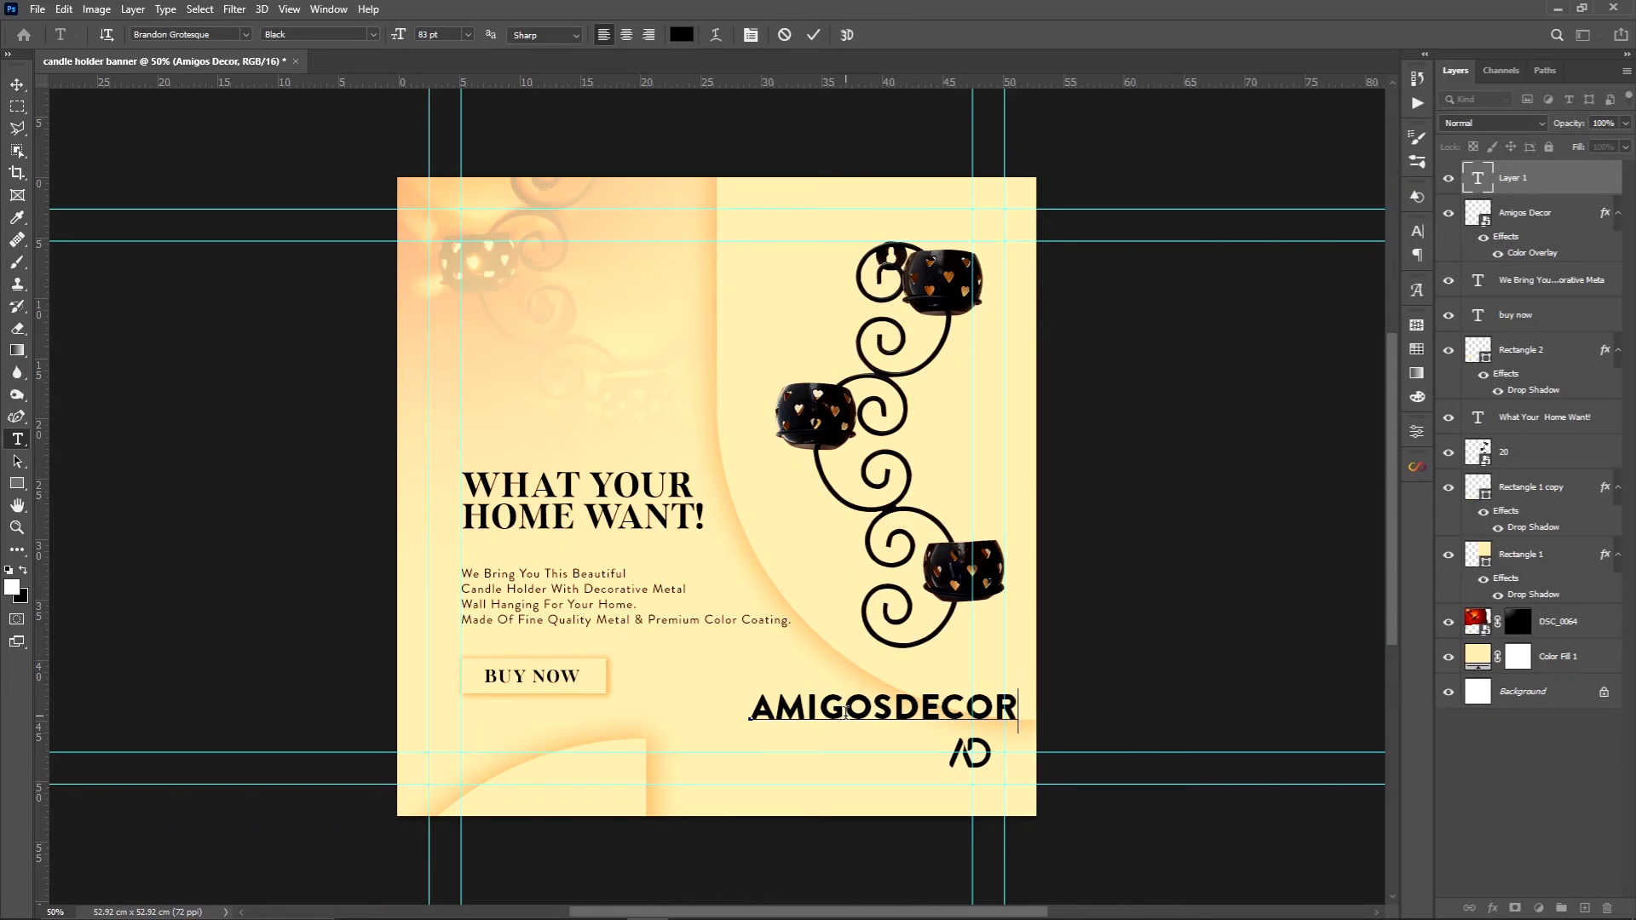
# Reduce the AMIGOSDECOR text to 29 pt and place it directly beneath the AD logo in the banner's lower-right corner
pyautogui.moveTo(751, 713); pyautogui.dragTo(1016, 706)
pyautogui.click(1417, 230)
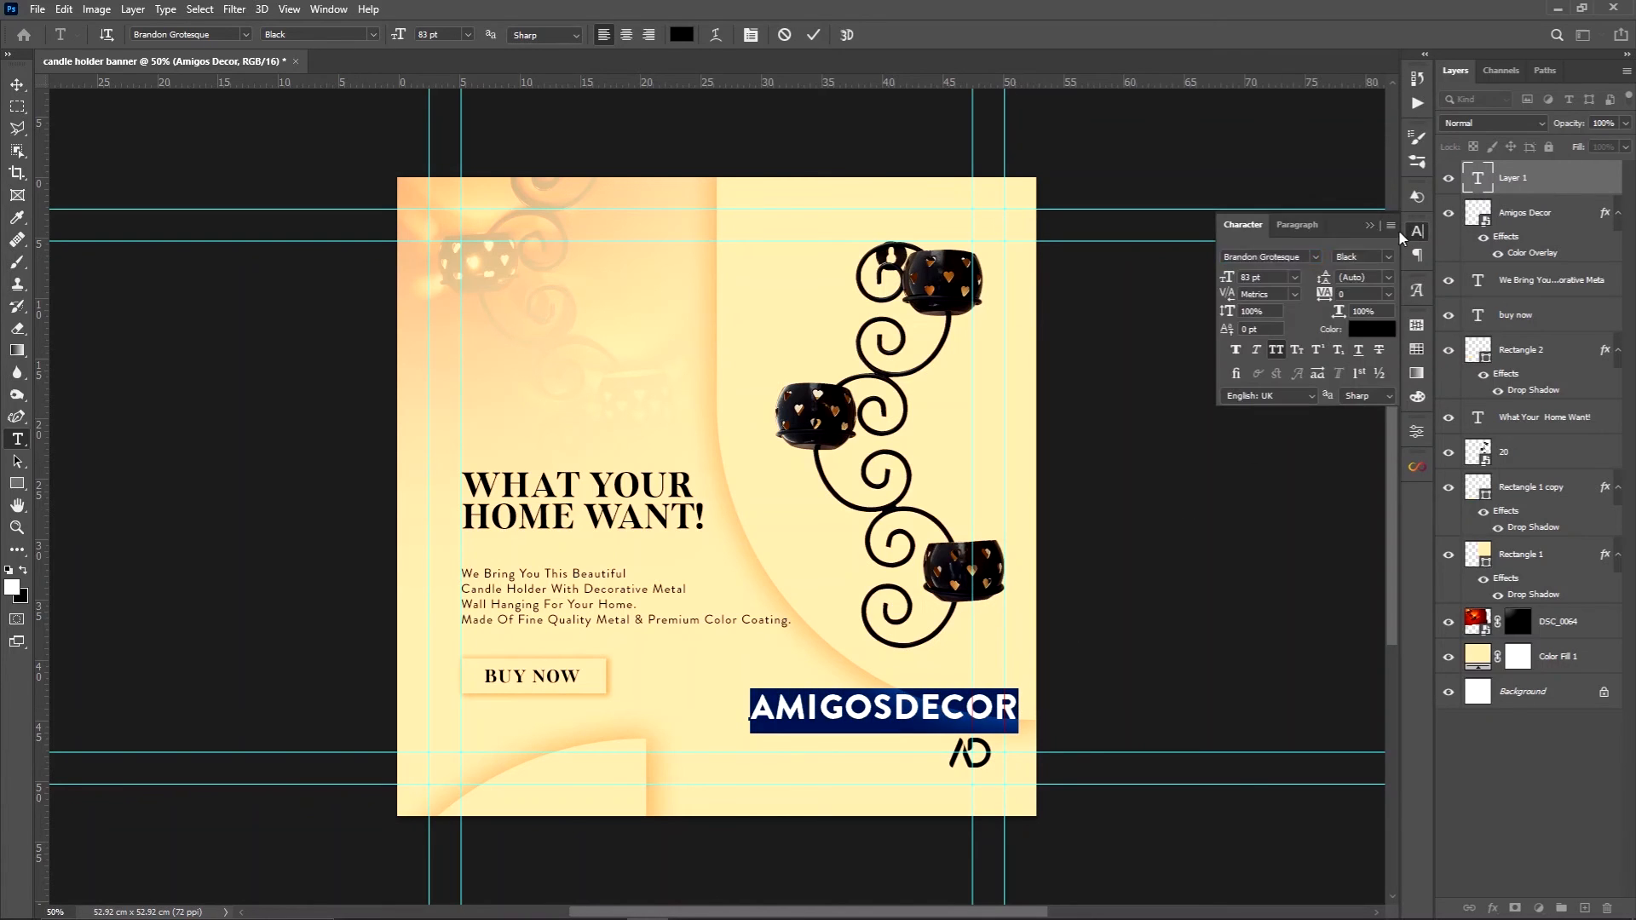
pyautogui.moveTo(1226, 278); pyautogui.dragTo(1177, 296)
pyautogui.click(1369, 225)
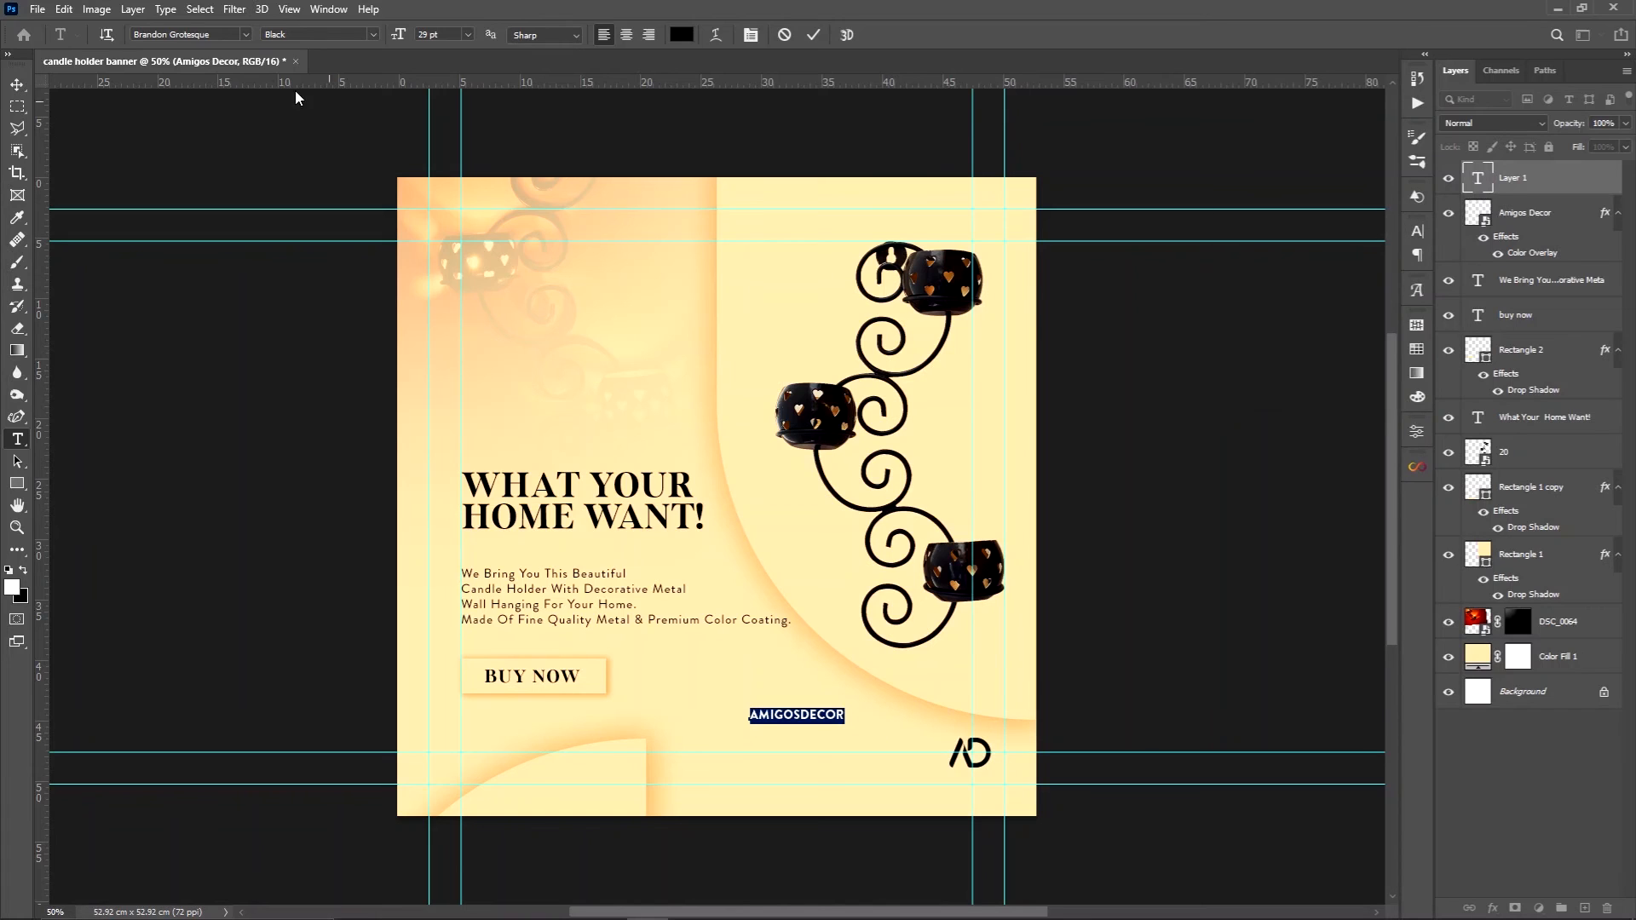
pyautogui.click(17, 84)
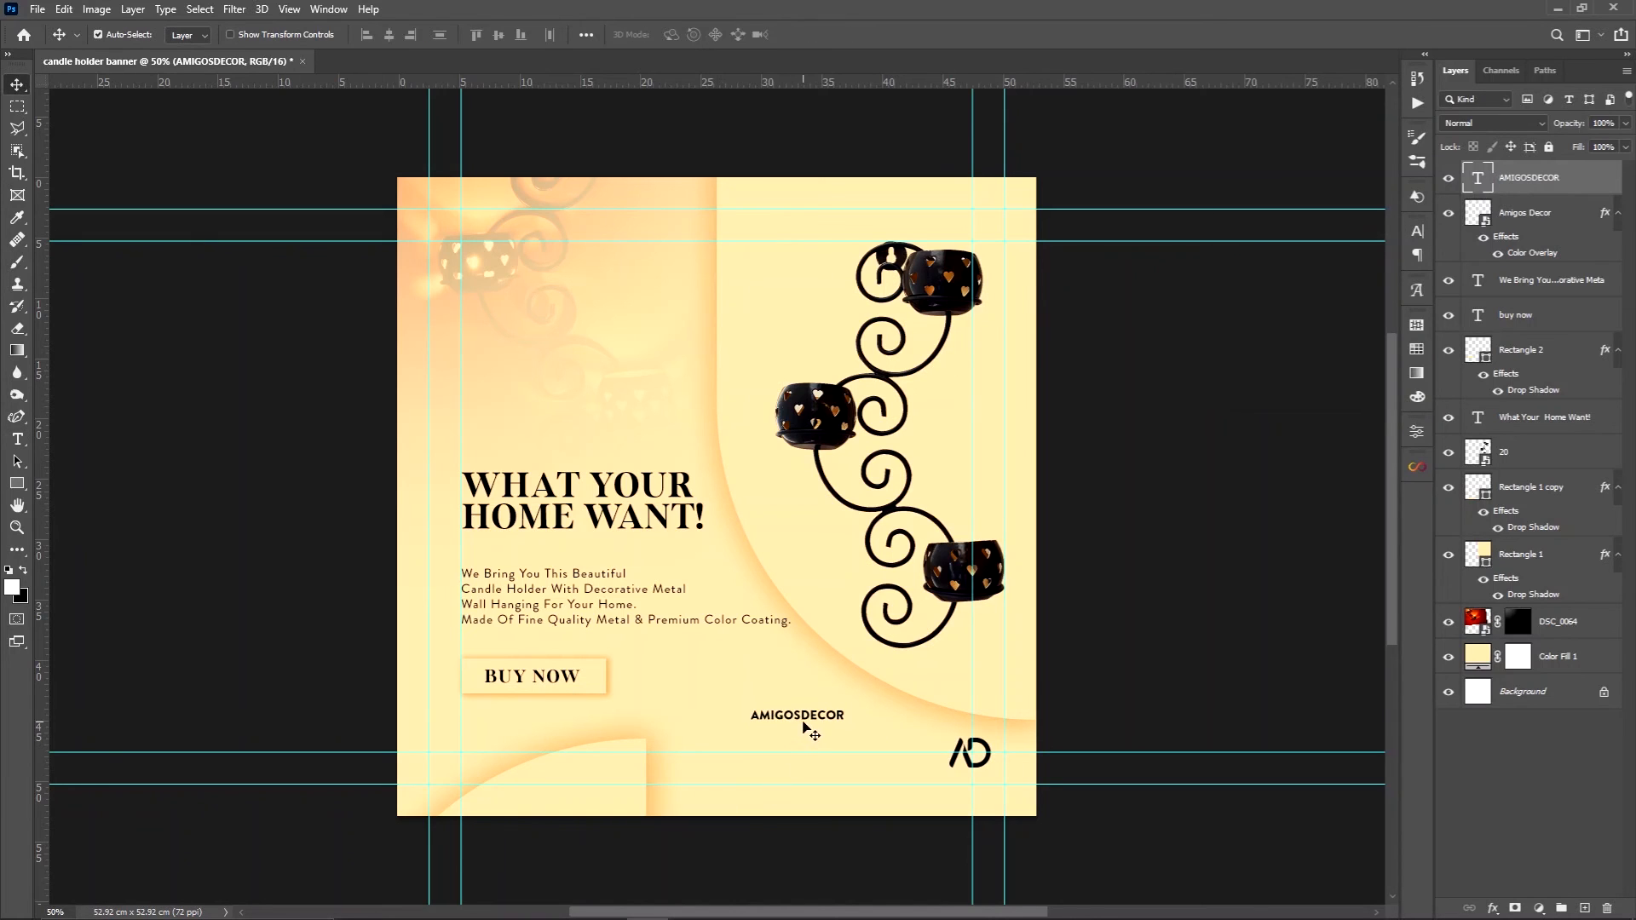
pyautogui.moveTo(804, 720); pyautogui.dragTo(962, 767)
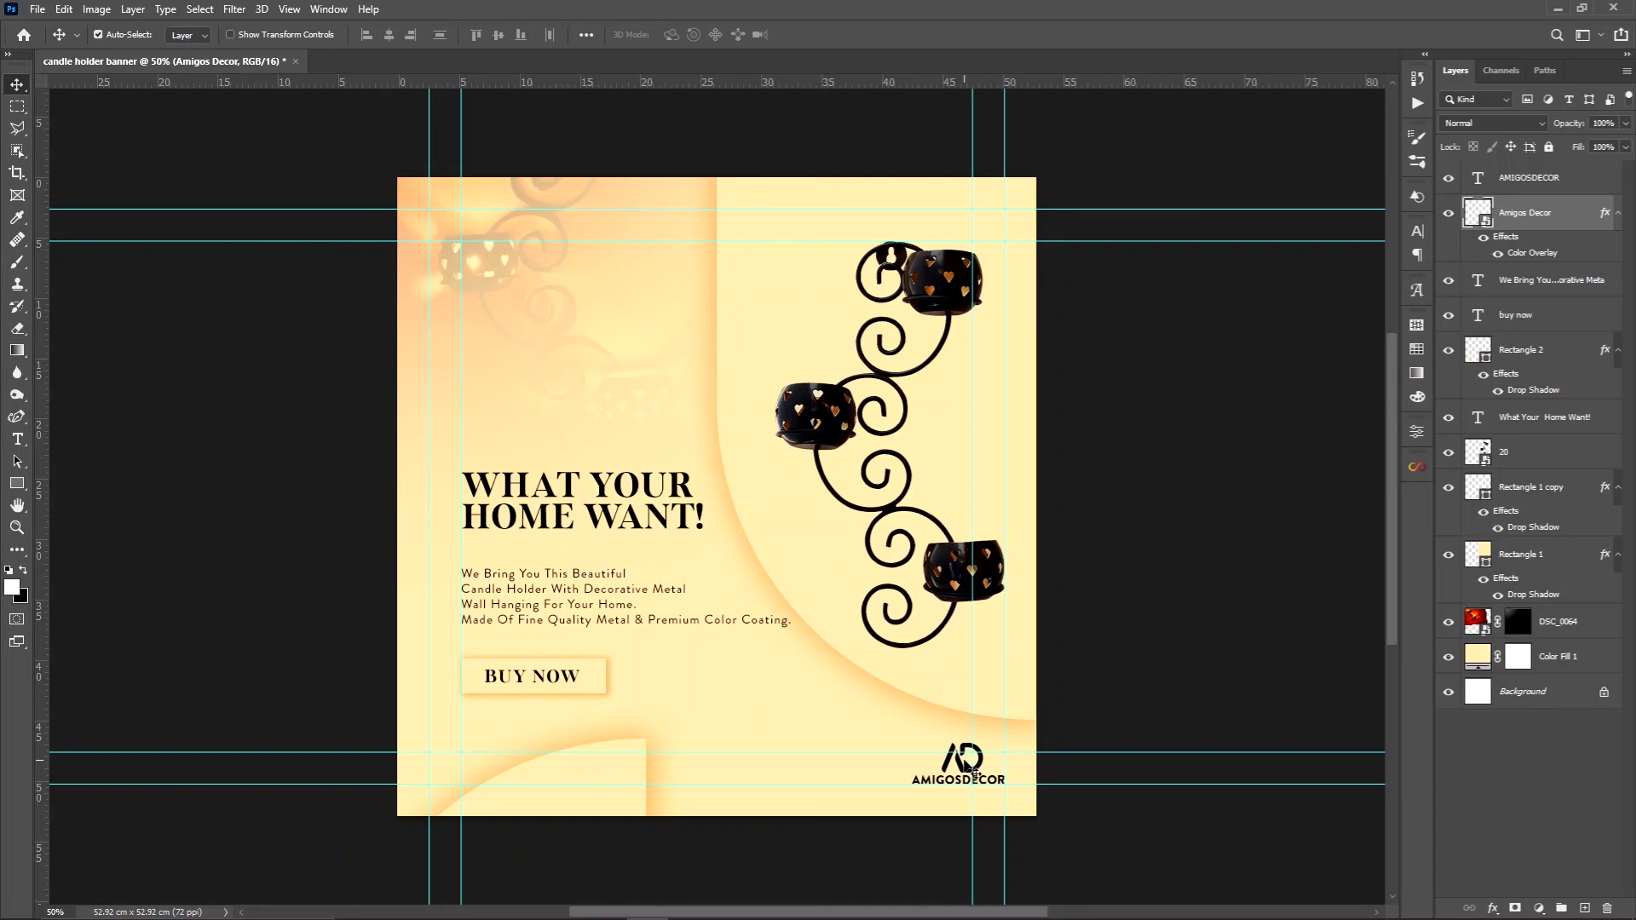
# Move the candle holder product image slightly up in the banner
pyautogui.click(959, 579)
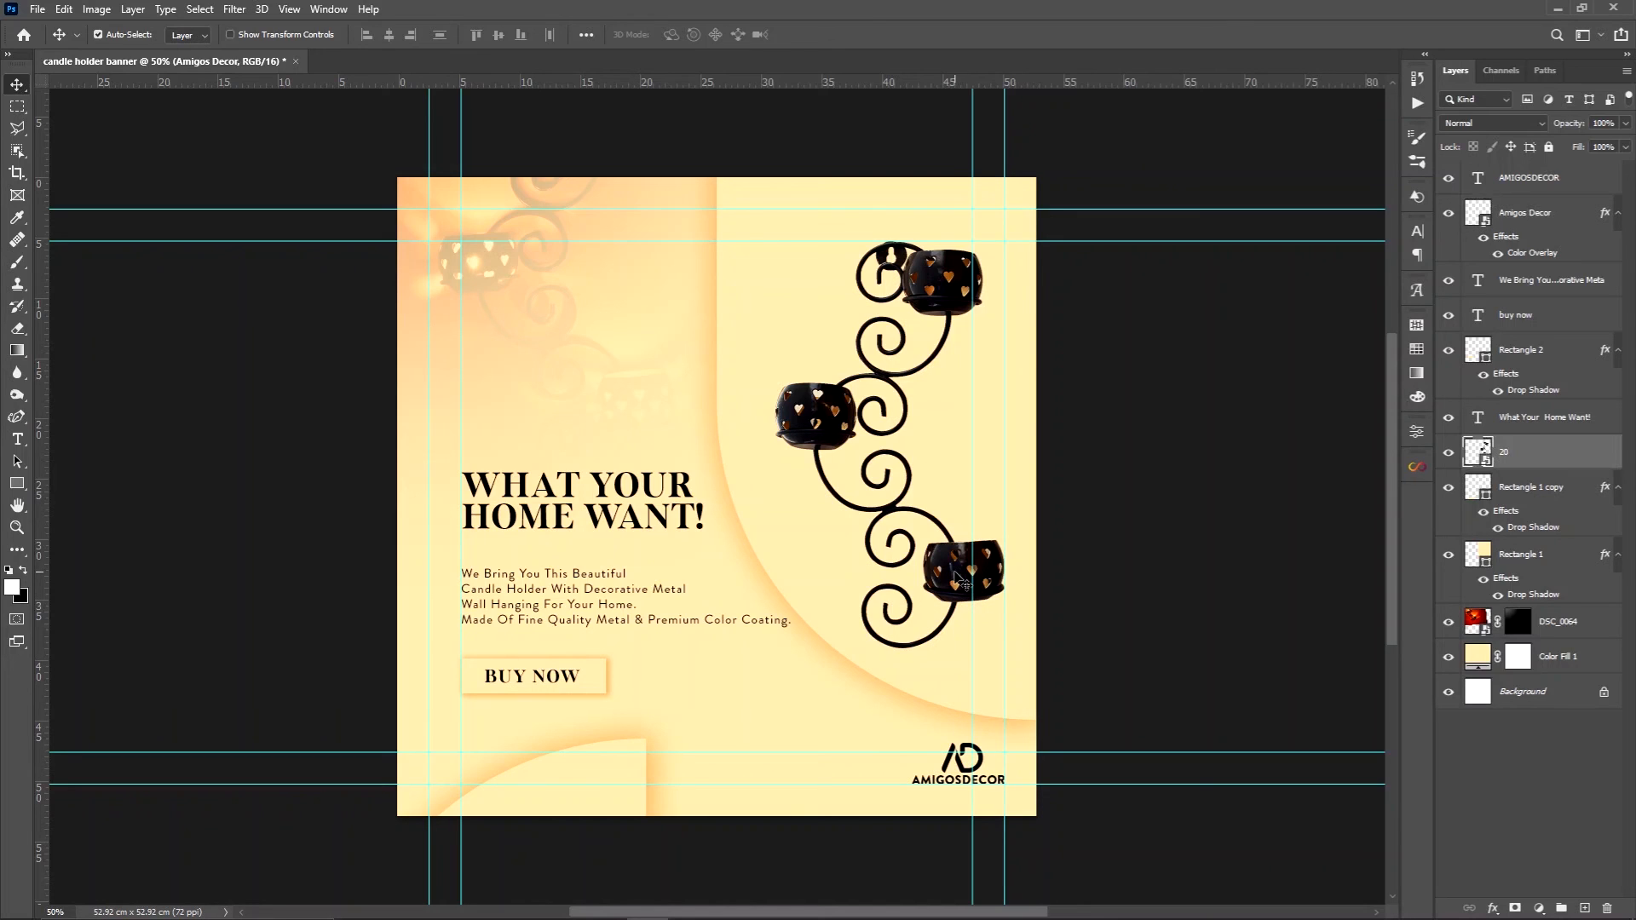
pyautogui.moveTo(959, 578); pyautogui.dragTo(954, 559)
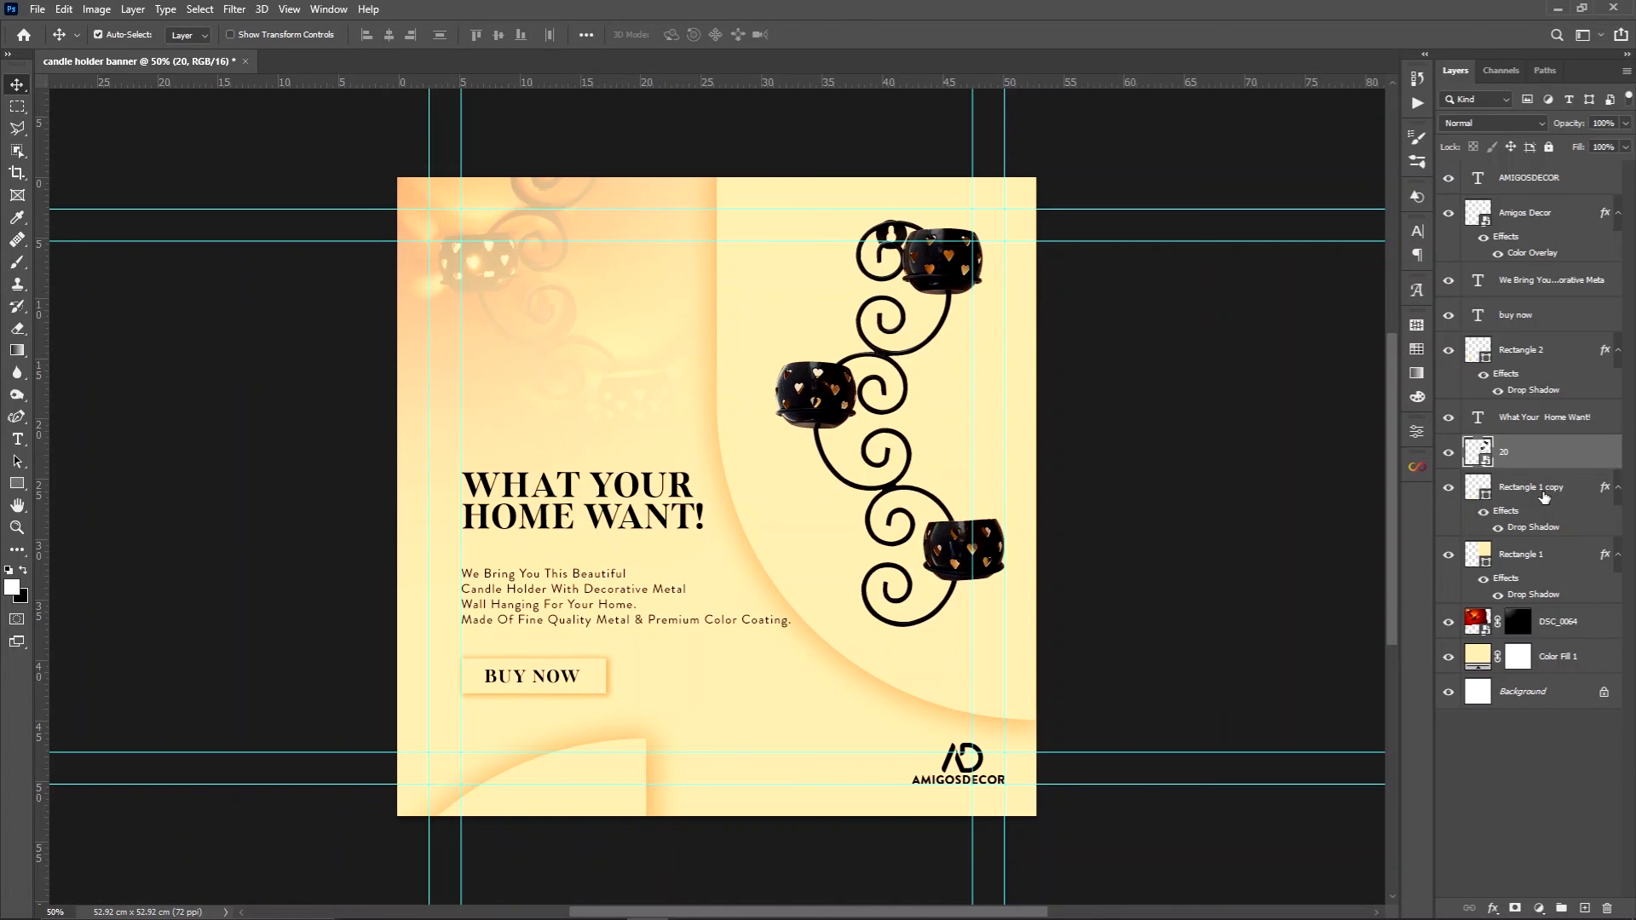
# Add a new layer directly above Rectangle 1 copy and fill it with 50% Gray at 100% opacity
pyautogui.click(1544, 496)
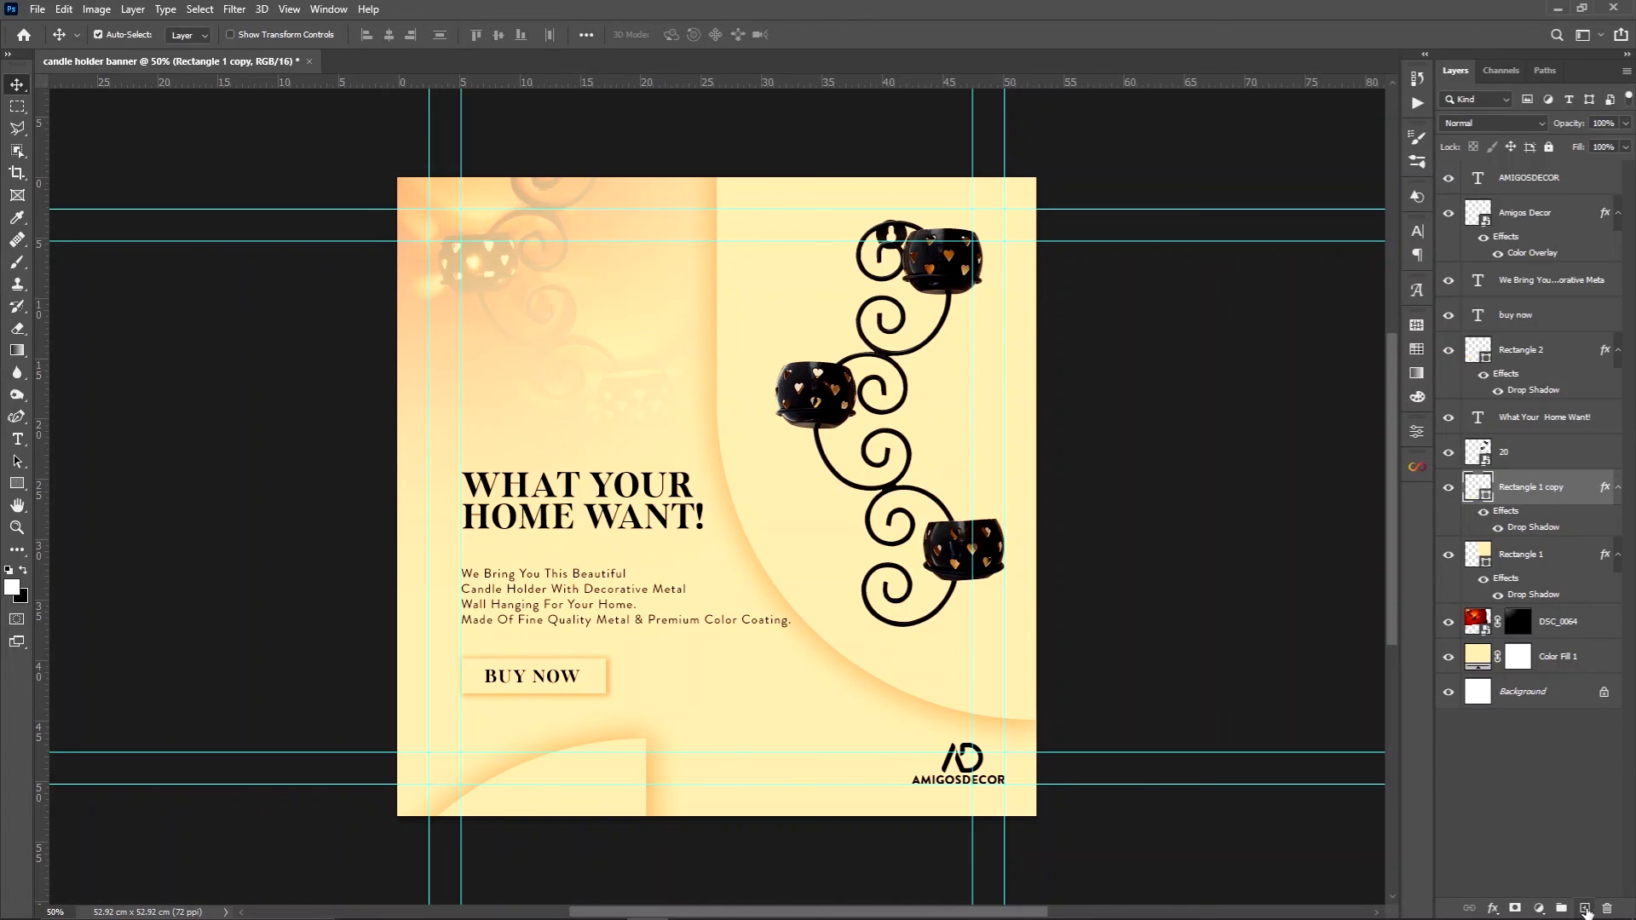
pyautogui.click(1585, 909)
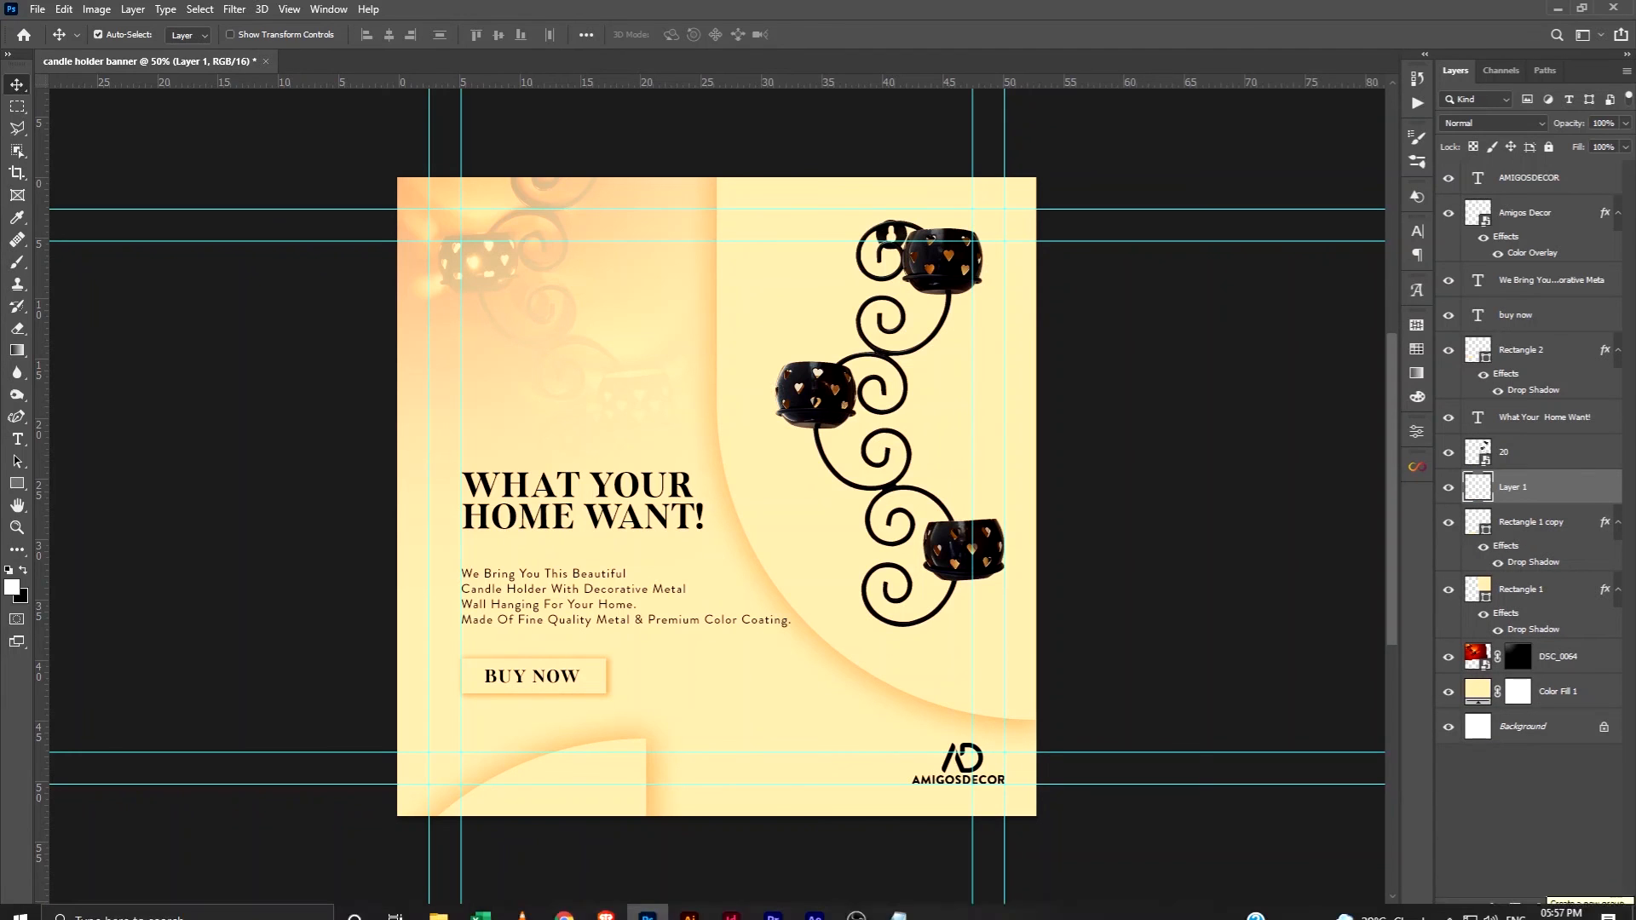
pyautogui.hotkey('shift', 'F5')
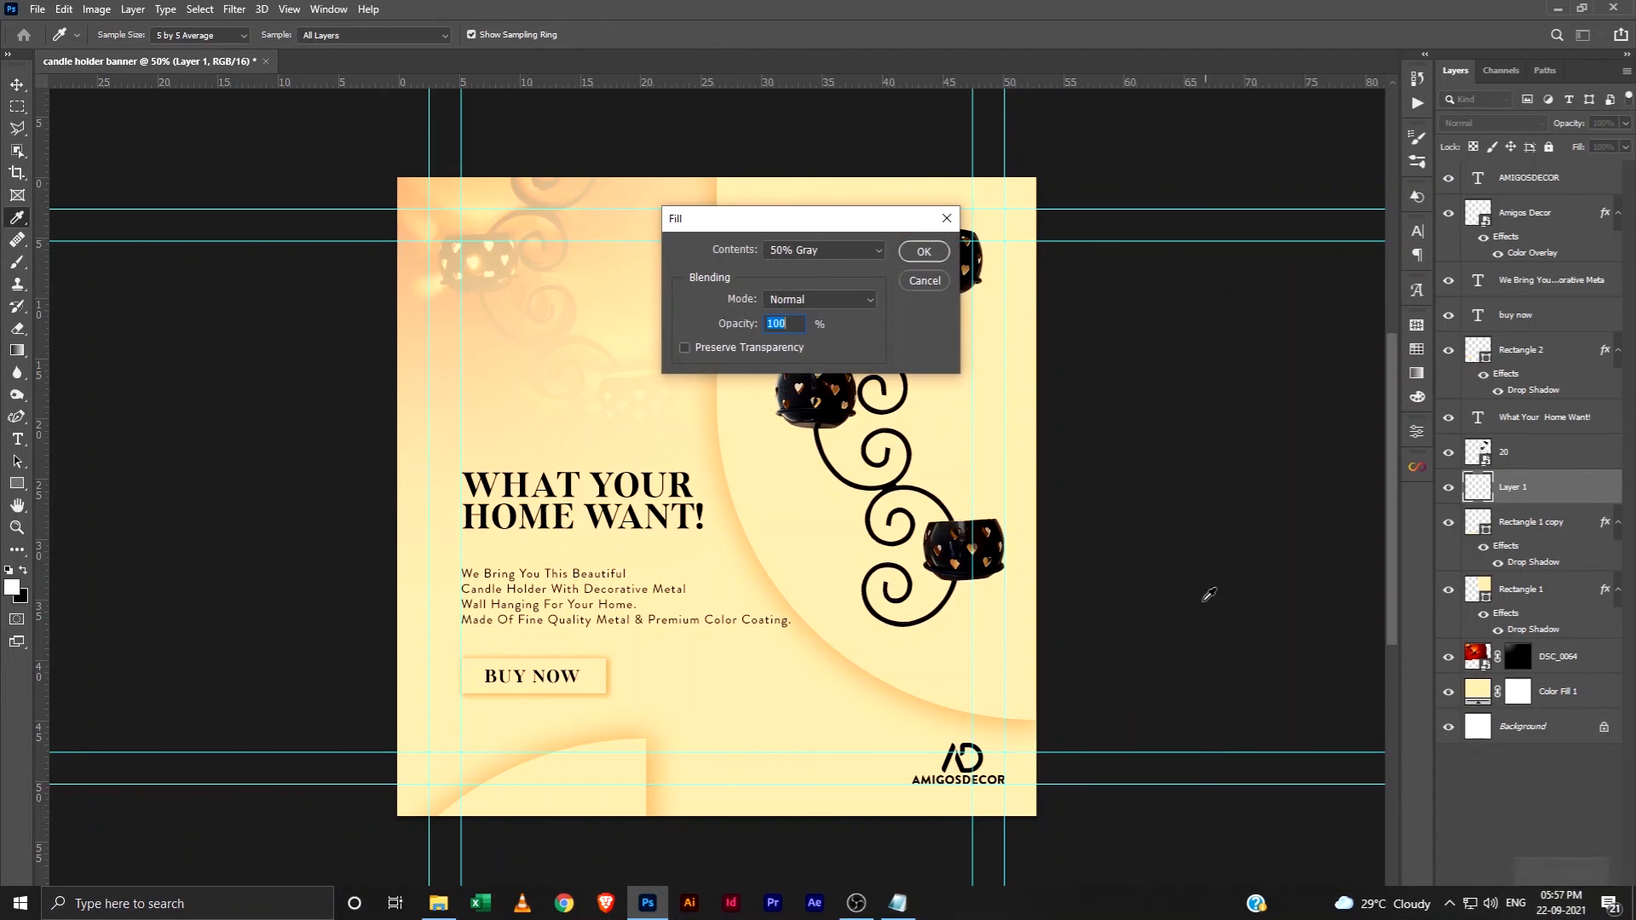
pyautogui.click(922, 252)
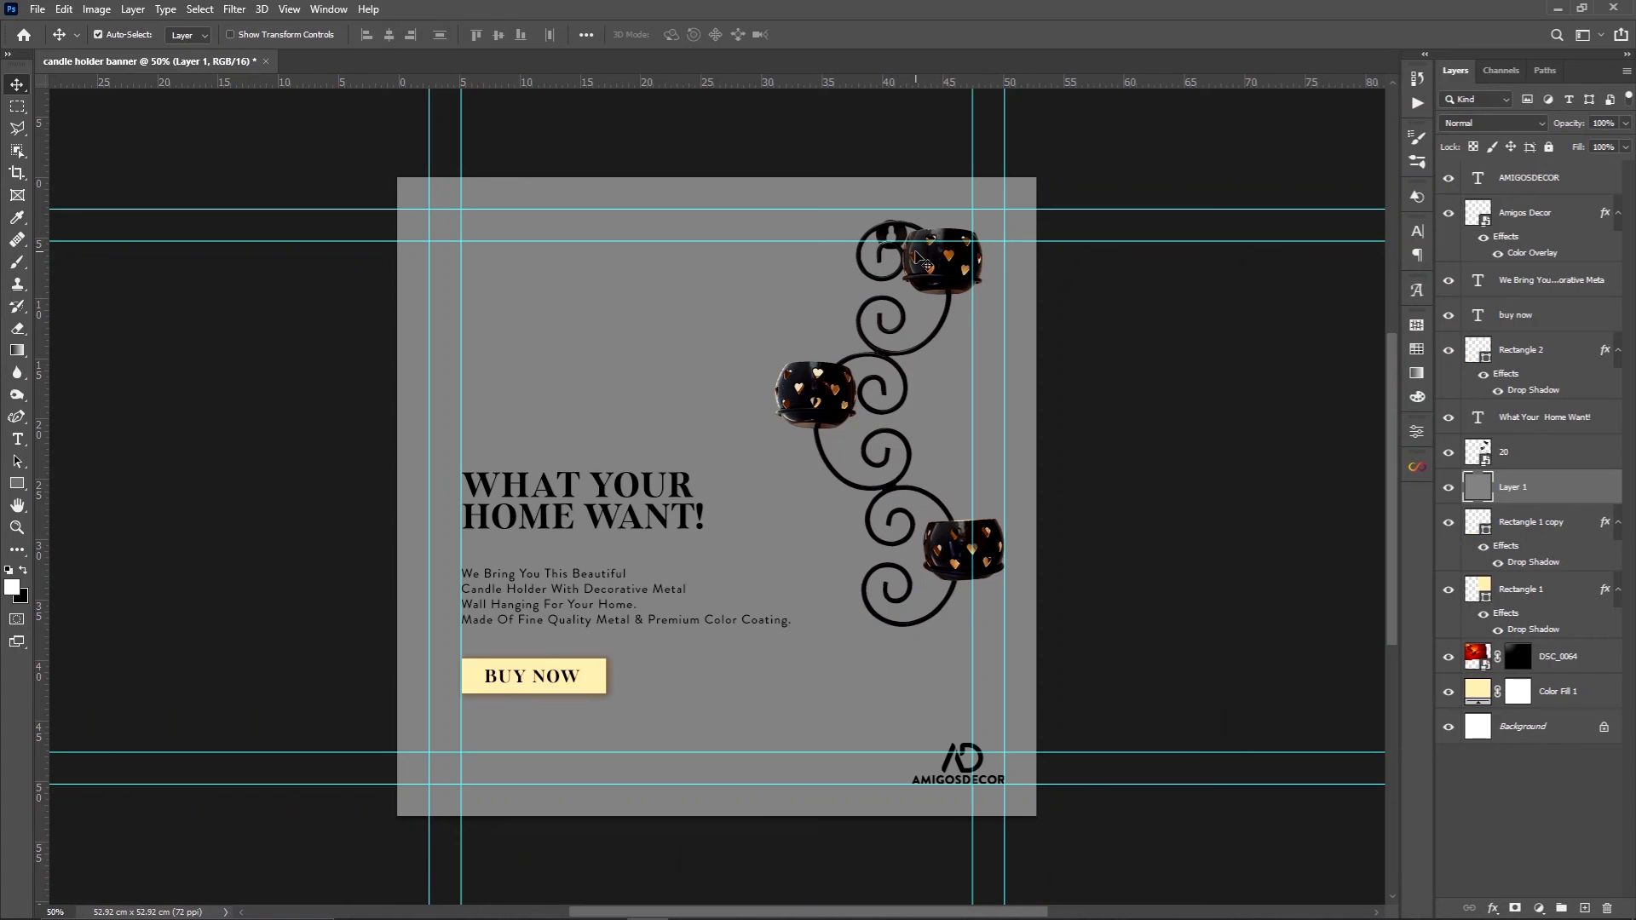
# Set the gray layer's blend mode to Soft Light and convert it to a smart object
pyautogui.click(1484, 126)
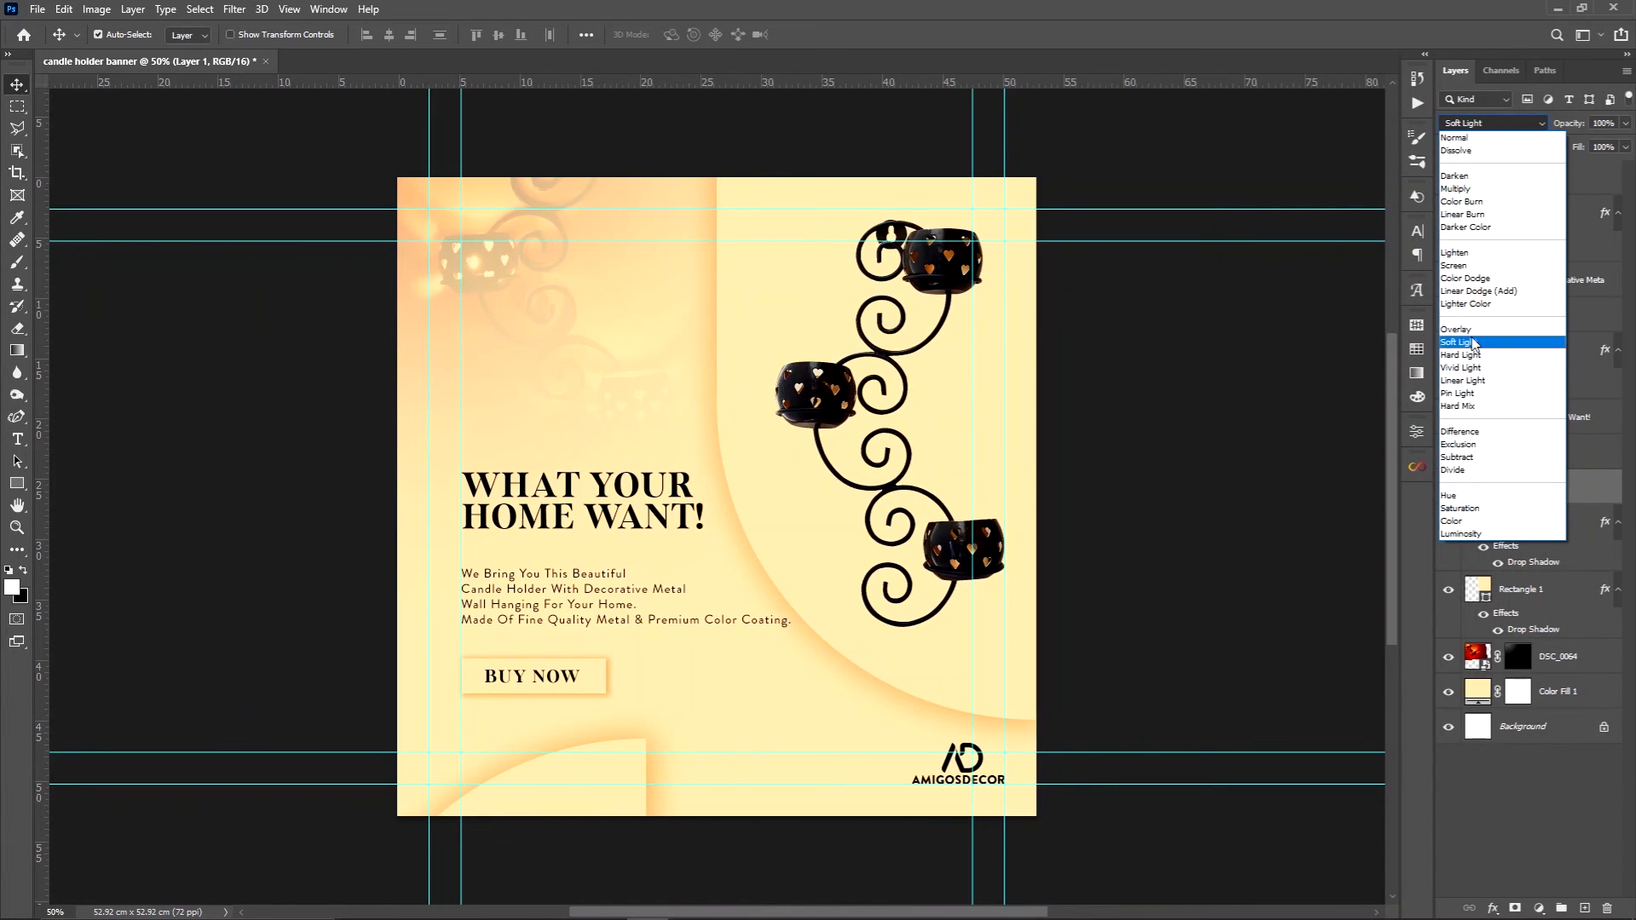
pyautogui.click(1473, 343)
pyautogui.rightClick(1523, 501)
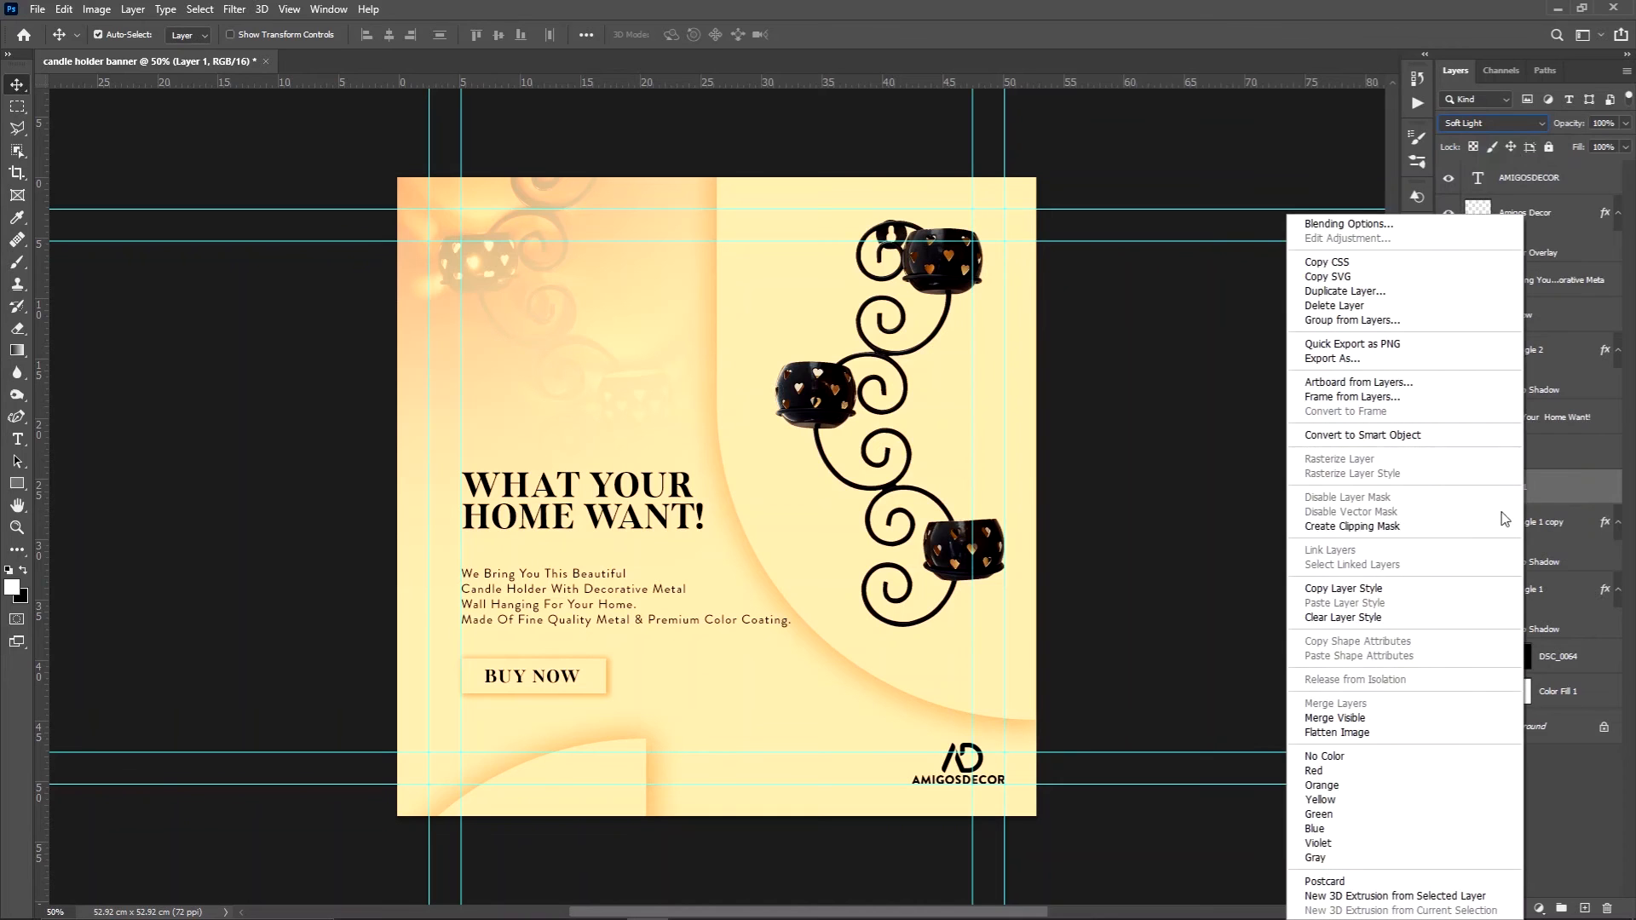
pyautogui.click(1381, 435)
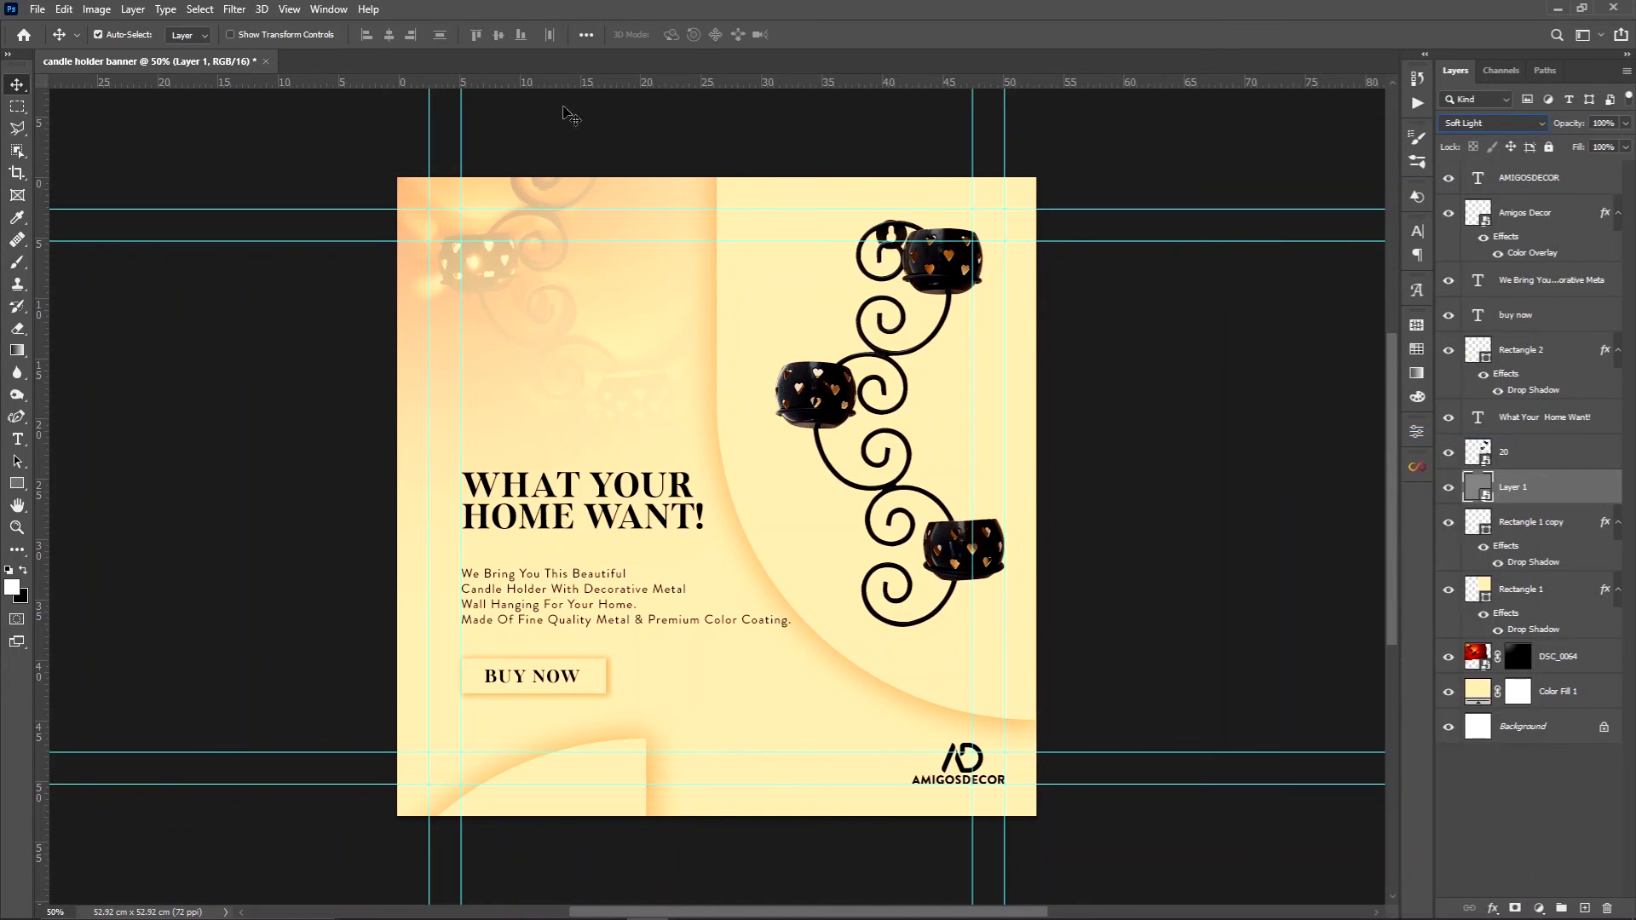
# Apply an Add Noise filter to the gray layer with 15% uniform, monochromatic noise
pyautogui.click(234, 9)
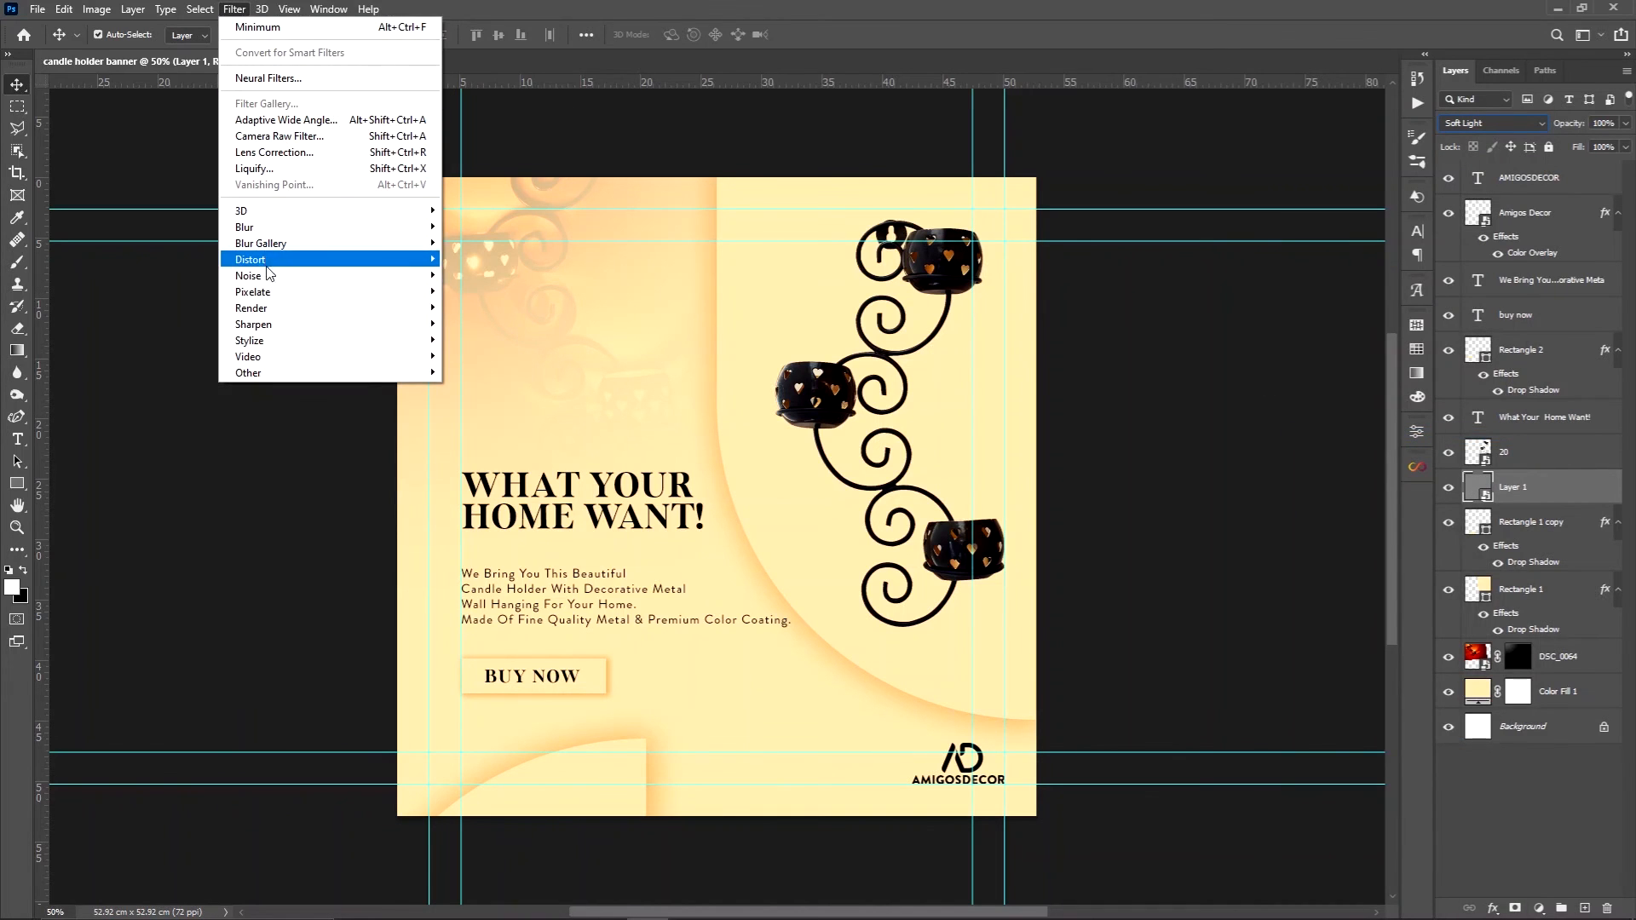
pyautogui.moveTo(268, 275)
pyautogui.click(479, 274)
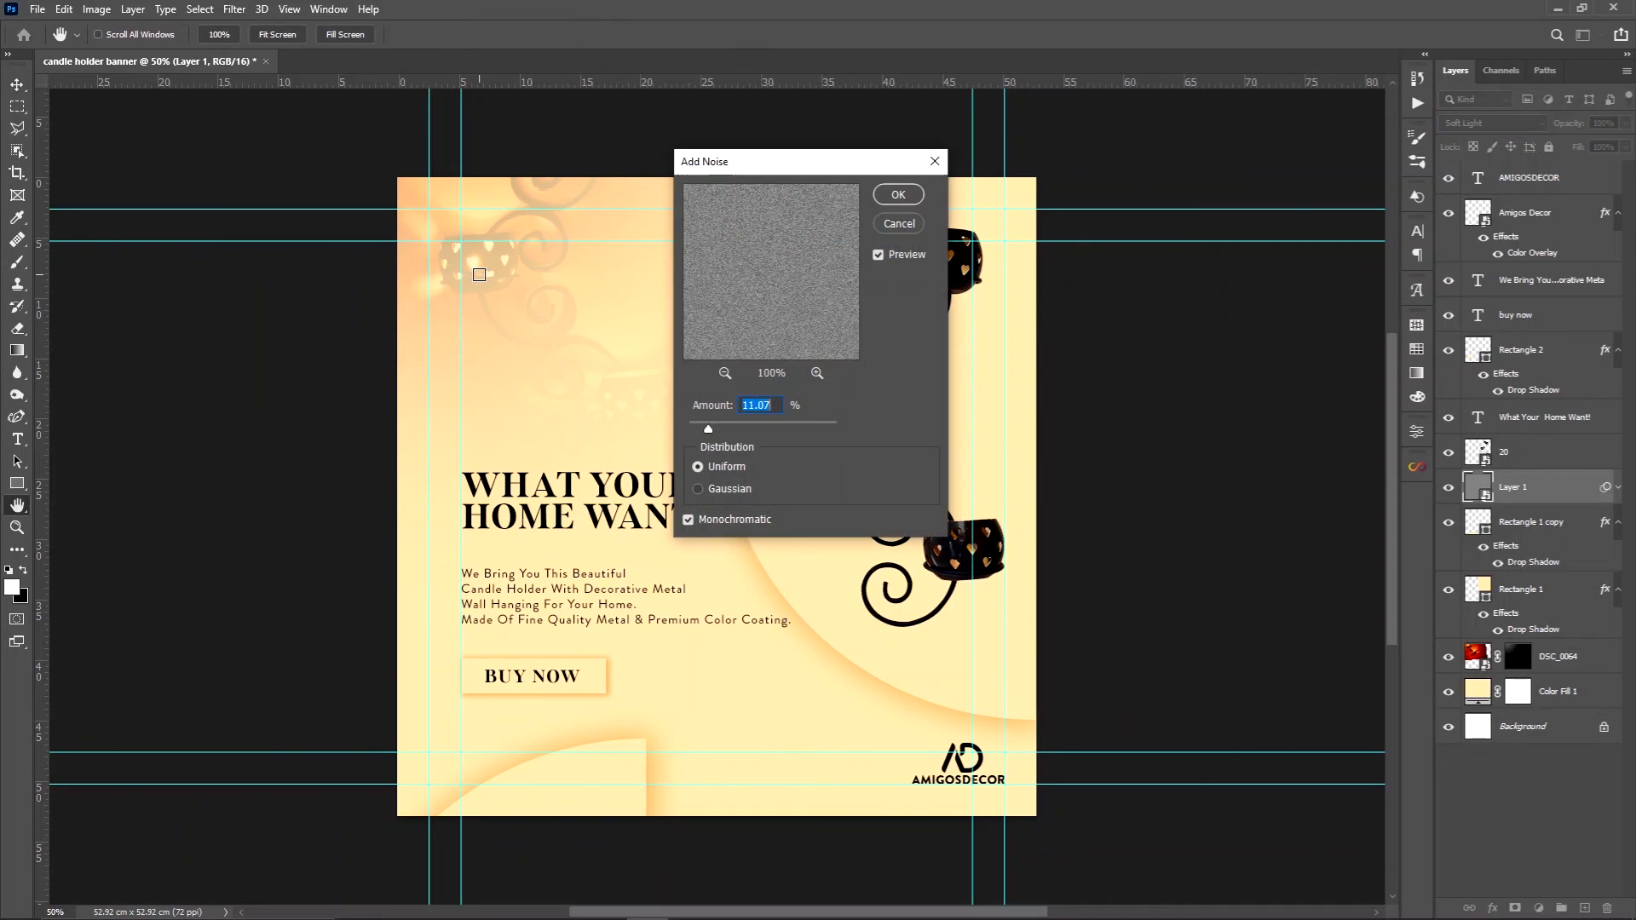
pyautogui.write('15')
pyautogui.click(912, 201)
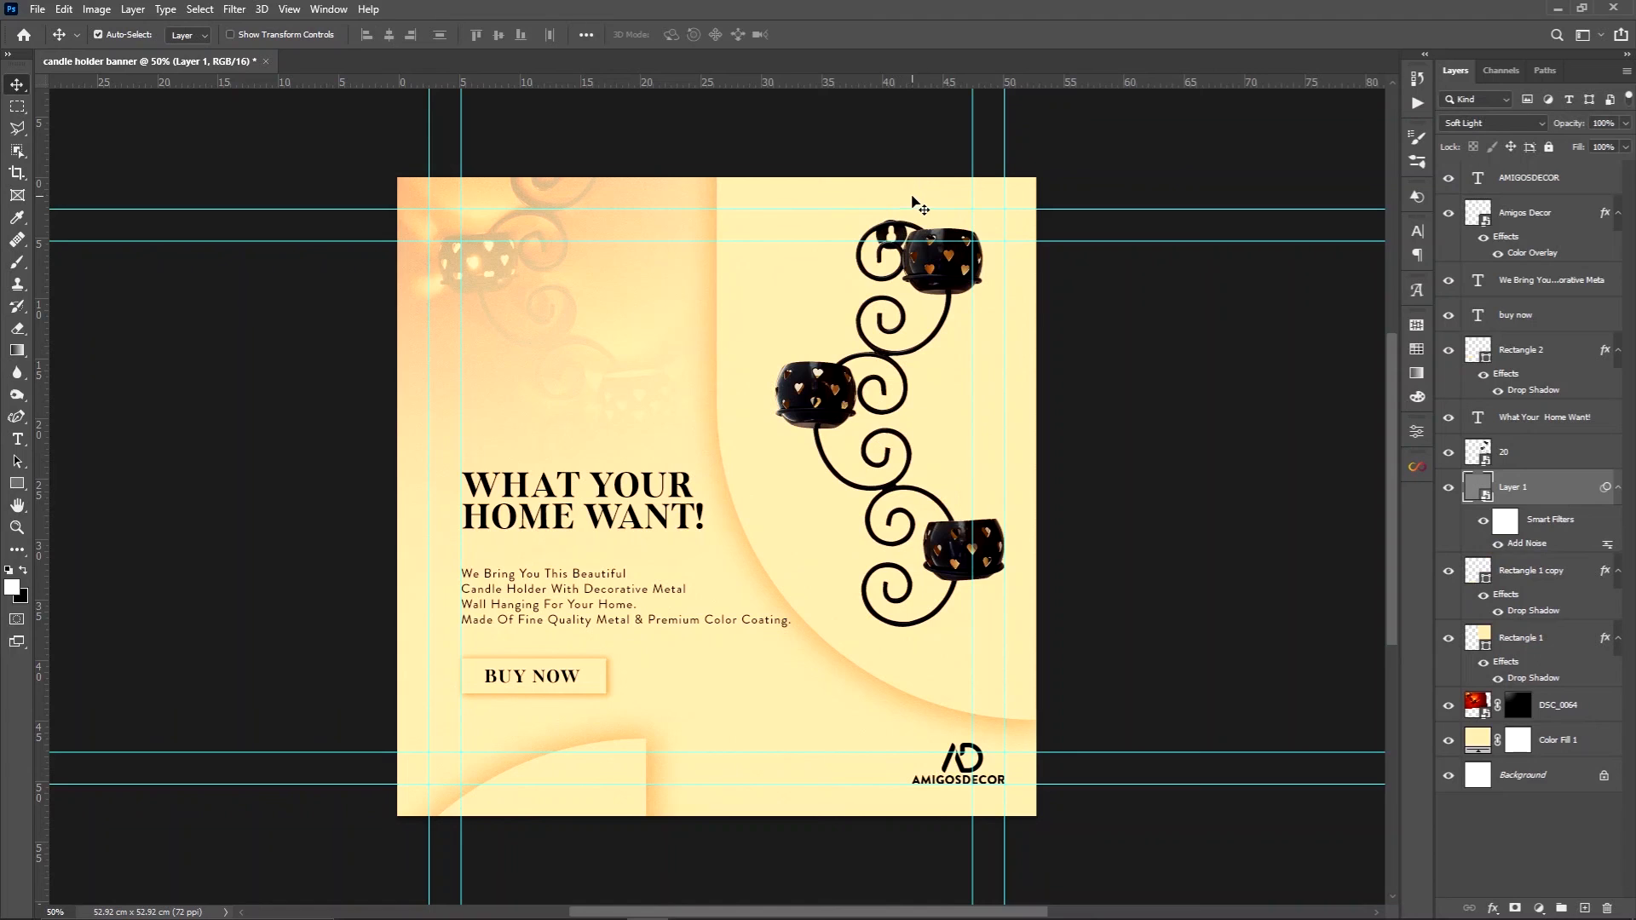
# Shift the candle holder product image about 1.8 cm to the left at the same height
pyautogui.moveTo(842, 395); pyautogui.dragTo(818, 390)
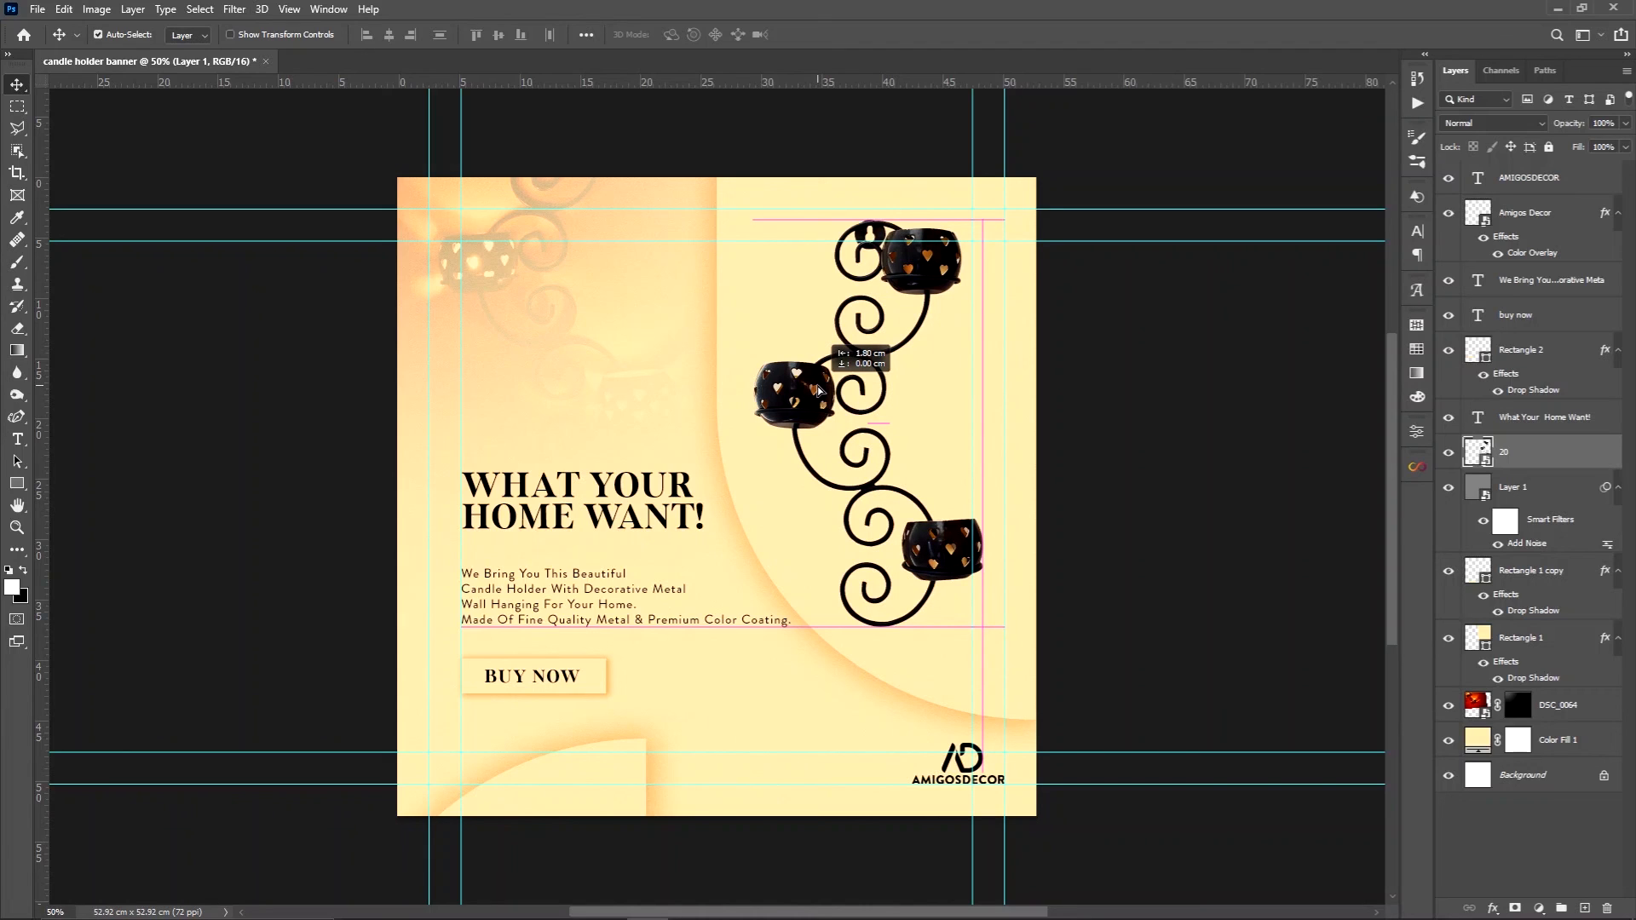
pyautogui.moveTo(818, 390); pyautogui.dragTo(818, 390)
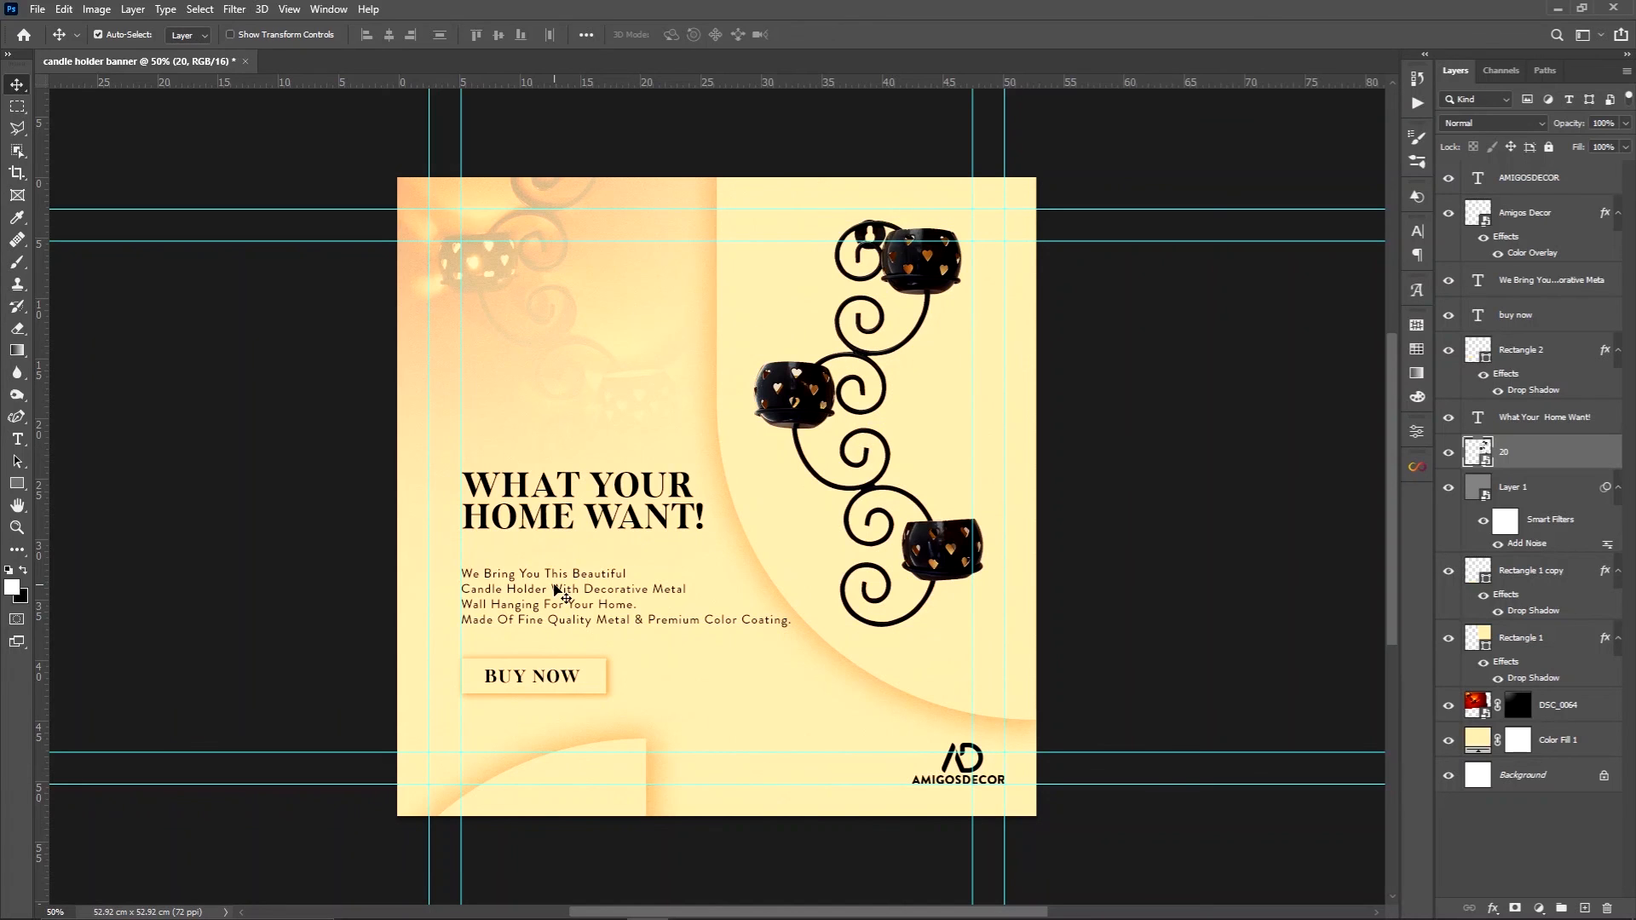
# Nudge the description text slightly up and the "BUY NOW" label slightly left within its button
pyautogui.click(558, 592)
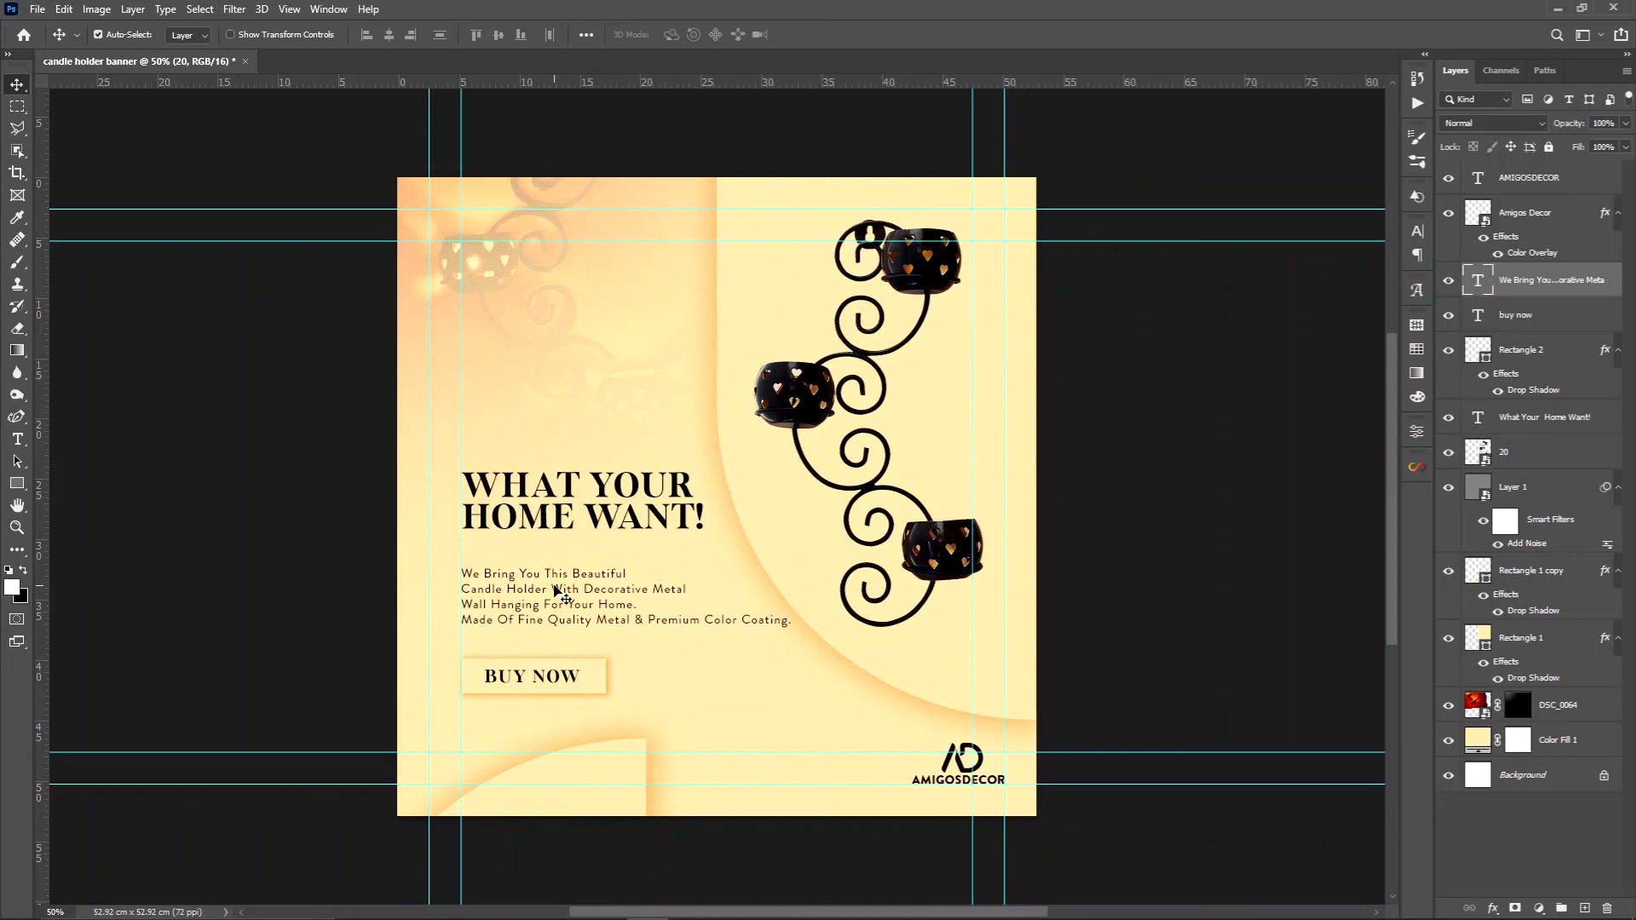
pyautogui.moveTo(554, 588); pyautogui.dragTo(555, 587)
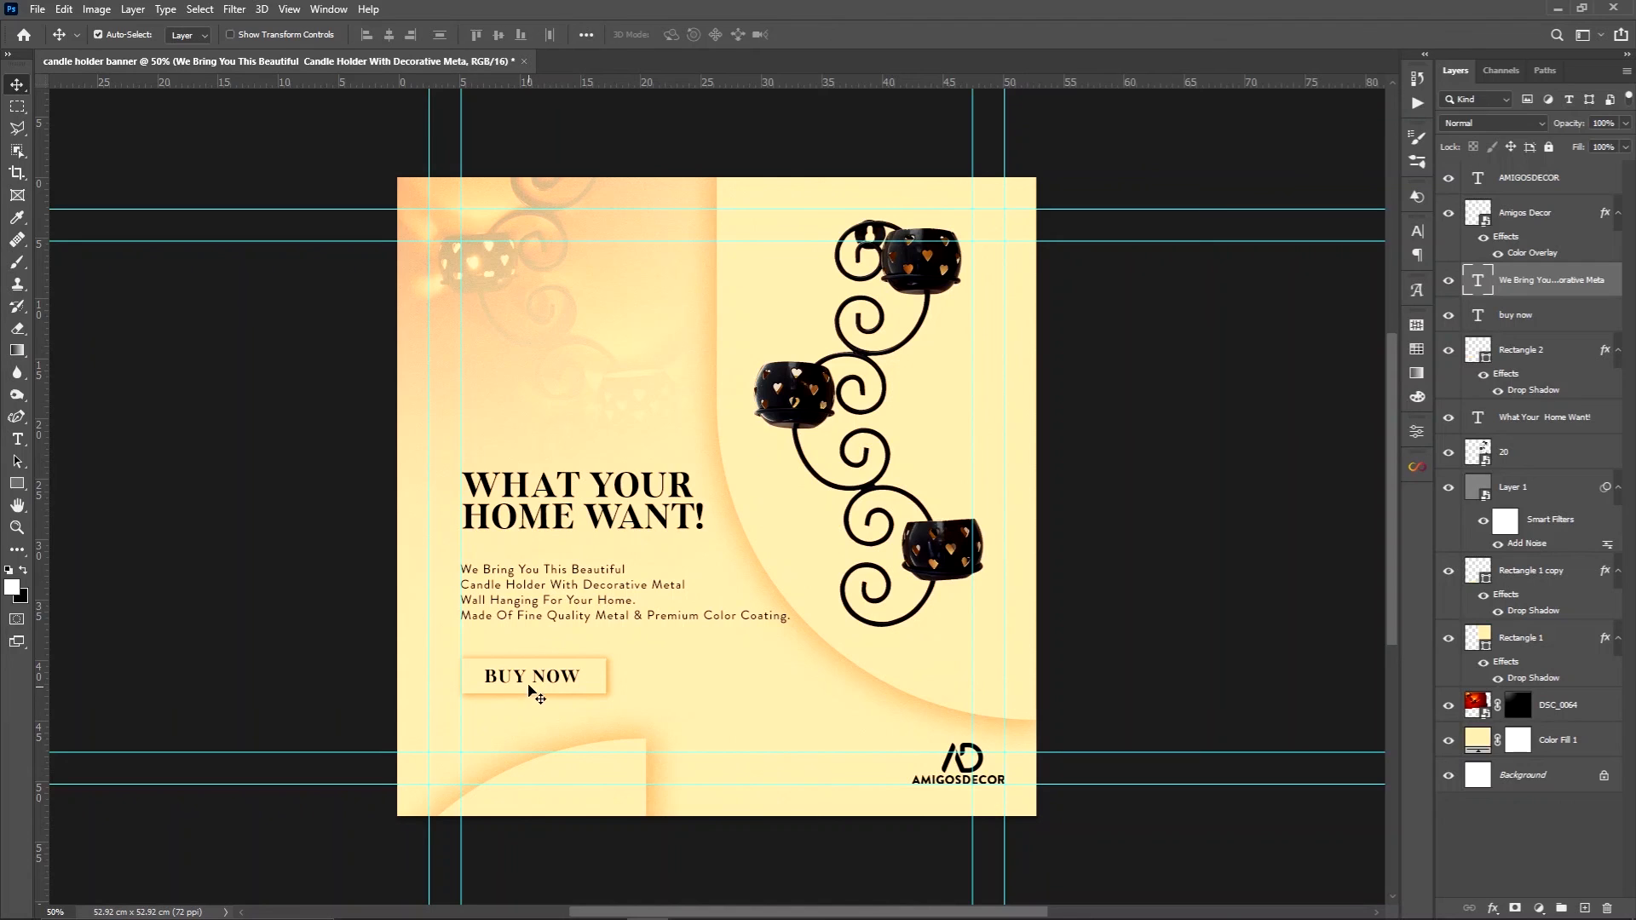
pyautogui.click(523, 678)
pyautogui.moveTo(522, 680); pyautogui.dragTo(519, 679)
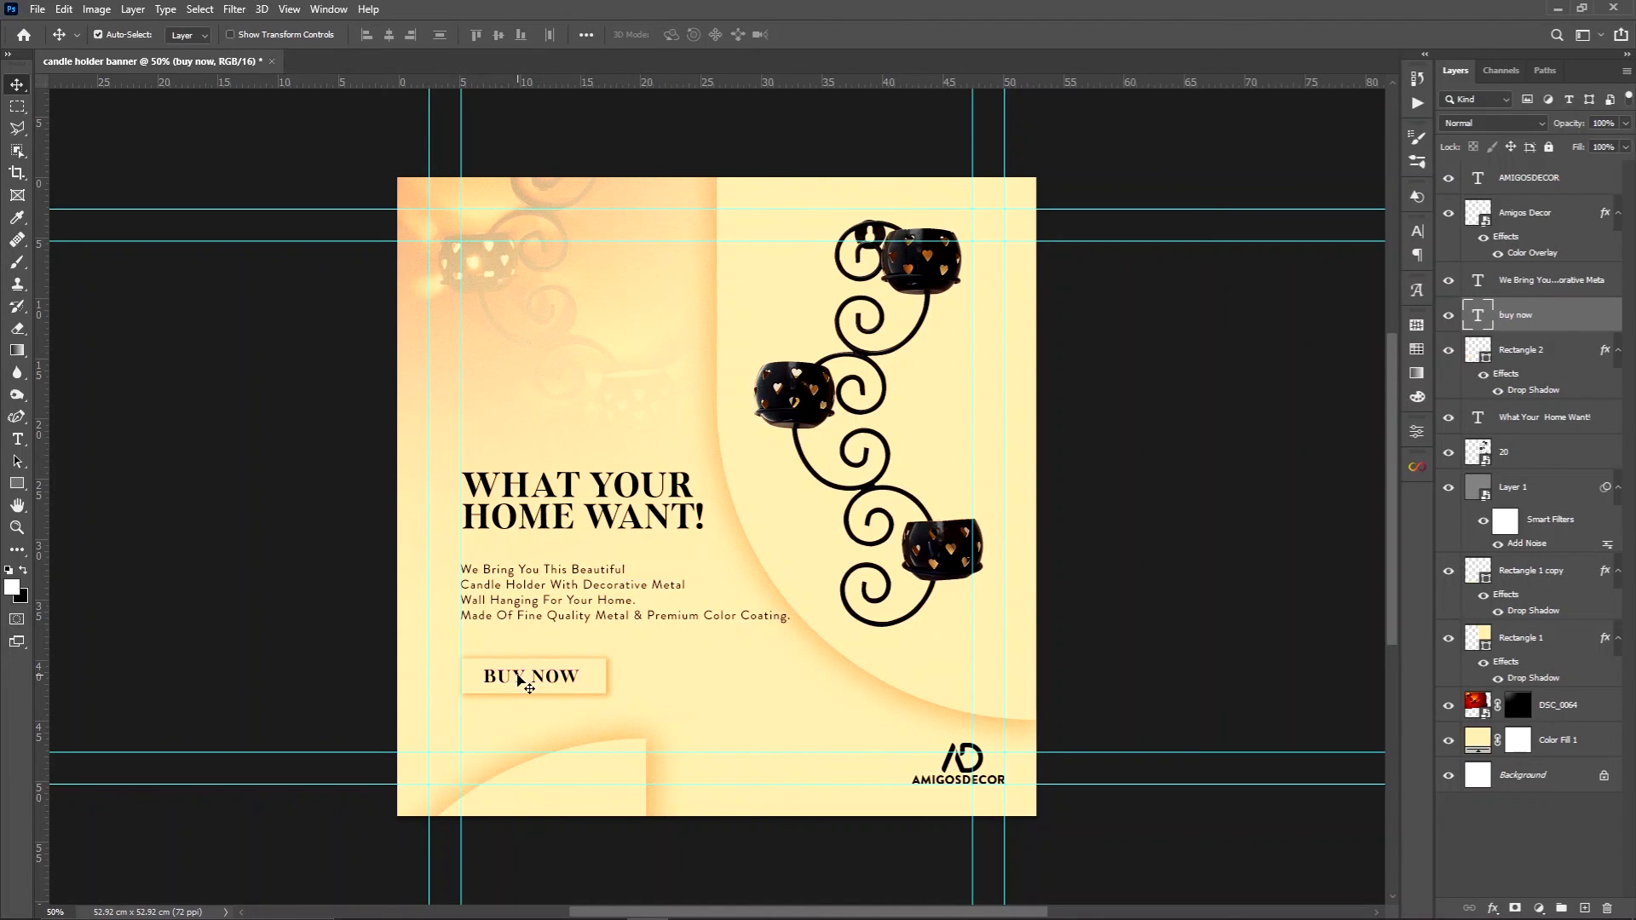
# Round the corners of the rectangle behind the "BUY NOW" label
pyautogui.click(594, 690)
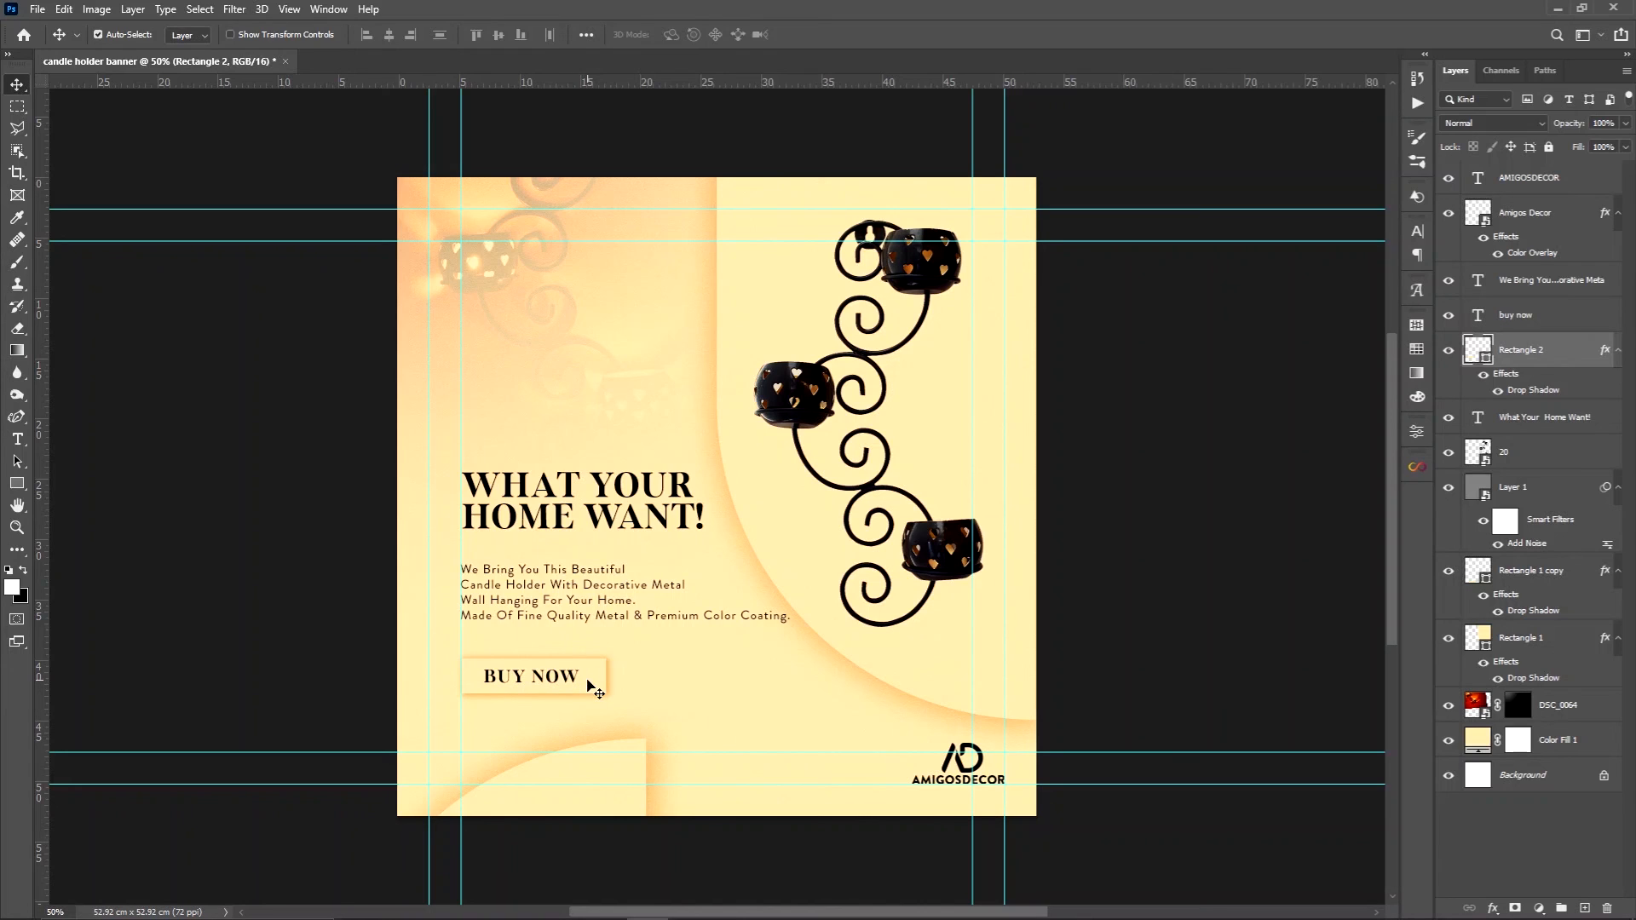
pyautogui.click(1418, 435)
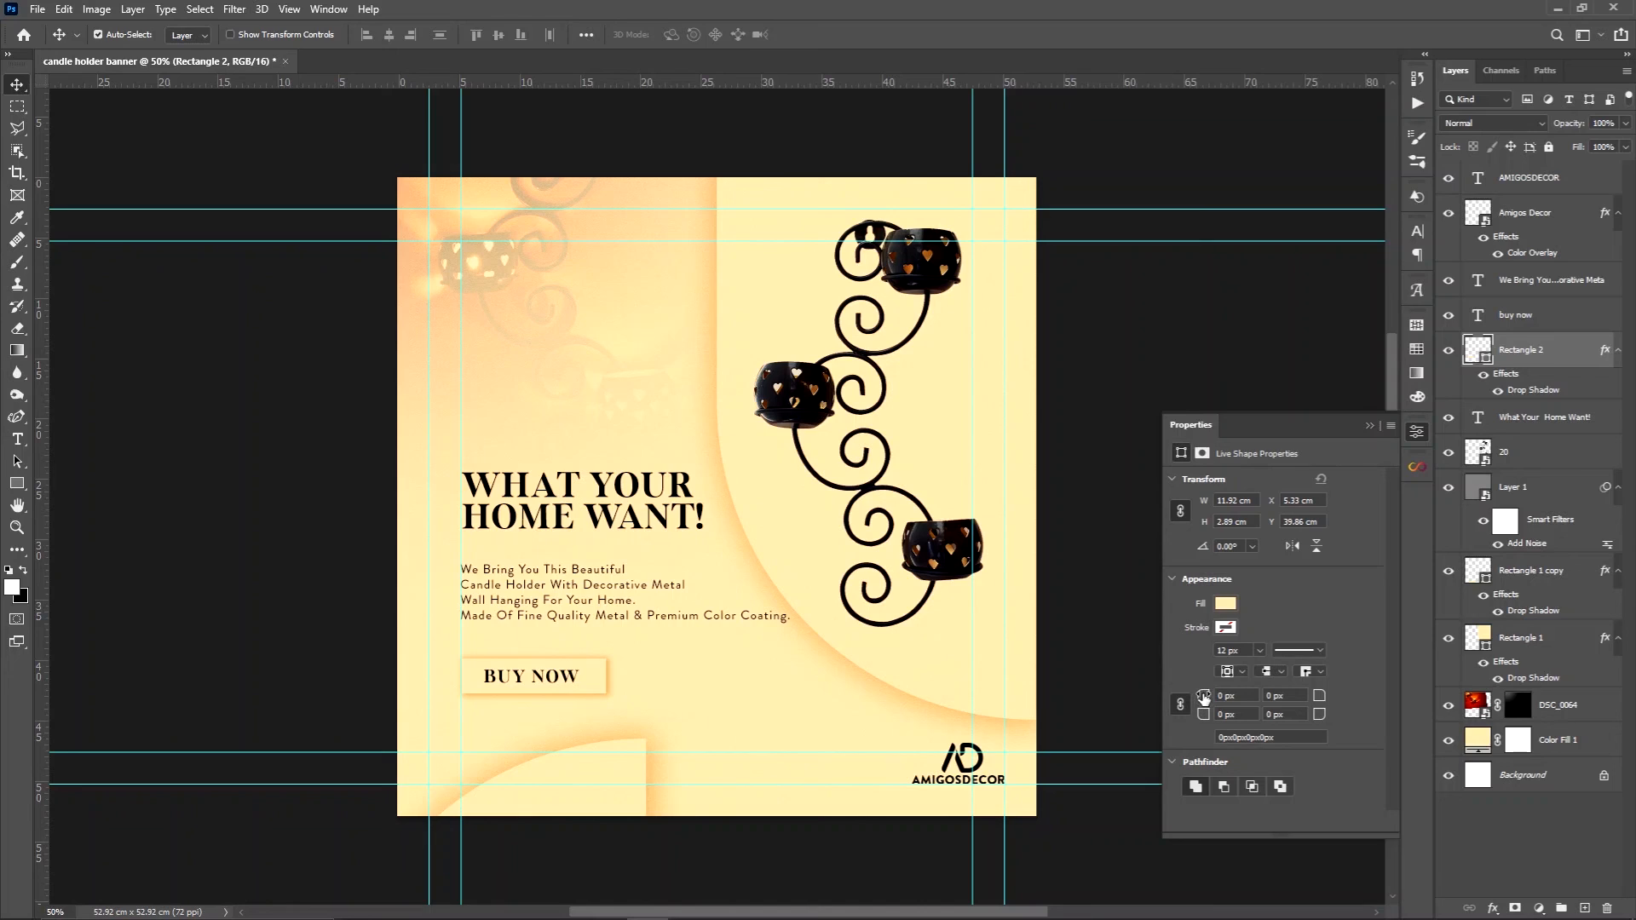
pyautogui.moveTo(1203, 697); pyautogui.dragTo(1221, 692)
pyautogui.click(1370, 427)
# Transform the headline, description and "BUY NOW" button together, moving their centre up and left to about X 494 px, Y 924 px
pyautogui.hotkey('ctrl', 't')
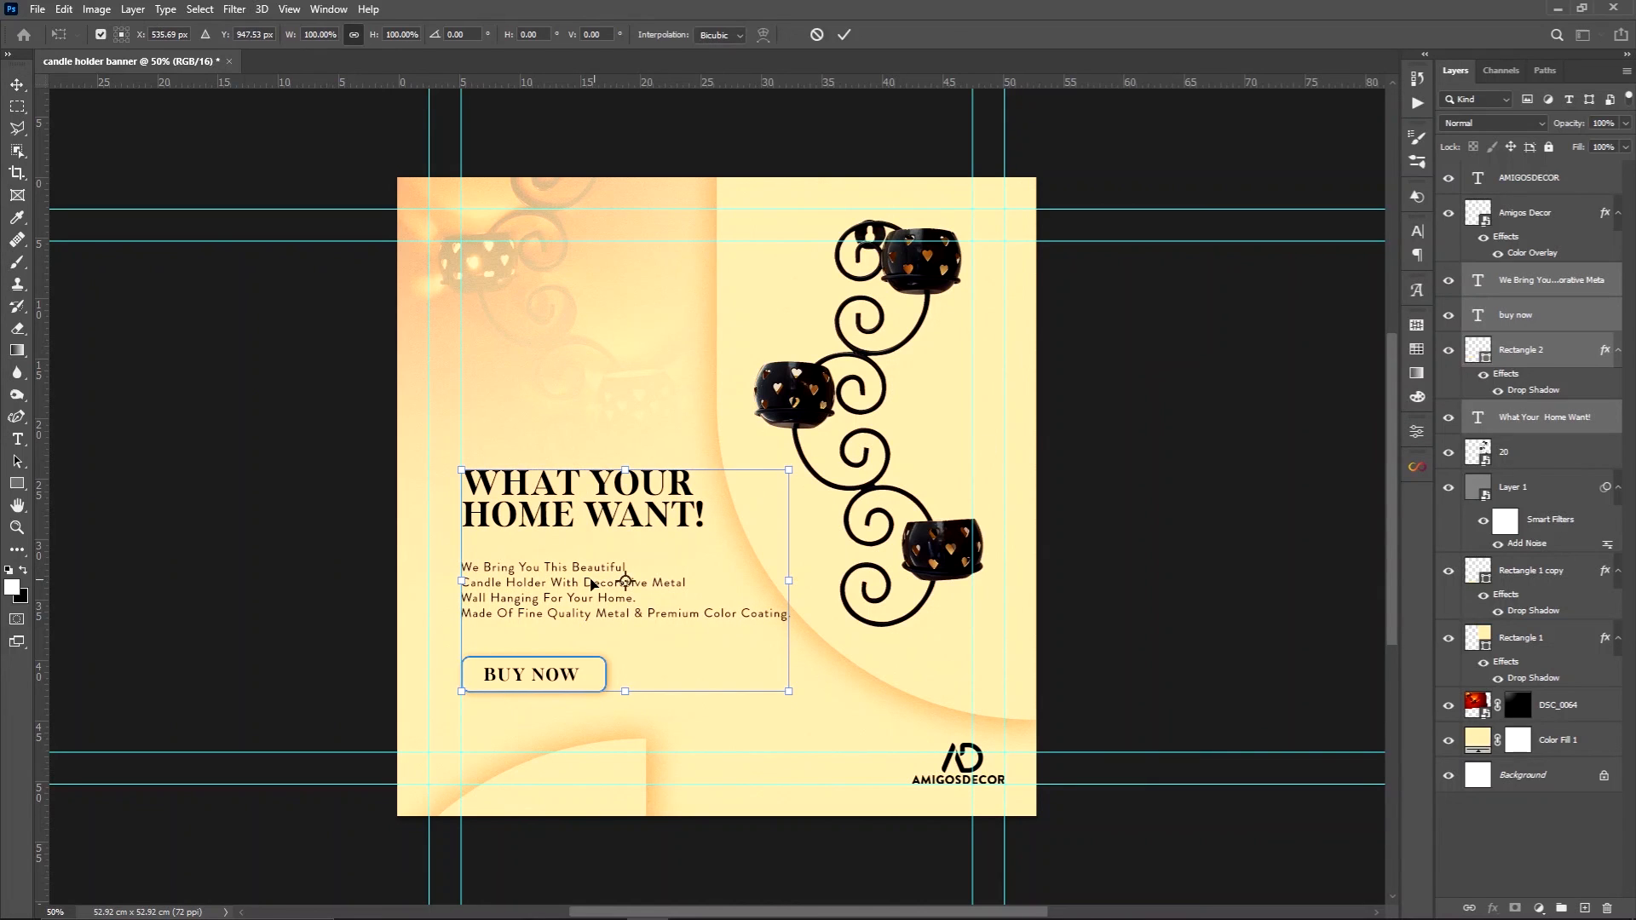
pyautogui.moveTo(590, 583); pyautogui.dragTo(577, 581)
pyautogui.moveTo(577, 574); pyautogui.dragTo(577, 575)
pyautogui.press('Left')
pyautogui.press('Left')
pyautogui.press('Left')
pyautogui.press('Left')
pyautogui.press('Left')
pyautogui.press('Left')
pyautogui.press('Left')
pyautogui.press('Left')
pyautogui.press('Left')
pyautogui.press('Left')
pyautogui.press('Left')
pyautogui.press('Left')
pyautogui.press('Left')
pyautogui.press('Left')
pyautogui.press('Left')
pyautogui.press('Left')
pyautogui.press('Left')
pyautogui.press('Left')
pyautogui.press('Left')
pyautogui.press('Left')
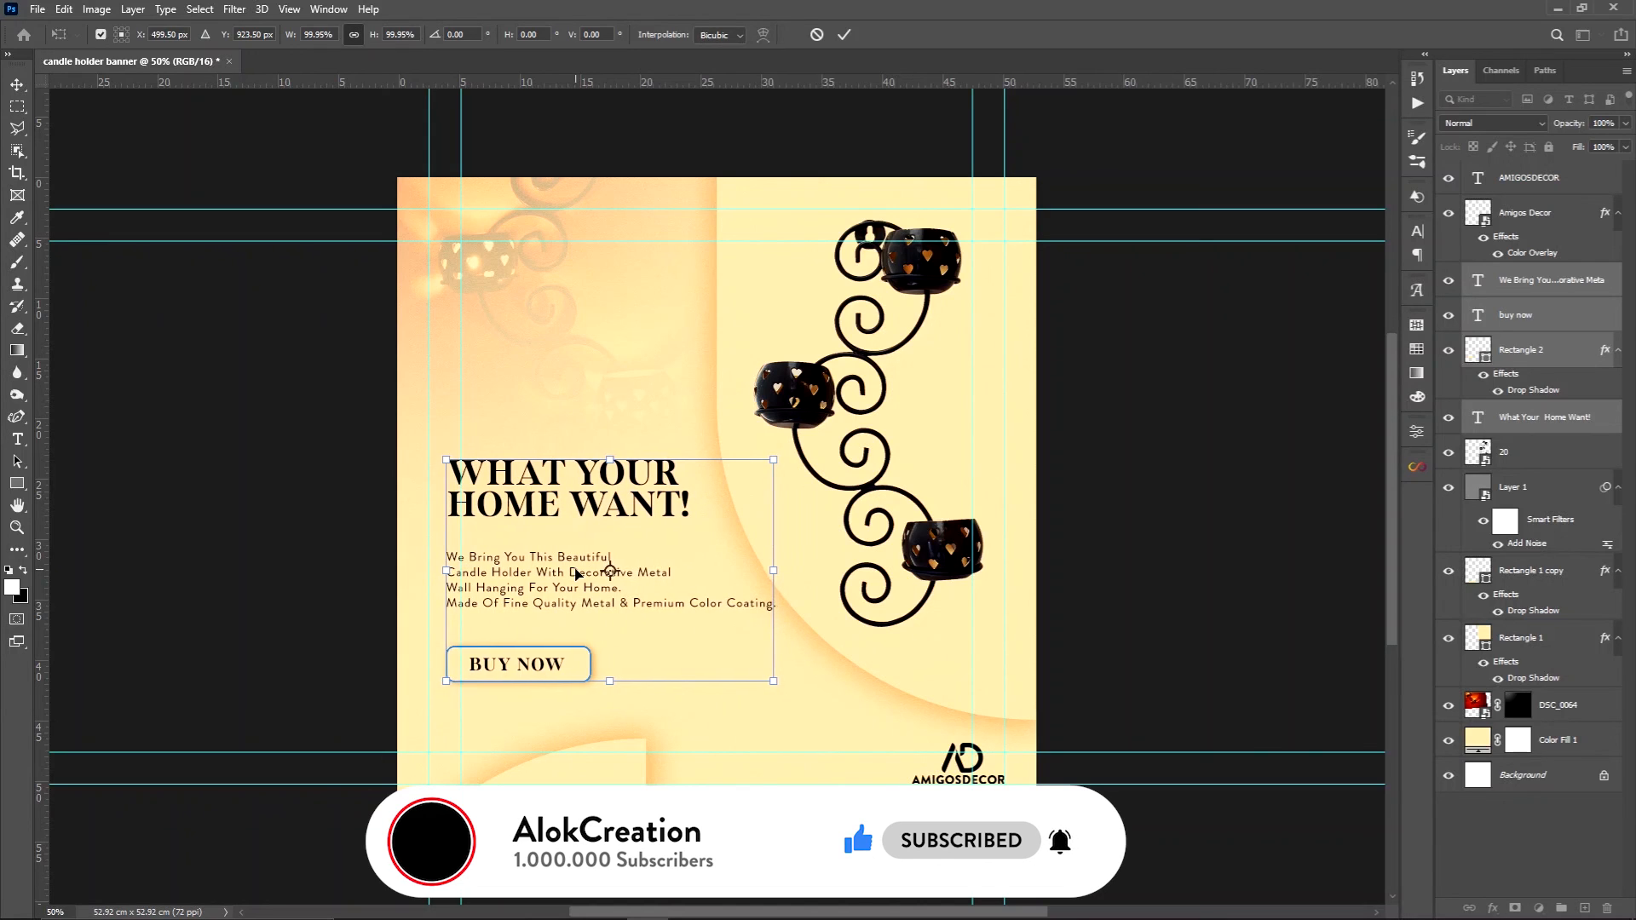
pyautogui.press('Left')
pyautogui.press('Left')
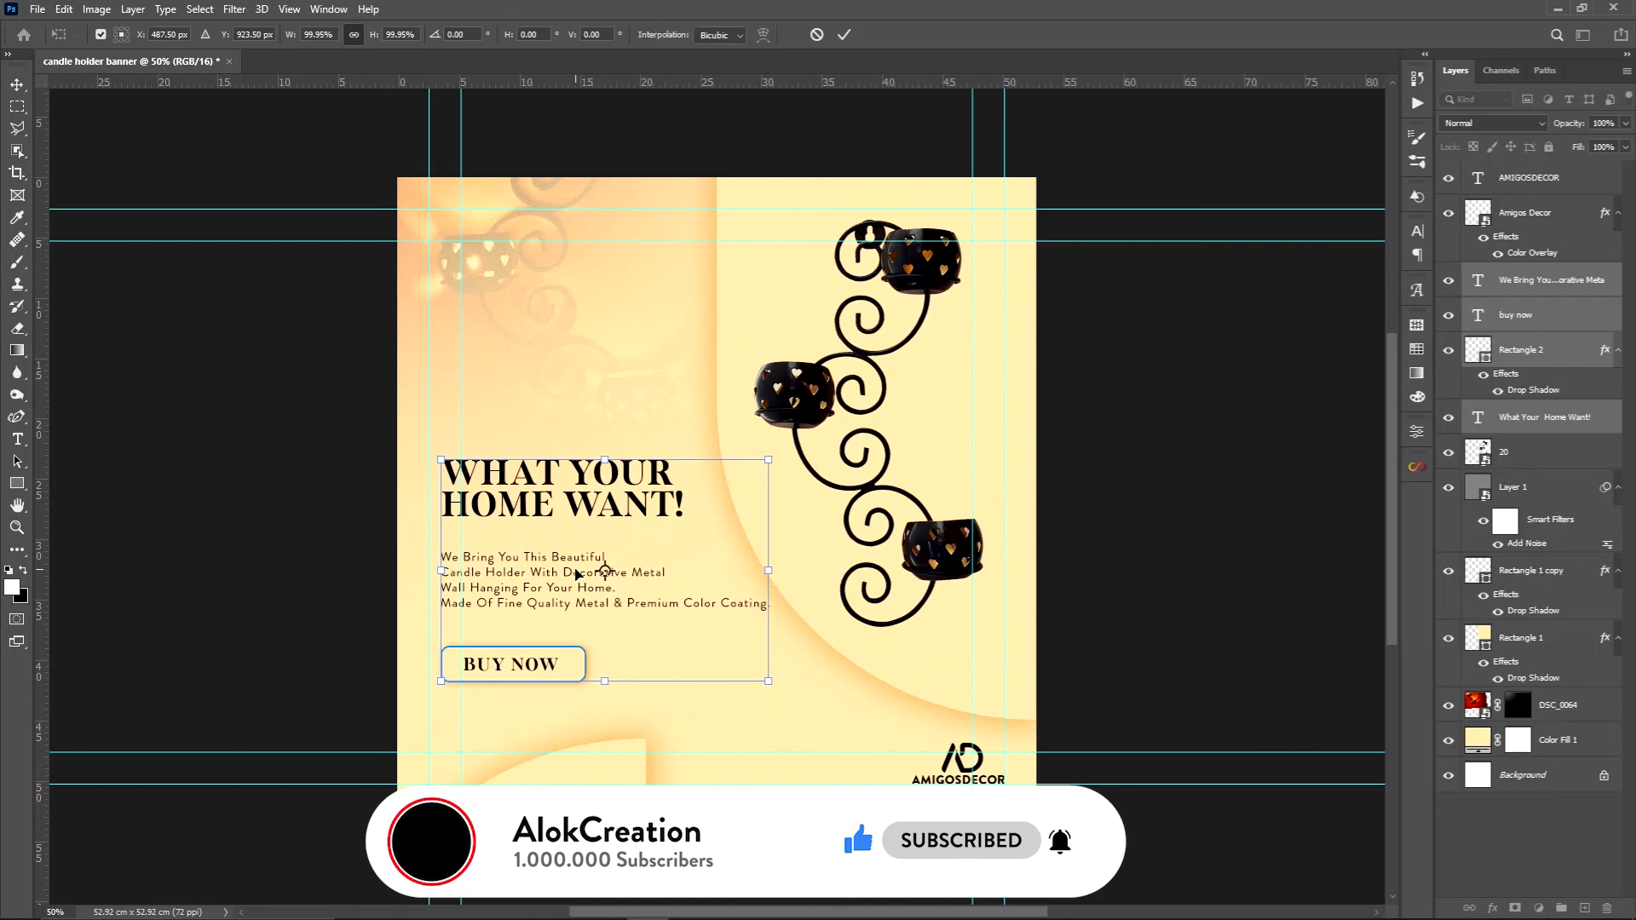
pyautogui.press('Right')
pyautogui.press('Right')
pyautogui.press('Right')
pyautogui.press('Right')
pyautogui.press('Right')
pyautogui.press('Right')
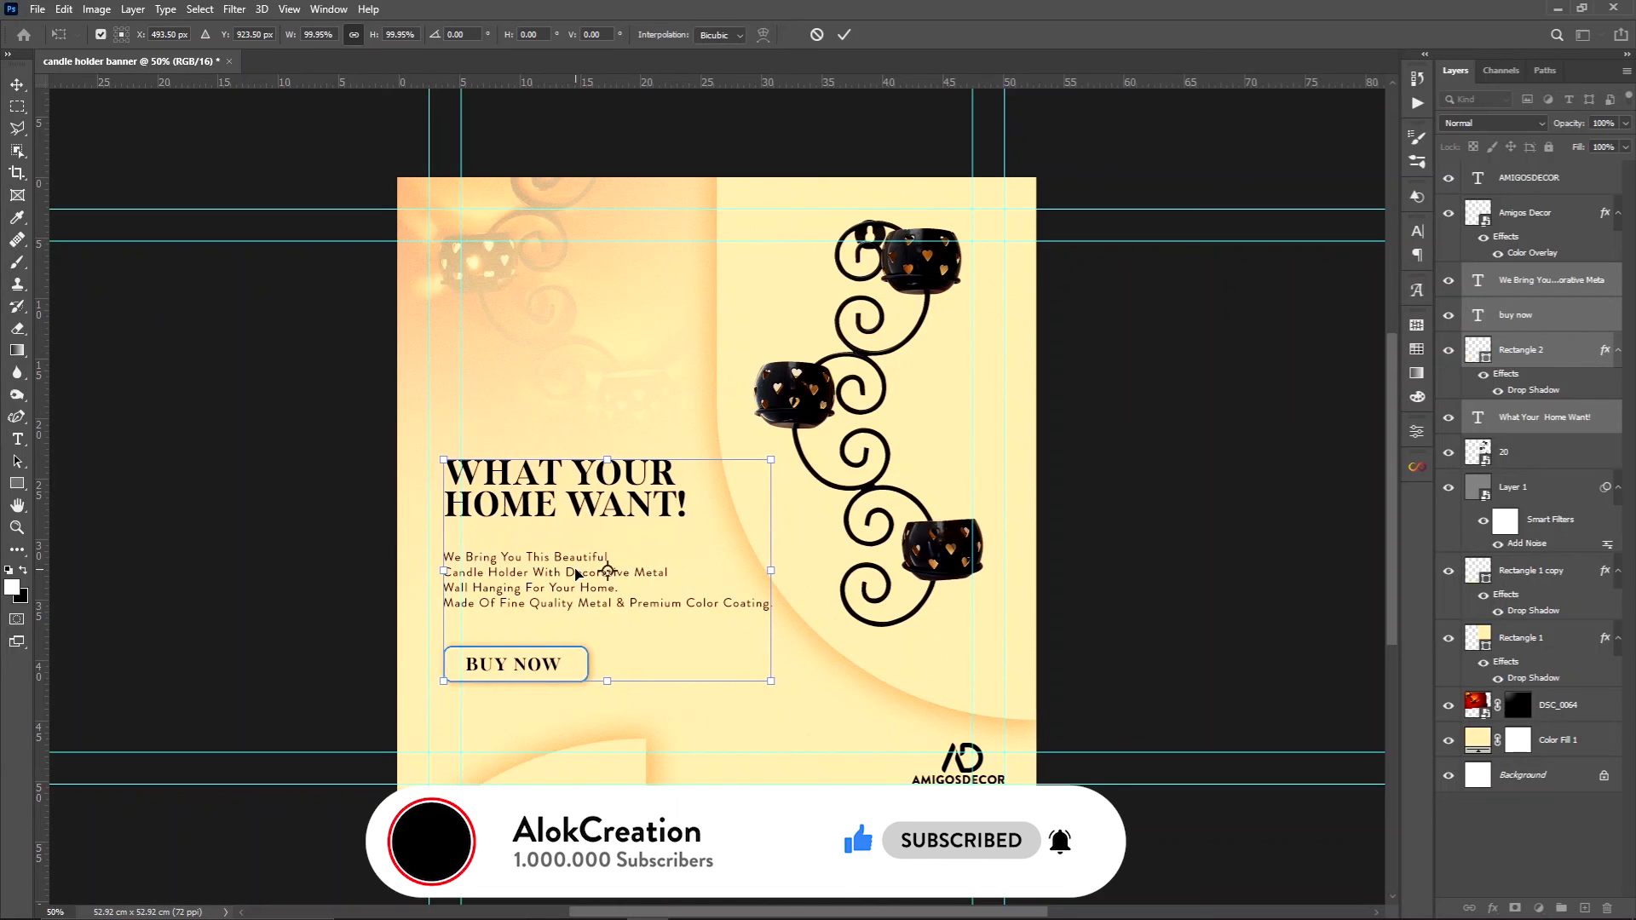
pyautogui.press('Return')
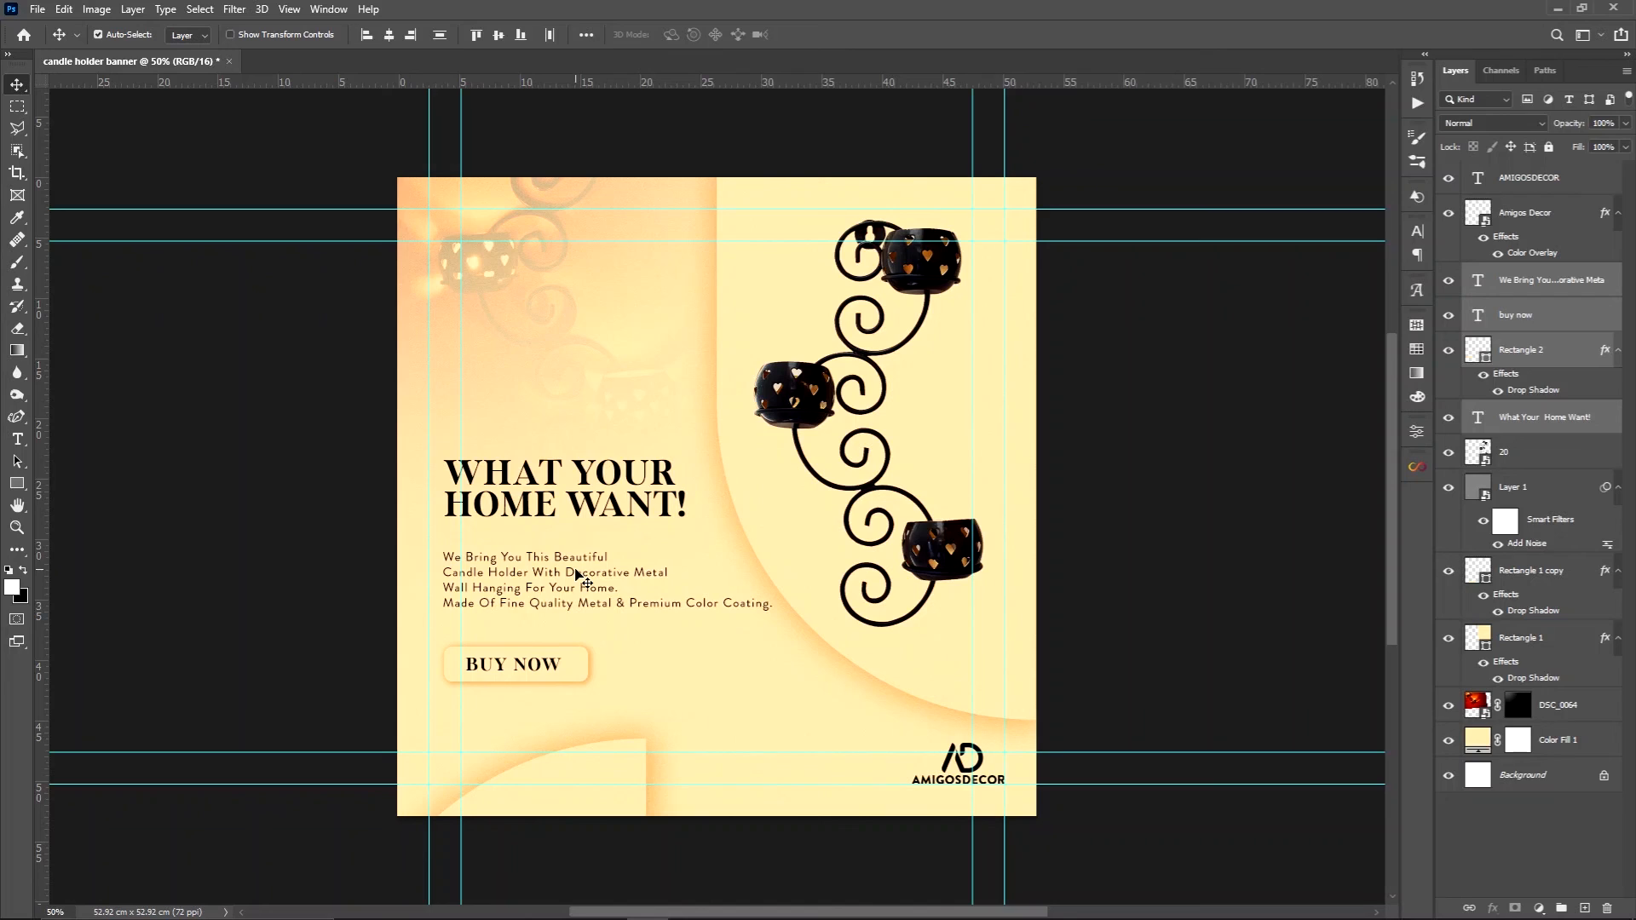